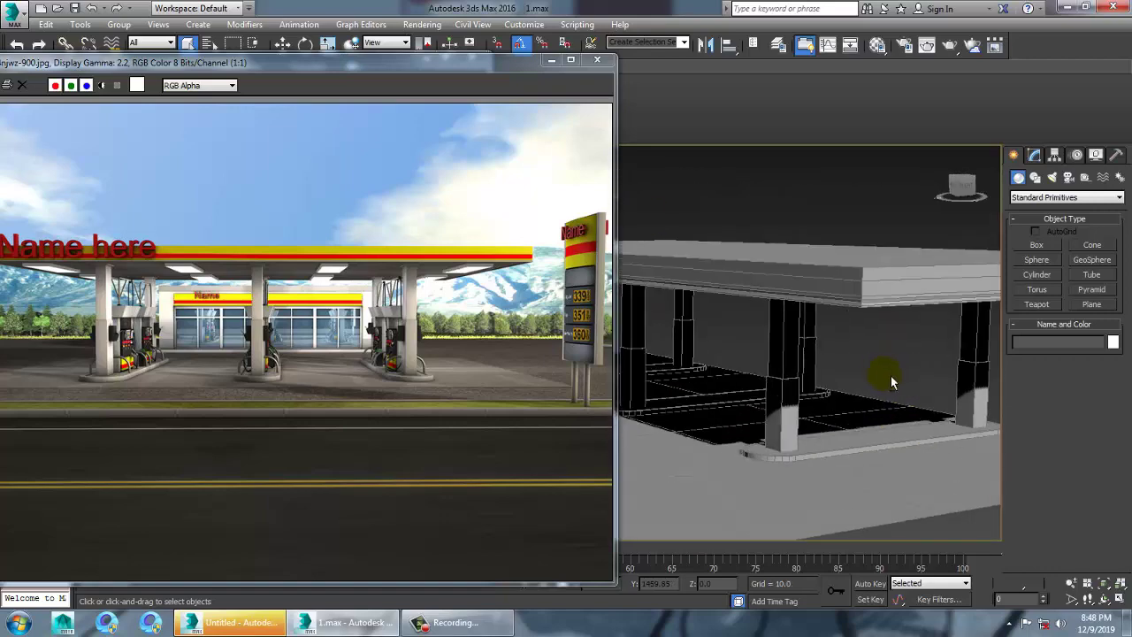
# Move the reference image windows clear of the perspective view and set its shading to Shaded.
pyautogui.moveTo(372, 62); pyautogui.dragTo(363, 444)
pyautogui.moveTo(284, 66); pyautogui.dragTo(307, 309)
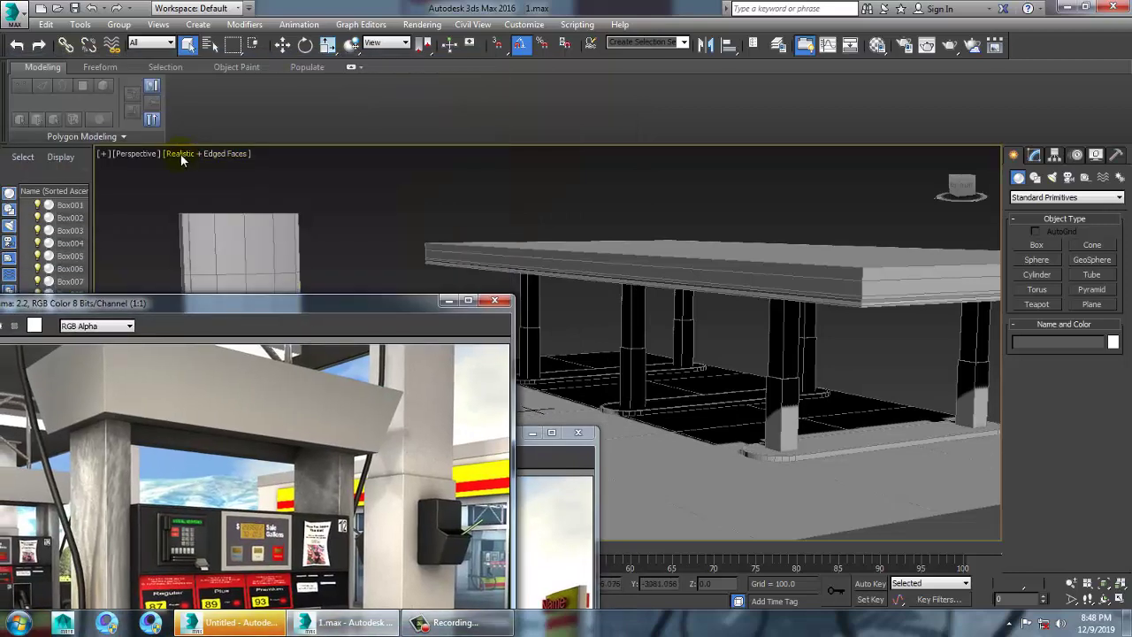
pyautogui.click(180, 154)
pyautogui.click(223, 186)
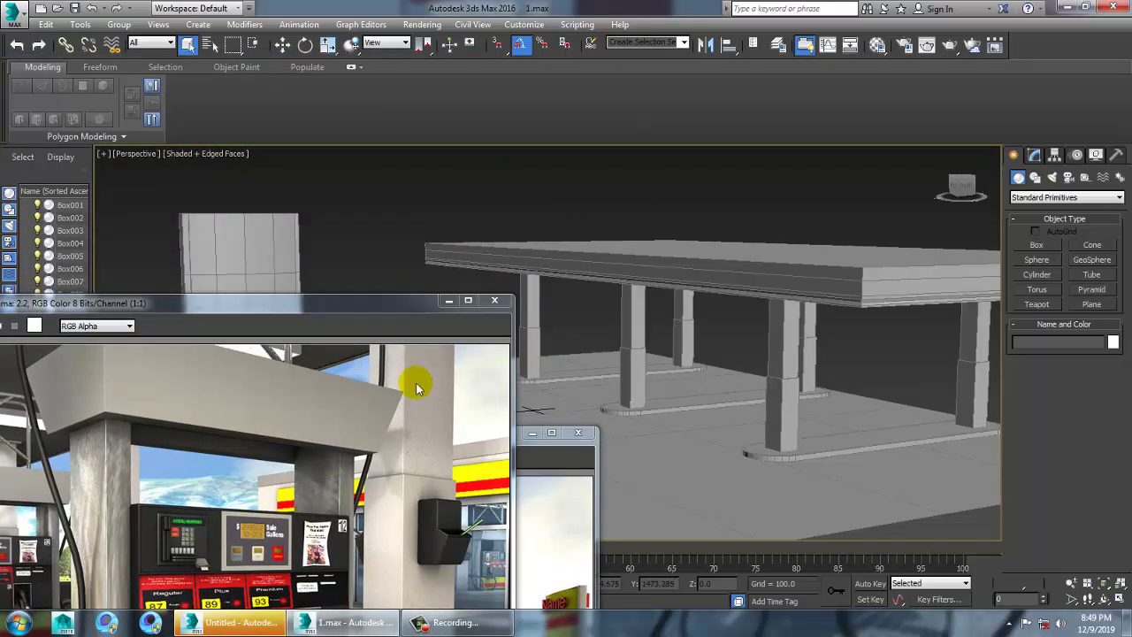
# Place the fuel pump close-up reference image beside the canopy model, showing it at 1:1.
pyautogui.moveTo(345, 310); pyautogui.dragTo(428, 112)
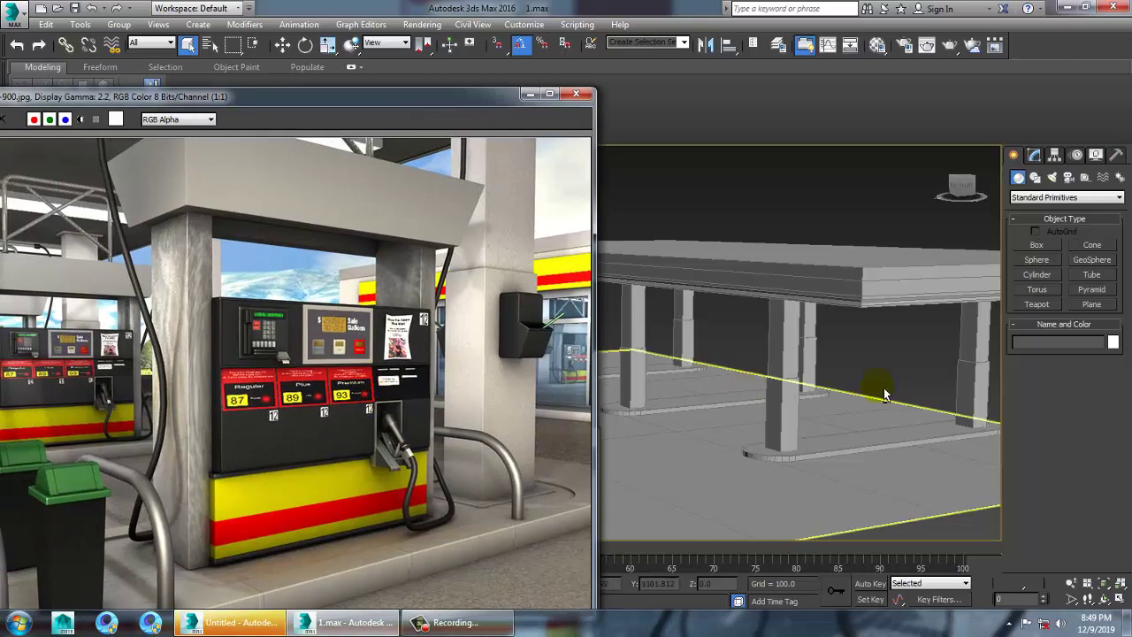
pyautogui.keyDown('alt'); pyautogui.moveTo(925, 409); pyautogui.dragTo(823, 429, button='middle'); pyautogui.keyUp('alt')
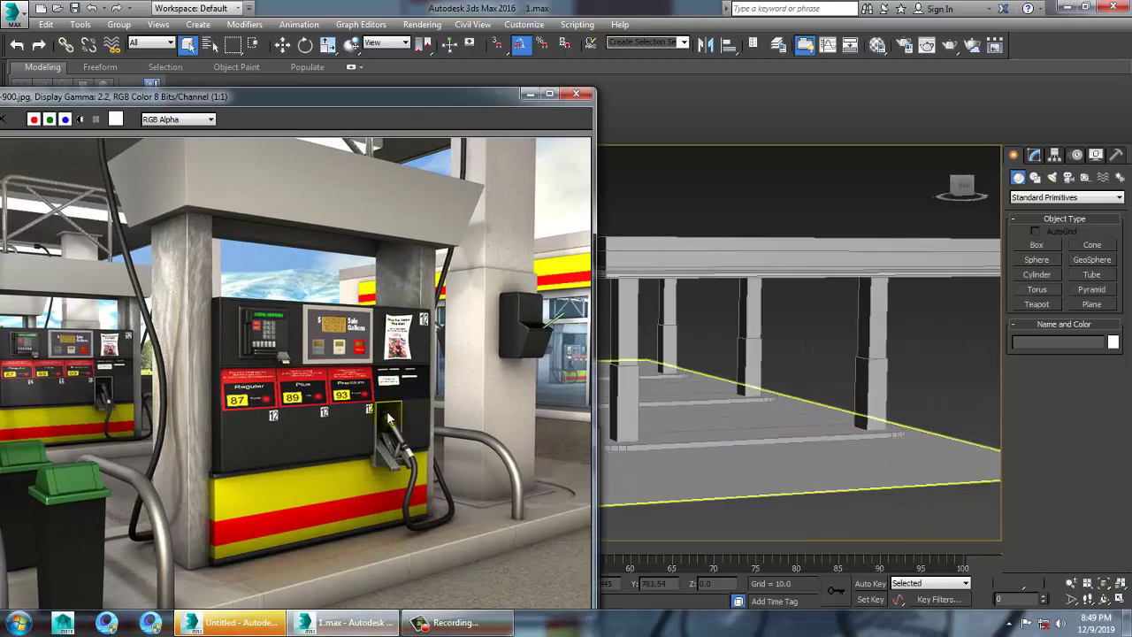
pyautogui.scroll(-1, 389, 420)
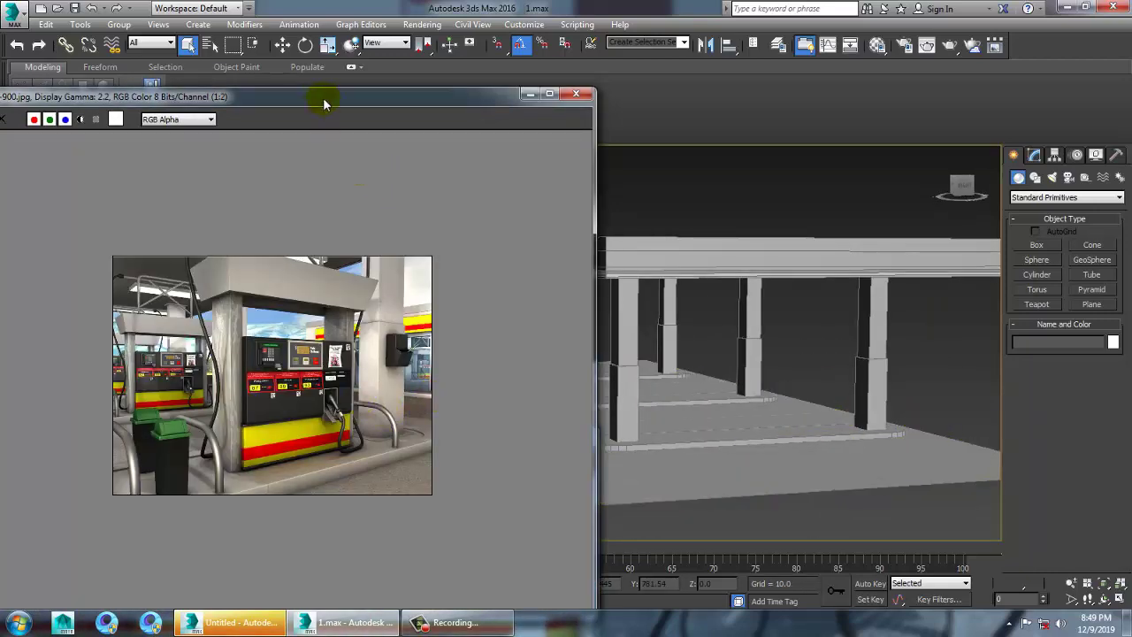
pyautogui.moveTo(324, 104); pyautogui.dragTo(673, 290)
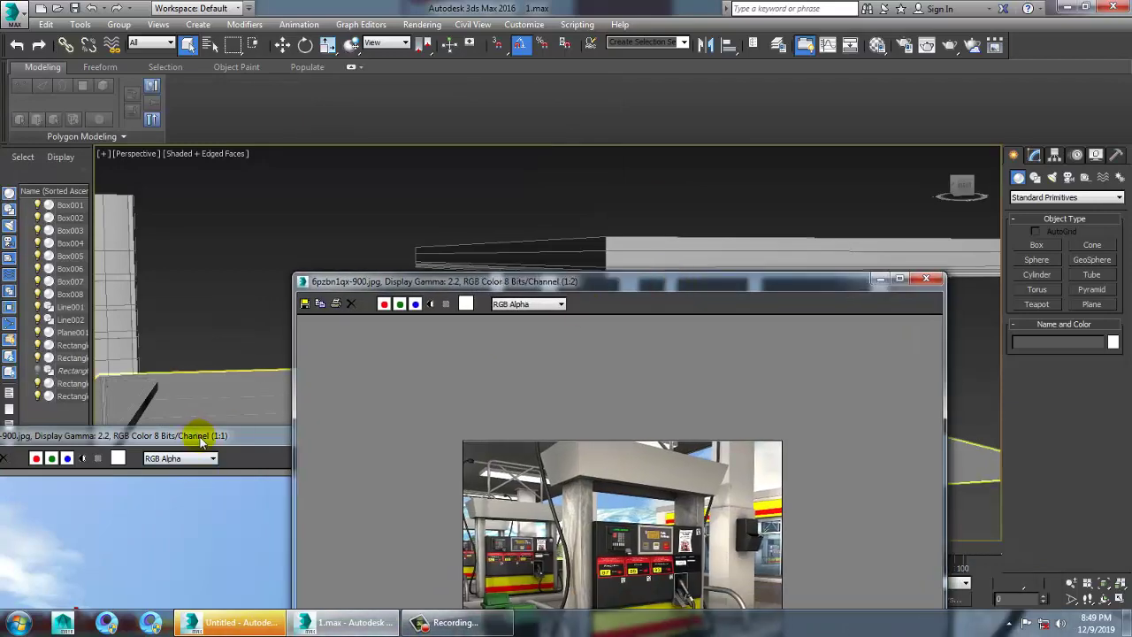
pyautogui.moveTo(200, 441); pyautogui.dragTo(128, 272)
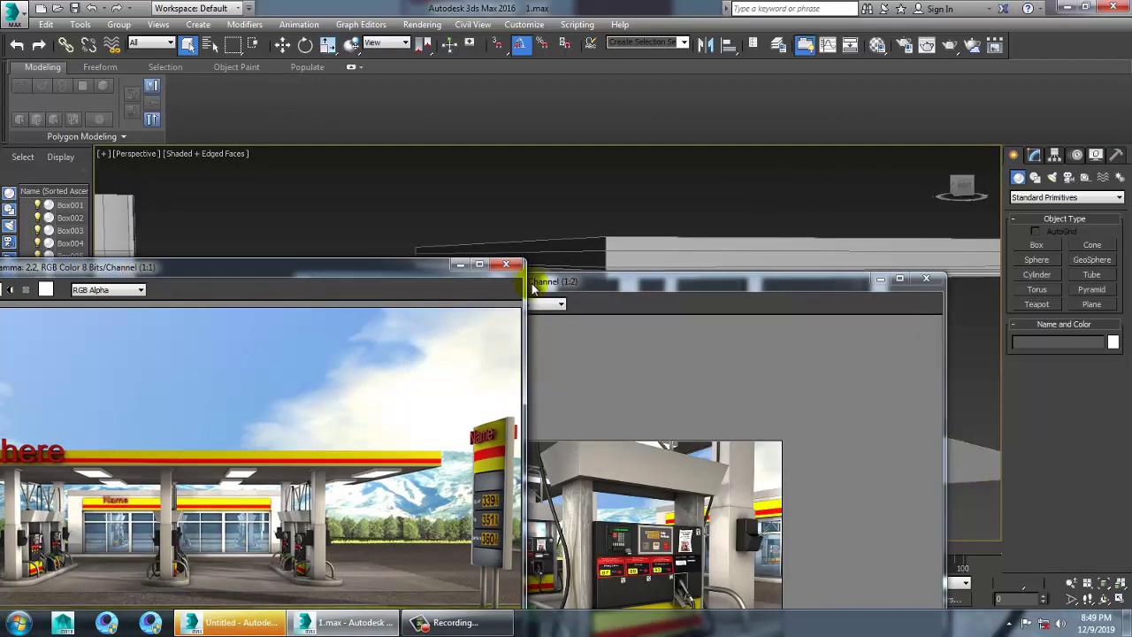
pyautogui.moveTo(643, 293); pyautogui.dragTo(274, 113)
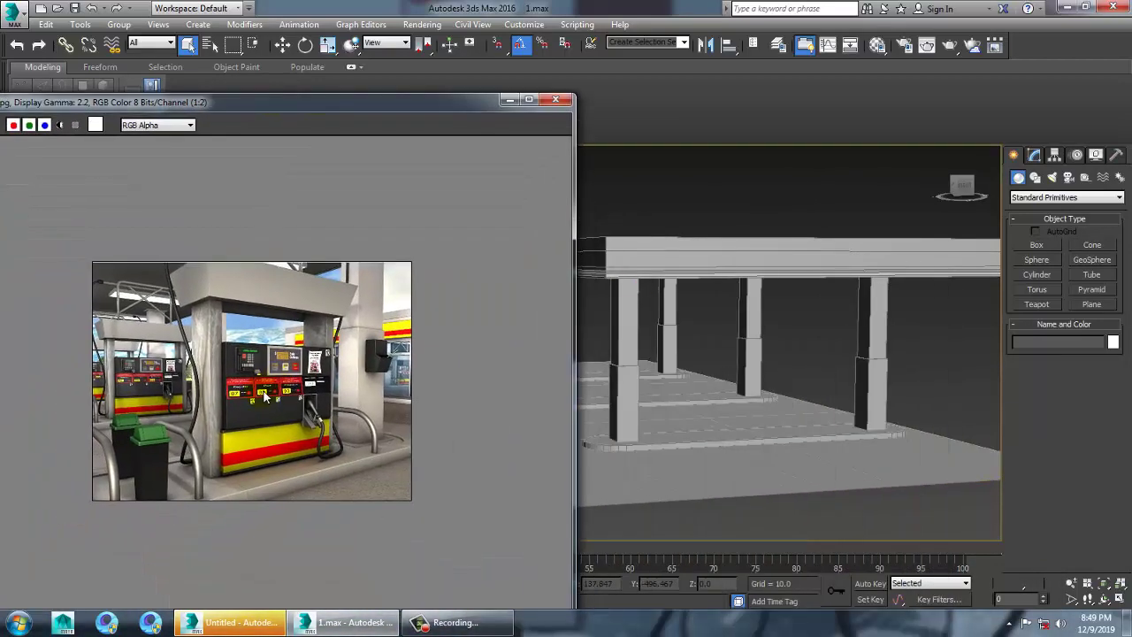
pyautogui.scroll(1, 285, 372)
pyautogui.keyDown('alt'); pyautogui.moveTo(897, 374); pyautogui.dragTo(865, 343, button='middle'); pyautogui.keyUp('alt')
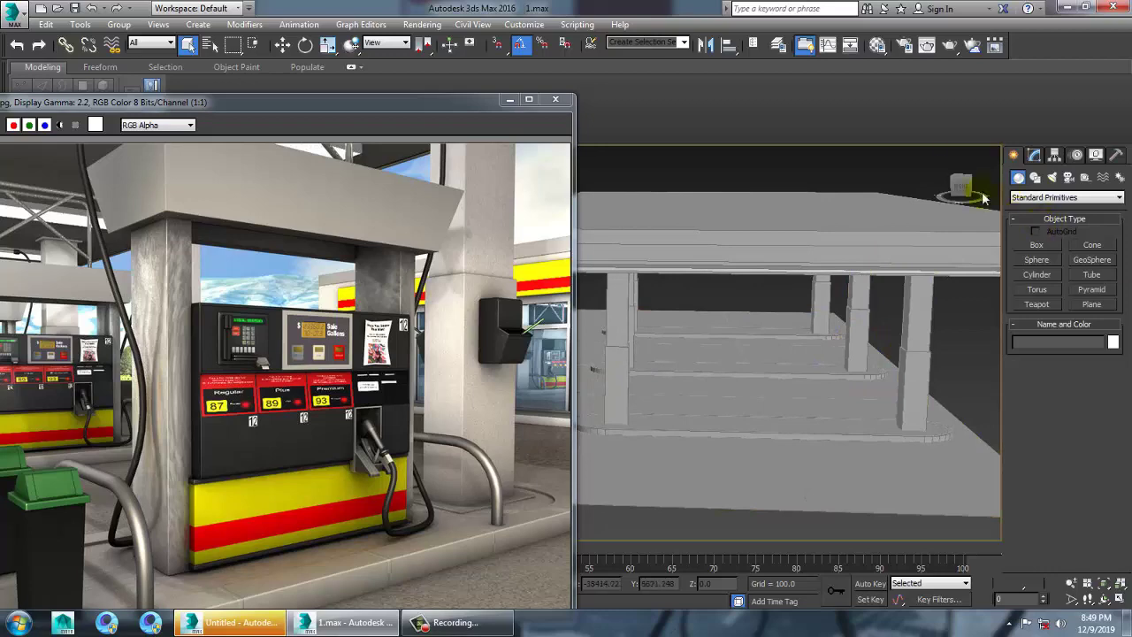
# Create a narrow box in the Top view, between the two columns of a pump island and just inside one of them.
pyautogui.click(1046, 246)
pyautogui.hotkey('alt', 'w')
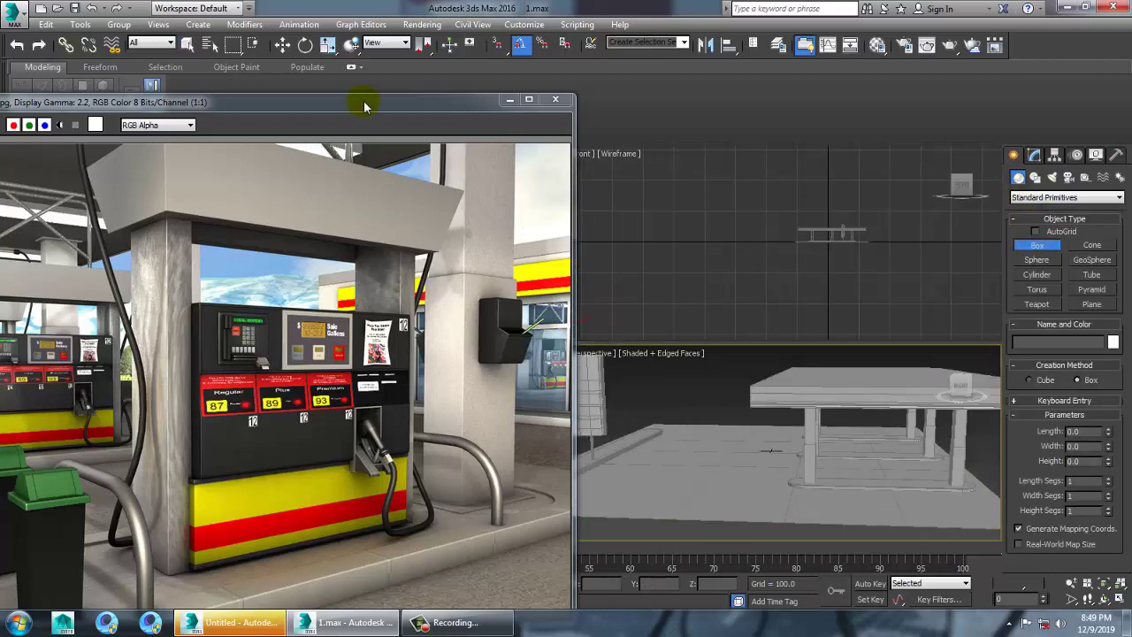
pyautogui.moveTo(390, 106); pyautogui.dragTo(205, 117)
pyautogui.click(461, 268)
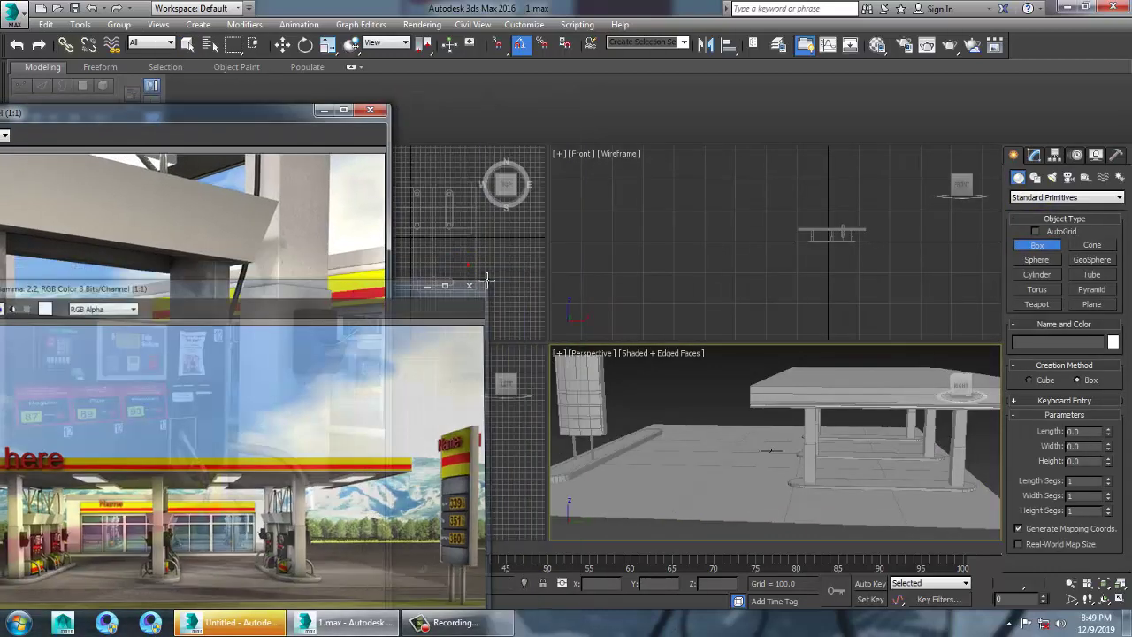
pyautogui.middleClick(464, 264)
pyautogui.hotkey('alt', 'w')
pyautogui.moveTo(599, 262); pyautogui.dragTo(682, 247, button='middle')
pyautogui.scroll(2, 809, 354)
pyautogui.moveTo(809, 354); pyautogui.dragTo(744, 341, button='middle')
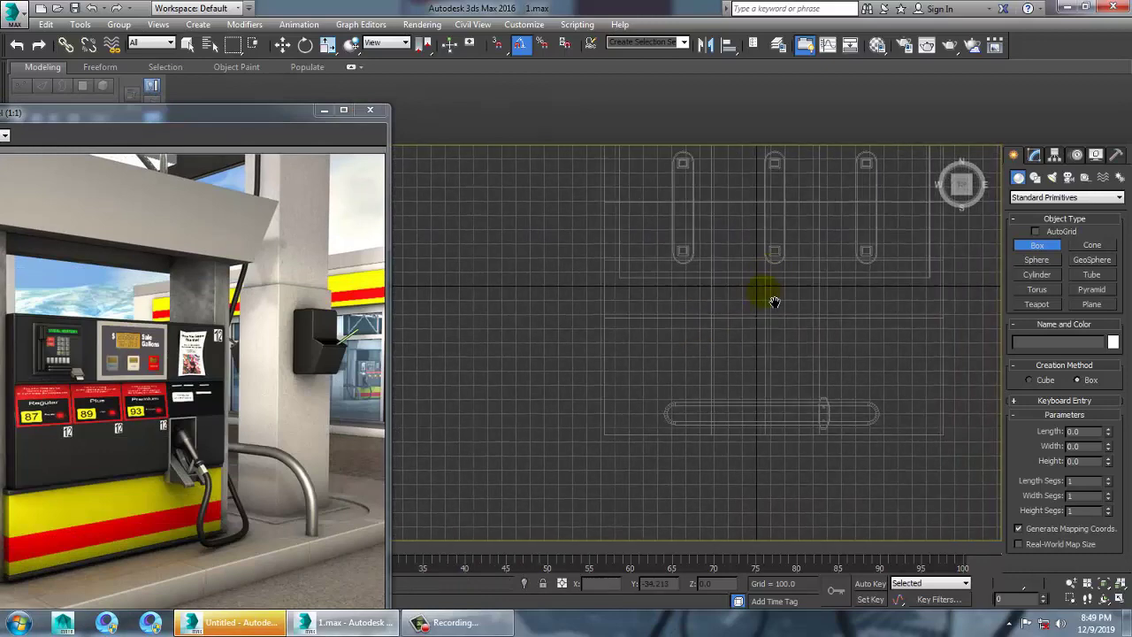
pyautogui.scroll(6, 763, 293)
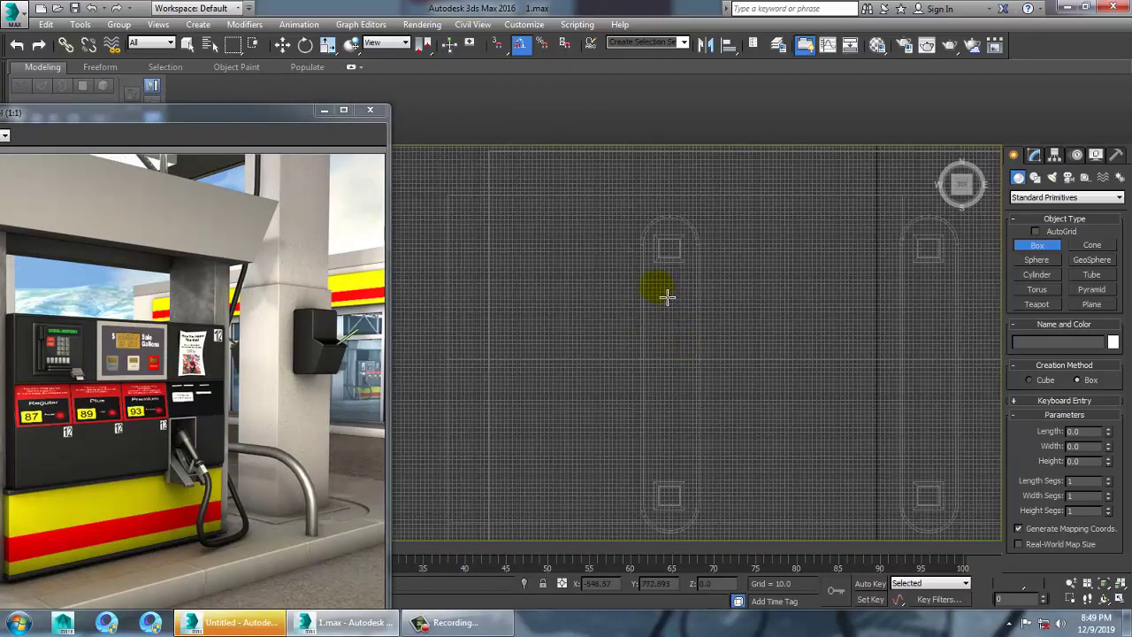
pyautogui.click(694, 347)
pyautogui.press('w')
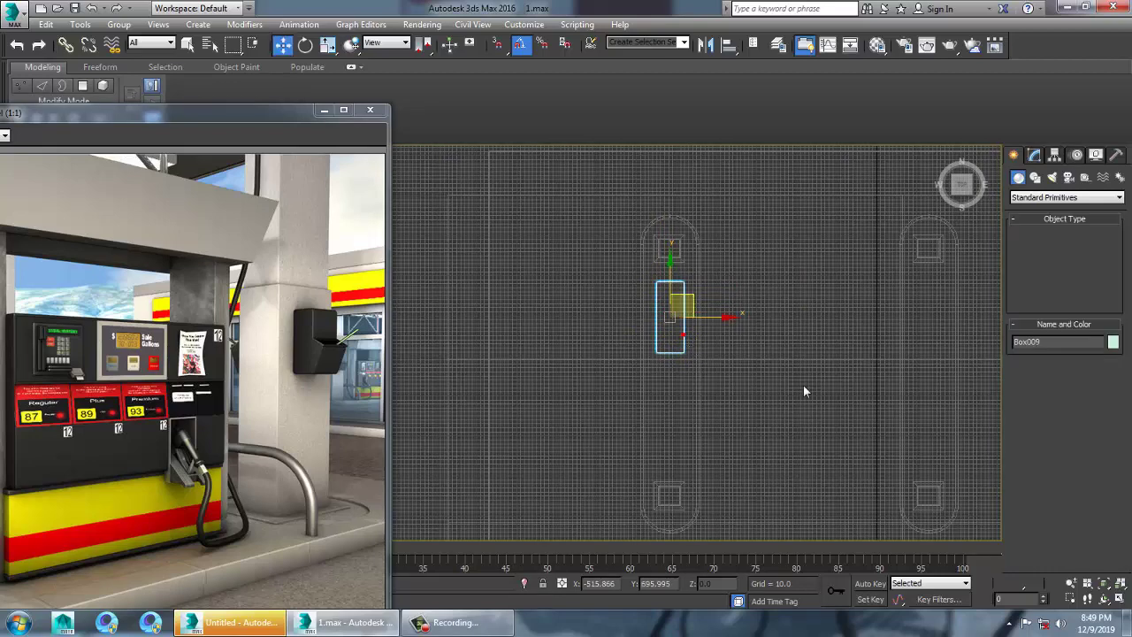
# Raise the box above the pump island to a Z of about 220 and shift it along Y to about 686.
pyautogui.hotkey('alt', 'w')
pyautogui.middleClick(824, 499)
pyautogui.hotkey('alt', 'w')
pyautogui.keyDown('alt'); pyautogui.moveTo(822, 478); pyautogui.dragTo(675, 397, button='middle'); pyautogui.keyUp('alt')
pyautogui.scroll(4, 721, 345)
pyautogui.moveTo(84, 117); pyautogui.dragTo(194, 113)
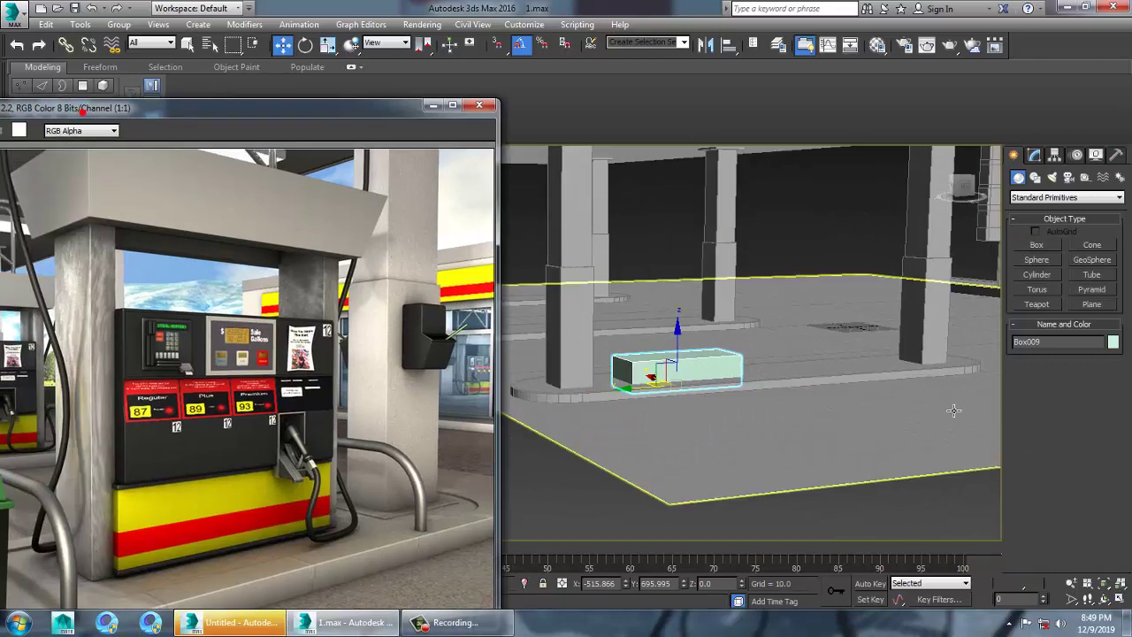
pyautogui.moveTo(691, 357); pyautogui.dragTo(696, 211)
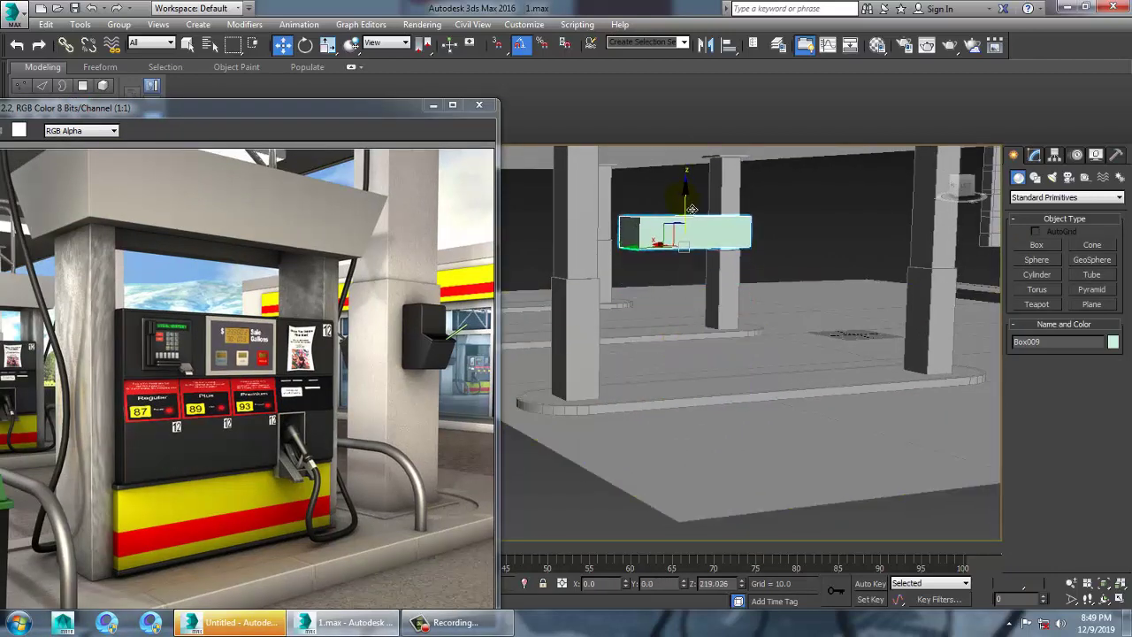
pyautogui.keyDown('alt'); pyautogui.moveTo(693, 210); pyautogui.dragTo(632, 292, button='middle'); pyautogui.keyUp('alt')
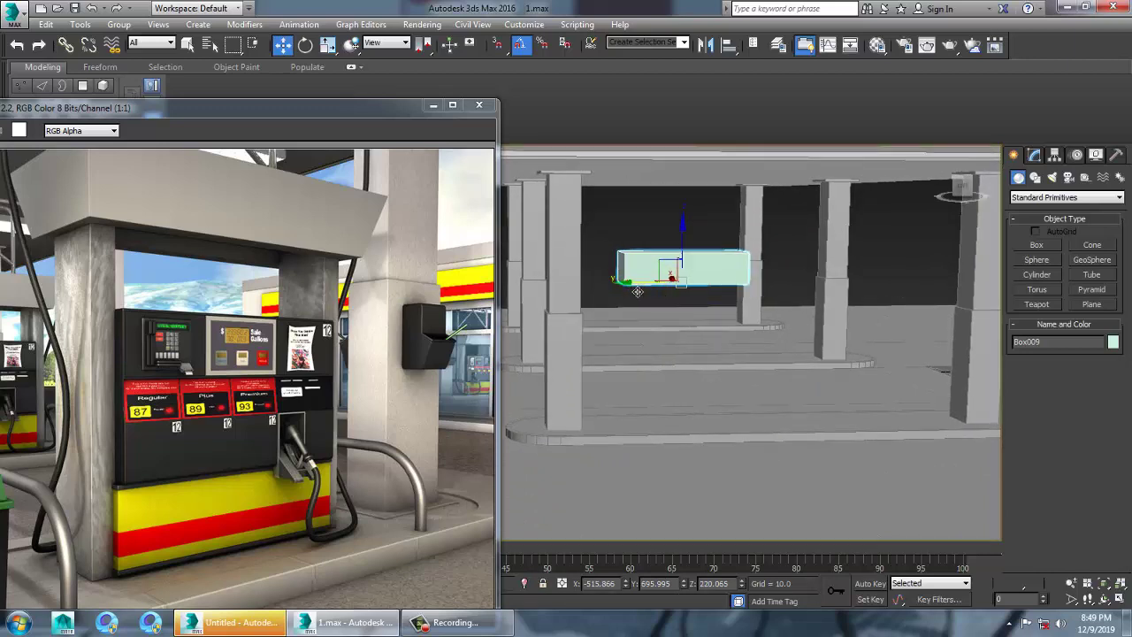
pyautogui.moveTo(630, 285); pyautogui.dragTo(640, 287)
# Convert the raised box to an editable poly.
pyautogui.keyDown('alt'); pyautogui.moveTo(732, 328); pyautogui.dragTo(963, 315, button='middle'); pyautogui.keyUp('alt')
pyautogui.rightClick(712, 297)
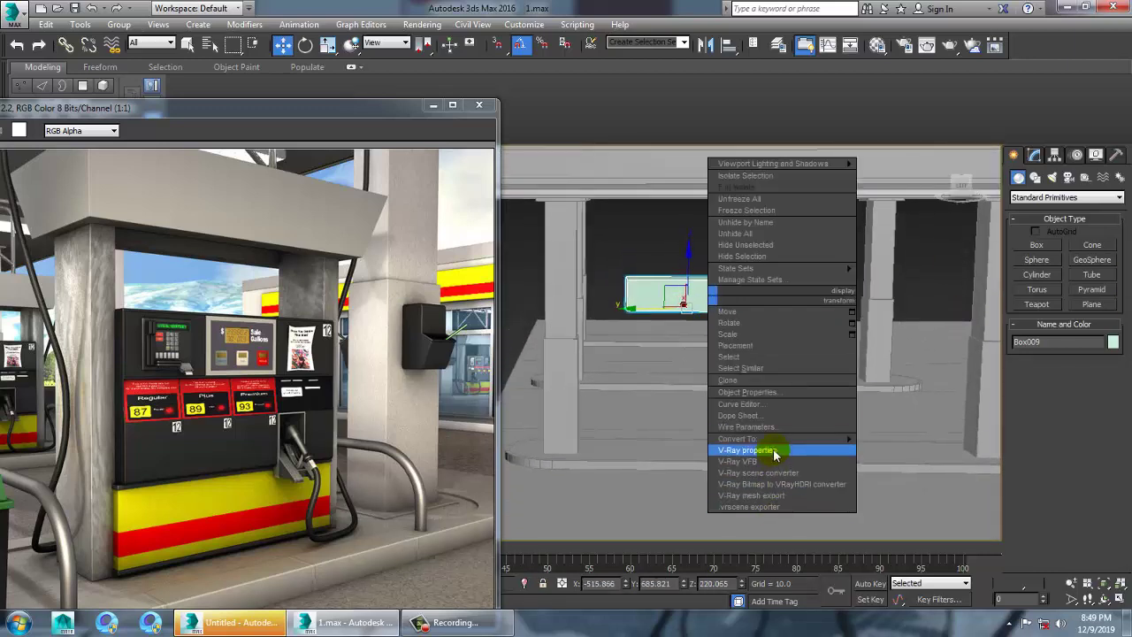
pyautogui.moveTo(796, 439)
pyautogui.click(944, 451)
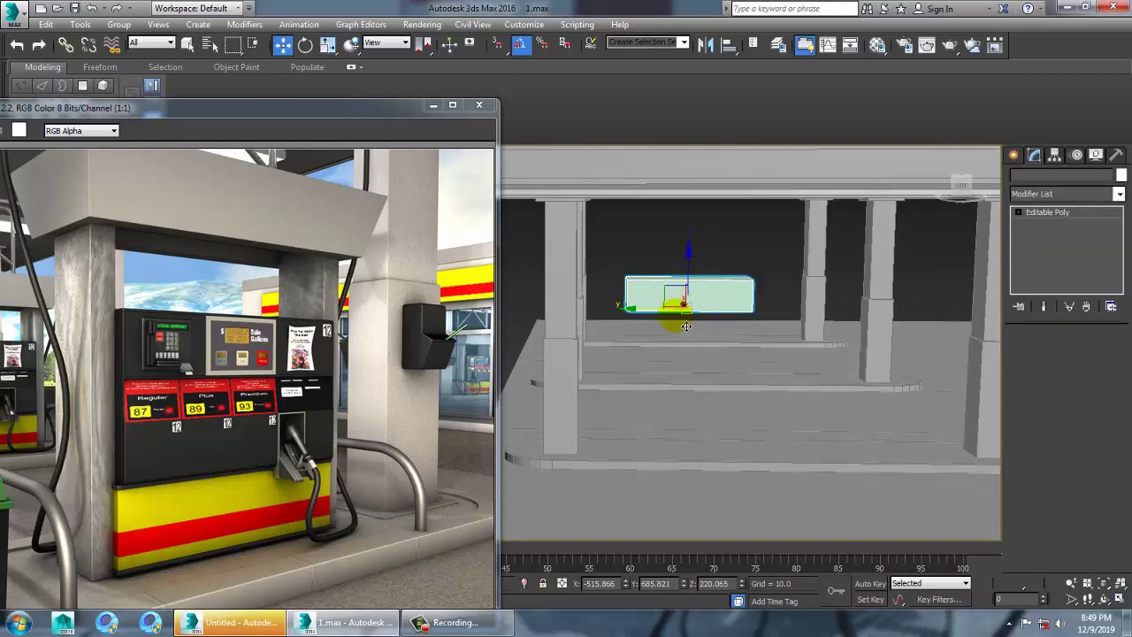
# Select the box's upper vertices and scale them outward so that its sides flare toward the top.
pyautogui.moveTo(615, 248); pyautogui.dragTo(824, 287)
pyautogui.keyDown('alt'); pyautogui.moveTo(708, 294); pyautogui.dragTo(709, 324, button='middle'); pyautogui.keyUp('alt')
pyautogui.press('r')
pyautogui.keyDown('alt'); pyautogui.moveTo(674, 290); pyautogui.dragTo(669, 279, button='middle'); pyautogui.keyUp('alt')
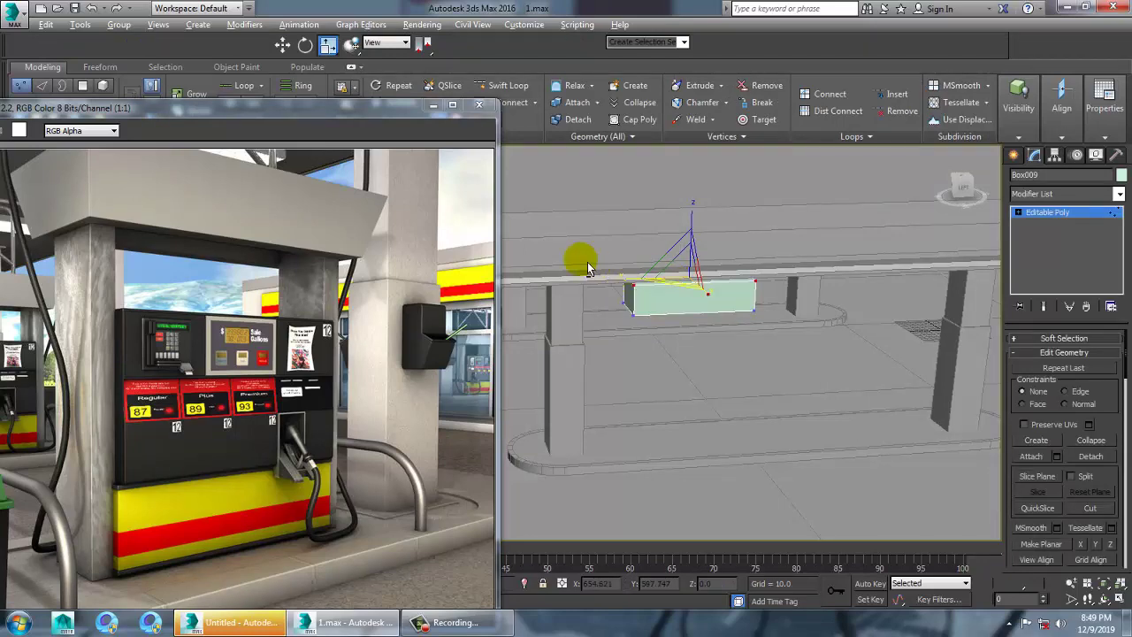
pyautogui.hotkey('alt', 'w')
pyautogui.rightClick(523, 265)
pyautogui.hotkey('alt', 'w')
pyautogui.moveTo(579, 274); pyautogui.dragTo(796, 351, button='middle')
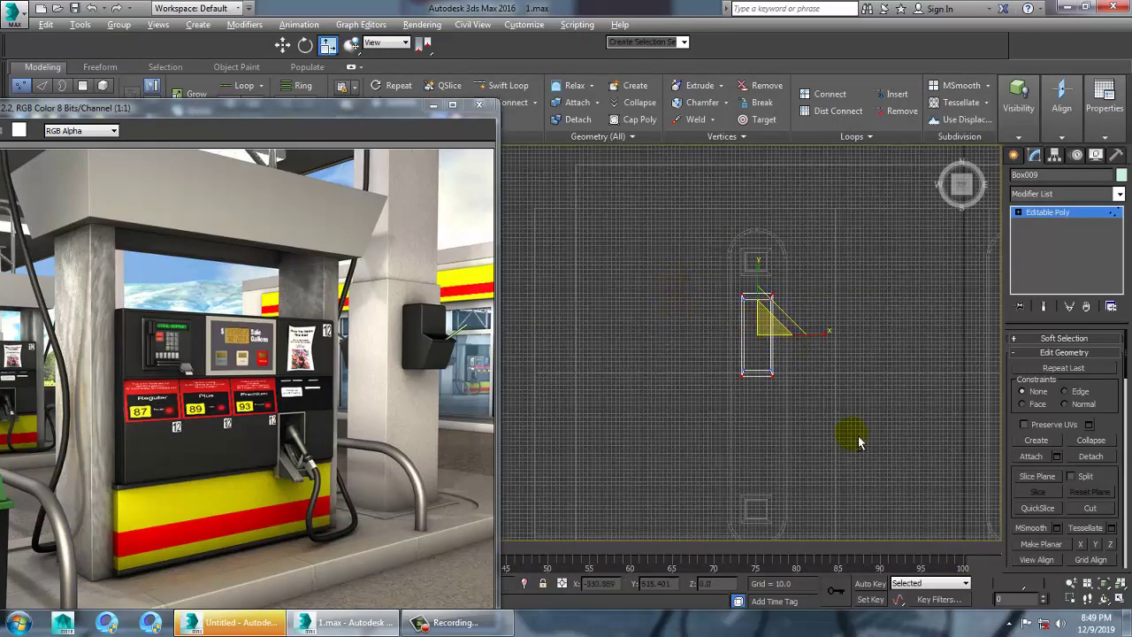
pyautogui.hotkey('alt', 'w')
pyautogui.rightClick(855, 463)
pyautogui.hotkey('alt', 'w')
pyautogui.keyDown('alt'); pyautogui.moveTo(855, 464); pyautogui.dragTo(719, 356, button='middle'); pyautogui.keyUp('alt')
pyautogui.scroll(4, 693, 382)
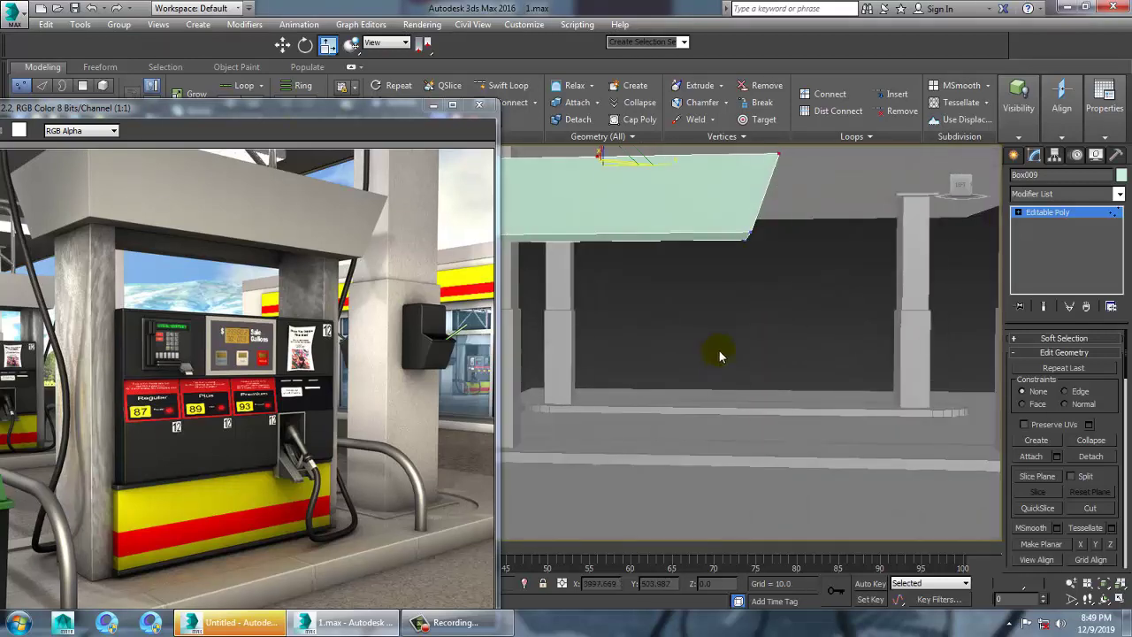
# Move the selected vertices outward along Y at one end of the box and leave vertex editing.
pyautogui.scroll(-5, 719, 353)
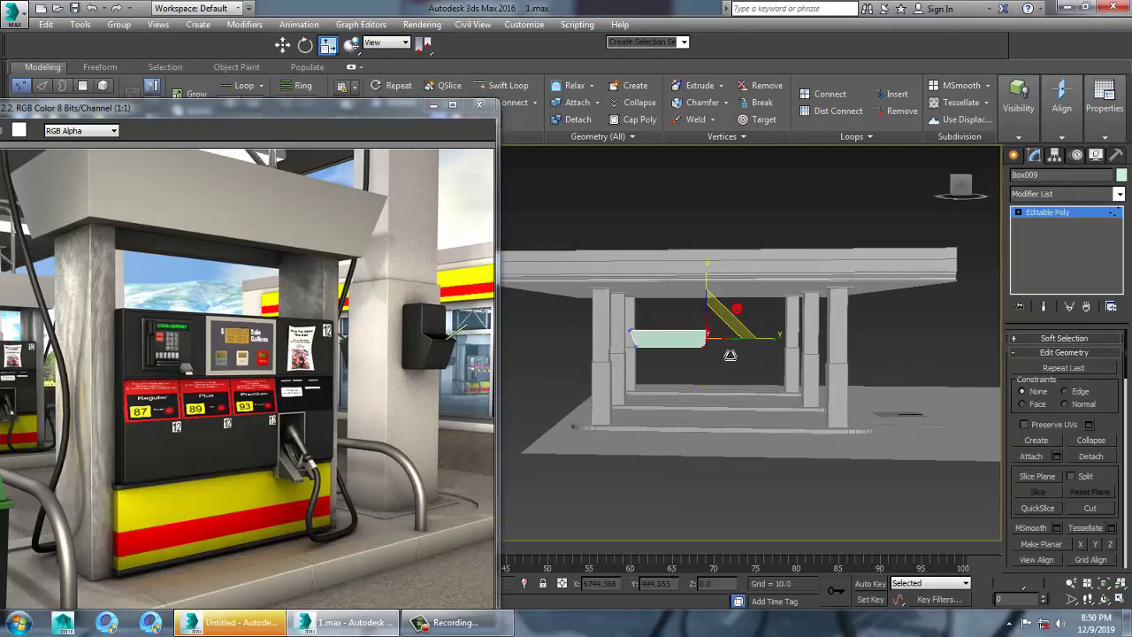
pyautogui.press('w')
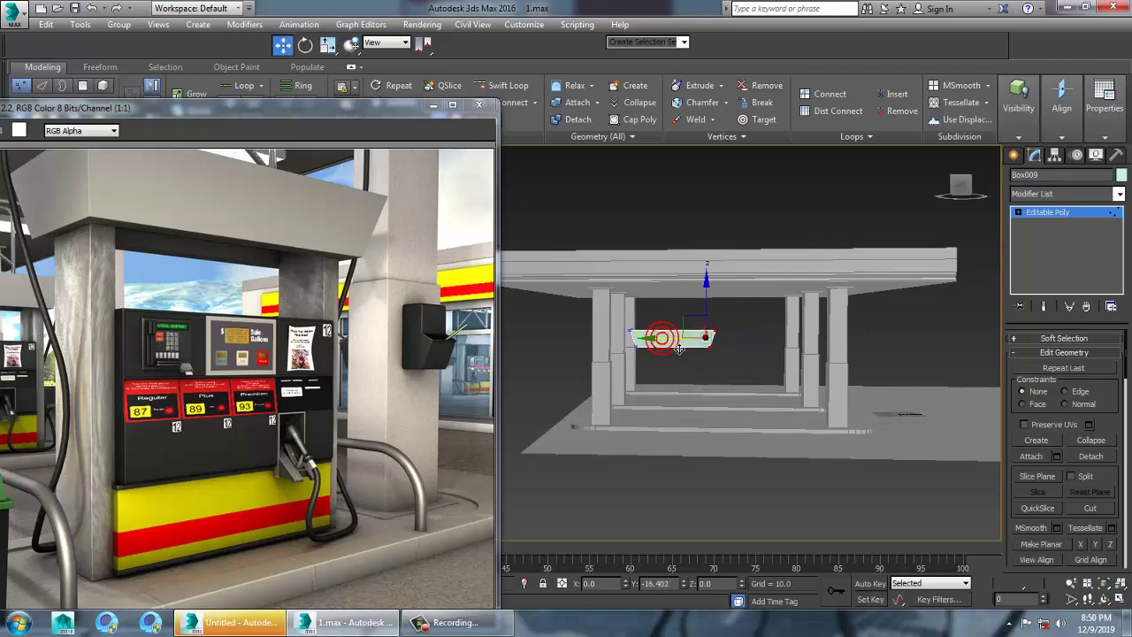
pyautogui.click(1065, 217)
# Convert the flared box to an editable poly once more.
pyautogui.keyDown('alt'); pyautogui.moveTo(740, 328); pyautogui.dragTo(736, 352, button='middle'); pyautogui.keyUp('alt')
pyautogui.scroll(5, 736, 352)
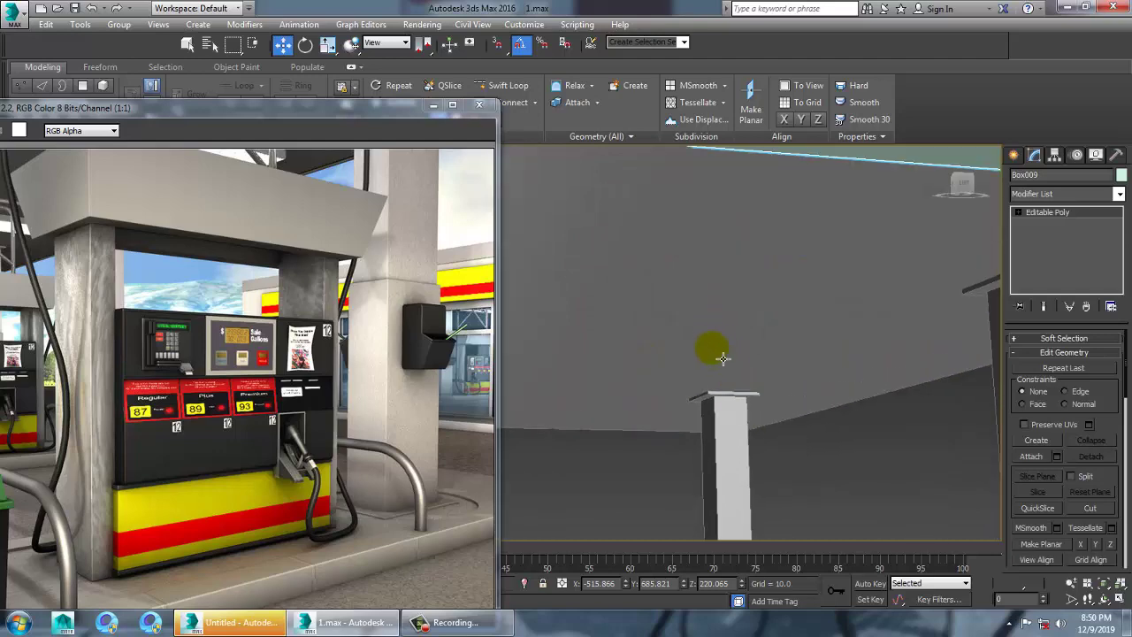
pyautogui.scroll(-3, 723, 359)
pyautogui.scroll(2, 721, 309)
pyautogui.rightClick(721, 308)
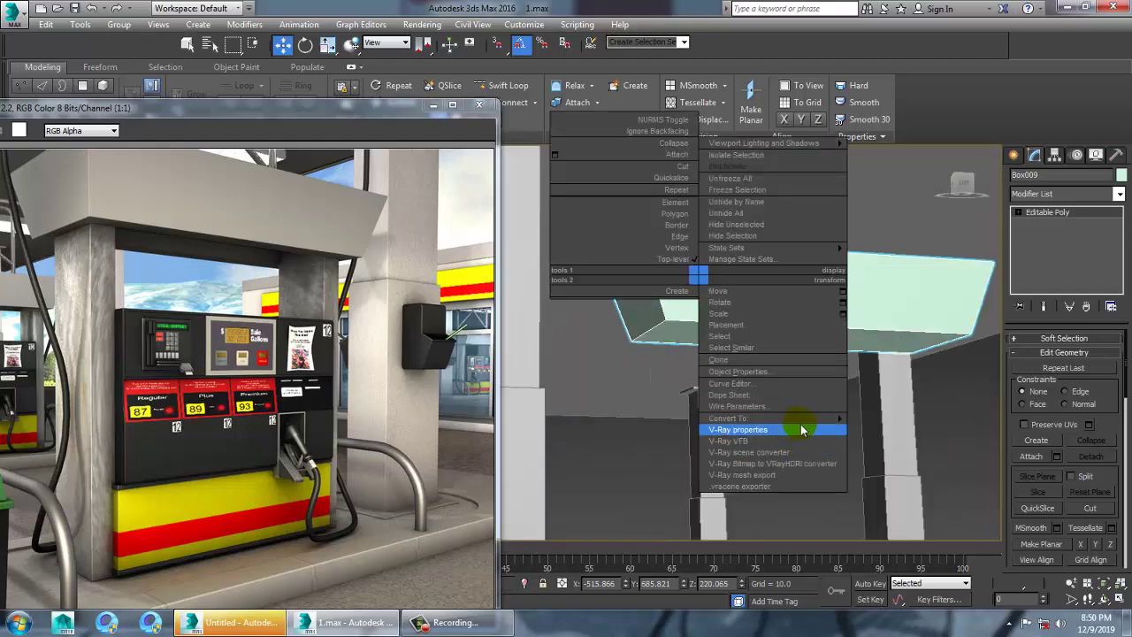
pyautogui.moveTo(801, 424)
pyautogui.click(925, 445)
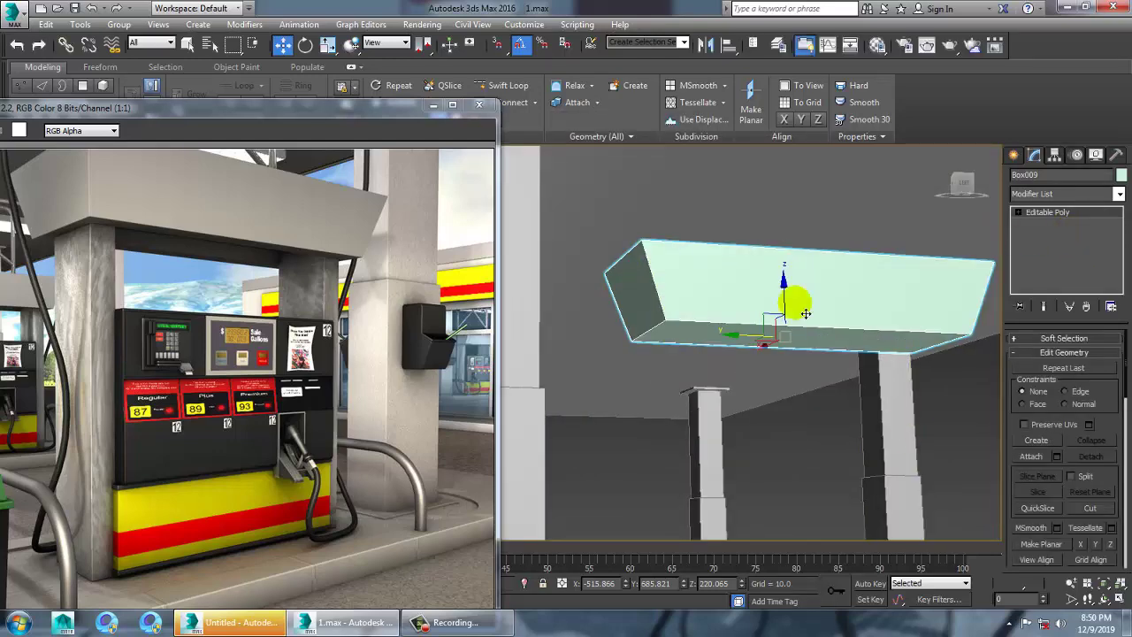
pyautogui.keyDown('alt'); pyautogui.moveTo(806, 313); pyautogui.dragTo(651, 344, button='middle'); pyautogui.keyUp('alt')
pyautogui.click(492, 85)
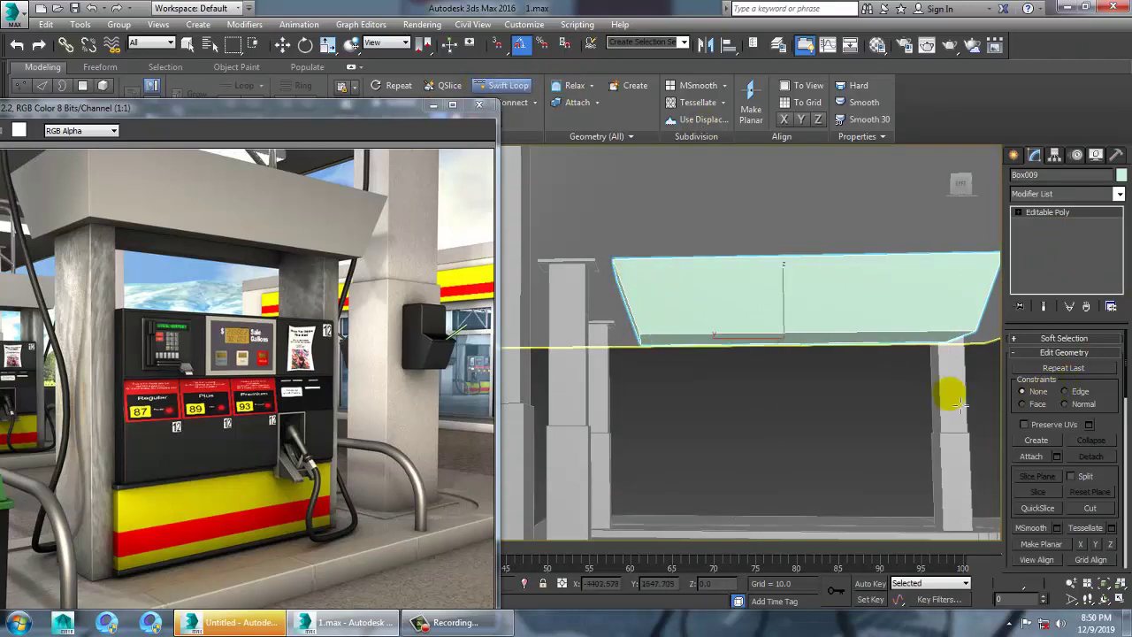
pyautogui.press('w')
# Inset the polygon on the underside of the flared box by about 5 units.
pyautogui.press('4')
pyautogui.keyDown('alt'); pyautogui.moveTo(853, 358); pyautogui.dragTo(805, 343, button='middle'); pyautogui.keyUp('alt')
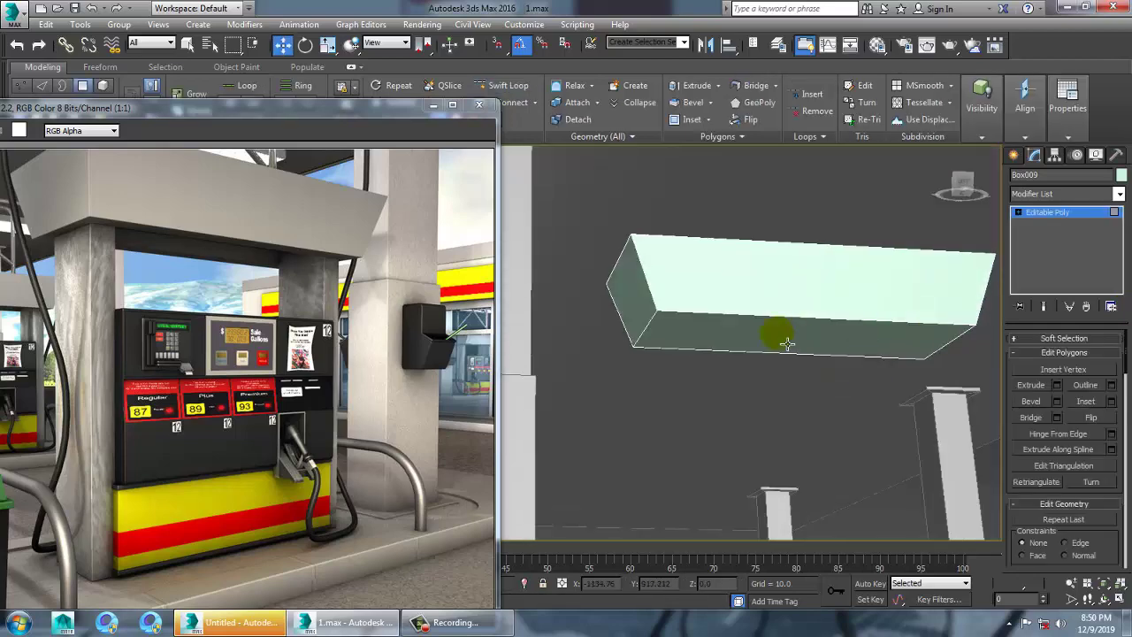
pyautogui.click(788, 343)
pyautogui.click(1114, 403)
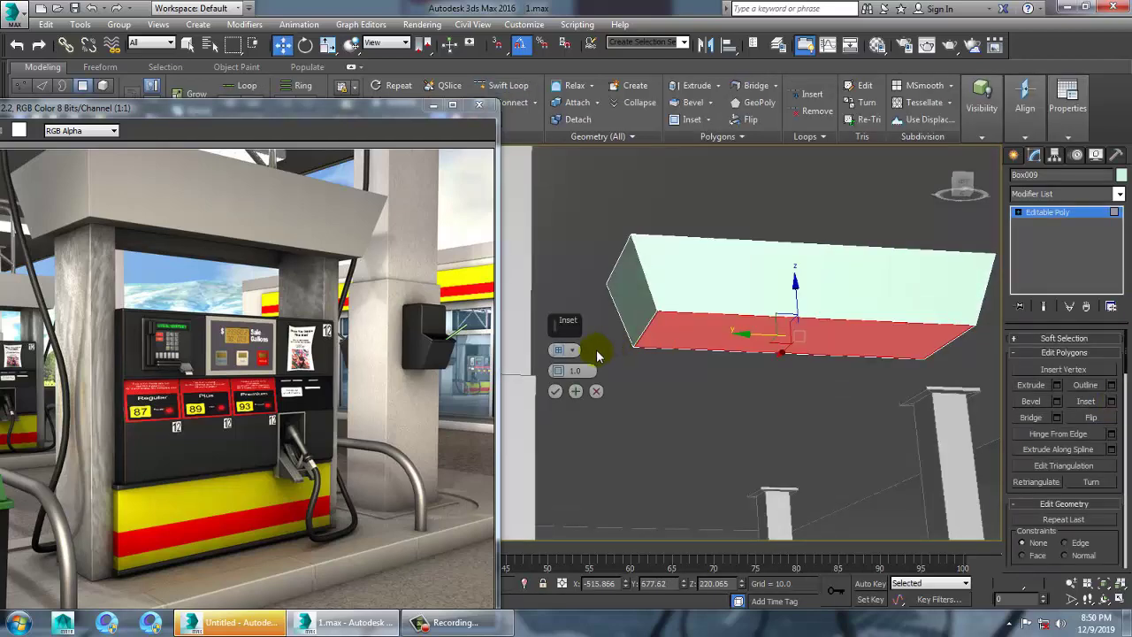
pyautogui.moveTo(558, 371); pyautogui.dragTo(557, 350)
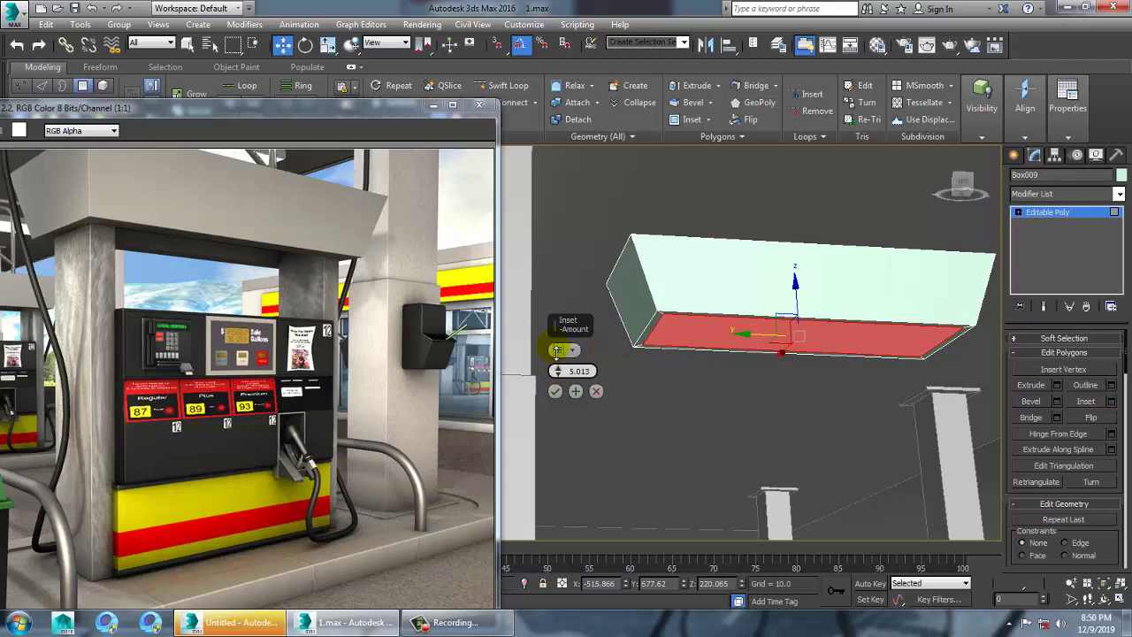
pyautogui.click(556, 392)
# Add a crosswise edge loop near each end of the flared box with Swift Loop and leave polygon editing.
pyautogui.keyDown('alt'); pyautogui.moveTo(814, 369); pyautogui.dragTo(752, 376, button='middle'); pyautogui.keyUp('alt')
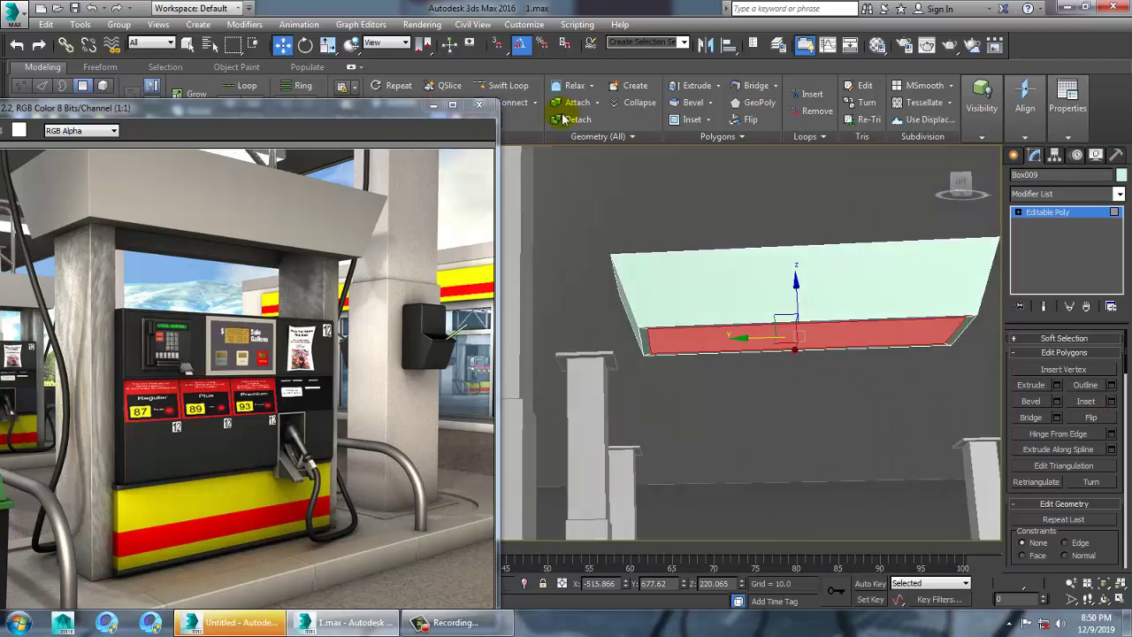
pyautogui.click(506, 86)
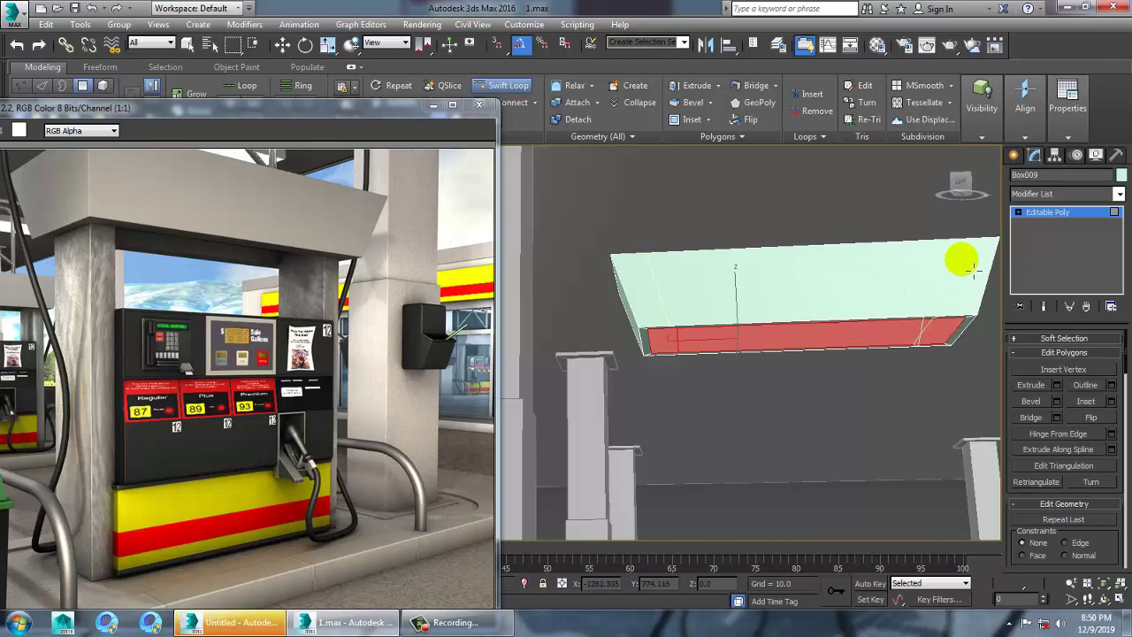
pyautogui.press('w')
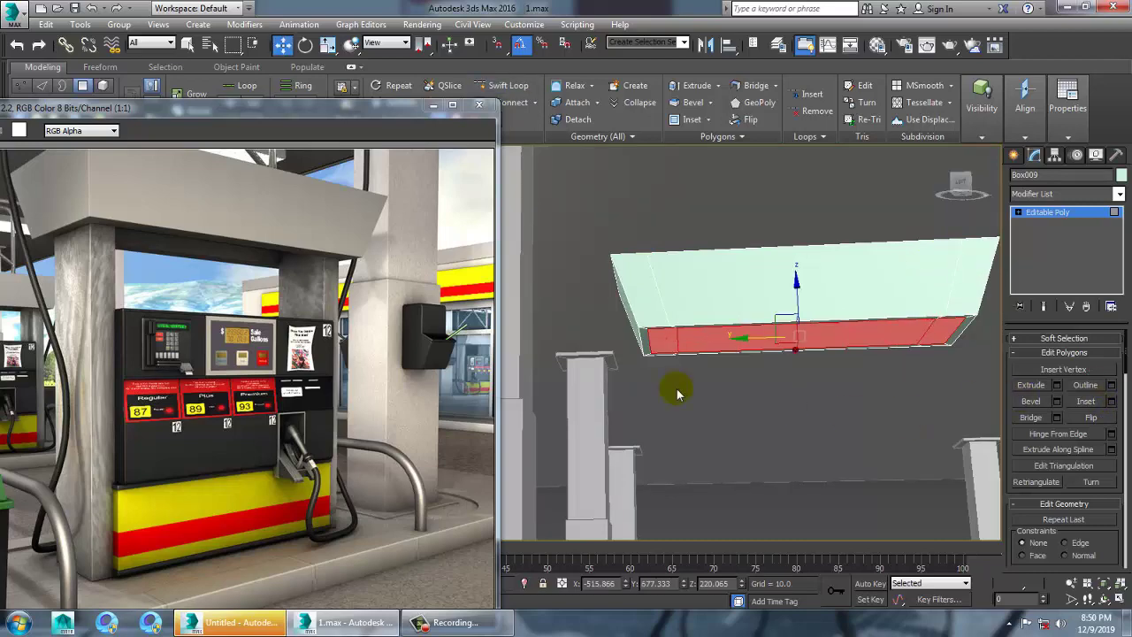
pyautogui.press('4')
pyautogui.press('4')
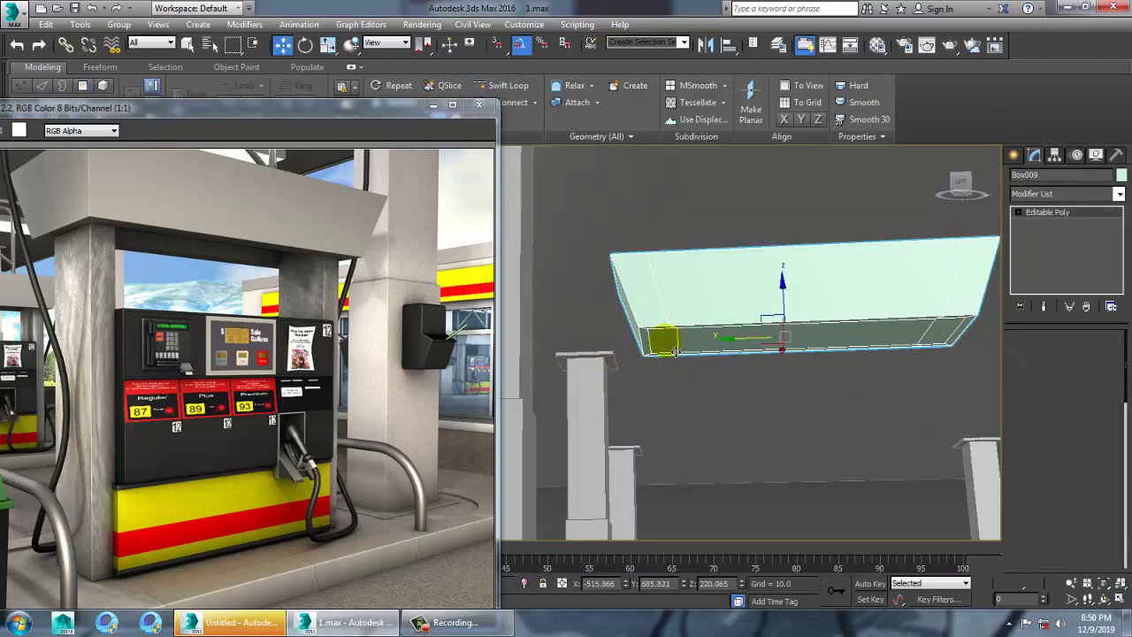
# Extrude the two end polygons on the underside of the flared box down about 216 units to form legs.
pyautogui.click(663, 343)
pyautogui.keyDown('ctrl'); pyautogui.click(959, 340); pyautogui.keyUp('ctrl')
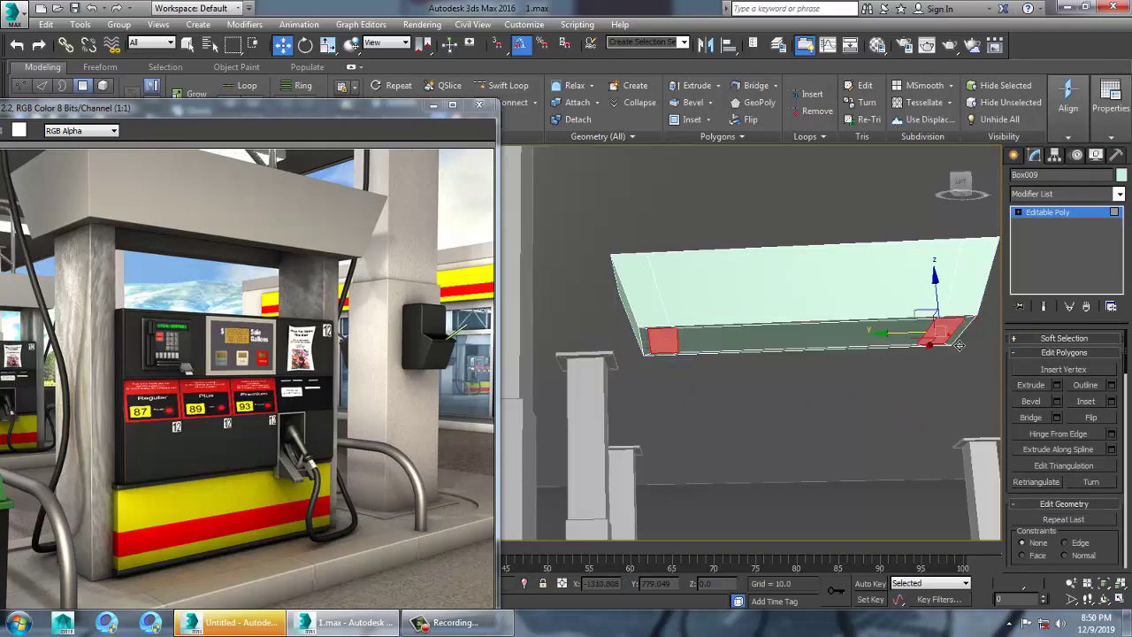
pyautogui.moveTo(835, 313)
pyautogui.keyDown('alt'); pyautogui.mouseDown(button='middle')
pyautogui.moveTo(839, 348)
pyautogui.moveTo(816, 316)
pyautogui.mouseUp(button='middle'); pyautogui.keyUp('alt')
pyautogui.scroll(-5, 806, 328)
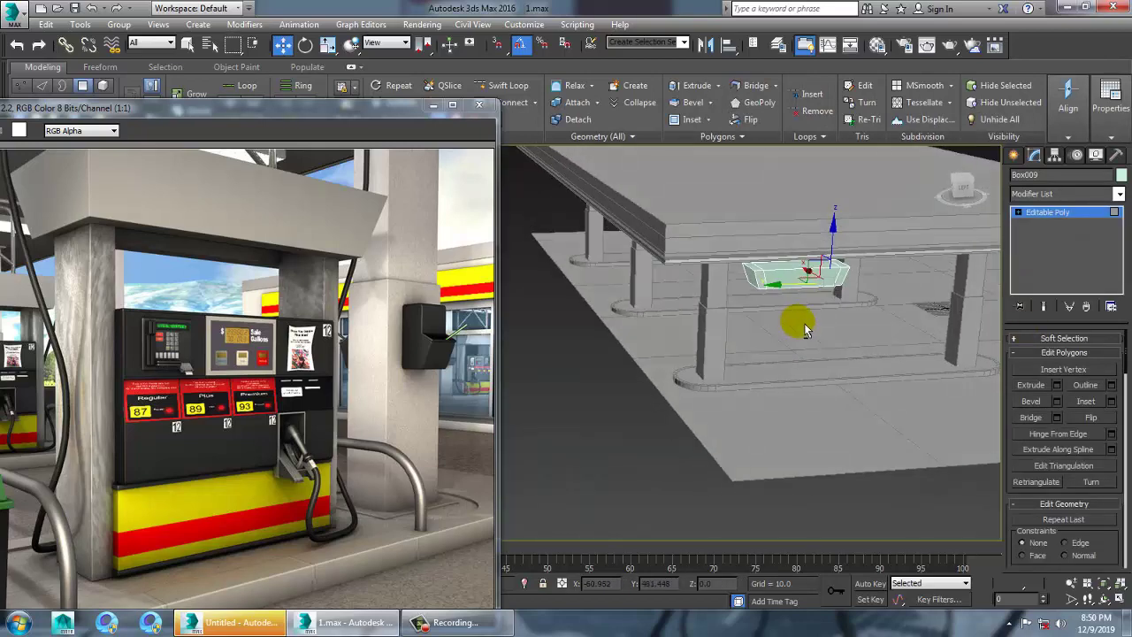
pyautogui.click(1057, 386)
pyautogui.keyDown('alt'); pyautogui.moveTo(593, 266); pyautogui.dragTo(590, 323, button='middle'); pyautogui.keyUp('alt')
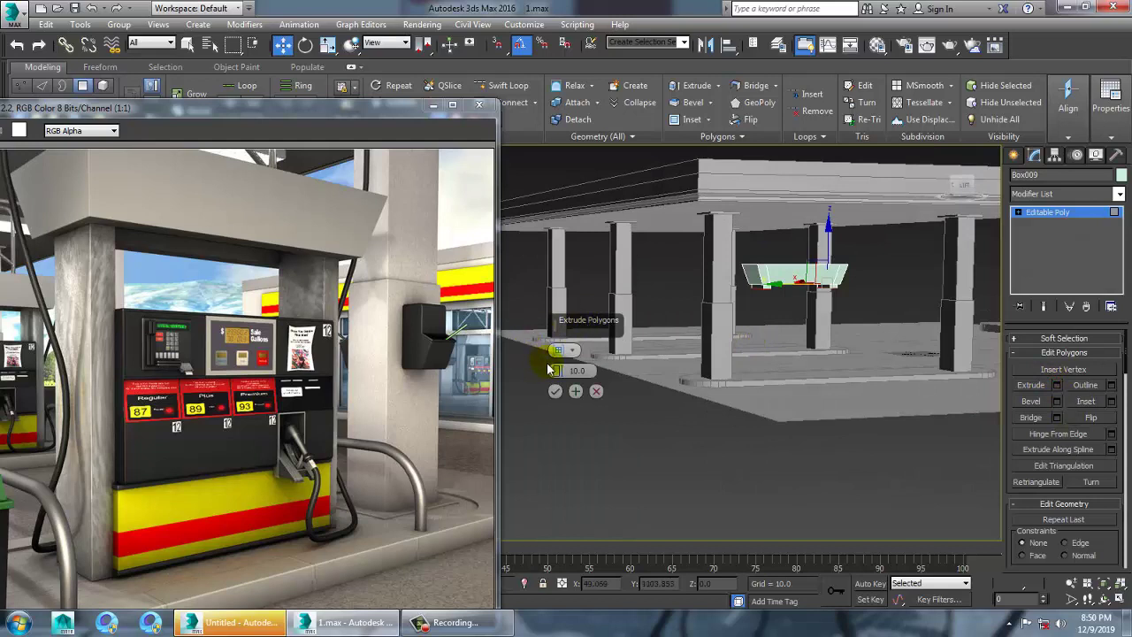
pyautogui.moveTo(556, 371); pyautogui.dragTo(526, 380)
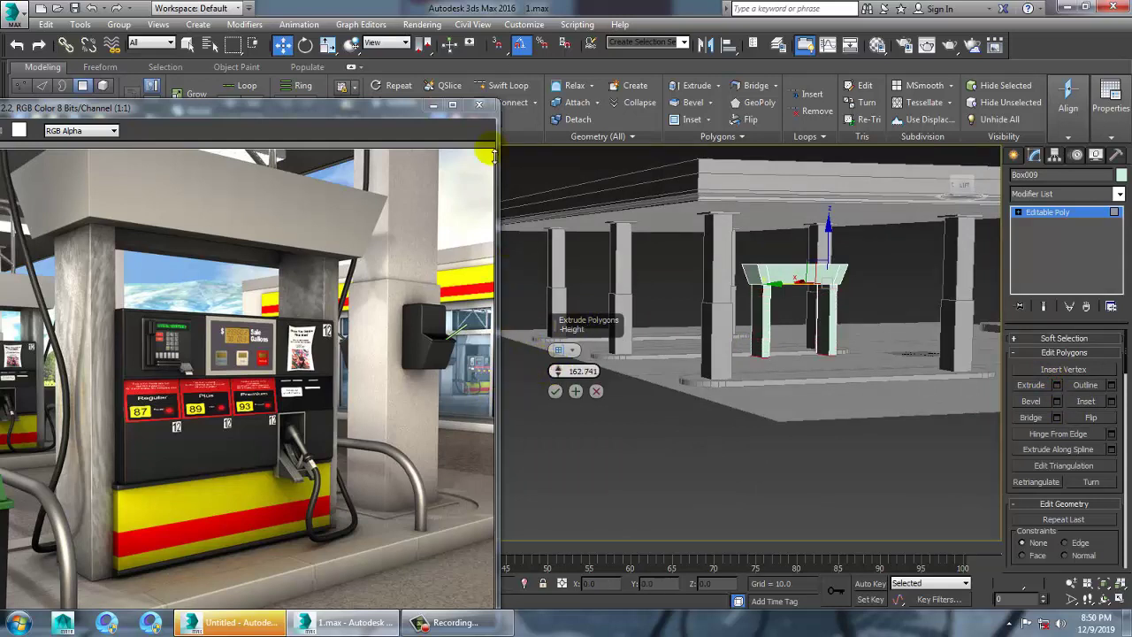
pyautogui.moveTo(487, 522); pyautogui.dragTo(486, 523)
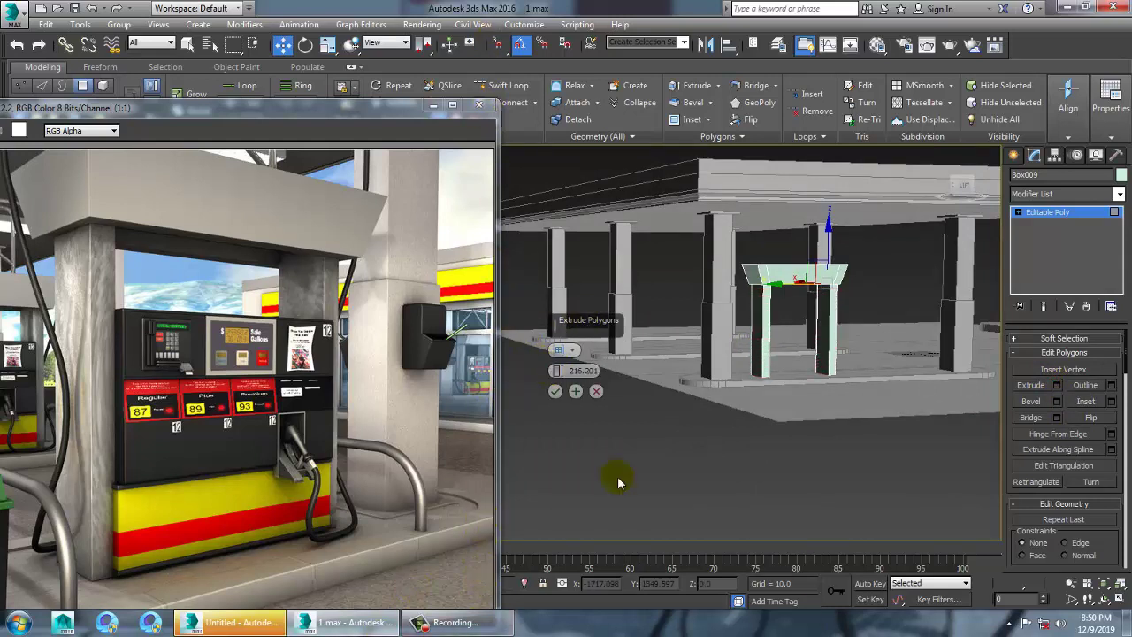
pyautogui.click(555, 392)
# Raise the bottom vertices of both legs by about 7 units to the island surface and leave vertex editing.
pyautogui.keyDown('alt'); pyautogui.moveTo(683, 389); pyautogui.dragTo(838, 389, button='middle'); pyautogui.keyUp('alt')
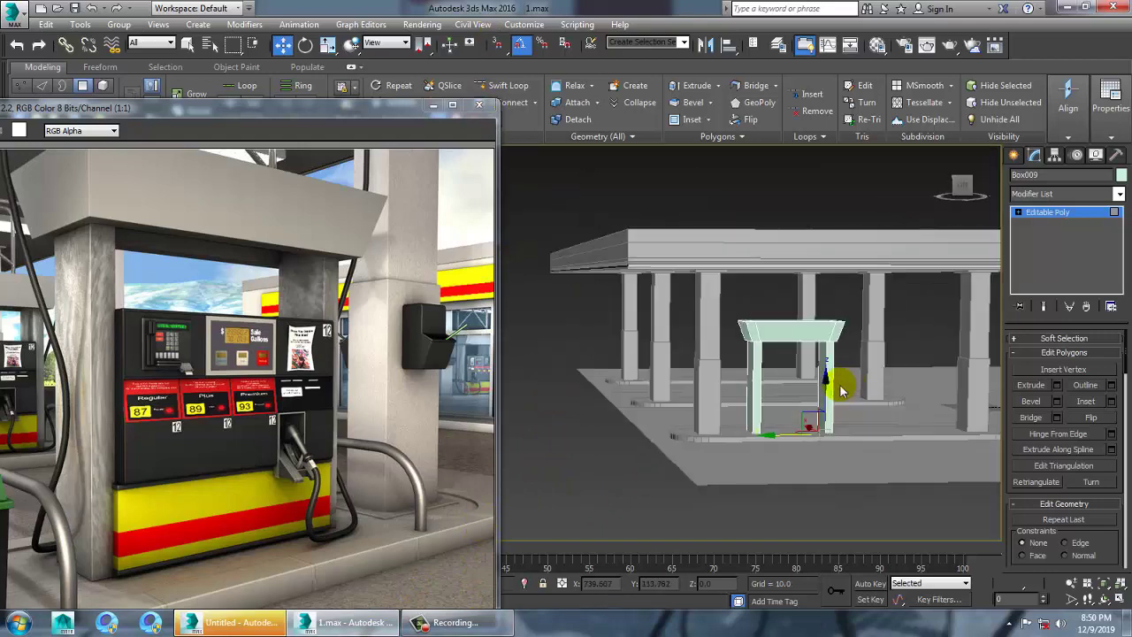
pyautogui.scroll(4, 835, 388)
pyautogui.hotkey('alt', 'w')
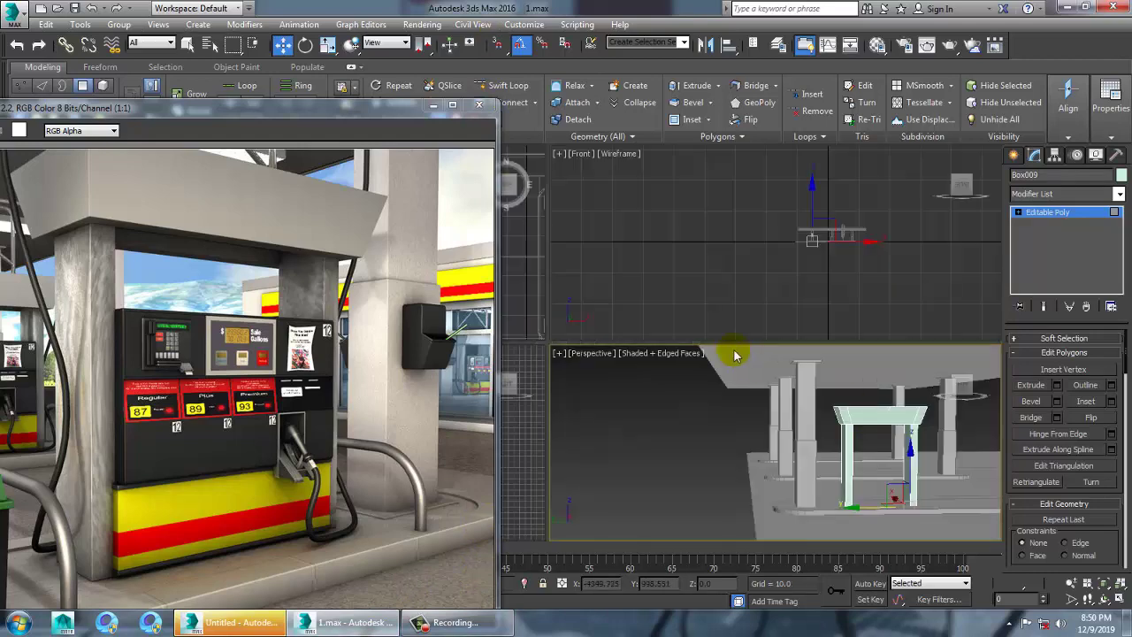
pyautogui.rightClick(536, 436)
pyautogui.hotkey('alt', 'w')
pyautogui.scroll(-5, 680, 361)
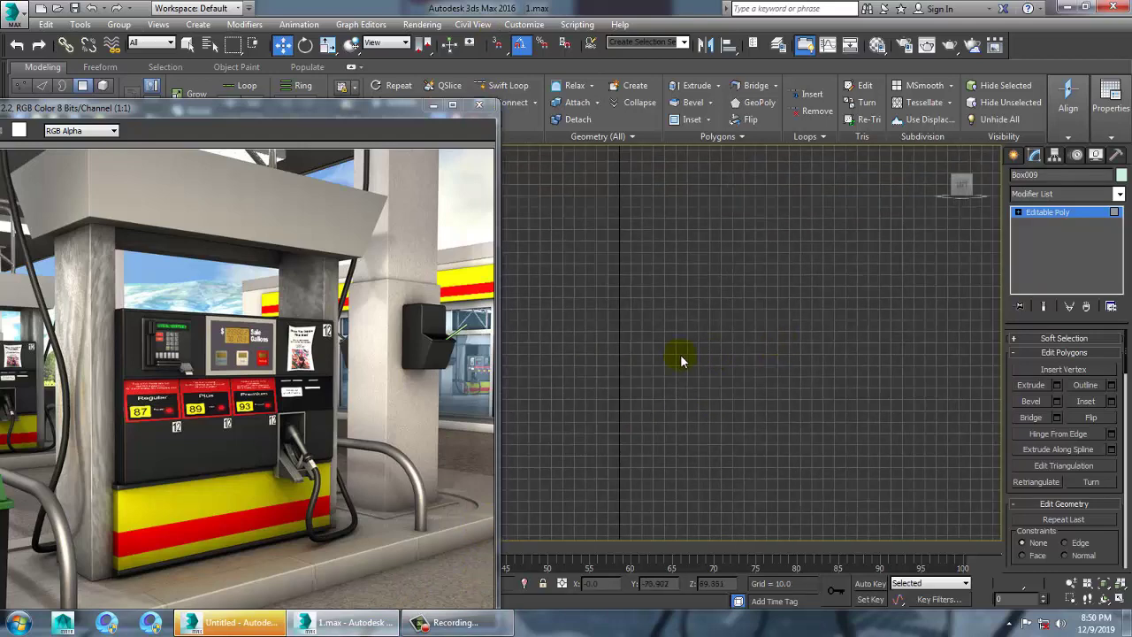
pyautogui.scroll(-2, 707, 367)
pyautogui.moveTo(748, 367); pyautogui.dragTo(861, 366, button='middle')
pyautogui.scroll(2, 723, 353)
pyautogui.moveTo(566, 351); pyautogui.dragTo(721, 376, button='middle')
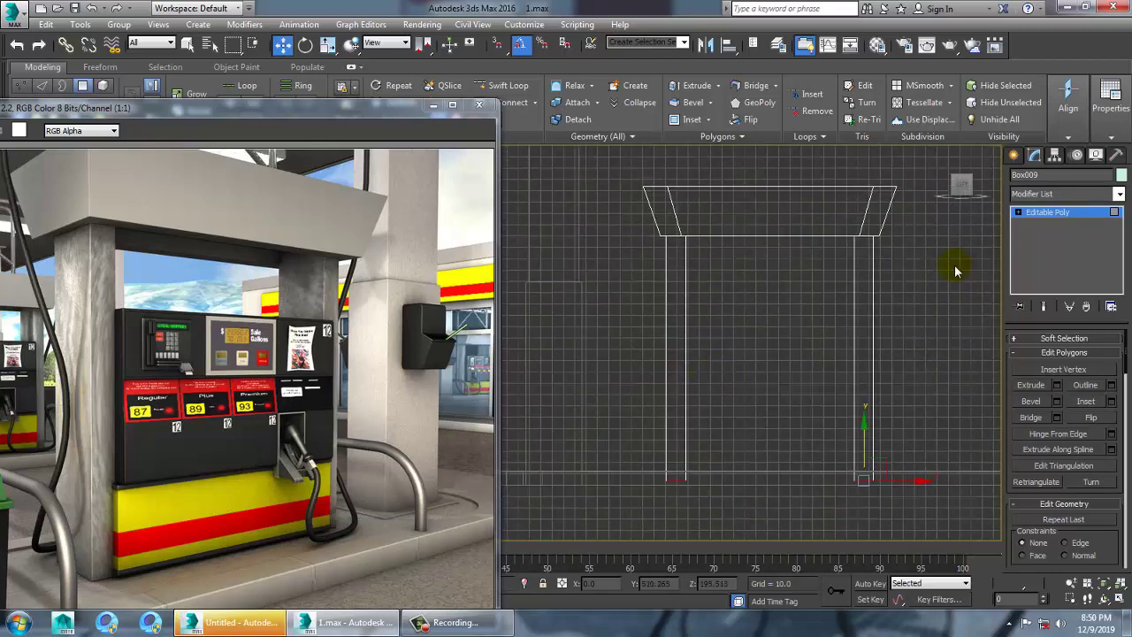
pyautogui.click(1017, 160)
pyautogui.press('1')
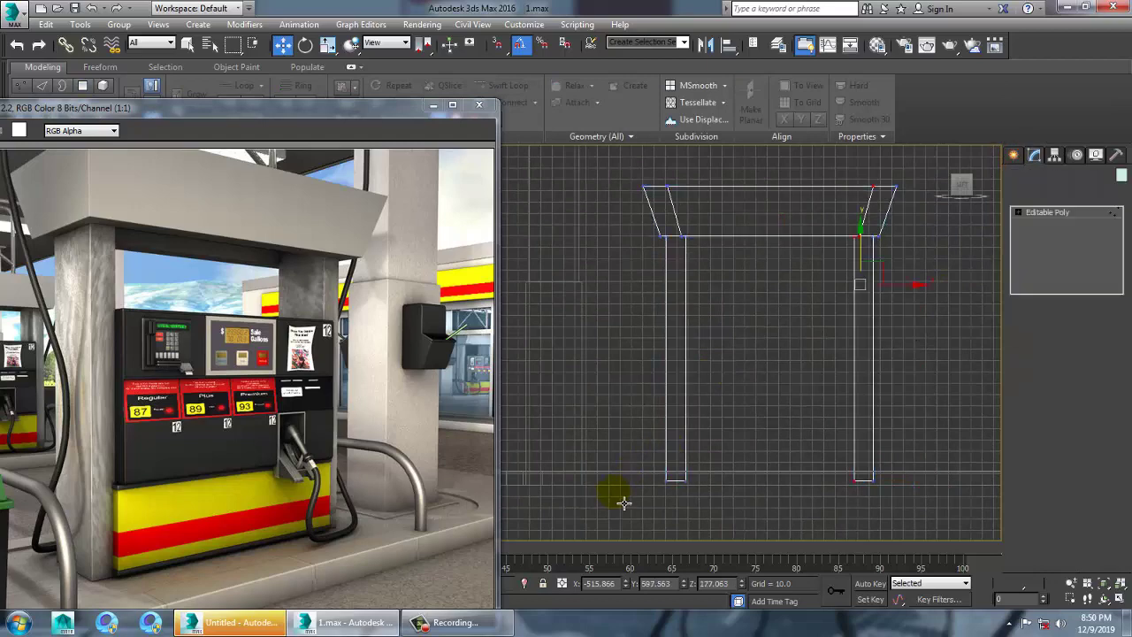
pyautogui.moveTo(613, 492); pyautogui.dragTo(1073, 427)
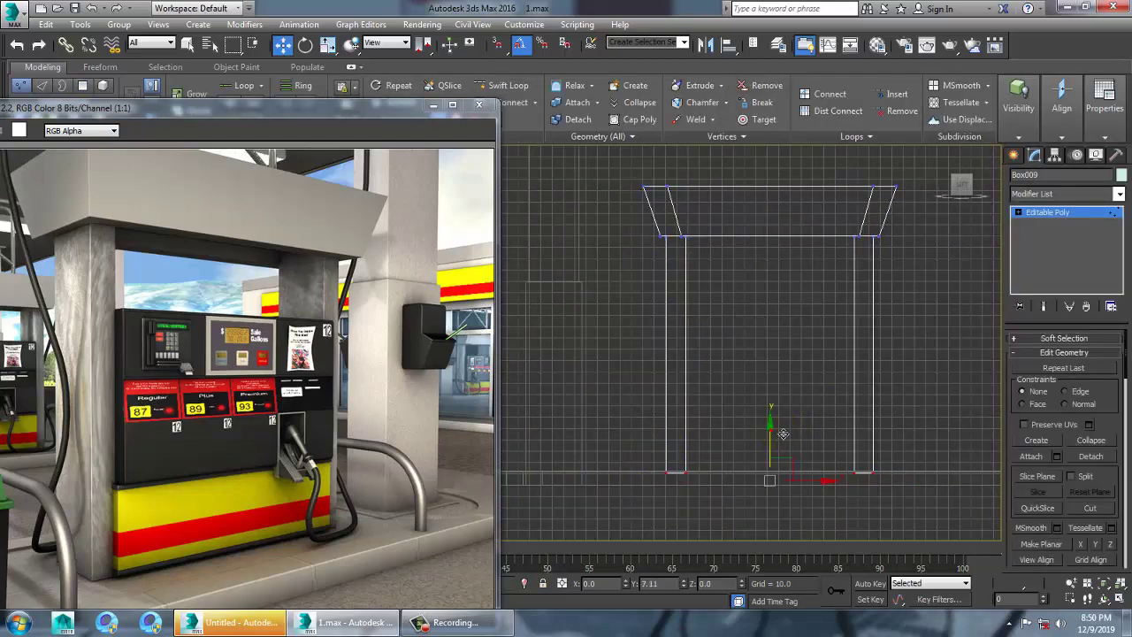
pyautogui.click(1019, 140)
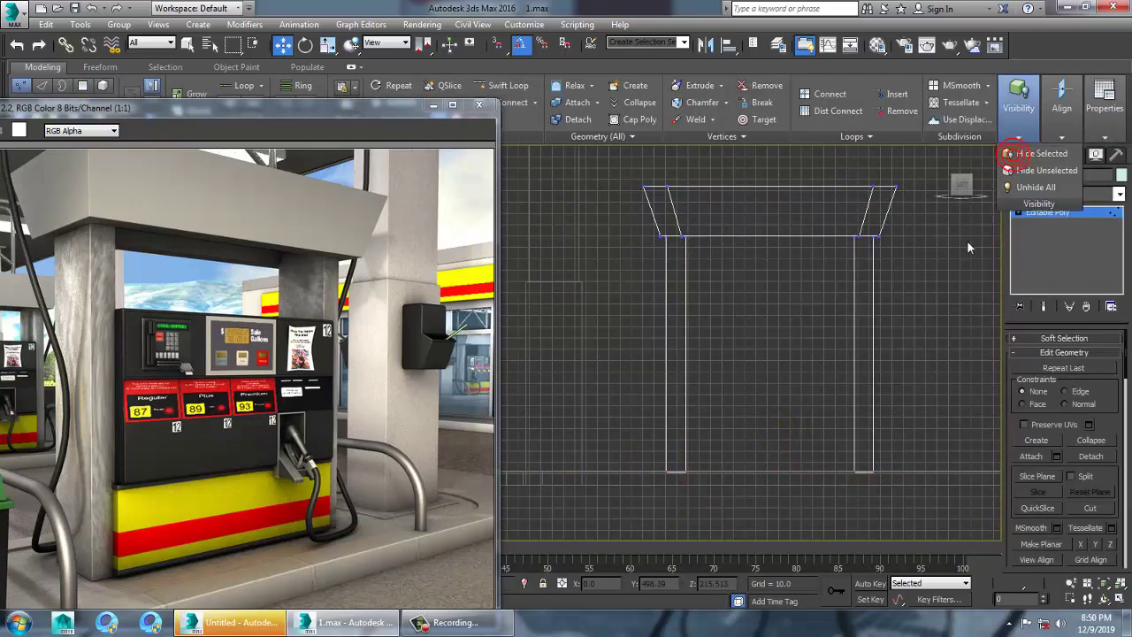
pyautogui.click(923, 251)
pyautogui.click(1043, 215)
# Draw a box between the two legs in the side view, about 135.6 long and 140.6 wide.
pyautogui.click(1014, 154)
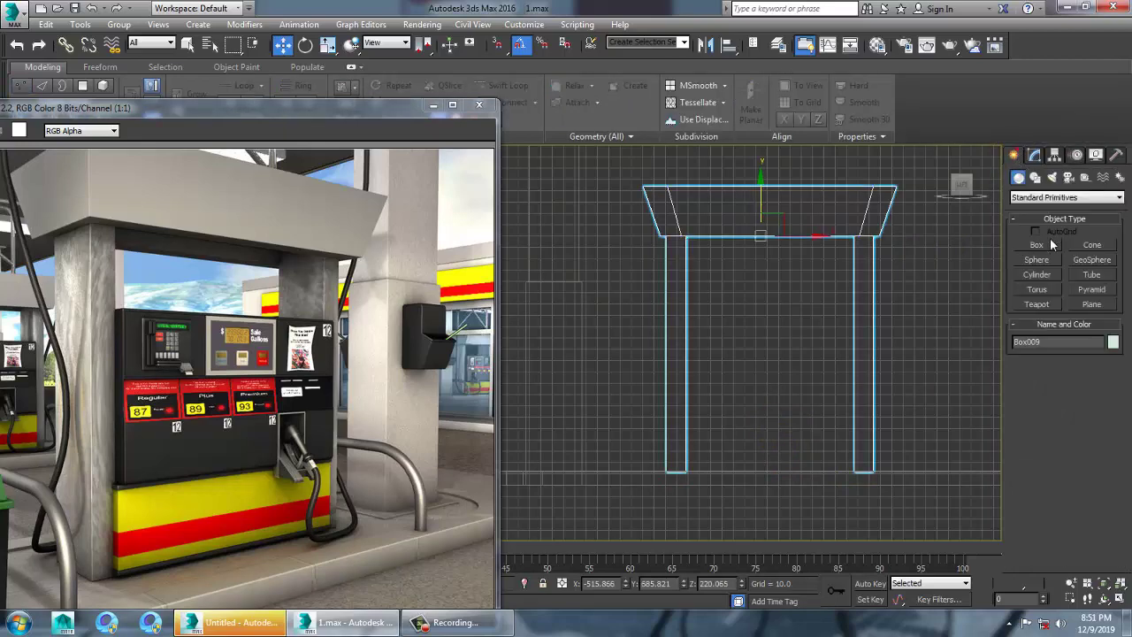
pyautogui.click(1037, 245)
pyautogui.moveTo(730, 320); pyautogui.dragTo(723, 319, button='middle')
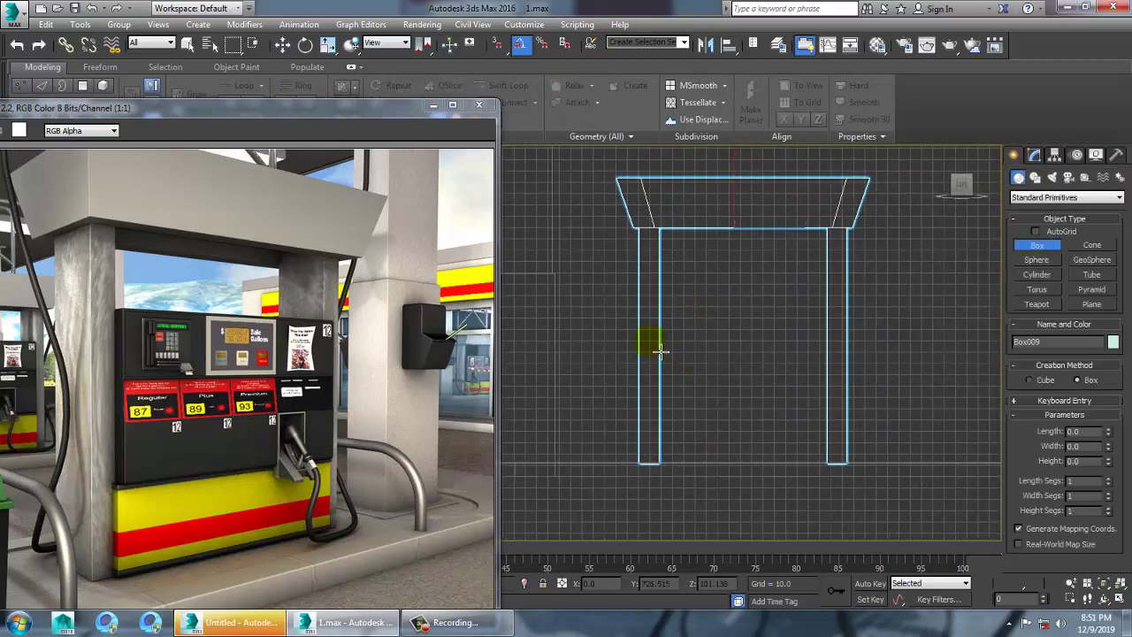
pyautogui.moveTo(675, 317); pyautogui.dragTo(836, 470)
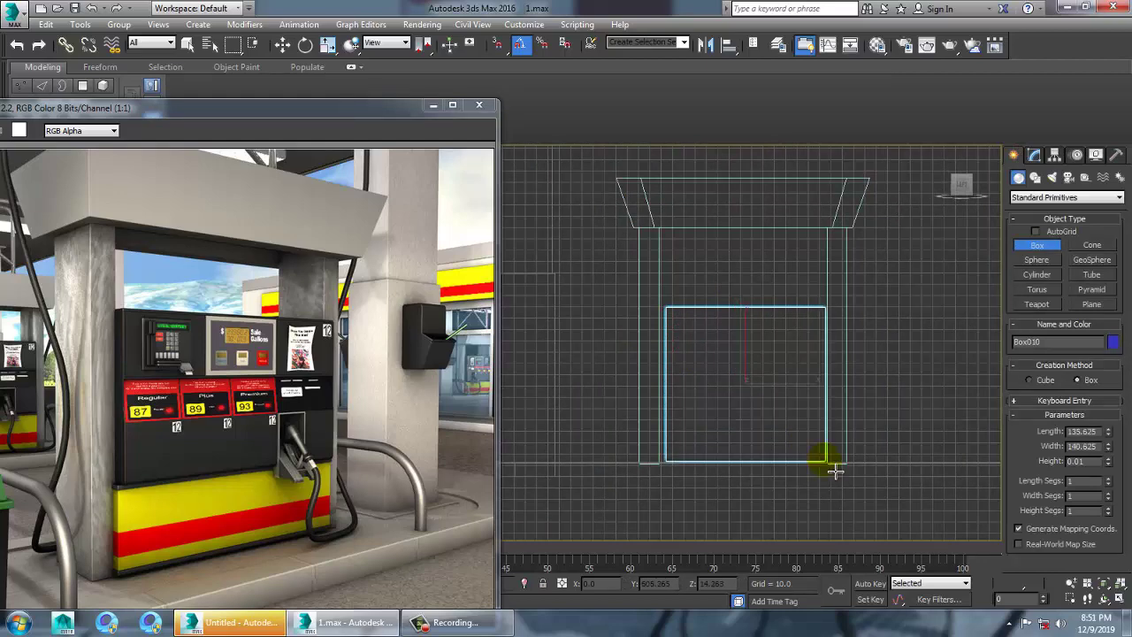
pyautogui.press('w')
# Move the new box along X in the perspective view into the opening between the canopy legs.
pyautogui.hotkey('alt', 'w')
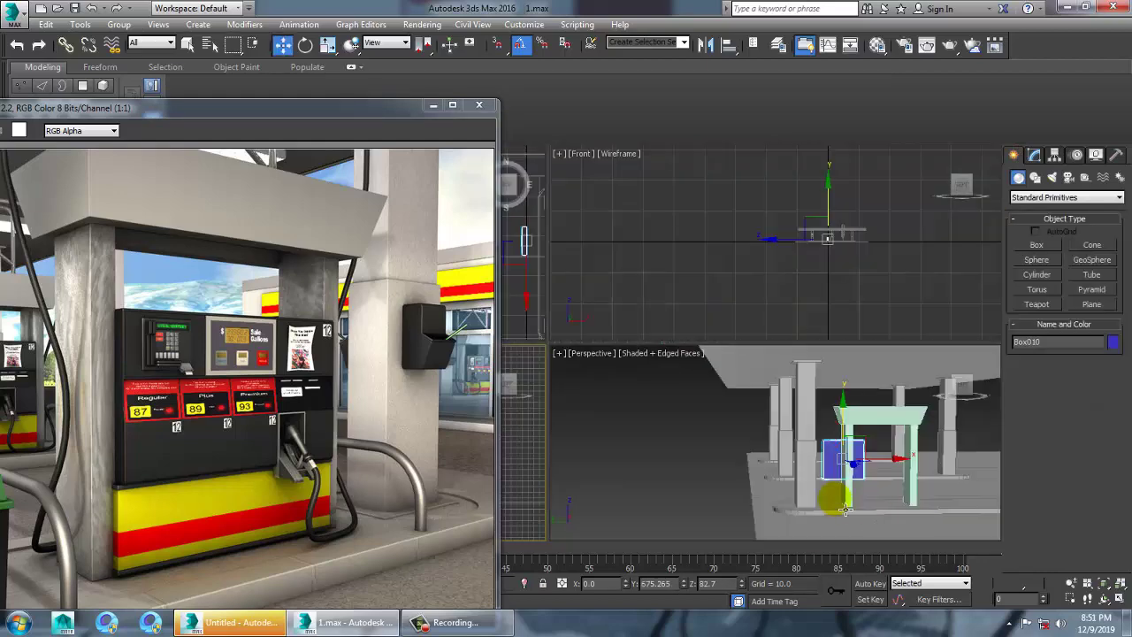
pyautogui.keyDown('alt'); pyautogui.moveTo(836, 510); pyautogui.dragTo(589, 397, button='middle'); pyautogui.keyUp('alt')
pyautogui.hotkey('alt', 'w')
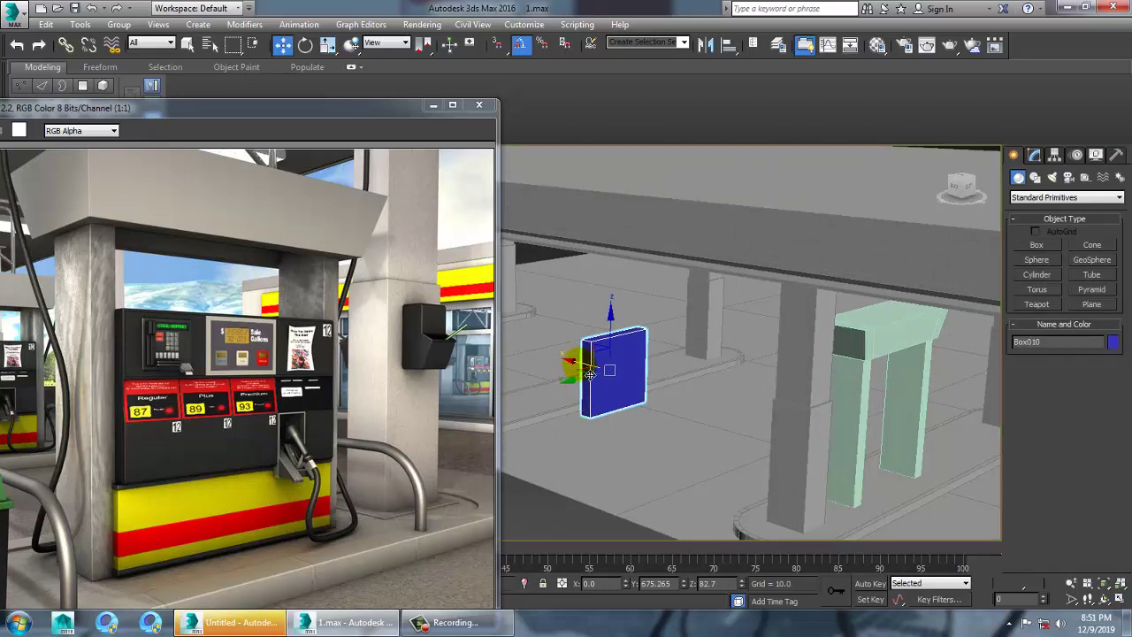
pyautogui.moveTo(590, 397); pyautogui.dragTo(855, 460)
# Scale the box's thickness to about 209% and shift it along X to centre it between the legs.
pyautogui.press('r')
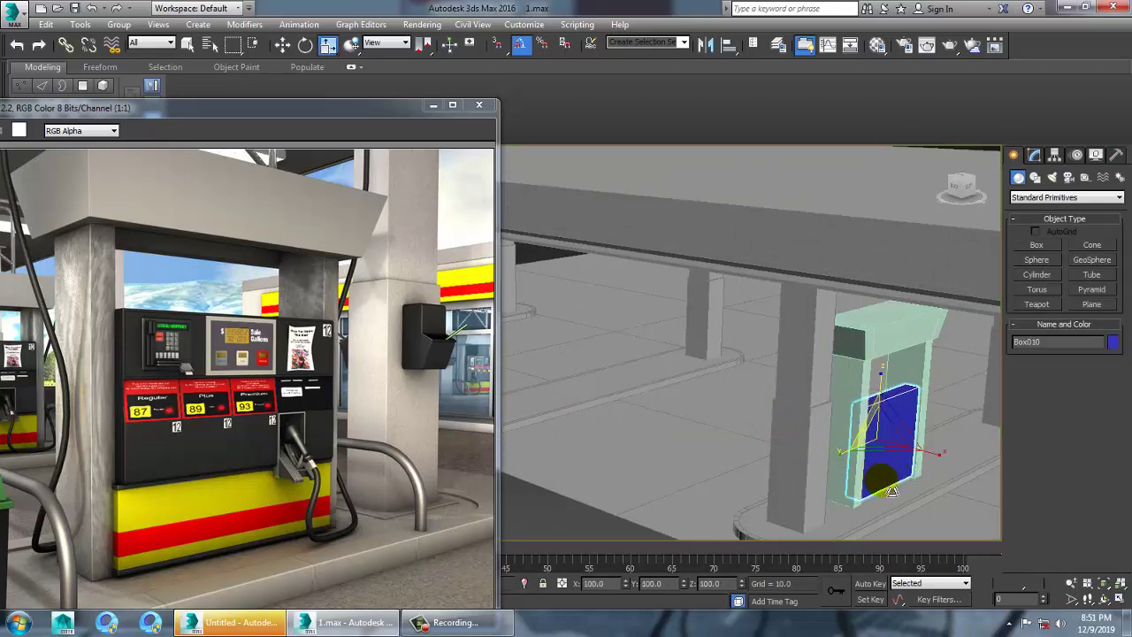
pyautogui.moveTo(942, 462); pyautogui.dragTo(1004, 495)
pyautogui.press('w')
pyautogui.keyDown('alt'); pyautogui.moveTo(895, 409); pyautogui.dragTo(845, 443, button='middle'); pyautogui.keyUp('alt')
pyautogui.moveTo(846, 442); pyautogui.dragTo(838, 440)
# Thicken the box further to a scale of about 246% and nudge it along X to recentre it.
pyautogui.keyDown('alt'); pyautogui.moveTo(840, 440); pyautogui.dragTo(918, 444, button='middle'); pyautogui.keyUp('alt')
pyautogui.press('r')
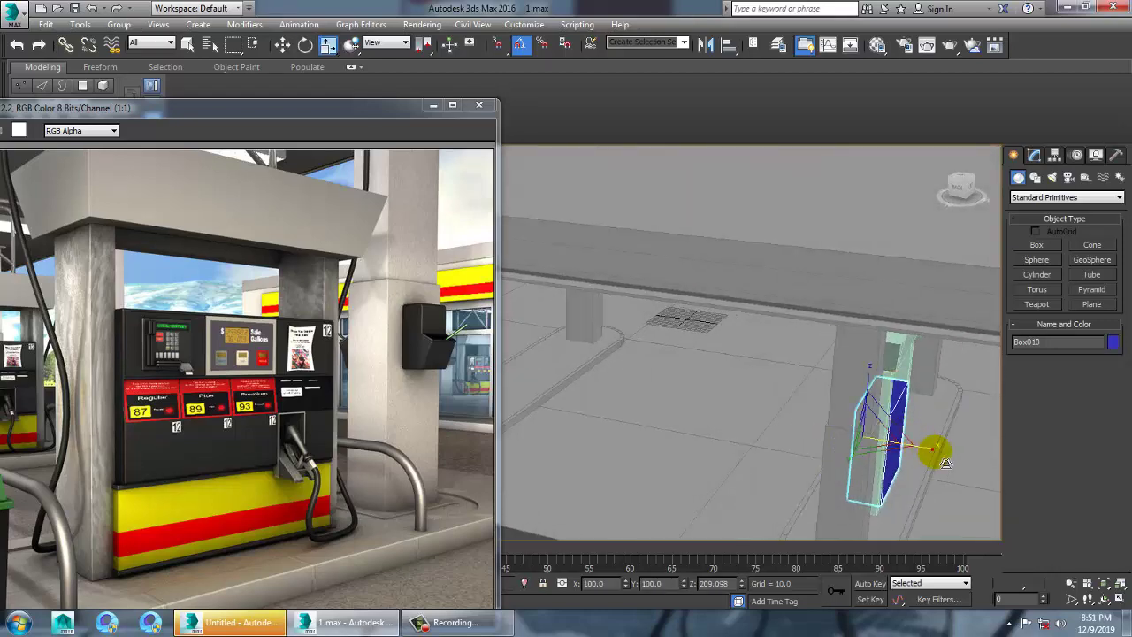
pyautogui.moveTo(942, 459); pyautogui.dragTo(957, 457)
pyautogui.press('w')
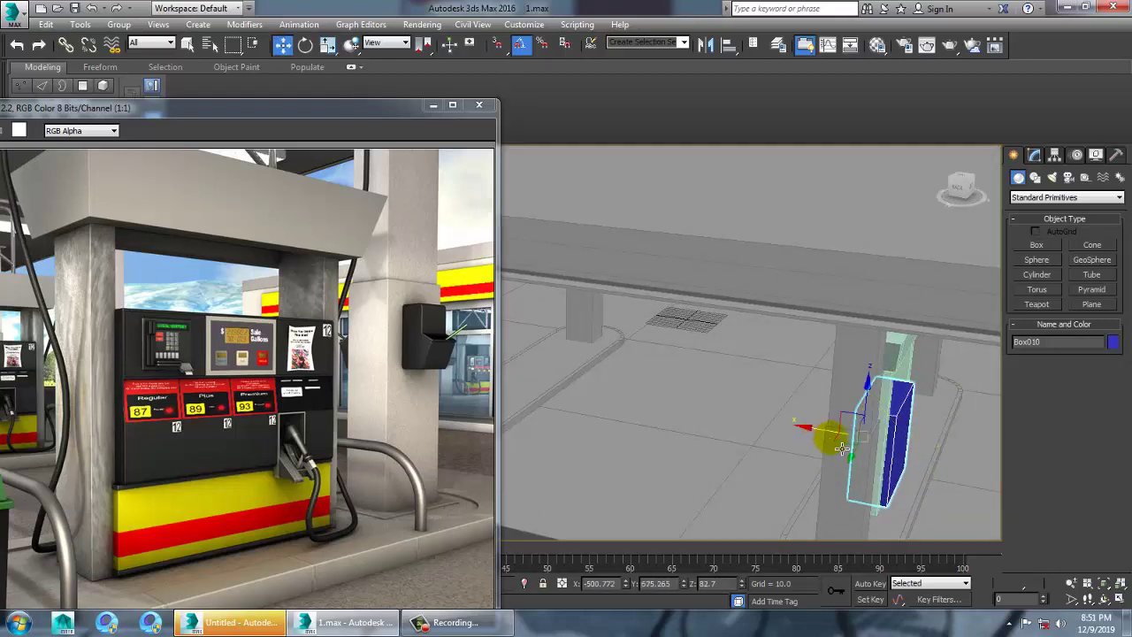
pyautogui.moveTo(830, 442); pyautogui.dragTo(825, 441)
pyautogui.keyDown('alt'); pyautogui.moveTo(837, 445); pyautogui.dragTo(866, 449, button='middle'); pyautogui.keyUp('alt')
# Widen the box slightly along Y and nudge it sideways so it fills the gap between the legs.
pyautogui.press('r')
pyautogui.press('z')
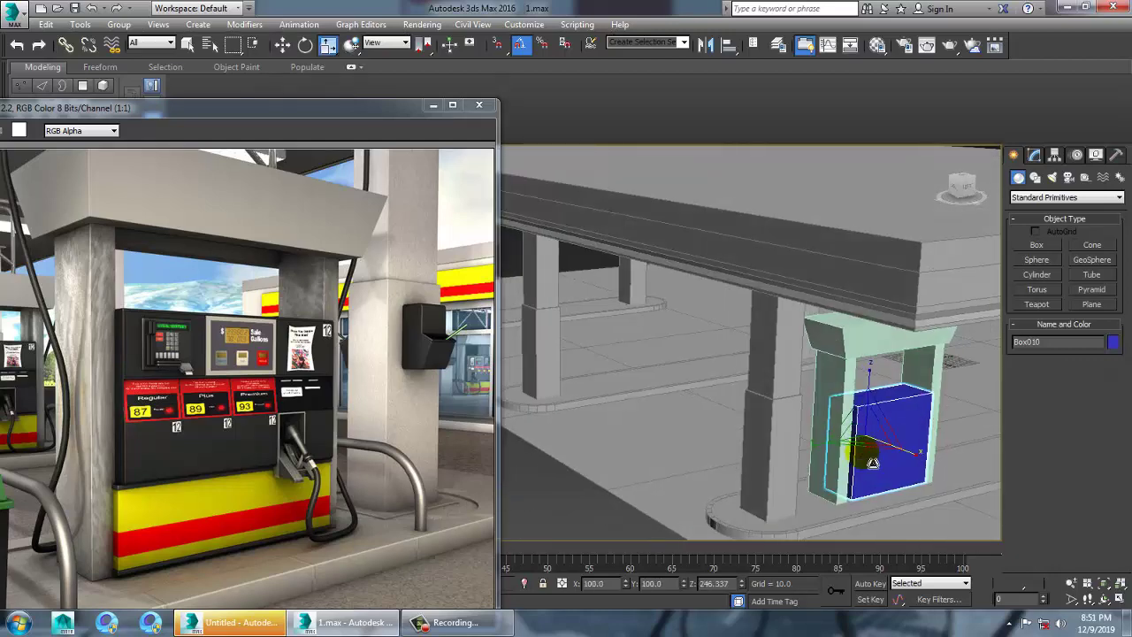
pyautogui.scroll(6, 867, 453)
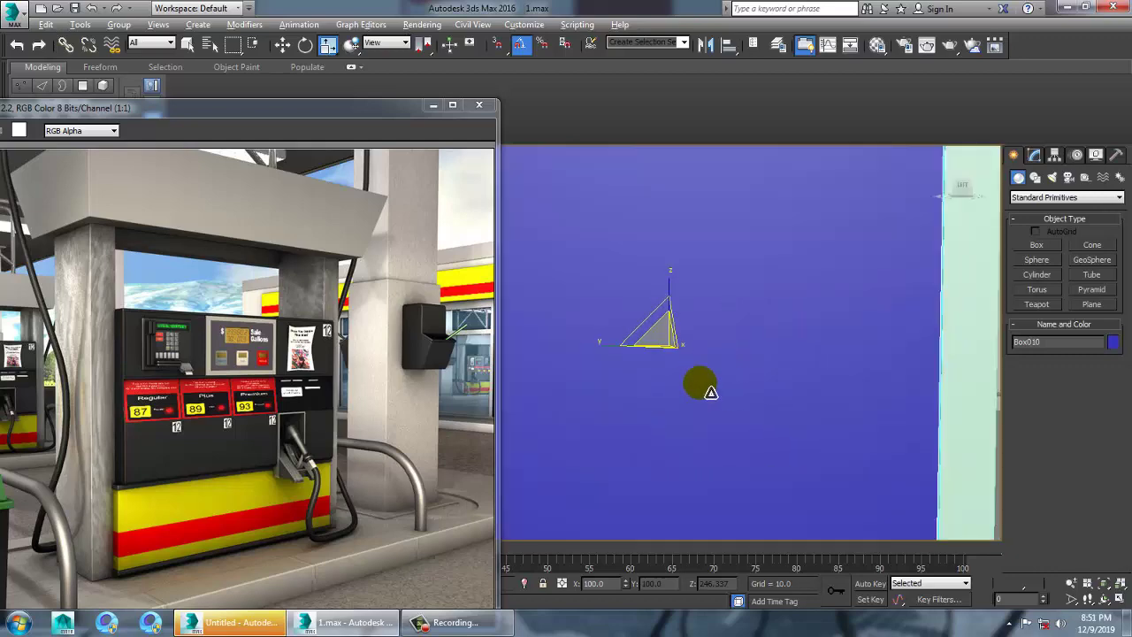
pyautogui.scroll(-5, 788, 382)
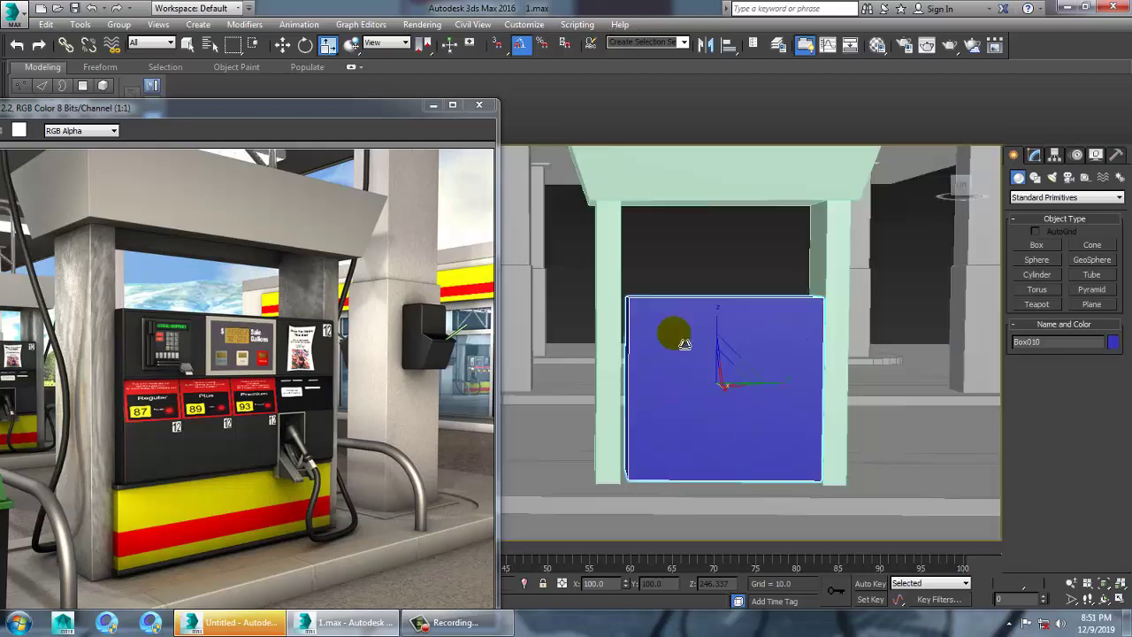
pyautogui.keyDown('alt'); pyautogui.moveTo(796, 372); pyautogui.dragTo(779, 403, button='middle'); pyautogui.keyUp('alt')
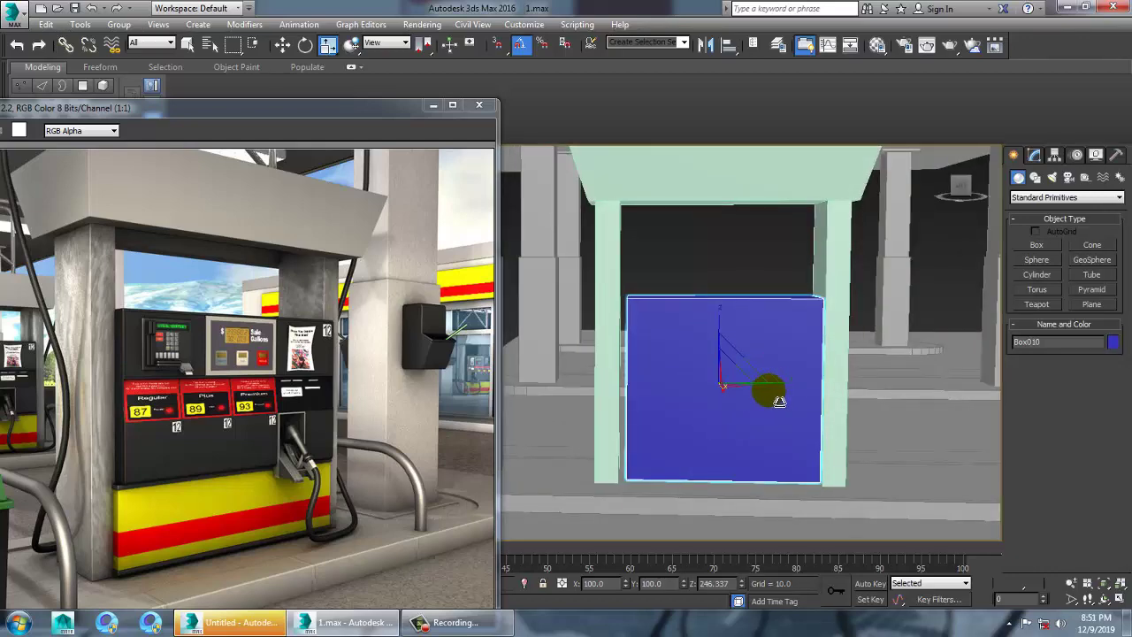
pyautogui.moveTo(791, 394); pyautogui.dragTo(793, 395)
pyautogui.press('w')
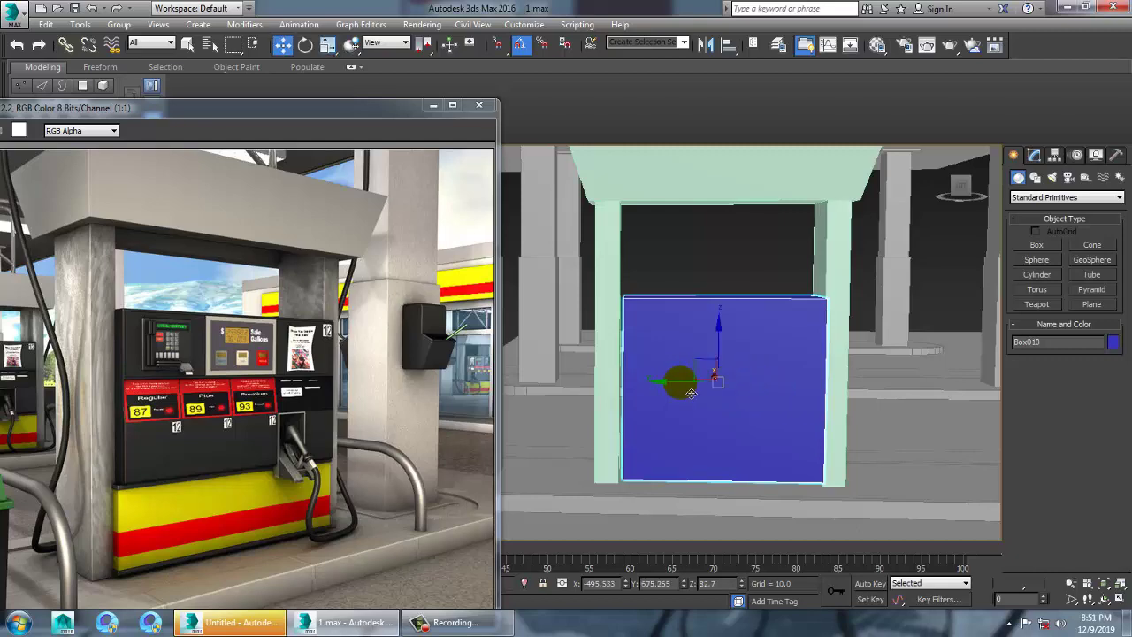
# Convert the box between the legs to an editable poly.
pyautogui.rightClick(743, 334)
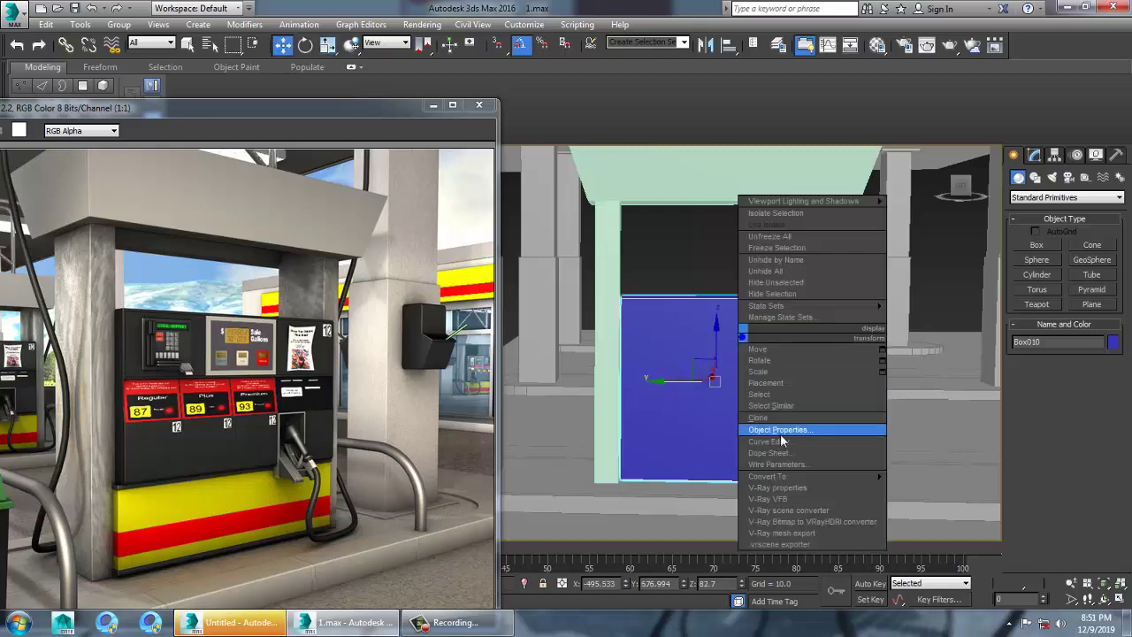
pyautogui.moveTo(807, 482)
pyautogui.click(937, 487)
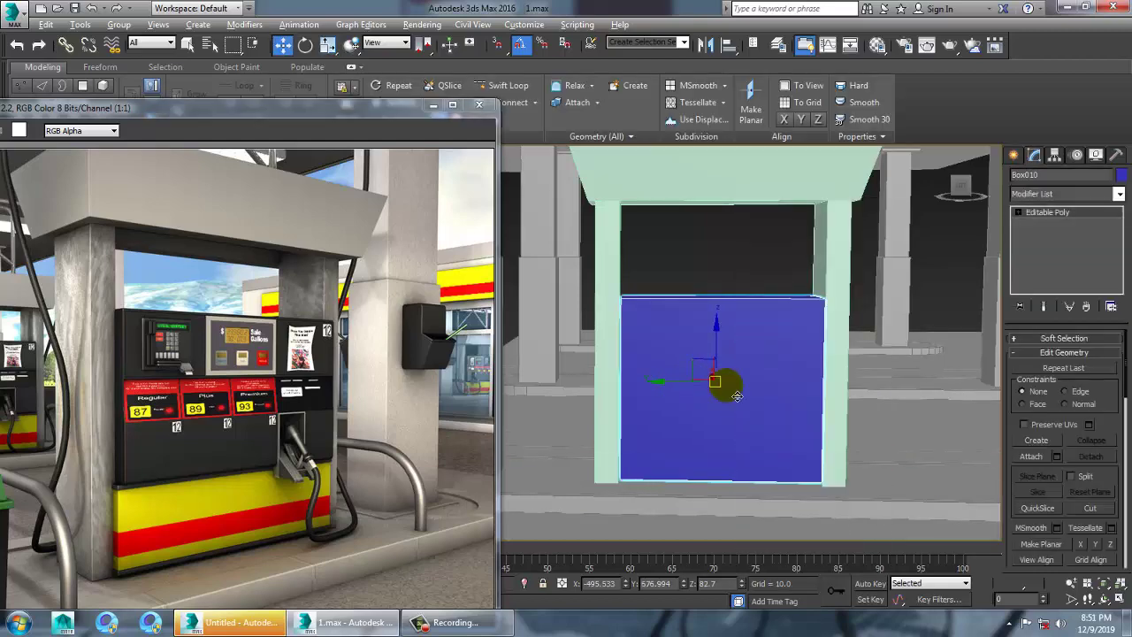
# Add two horizontal and two vertical edge loops to the pump box with Swift Loop, dividing its front into nine polygons.
pyautogui.click(506, 85)
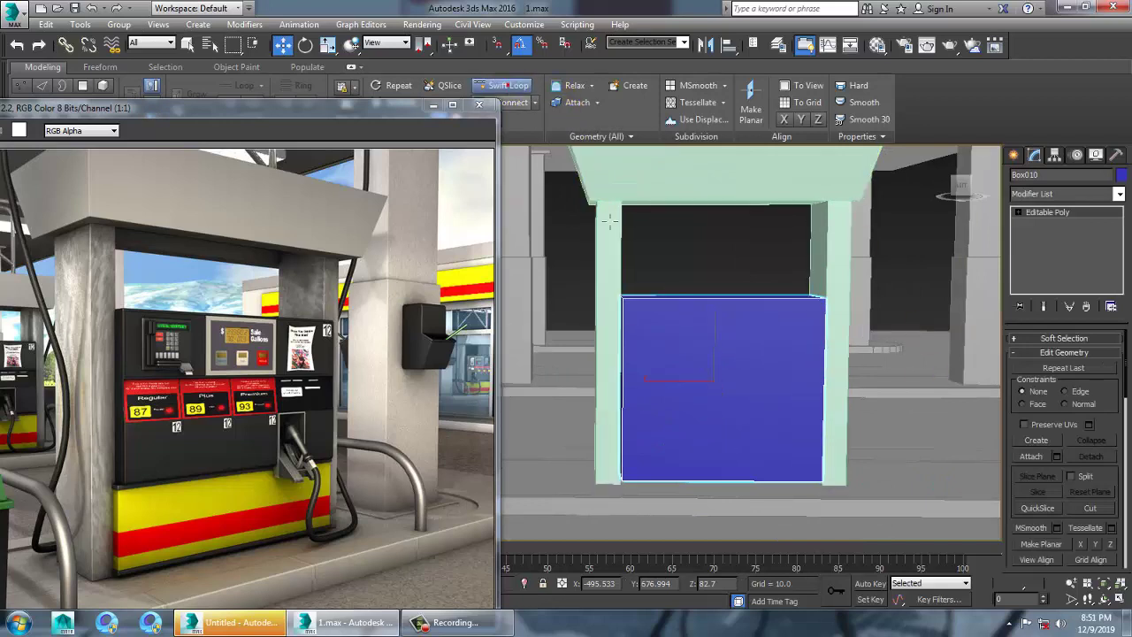
pyautogui.click(810, 357)
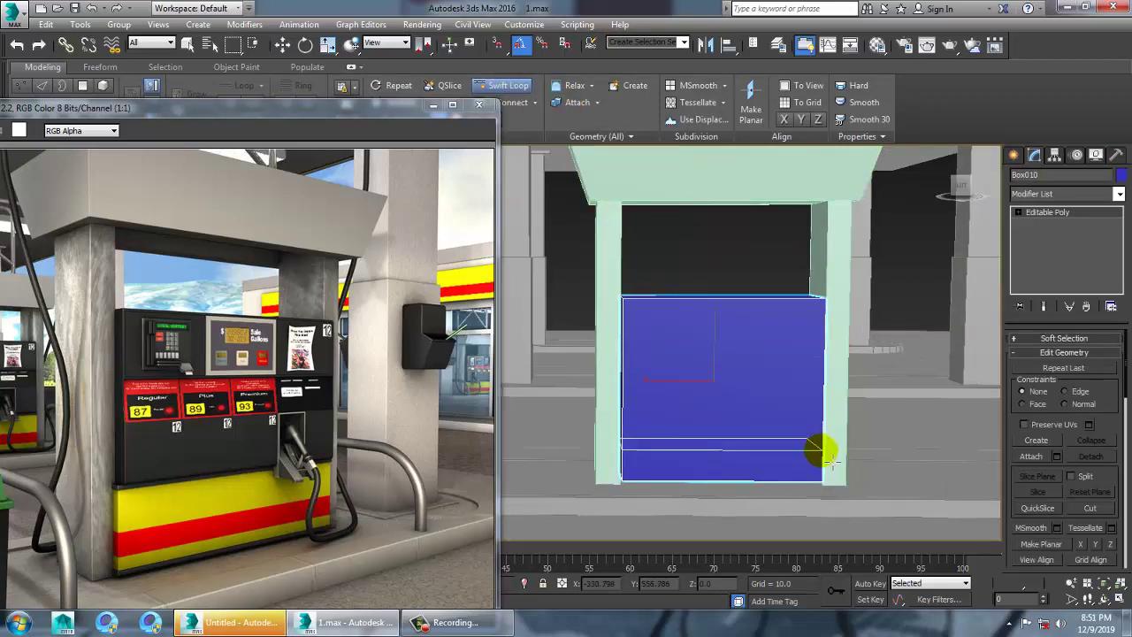
pyautogui.moveTo(822, 428); pyautogui.dragTo(821, 425)
pyautogui.moveTo(694, 367); pyautogui.dragTo(714, 369)
pyautogui.click(773, 357)
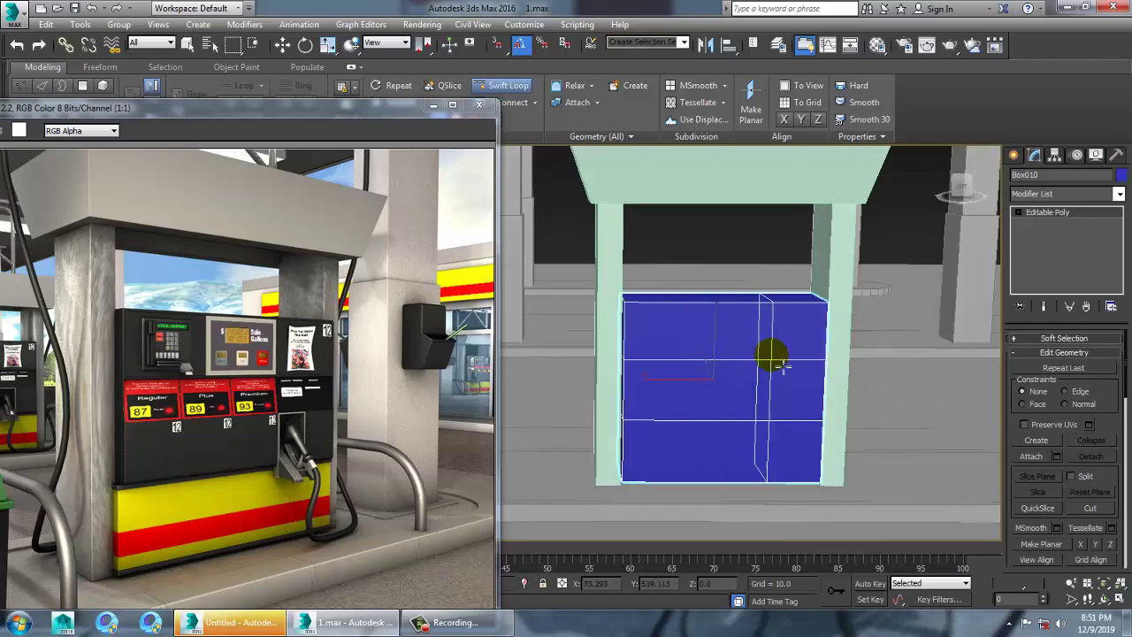
pyautogui.keyDown('alt'); pyautogui.moveTo(784, 366); pyautogui.dragTo(913, 395, button='middle'); pyautogui.keyUp('alt')
pyautogui.click(785, 383)
pyautogui.keyDown('alt'); pyautogui.moveTo(795, 395); pyautogui.dragTo(773, 380, button='middle'); pyautogui.keyUp('alt')
pyautogui.press('w')
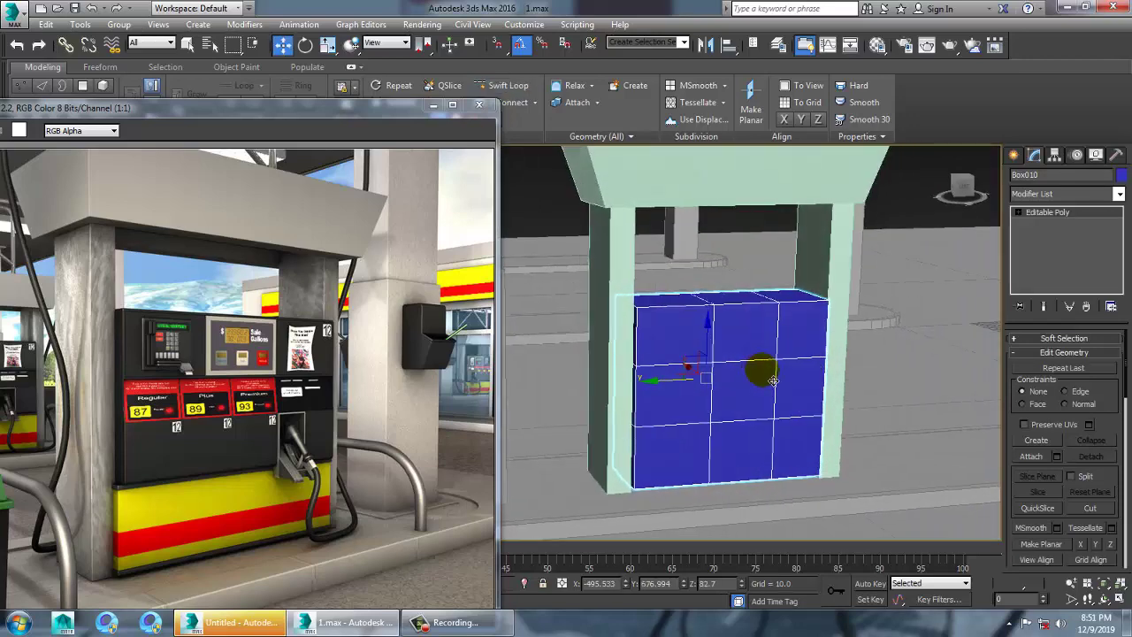
# Select the first two middle-row polygons on the box's front and add a vertical edge loop close beside the second vertical loop.
pyautogui.press('4')
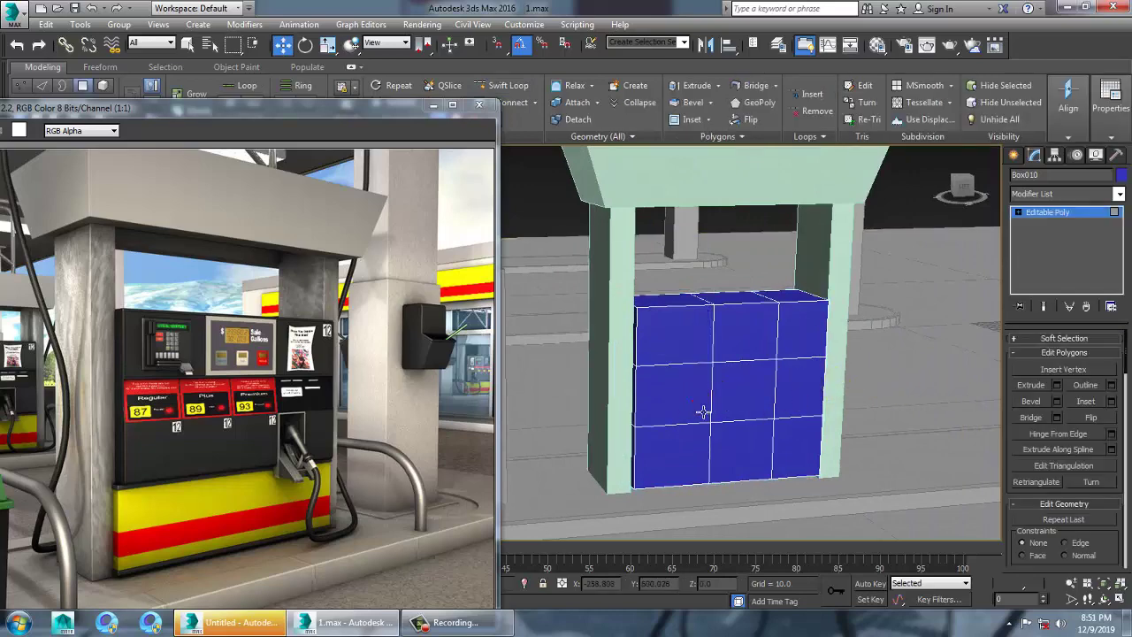
pyautogui.click(702, 411)
pyautogui.keyDown('ctrl'); pyautogui.click(758, 413); pyautogui.keyUp('ctrl')
pyautogui.keyDown('alt'); pyautogui.moveTo(758, 412); pyautogui.dragTo(752, 393, button='middle'); pyautogui.keyUp('alt')
pyautogui.click(510, 92)
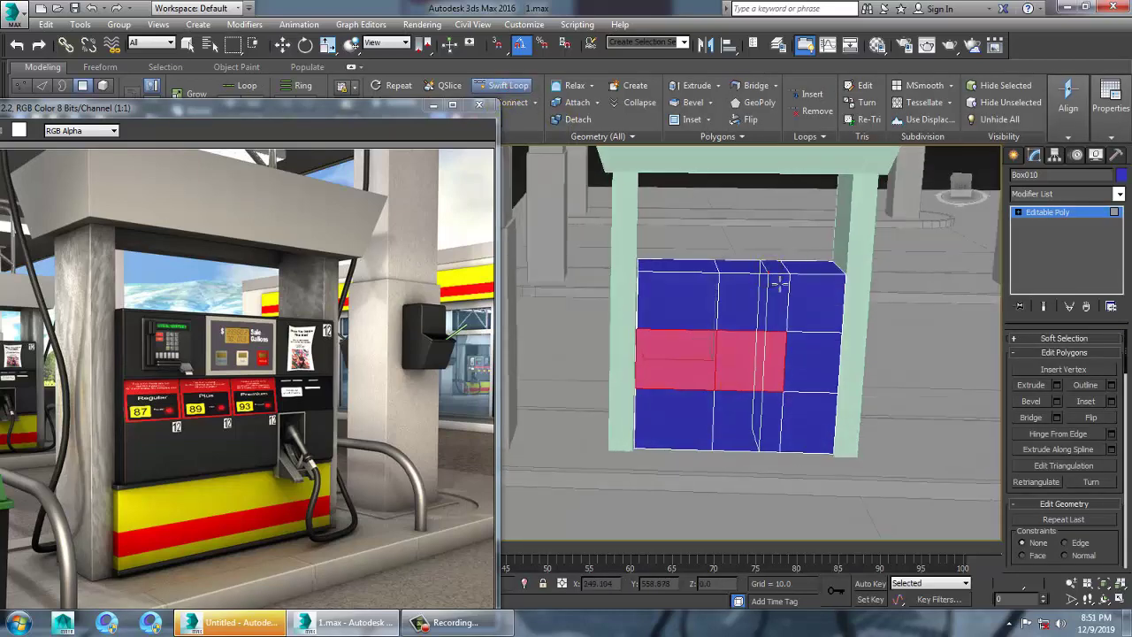
pyautogui.click(778, 280)
pyautogui.keyDown('alt'); pyautogui.moveTo(892, 309); pyautogui.dragTo(980, 345, button='middle'); pyautogui.keyUp('alt')
pyautogui.rightClick(759, 390)
# Limit the selection to the first two middle-row polygons on the pump box's front and extrude them slightly outward.
pyautogui.keyDown('alt'); pyautogui.click(775, 365); pyautogui.keyUp('alt')
pyautogui.scroll(5, 796, 378)
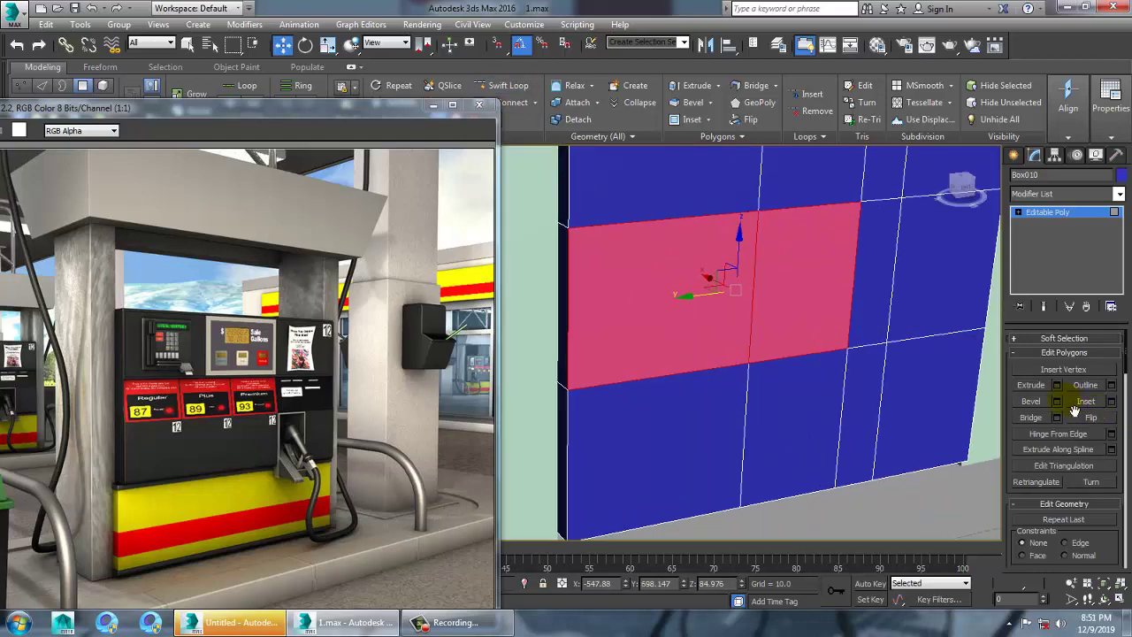
pyautogui.click(1057, 385)
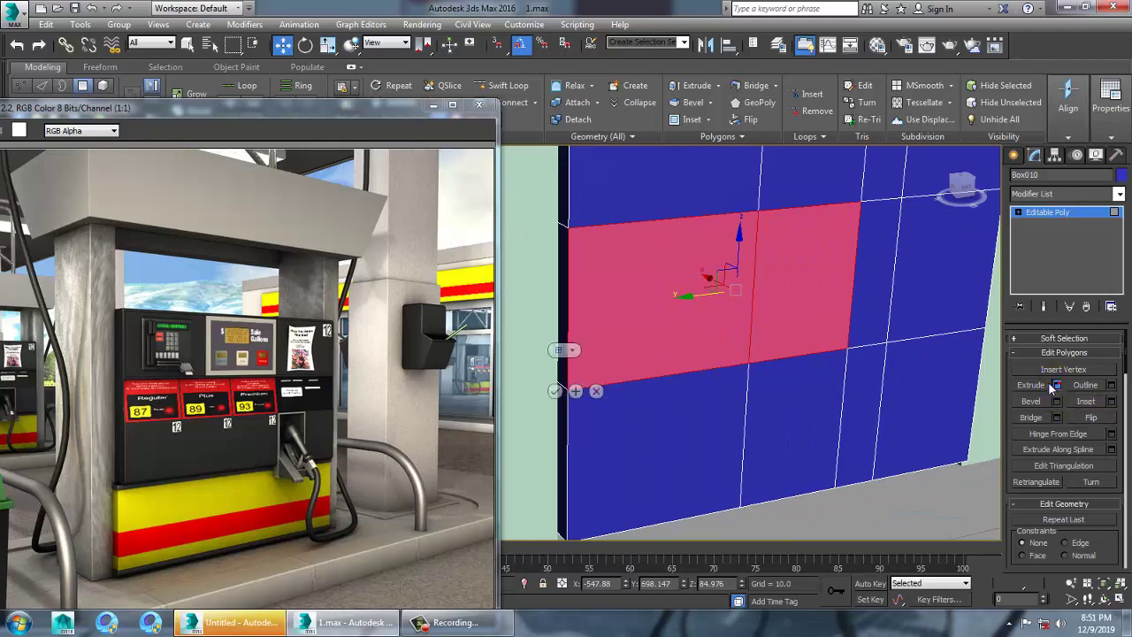
pyautogui.moveTo(559, 376); pyautogui.dragTo(583, 424)
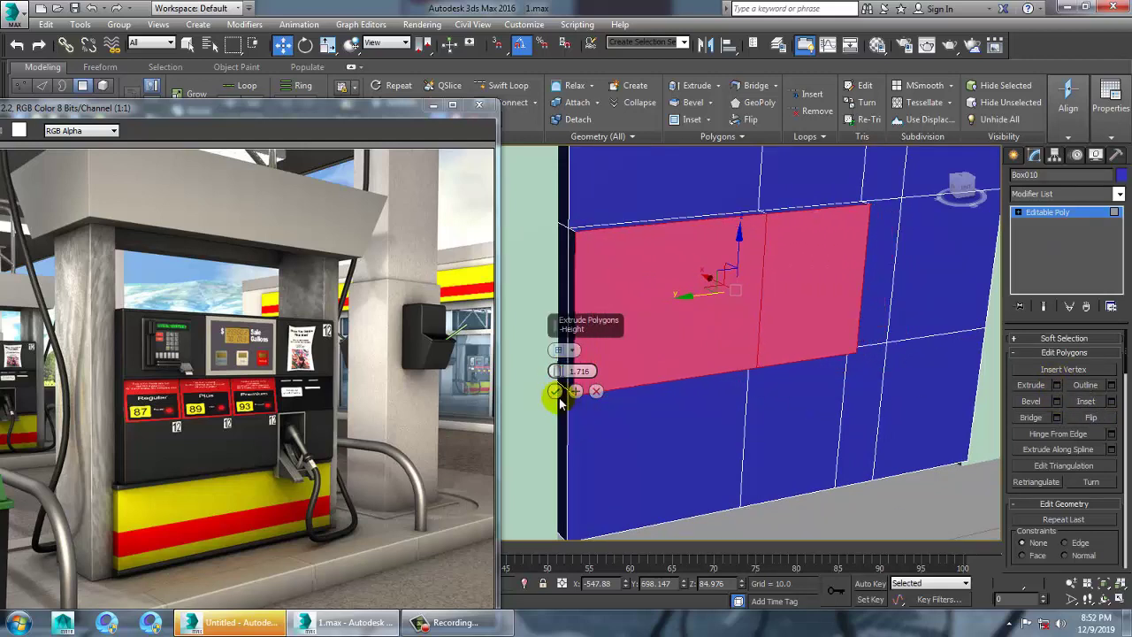
pyautogui.click(555, 392)
# In the front view, move the extruded panel's upper vertices back toward the pump box so that its face slopes.
pyautogui.hotkey('alt', 'w')
pyautogui.hotkey('alt', 'w')
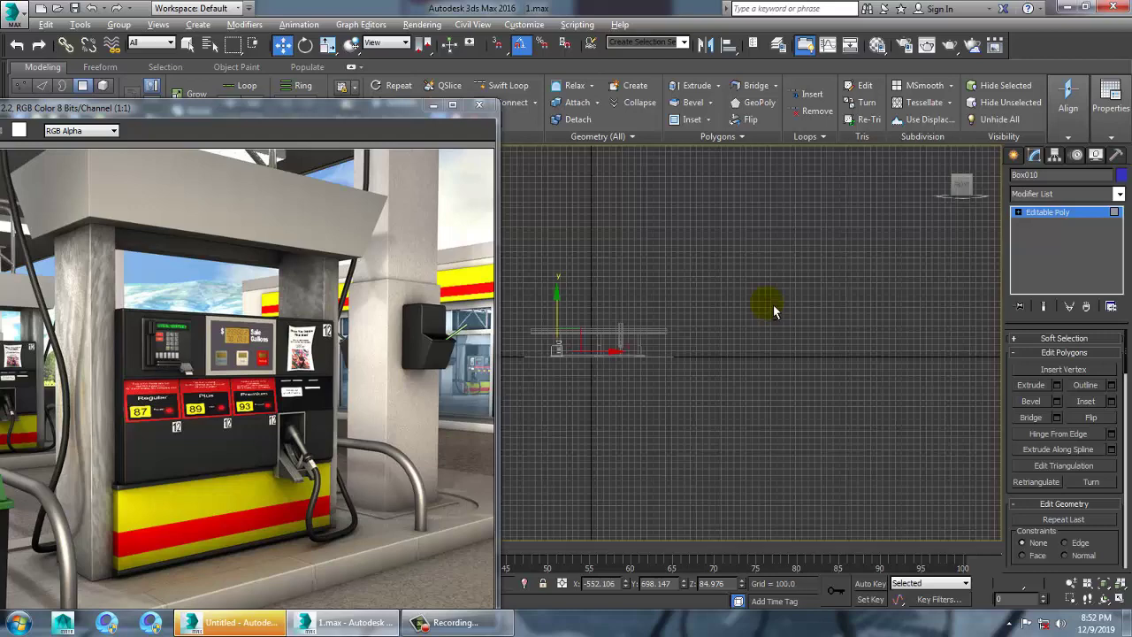
pyautogui.scroll(5, 758, 303)
pyautogui.press('1')
pyautogui.moveTo(662, 161); pyautogui.dragTo(728, 209)
pyautogui.moveTo(727, 227); pyautogui.dragTo(716, 263, button='middle')
pyautogui.moveTo(754, 230); pyautogui.dragTo(799, 246)
pyautogui.moveTo(896, 509); pyautogui.dragTo(863, 359, button='middle')
pyautogui.scroll(-2, 836, 386)
pyautogui.hotkey('alt', 'w')
pyautogui.keyDown('alt'); pyautogui.moveTo(844, 469); pyautogui.dragTo(654, 358, button='middle'); pyautogui.keyUp('alt')
pyautogui.hotkey('alt', 'w')
pyautogui.scroll(-8, 754, 358)
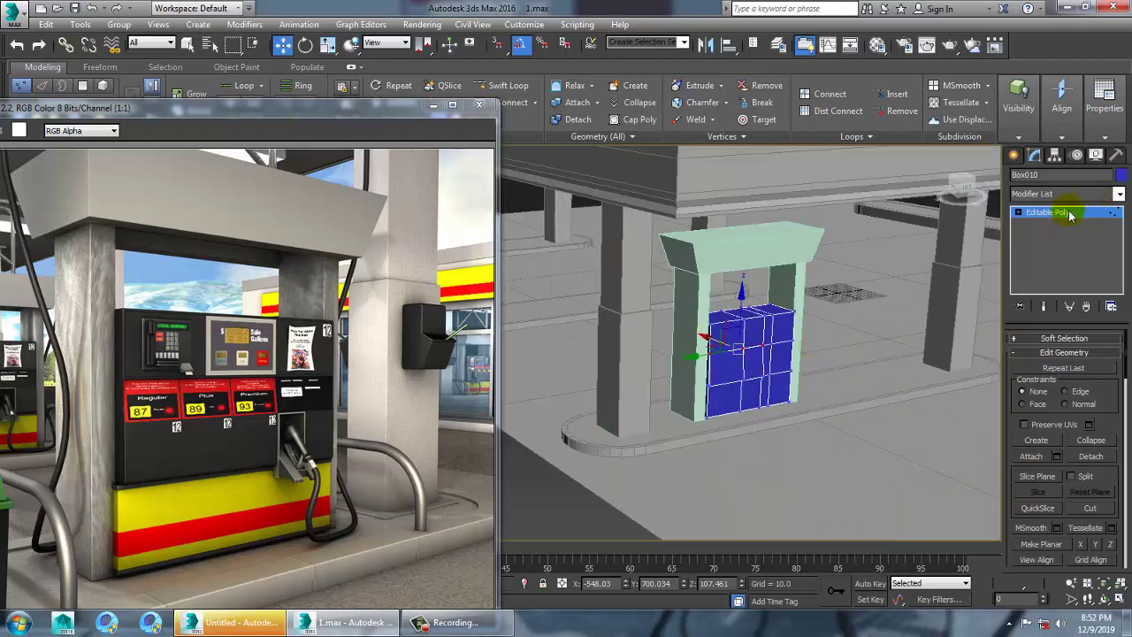
# Leave sub-object editing, select all objects in the scene and set their object color to gray.
pyautogui.click(1067, 214)
pyautogui.hotkey('ctrl', 'a')
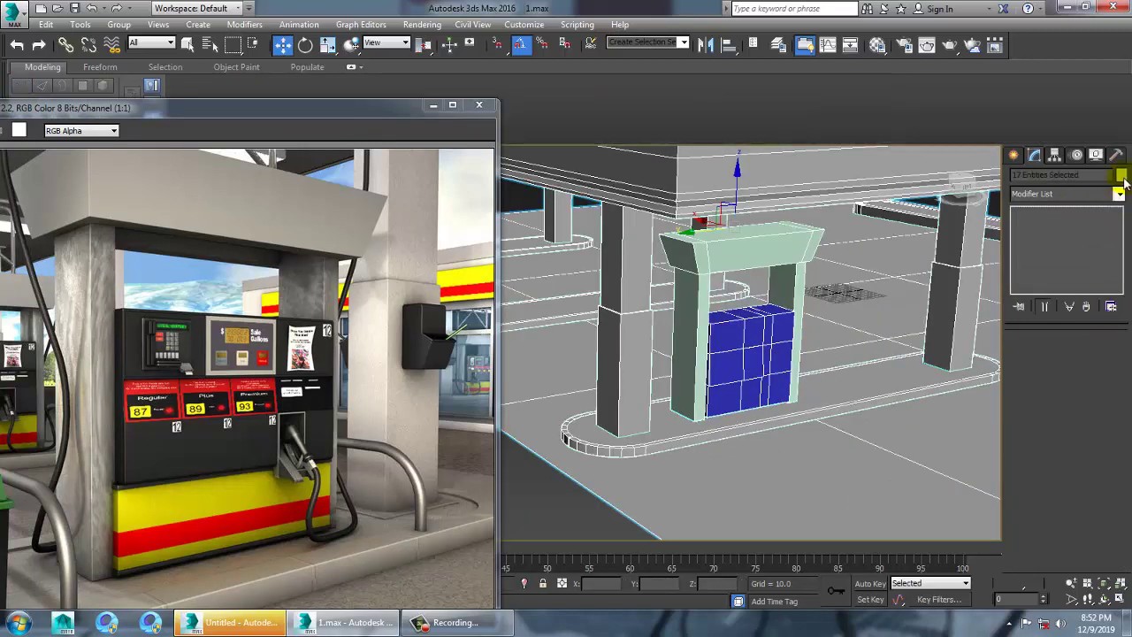
pyautogui.click(1121, 174)
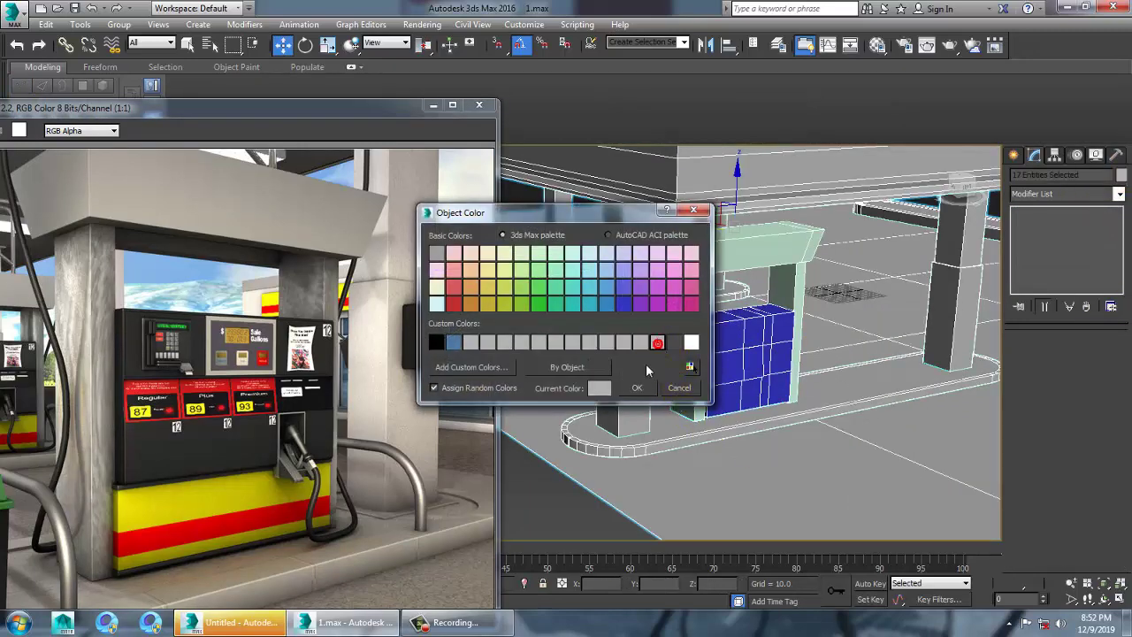
pyautogui.click(637, 388)
# Select the pump box and examine its shape up close and from a distance beneath the station canopy.
pyautogui.keyDown('alt'); pyautogui.moveTo(662, 445); pyautogui.dragTo(662, 378, button='middle'); pyautogui.keyUp('alt')
pyautogui.moveTo(559, 366); pyautogui.dragTo(712, 382, button='middle')
pyautogui.scroll(4, 750, 378)
pyautogui.click(775, 348)
pyautogui.scroll(5, 743, 341)
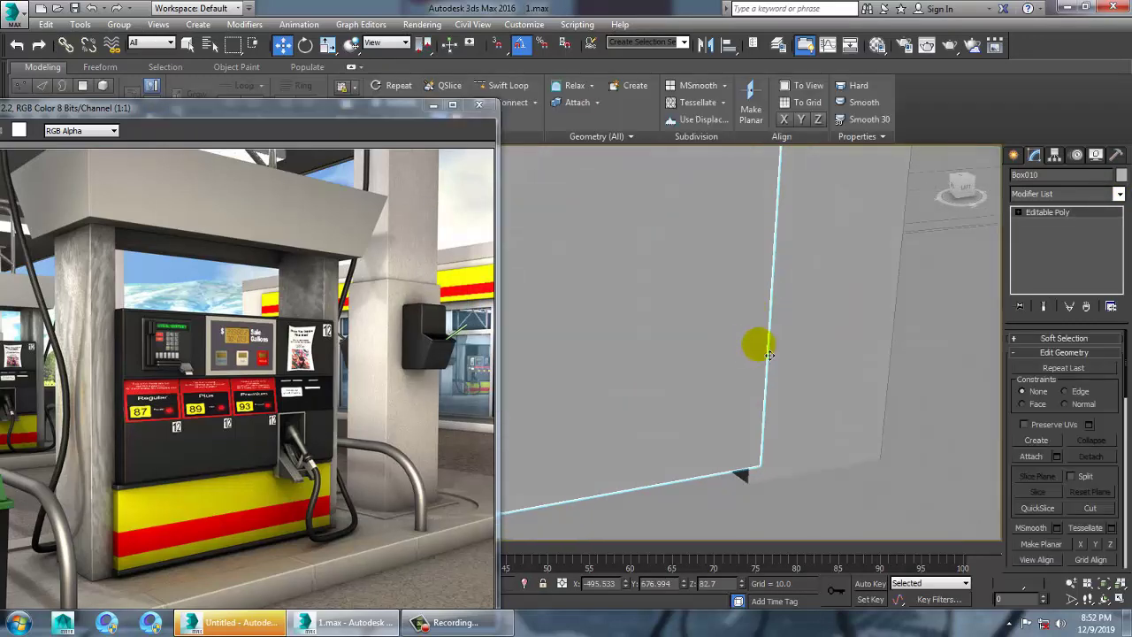
pyautogui.scroll(6, 789, 333)
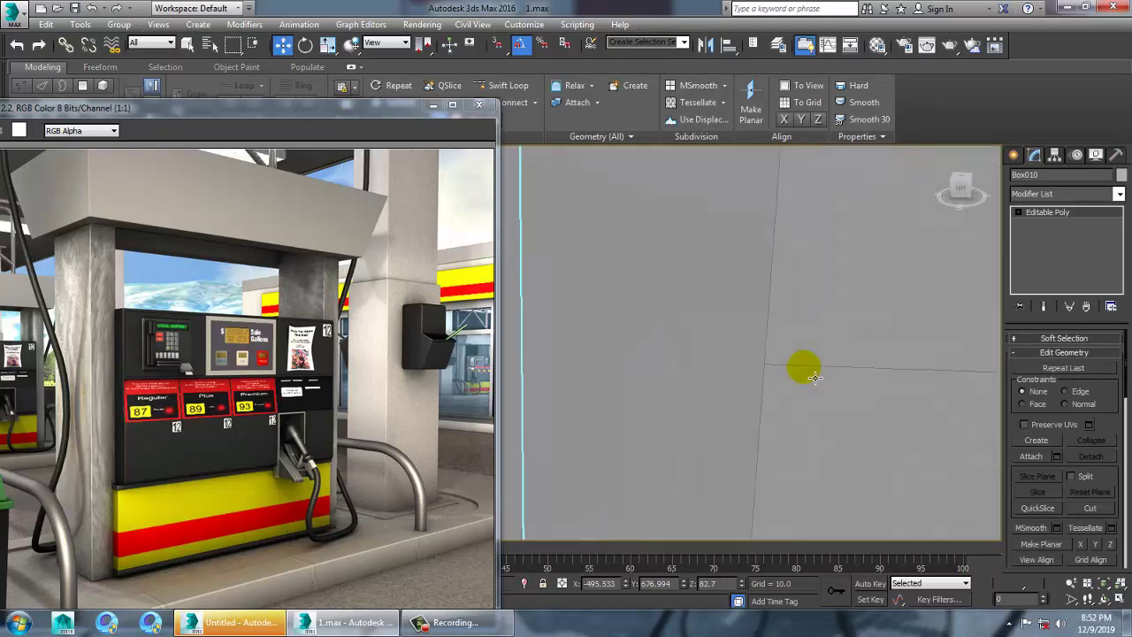
pyautogui.scroll(-10, 790, 392)
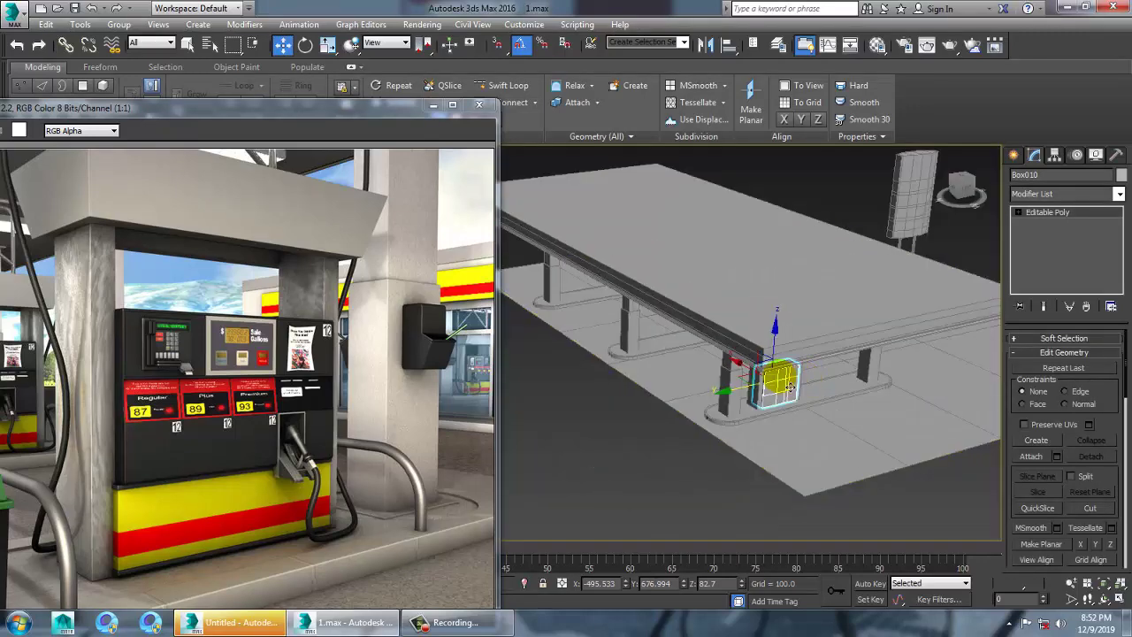
pyautogui.scroll(5, 801, 390)
pyautogui.scroll(8, 800, 390)
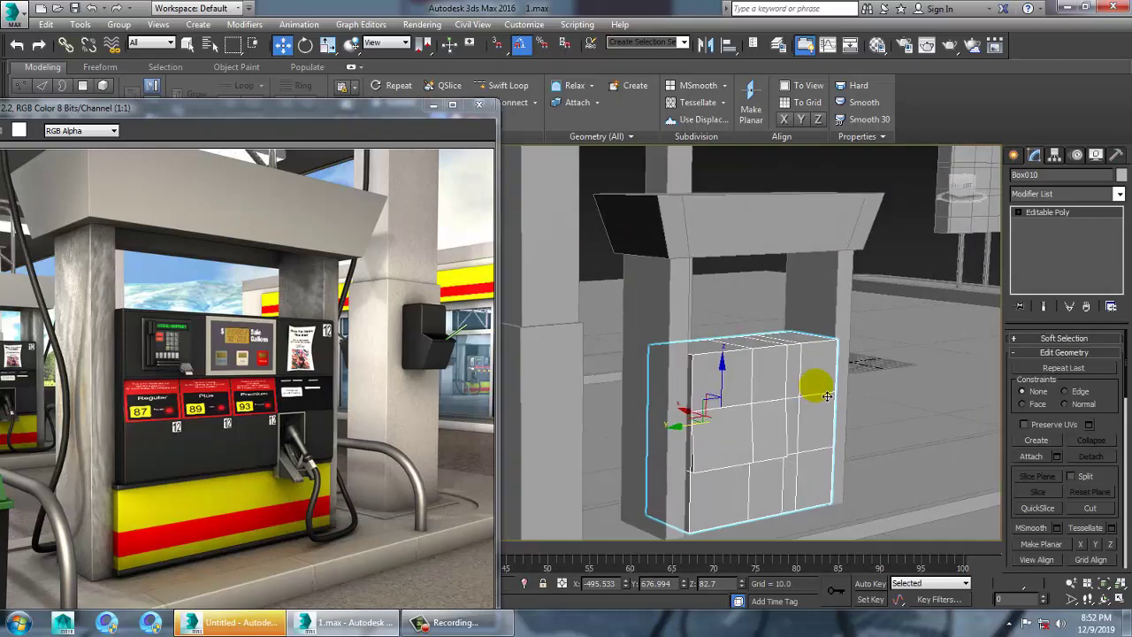
pyautogui.scroll(-6, 782, 389)
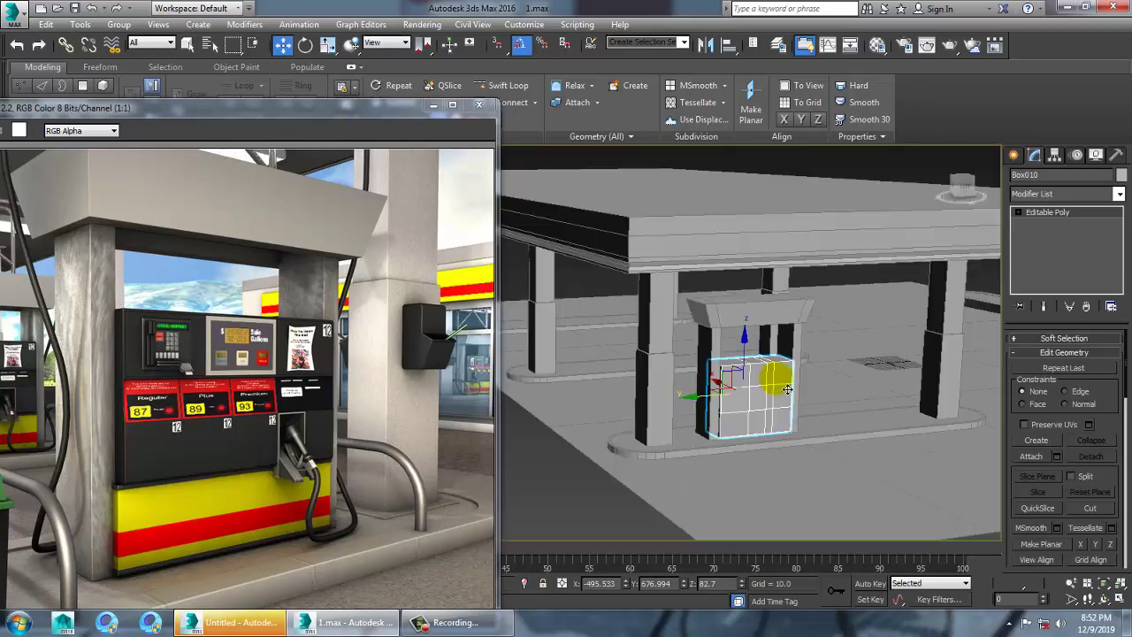
pyautogui.scroll(3, 787, 390)
pyautogui.keyDown('alt'); pyautogui.moveTo(780, 387); pyautogui.dragTo(771, 390, button='middle'); pyautogui.keyUp('alt')
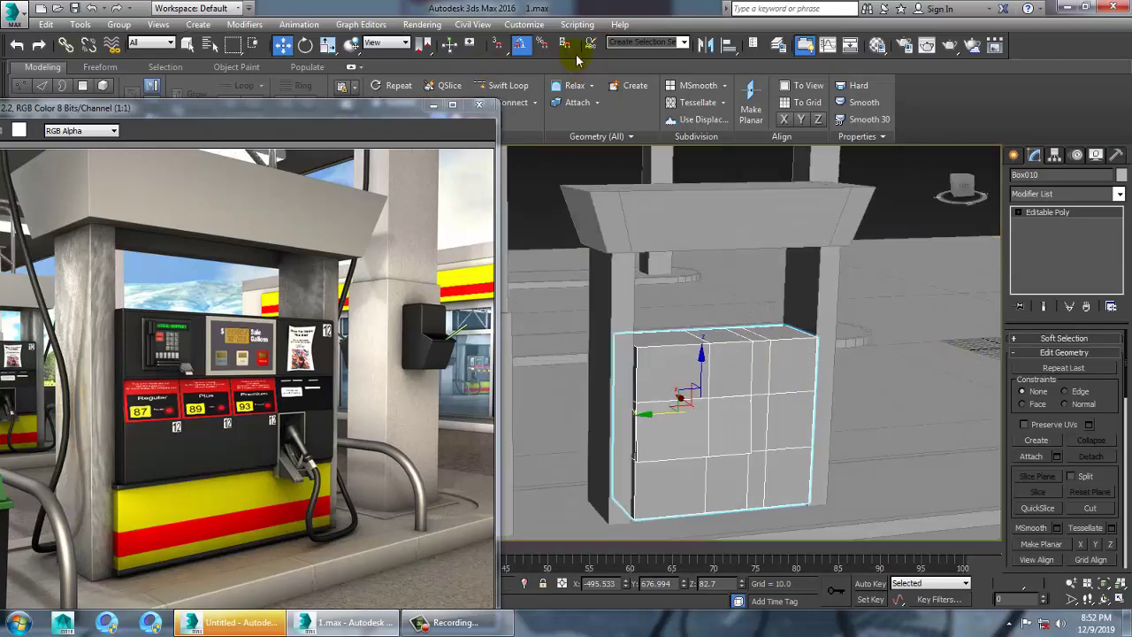
# Add a vertical edge loop with Swift Loop close to the outer edge of the box's first column.
pyautogui.click(495, 85)
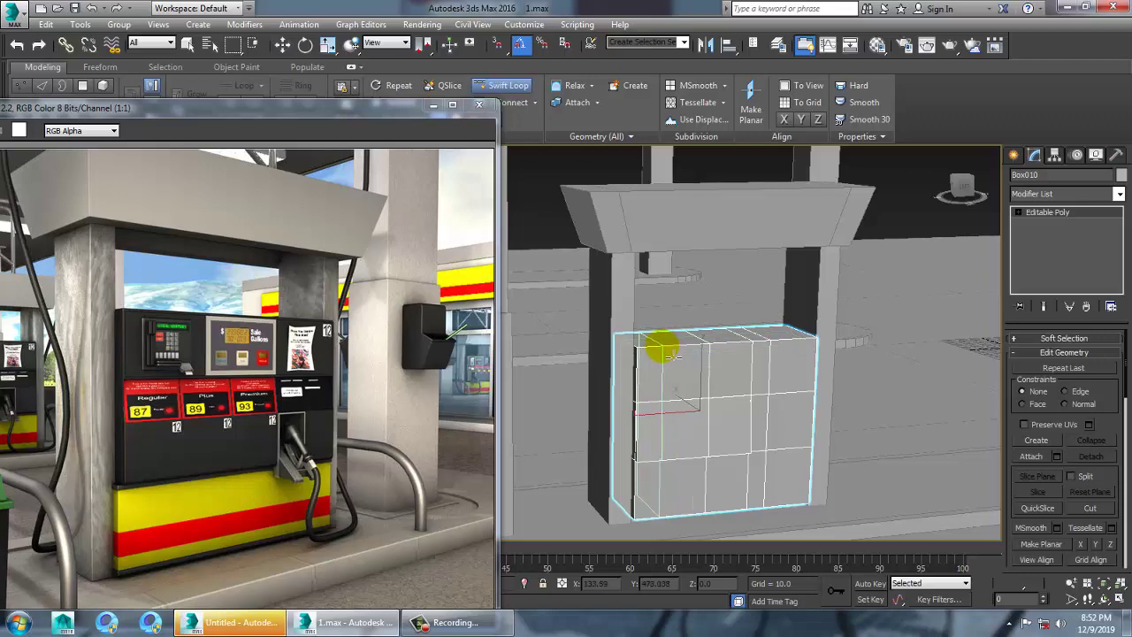
pyautogui.click(656, 351)
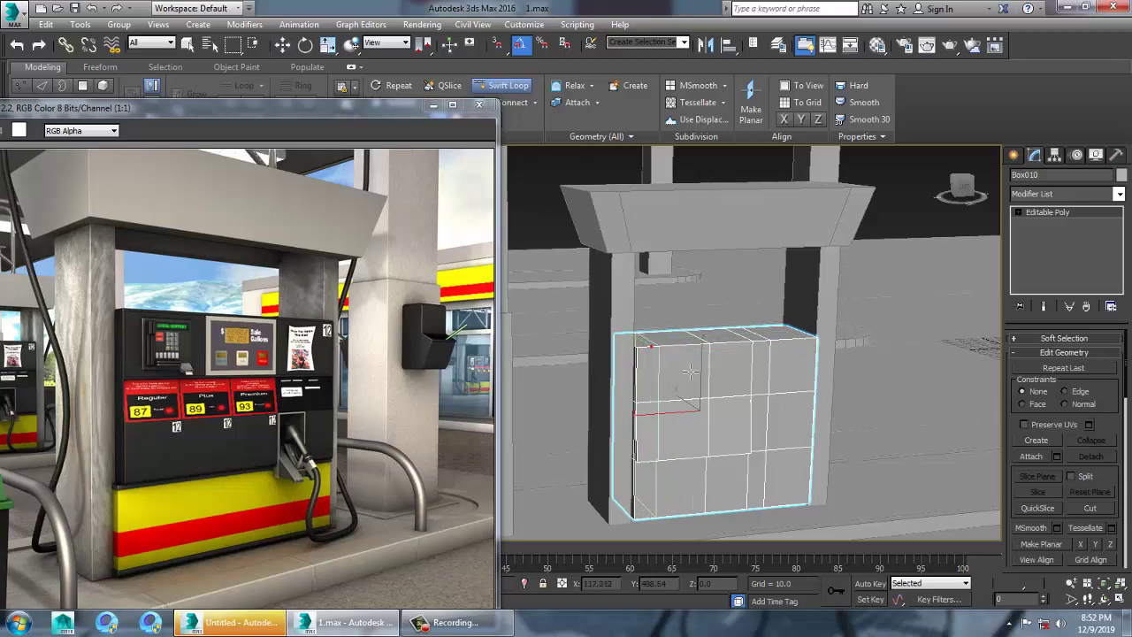
pyautogui.moveTo(718, 393)
pyautogui.keyDown('alt'); pyautogui.mouseDown(button='middle')
pyautogui.moveTo(743, 398)
pyautogui.moveTo(700, 392)
pyautogui.mouseUp(button='middle'); pyautogui.keyUp('alt')
pyautogui.press('w')
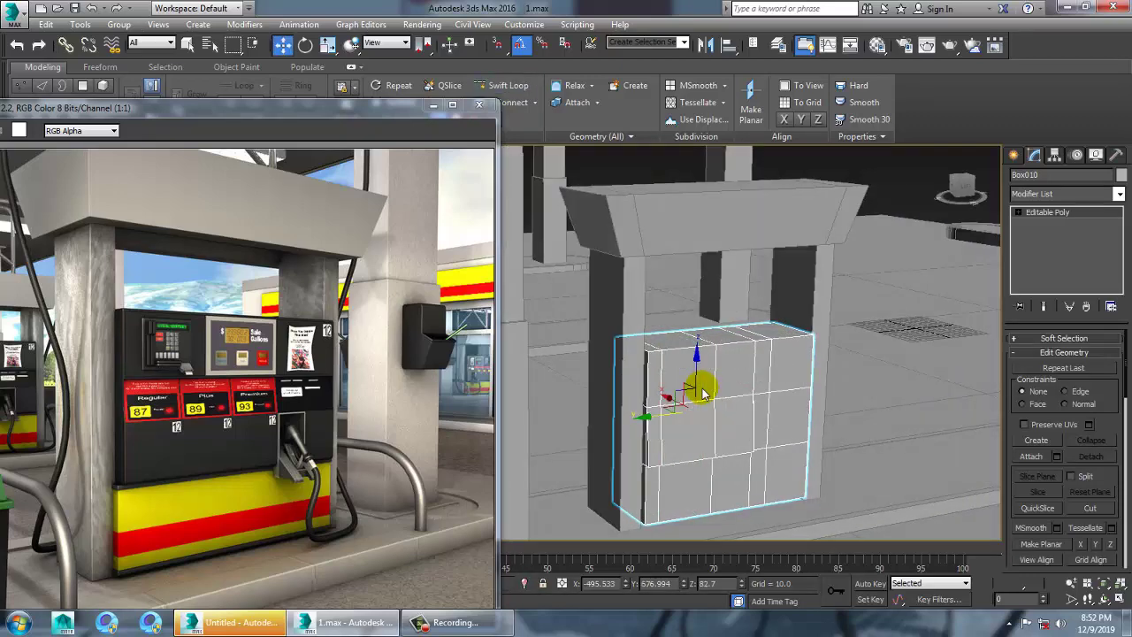
# Select the wide top-row polygon beside the new narrow column and inset it by about 3.7.
pyautogui.press('4')
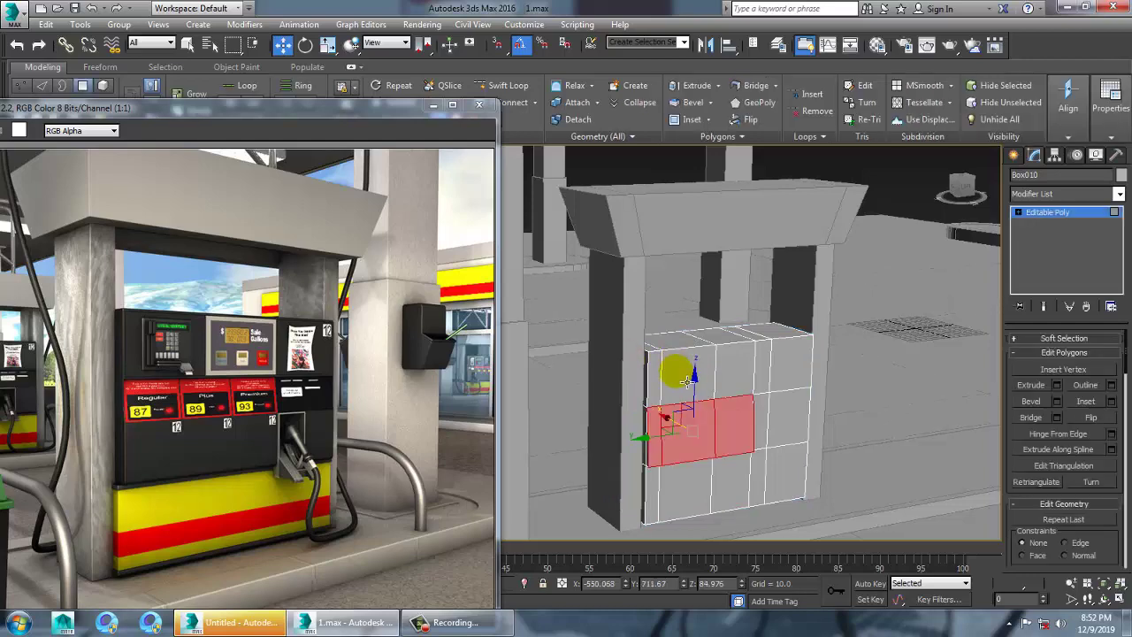
pyautogui.click(695, 382)
pyautogui.scroll(8, 822, 394)
pyautogui.moveTo(805, 389)
pyautogui.keyDown('alt'); pyautogui.mouseDown(button='middle')
pyautogui.moveTo(791, 384)
pyautogui.moveTo(812, 373)
pyautogui.mouseUp(button='middle'); pyautogui.keyUp('alt')
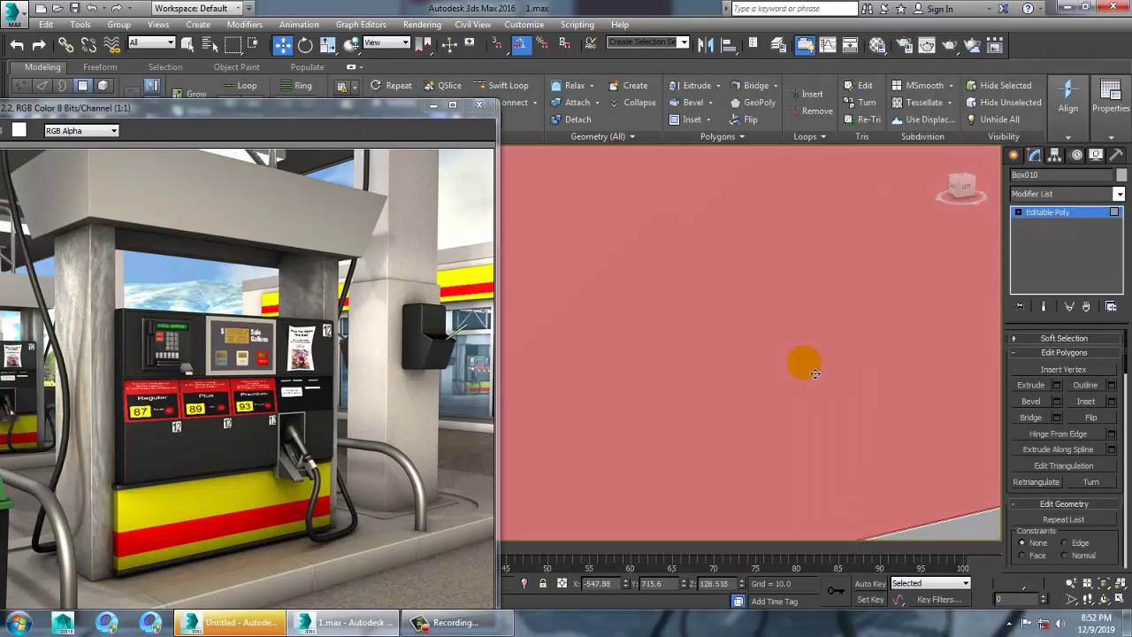
pyautogui.scroll(-10, 815, 374)
pyautogui.click(1112, 402)
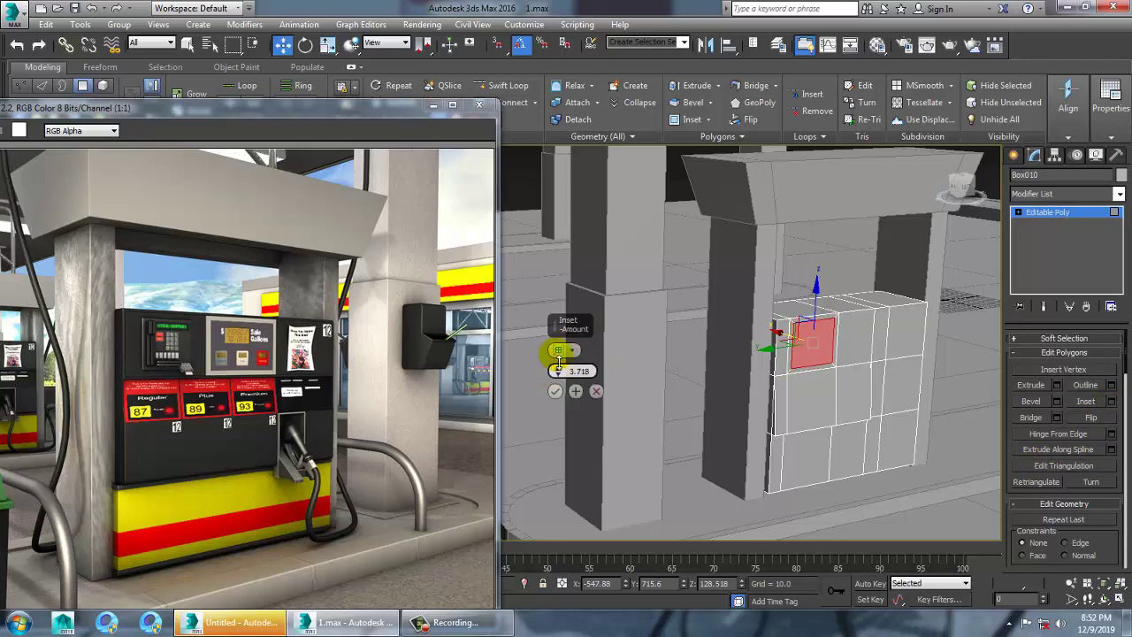
pyautogui.click(556, 392)
pyautogui.press('z')
pyautogui.scroll(-5, 713, 391)
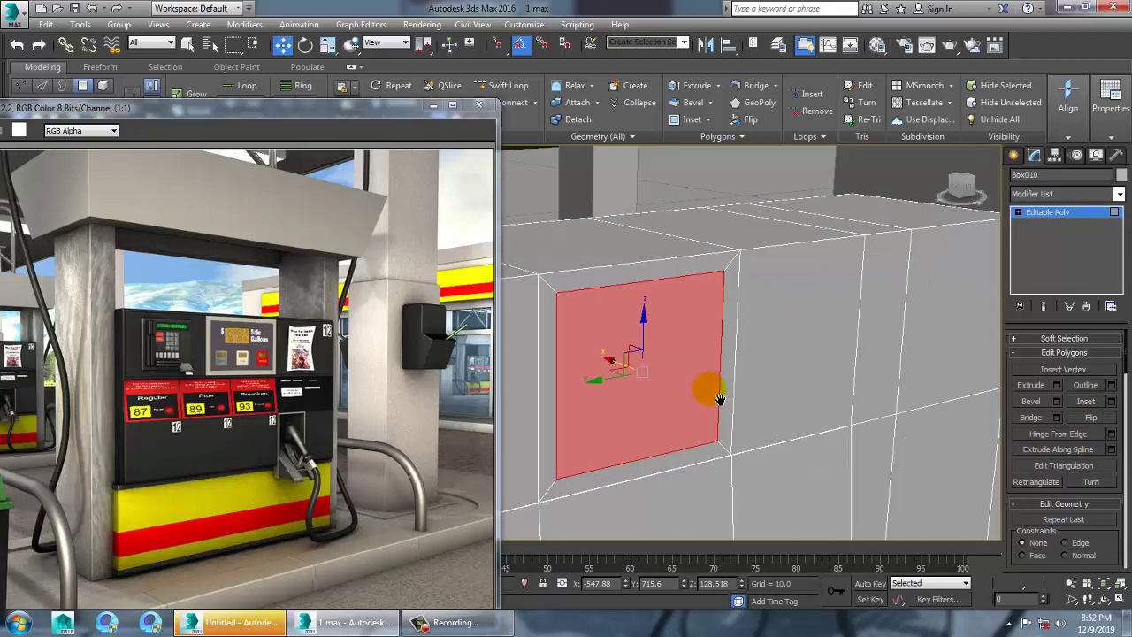
# Bevel the inset top-row polygon outward into a raised panel and leave polygon editing.
pyautogui.moveTo(720, 400); pyautogui.dragTo(730, 410, button='middle')
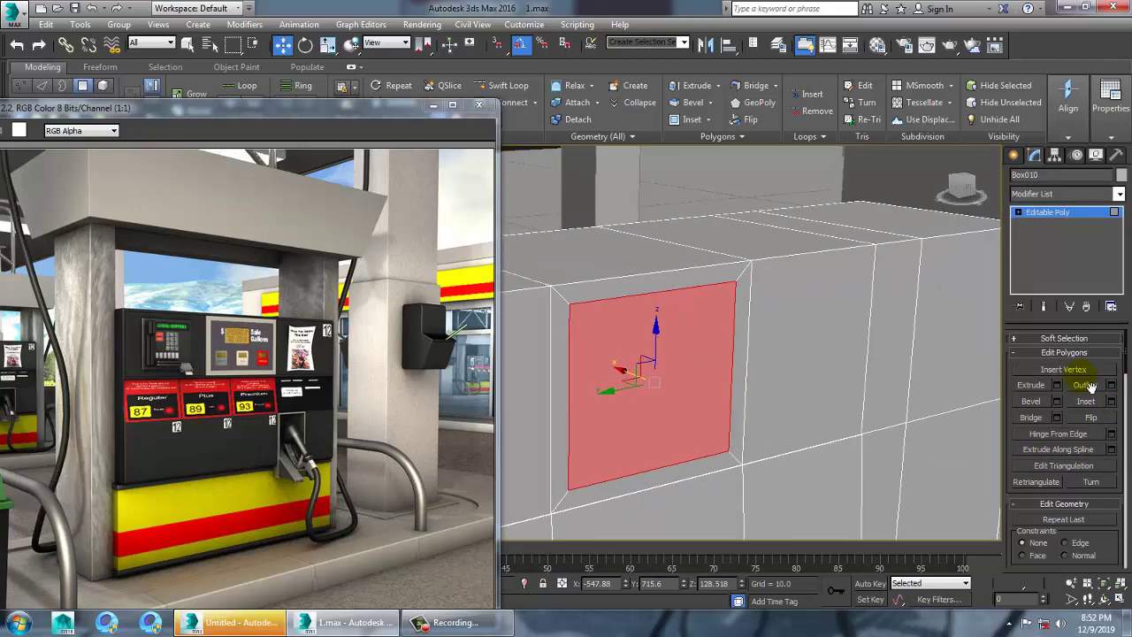
pyautogui.click(1055, 401)
pyautogui.moveTo(560, 379); pyautogui.dragTo(582, 431)
pyautogui.click(556, 412)
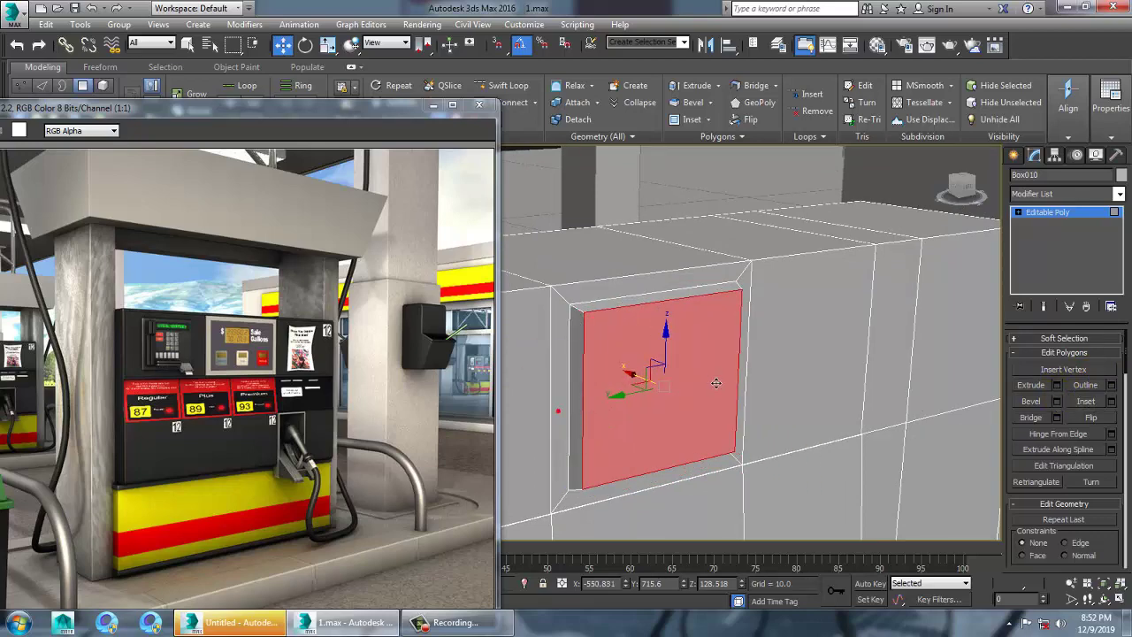
pyautogui.keyDown('alt'); pyautogui.moveTo(566, 406); pyautogui.dragTo(781, 383, button='middle'); pyautogui.keyUp('alt')
pyautogui.scroll(-2, 781, 383)
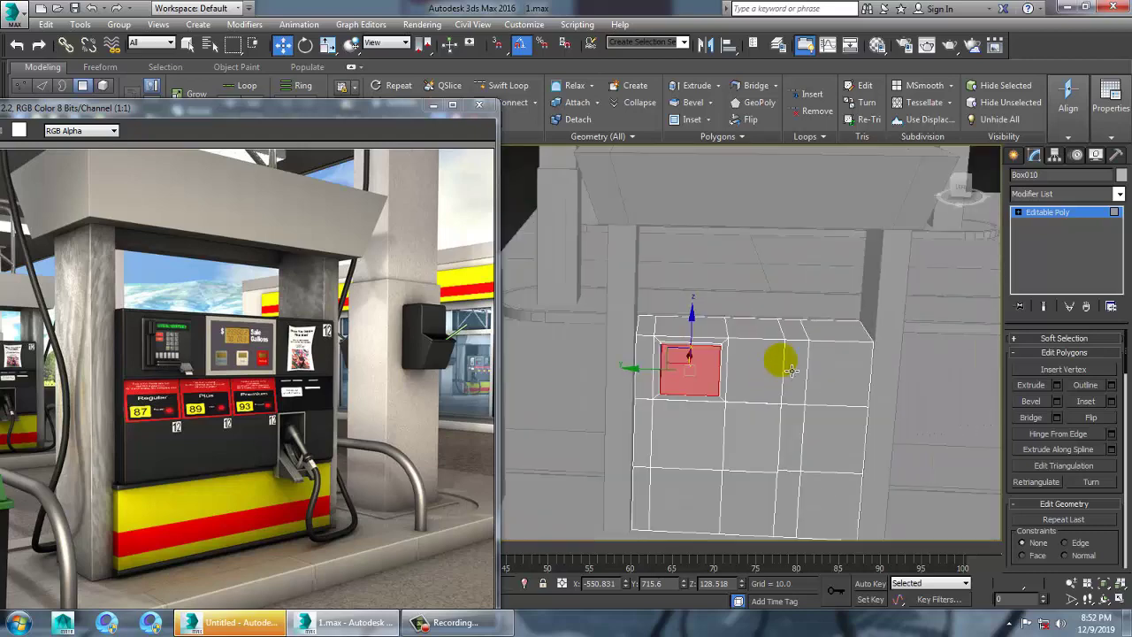
pyautogui.scroll(-1, 275, 364)
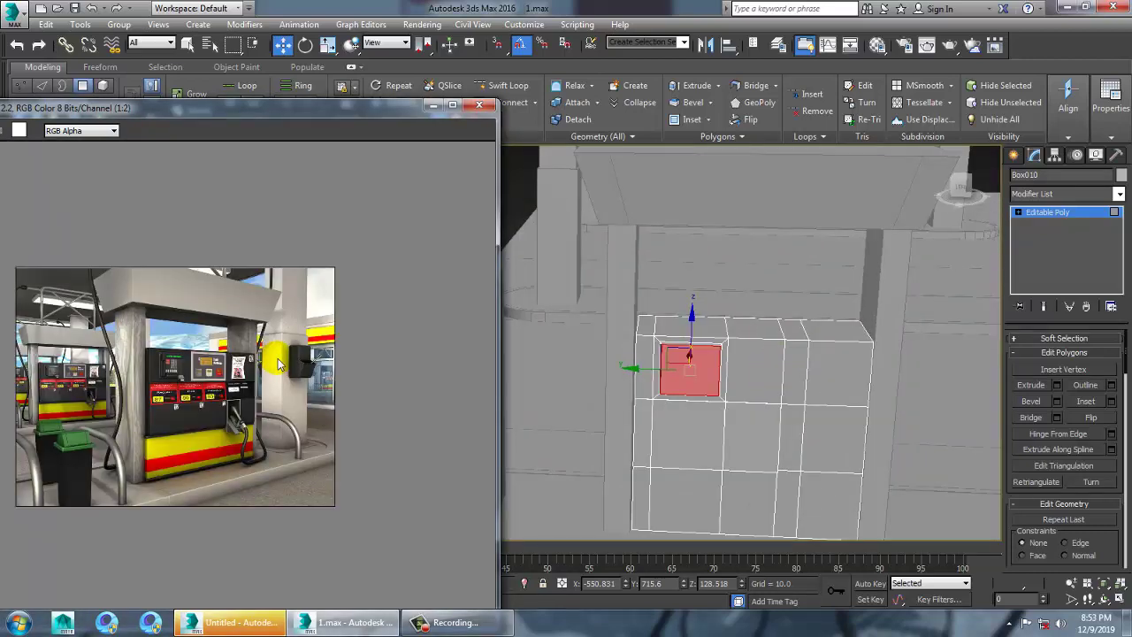
pyautogui.click(1050, 214)
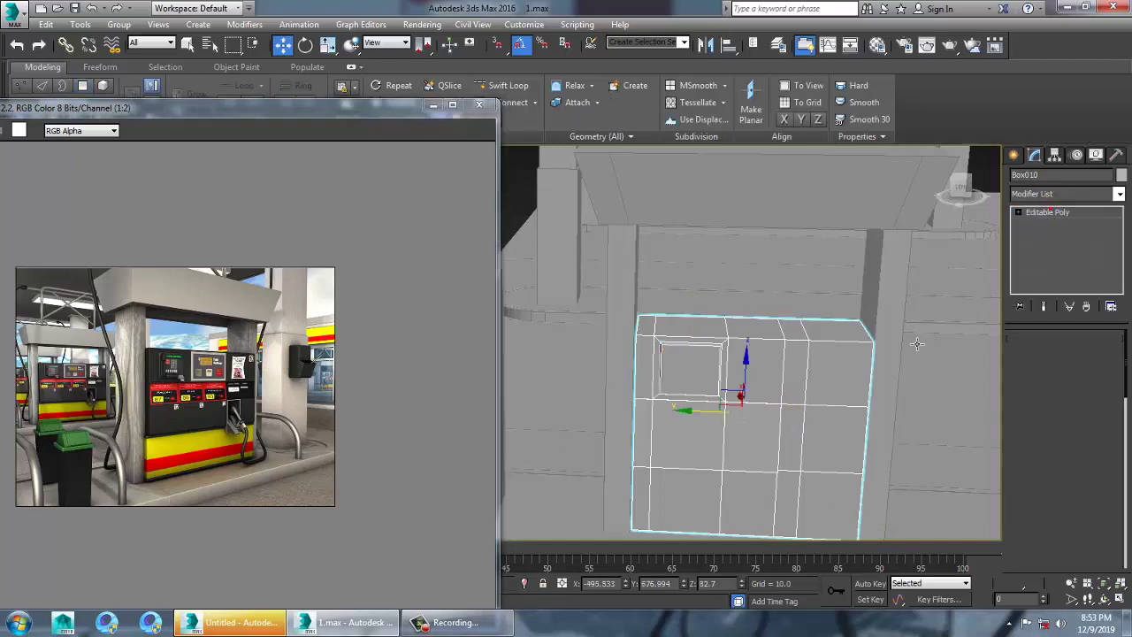
# In the front view, draw an open three-segment line shaped like an upside-down U around the base of the pump.
pyautogui.hotkey('alt', 'w')
pyautogui.hotkey('alt', 'w')
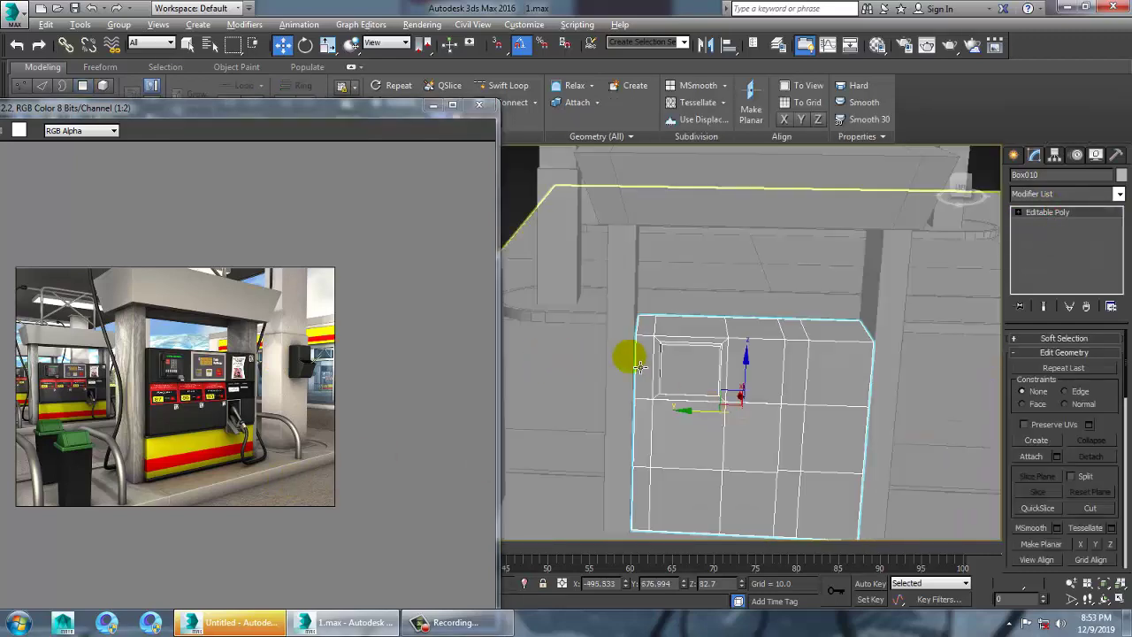
pyautogui.hotkey('alt', 'w')
pyautogui.hotkey('alt', 'w')
pyautogui.scroll(-6, 710, 333)
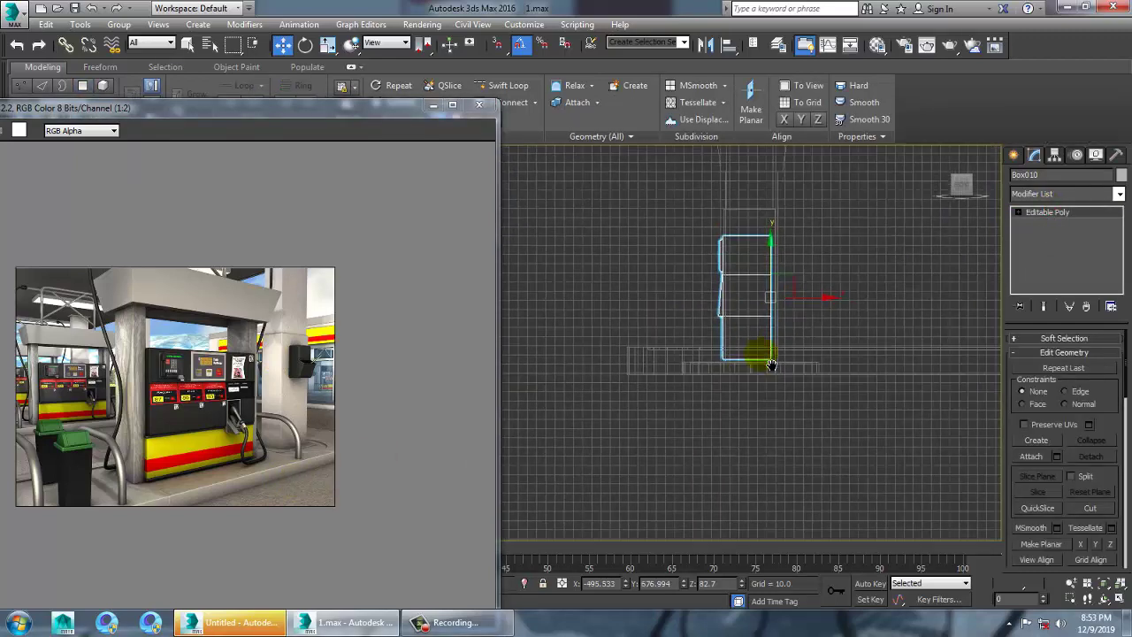
pyautogui.click(1014, 156)
pyautogui.click(1035, 178)
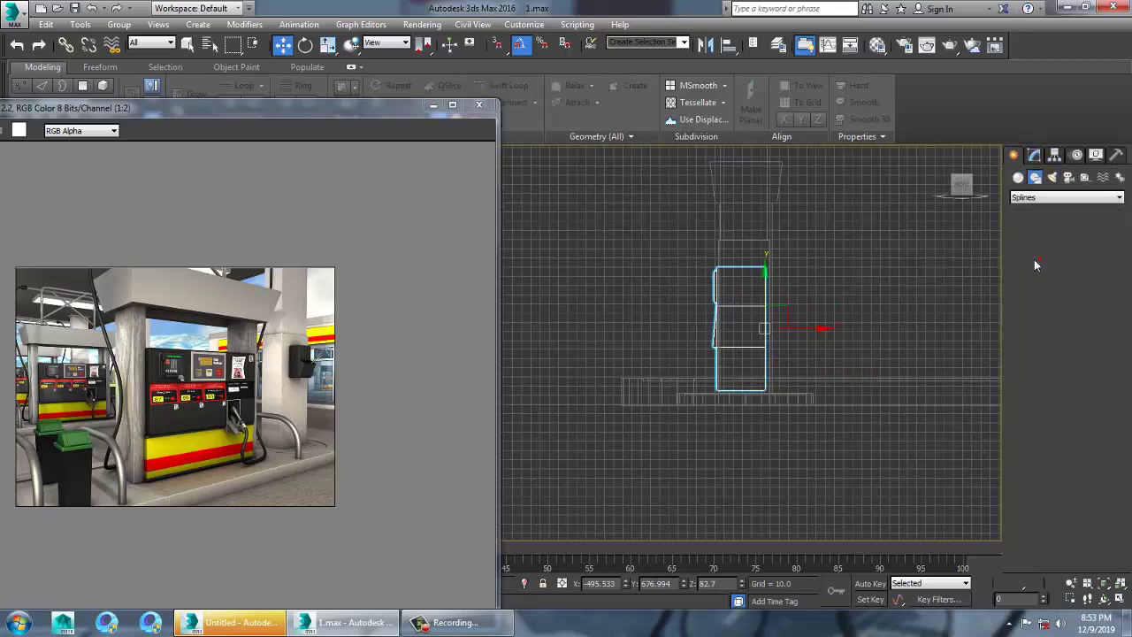
pyautogui.click(1038, 257)
pyautogui.moveTo(706, 406); pyautogui.dragTo(687, 413, button='middle')
pyautogui.click(670, 405)
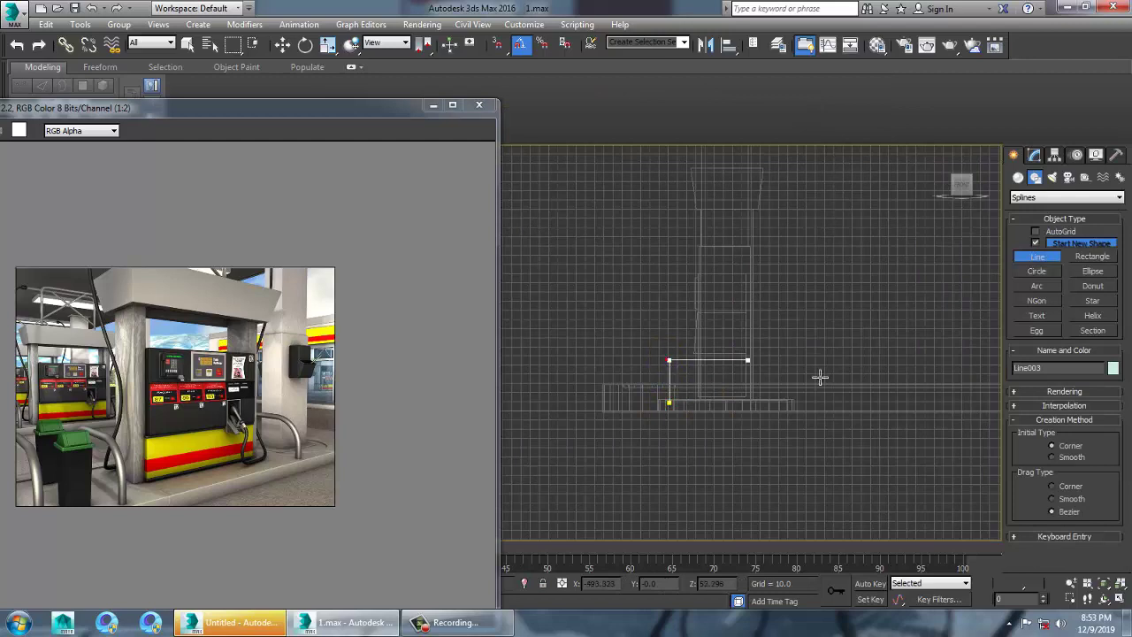
pyautogui.rightClick(782, 404)
# Fillet the two upper vertices of the U-shaped line by about 33.1 and leave vertex editing.
pyautogui.click(1034, 156)
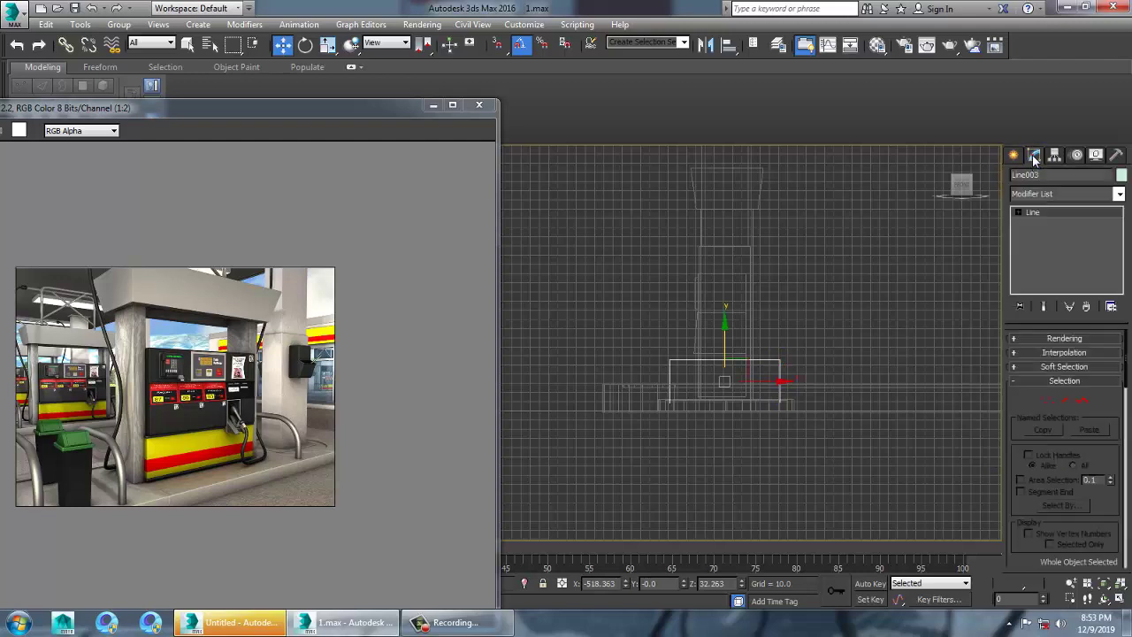
pyautogui.click(1045, 224)
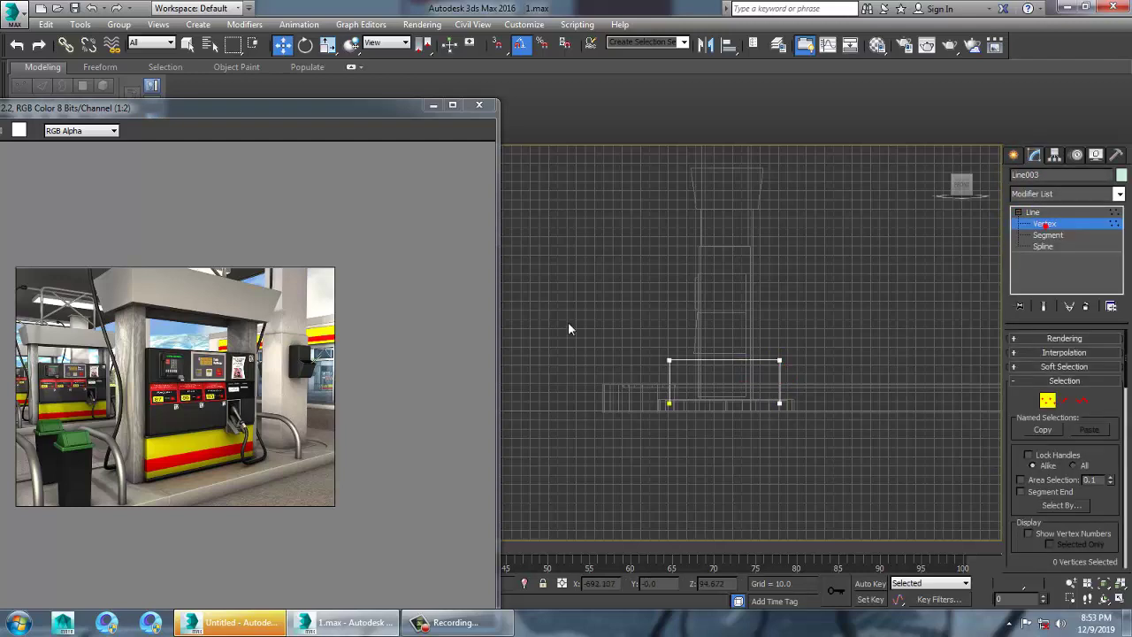
pyautogui.moveTo(1022, 548); pyautogui.dragTo(1062, 191)
pyautogui.moveTo(1043, 490); pyautogui.dragTo(1071, 333)
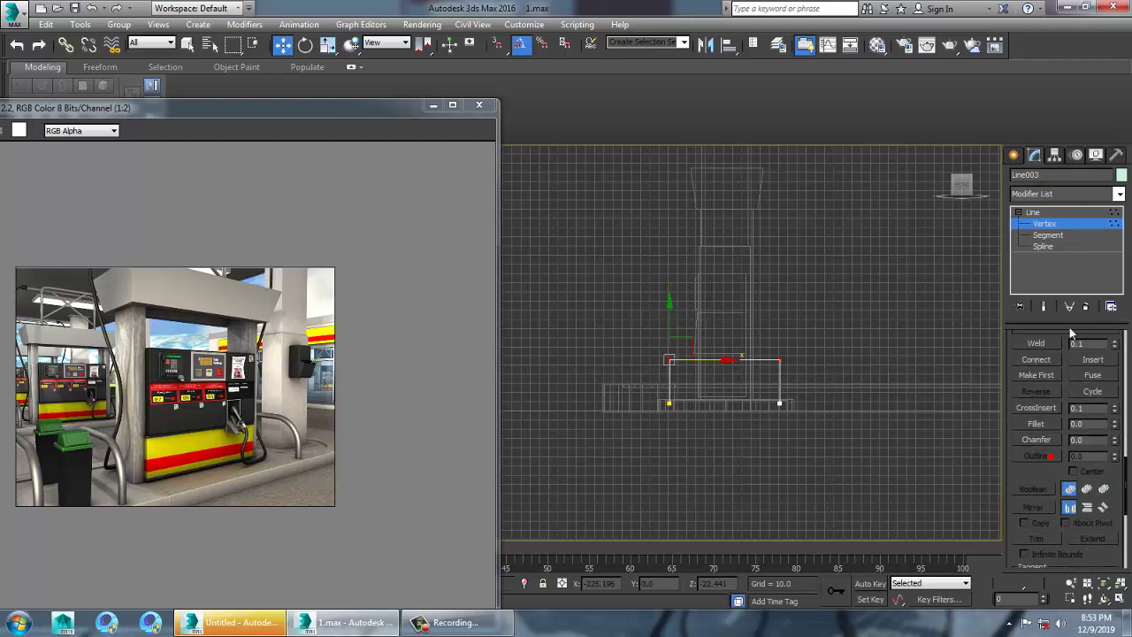
pyautogui.click(1036, 425)
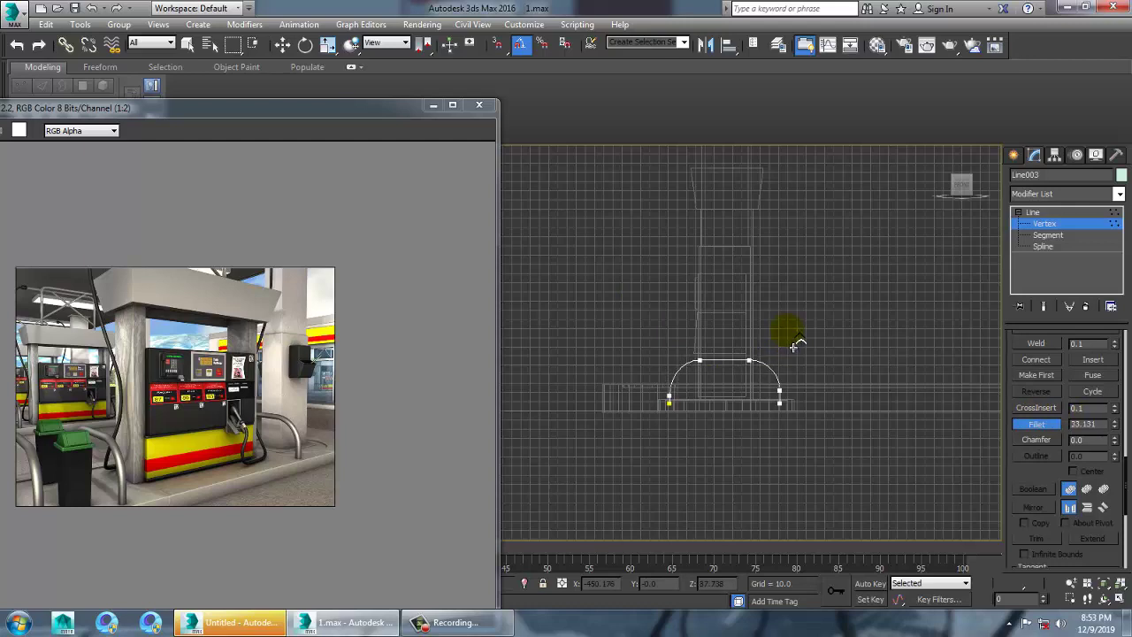
pyautogui.click(1035, 223)
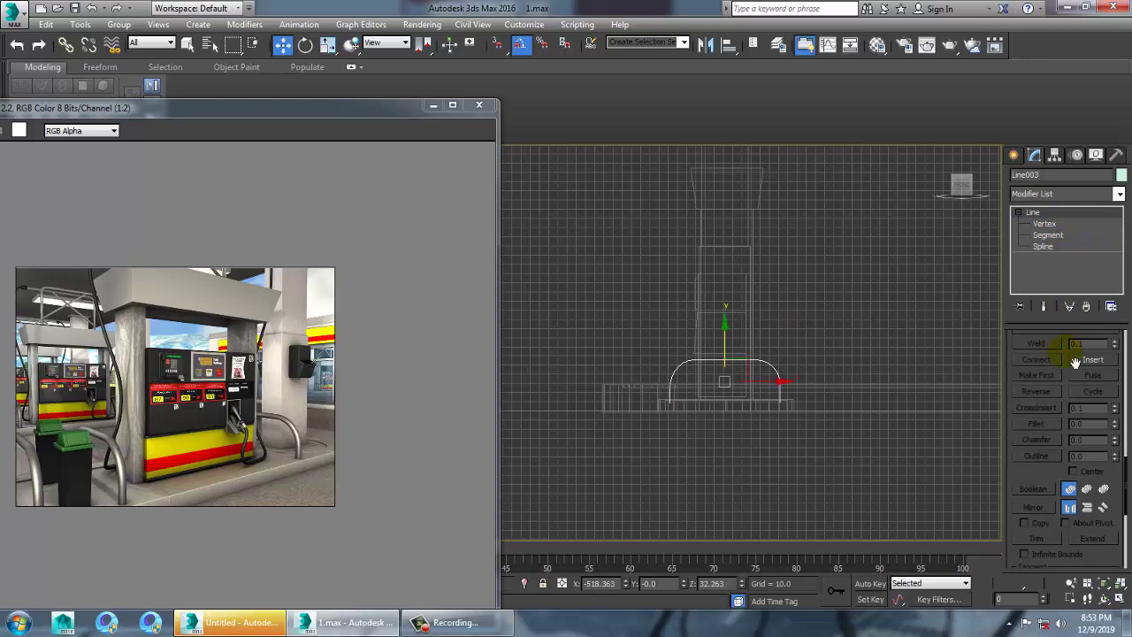
pyautogui.scroll(5, 1075, 361)
pyautogui.scroll(5, 1040, 352)
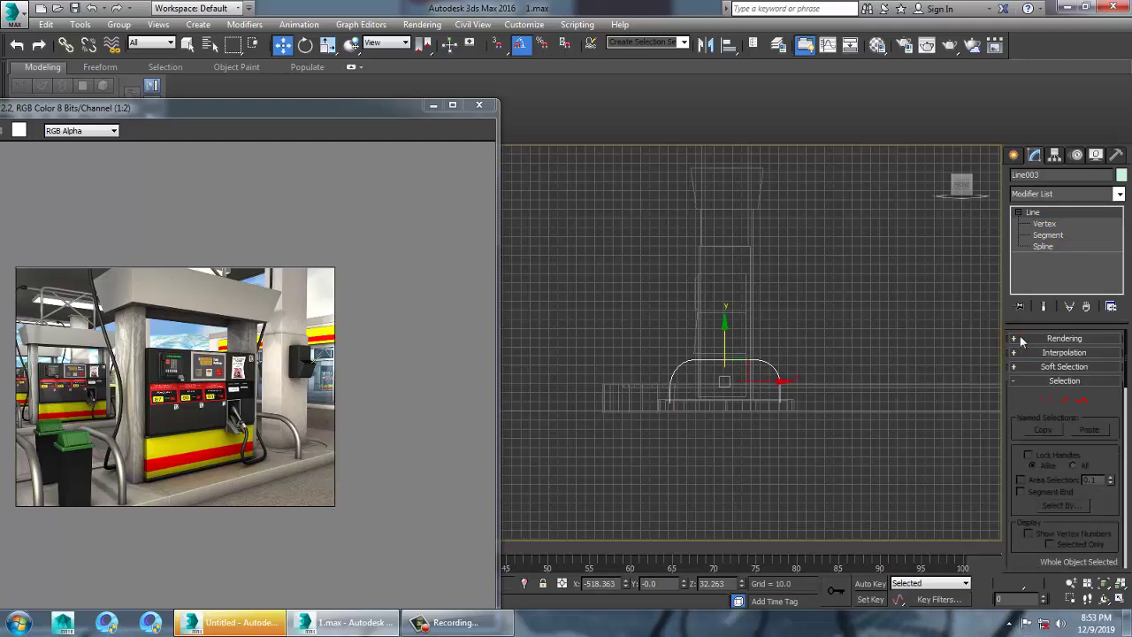
# Make the U-shaped guard rail line renderable in the renderer and viewport with a radial thickness of 5.25.
pyautogui.click(1057, 339)
pyautogui.hotkey('alt', 'w')
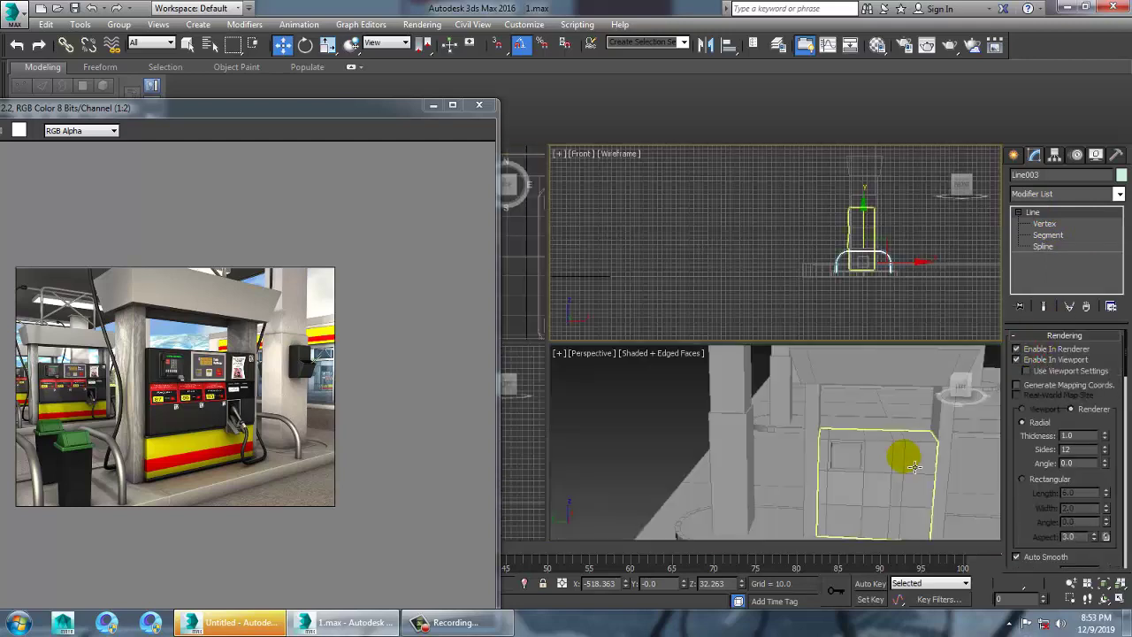
pyautogui.middleClick(907, 462)
pyautogui.hotkey('alt', 'w')
pyautogui.press('z')
pyautogui.scroll(-4, 848, 422)
pyautogui.scroll(-3, 847, 423)
pyautogui.keyDown('alt'); pyautogui.moveTo(847, 423); pyautogui.dragTo(920, 455, button='middle'); pyautogui.keyUp('alt')
pyautogui.scroll(2, 920, 455)
pyautogui.moveTo(1109, 438); pyautogui.dragTo(1093, 168)
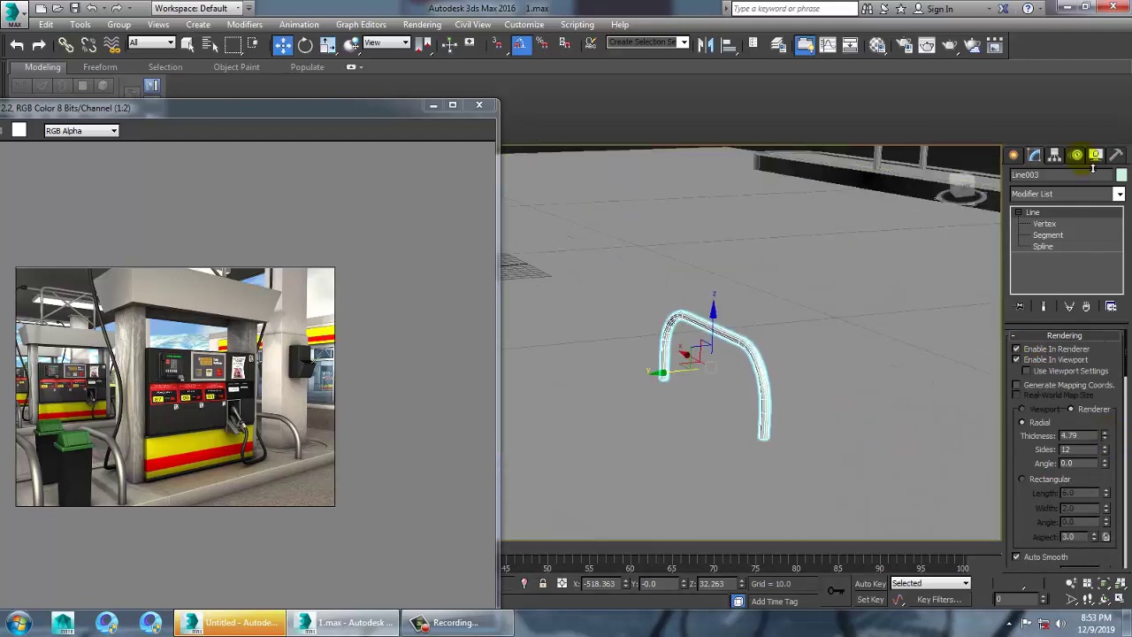
pyautogui.keyDown('alt'); pyautogui.moveTo(637, 301); pyautogui.dragTo(794, 427, button='middle'); pyautogui.keyUp('alt')
# Move the guard rail along the island to a position beside the pump.
pyautogui.moveTo(794, 423); pyautogui.dragTo(553, 354)
pyautogui.press('z')
pyautogui.keyDown('alt'); pyautogui.moveTo(552, 353); pyautogui.dragTo(662, 399, button='middle'); pyautogui.keyUp('alt')
pyautogui.scroll(-4, 672, 369)
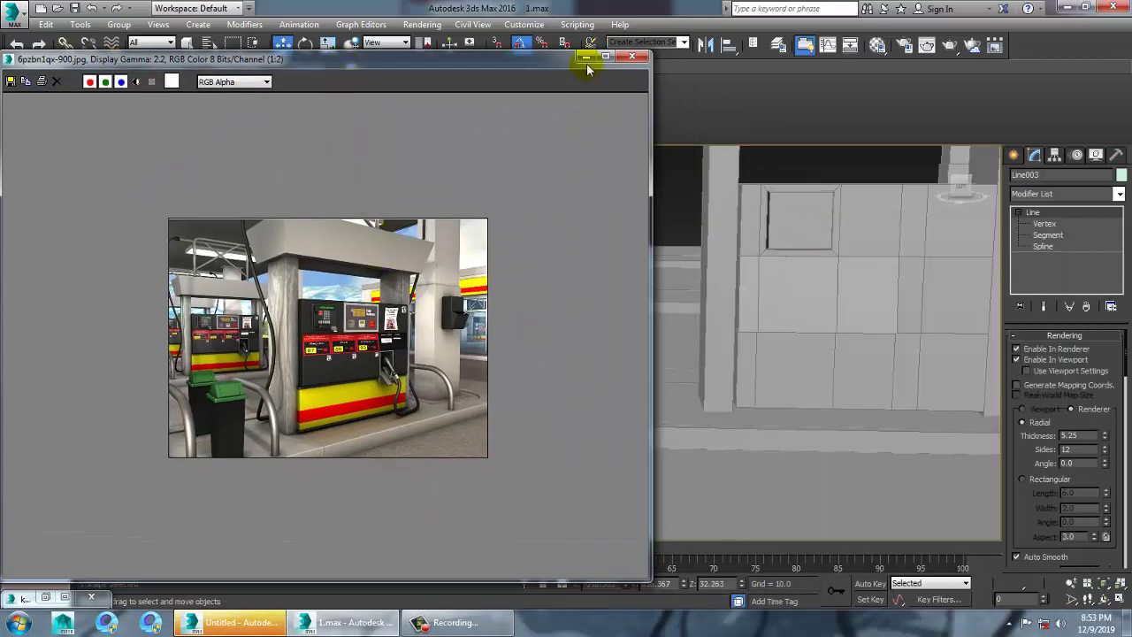
# Check the station overview reference and copy the guard rail to the opposite side of the pump.
pyautogui.click(45, 597)
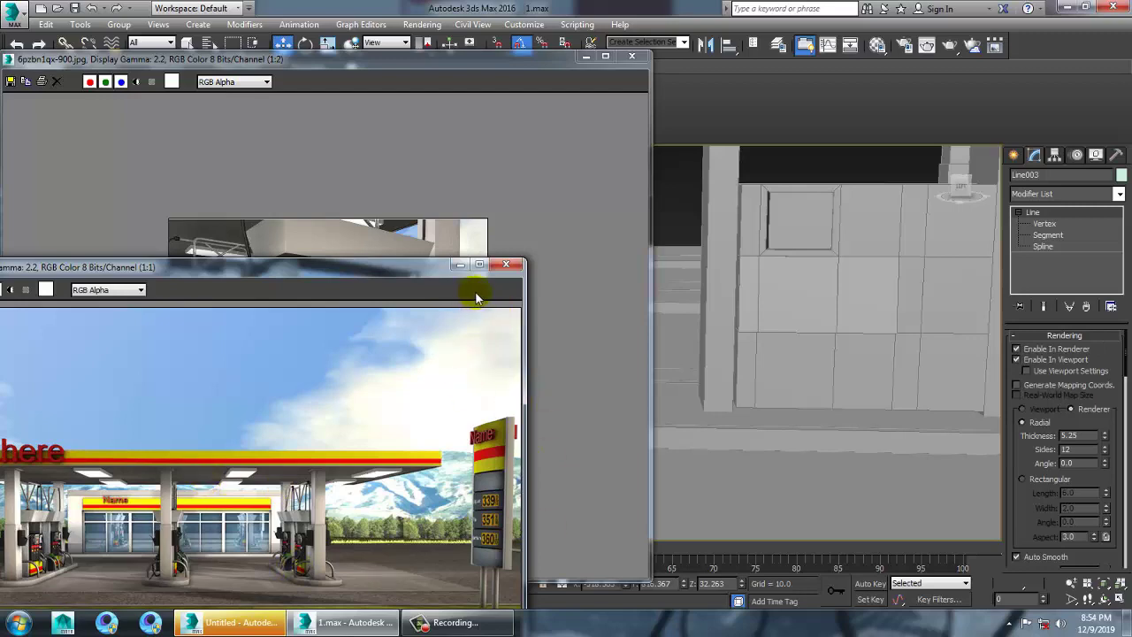
pyautogui.click(461, 267)
pyautogui.keyDown('alt'); pyautogui.moveTo(807, 416); pyautogui.dragTo(689, 394, button='middle'); pyautogui.keyUp('alt')
pyautogui.moveTo(678, 382)
pyautogui.keyDown('shift'); pyautogui.mouseDown()
pyautogui.moveTo(904, 391)
pyautogui.moveTo(864, 391)
pyautogui.mouseUp(); pyautogui.keyUp('shift')
pyautogui.click(567, 369)
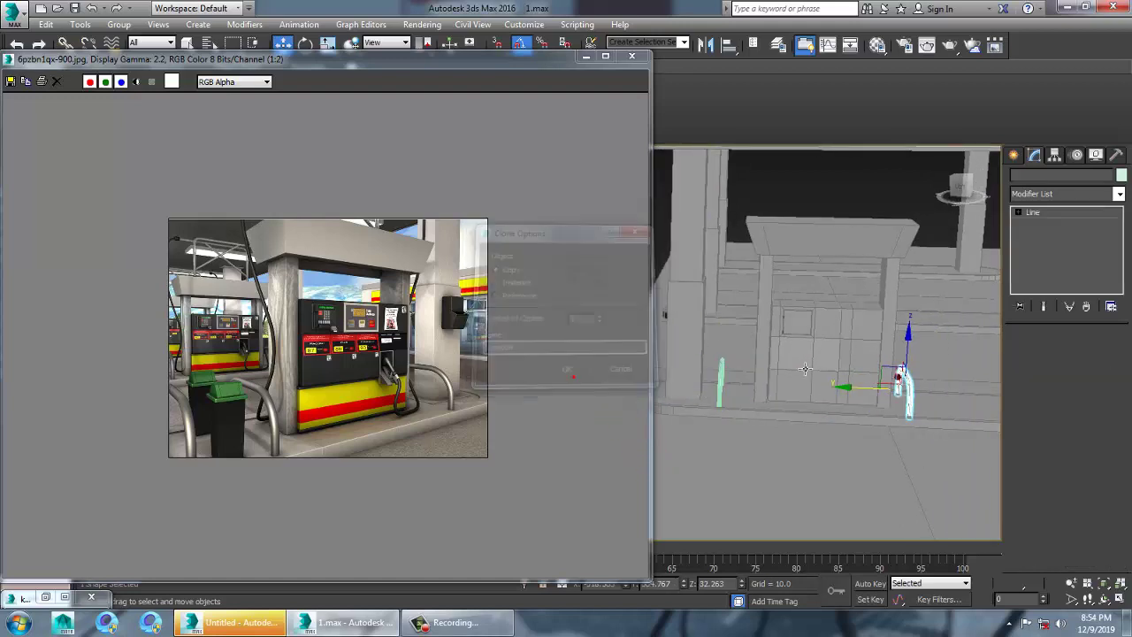
# Make two more copies of the guard rail along the island, one a short distance away and one near the canopy column.
pyautogui.moveTo(796, 380)
pyautogui.keyDown('alt'); pyautogui.mouseDown(button='middle')
pyautogui.moveTo(836, 369)
pyautogui.moveTo(706, 395)
pyautogui.mouseUp(button='middle'); pyautogui.keyUp('alt')
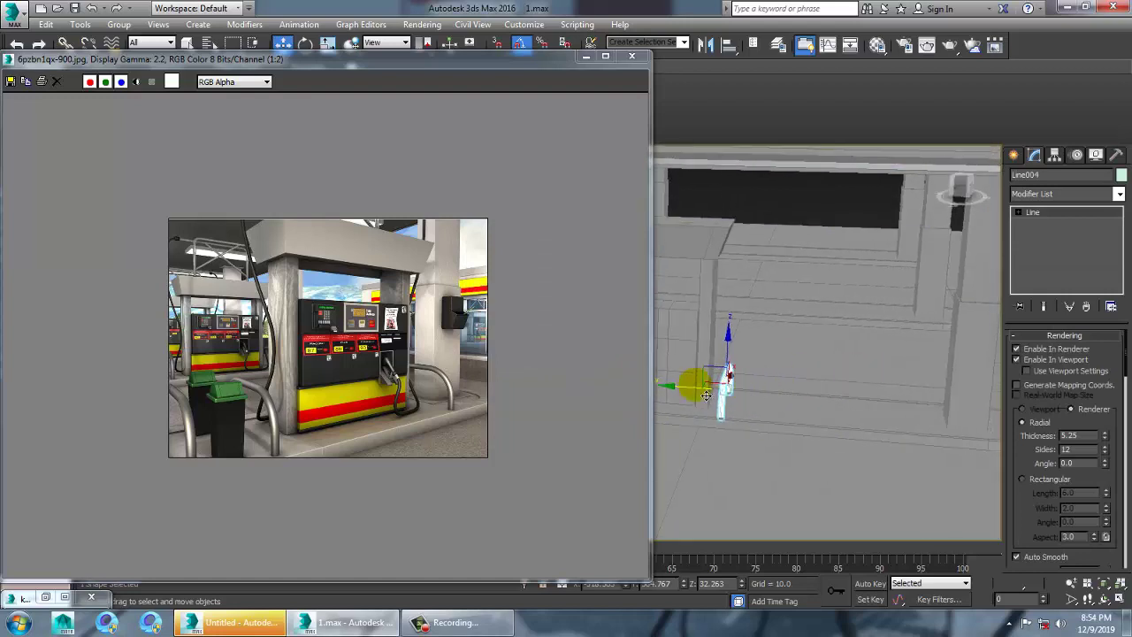
pyautogui.moveTo(694, 400)
pyautogui.mouseDown()
pyautogui.moveTo(753, 404)
pyautogui.moveTo(741, 406)
pyautogui.mouseUp()
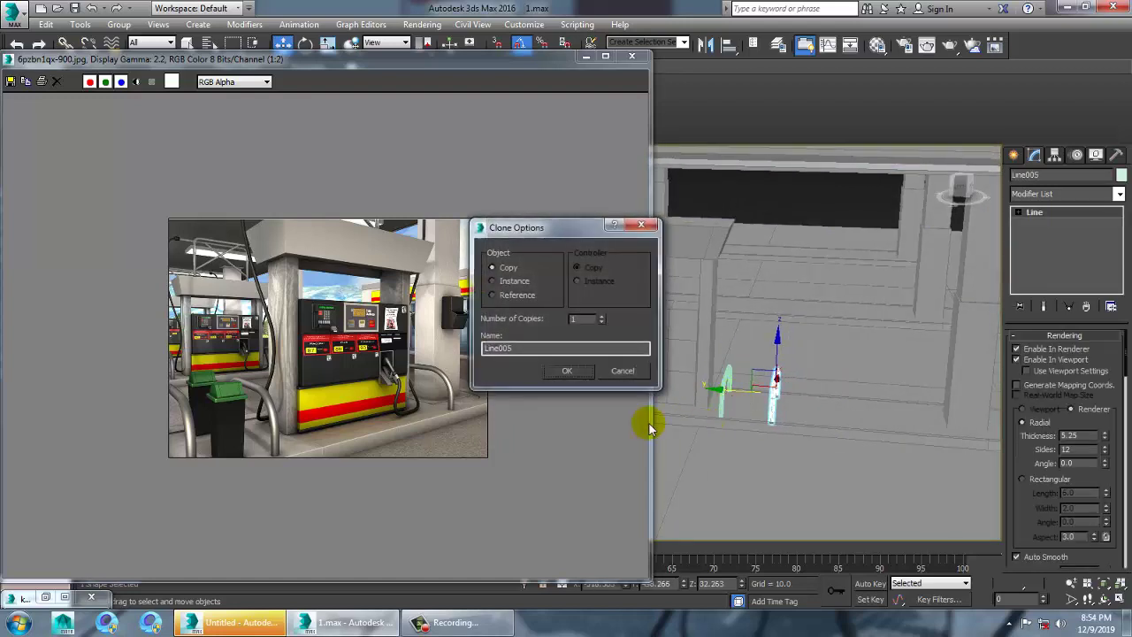
pyautogui.click(571, 378)
pyautogui.keyDown('alt'); pyautogui.moveTo(819, 405); pyautogui.dragTo(786, 401, button='middle'); pyautogui.keyUp('alt')
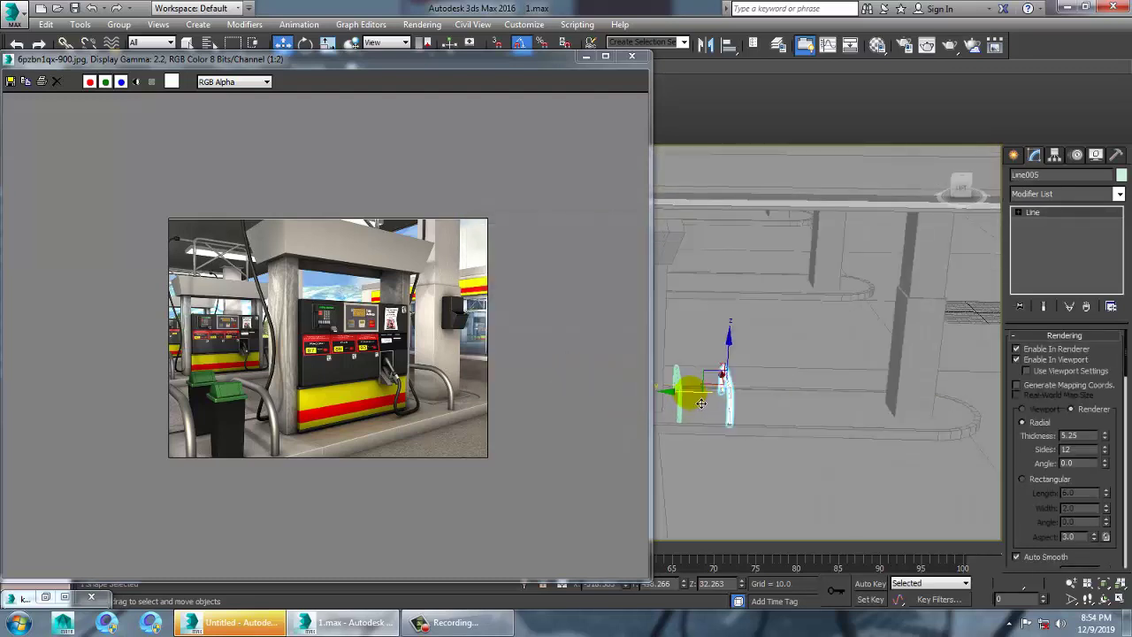
pyautogui.keyDown('shift'); pyautogui.moveTo(701, 404); pyautogui.dragTo(836, 396); pyautogui.keyUp('shift')
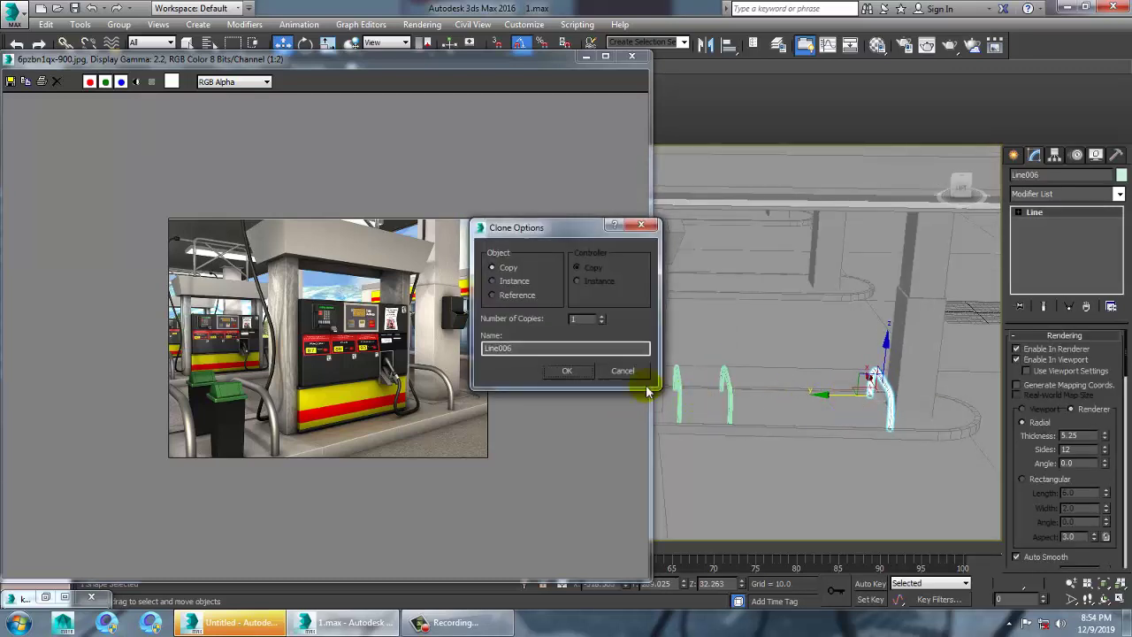
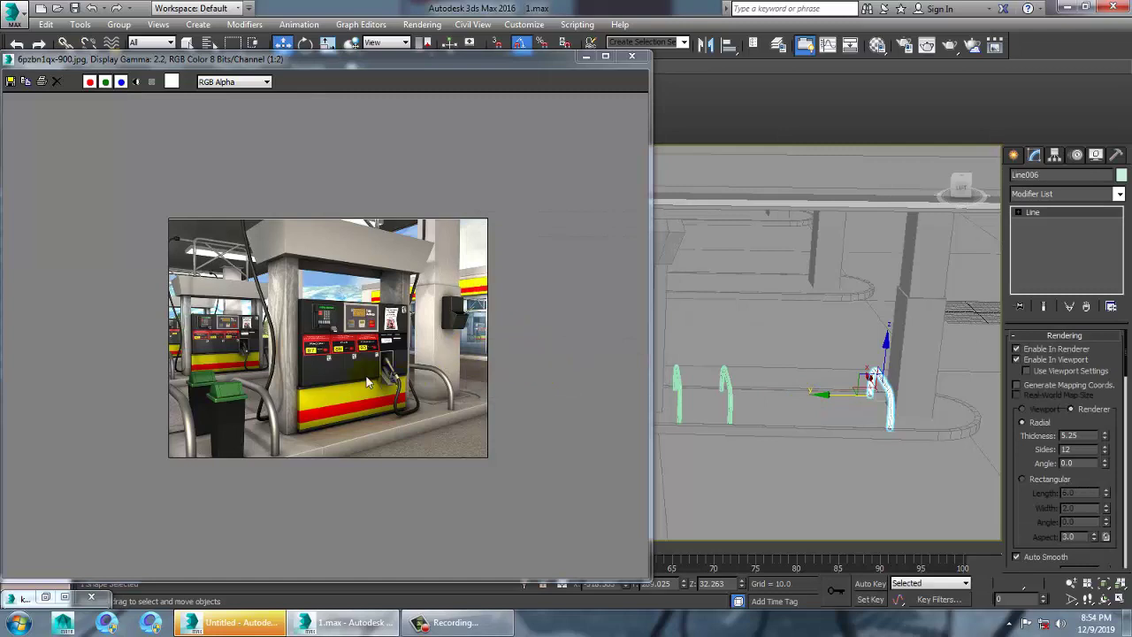
# With AutoGrid on, create a box about 29.7 by 29.9 and 67.9 high on the island between two guard rails for the trash bin.
pyautogui.scroll(1, 364, 375)
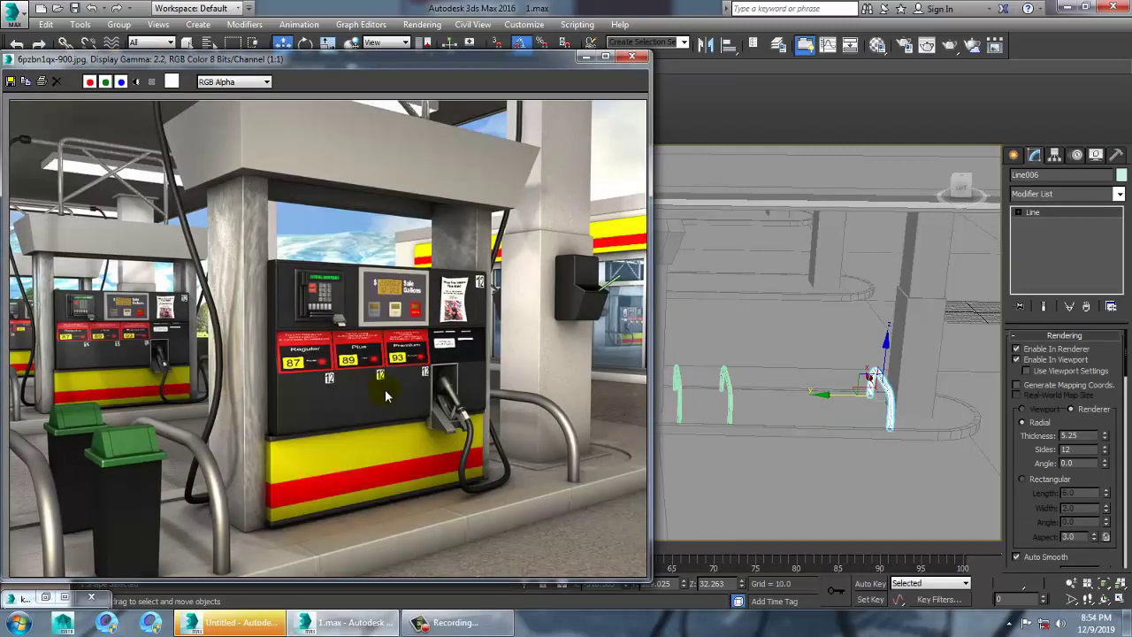
pyautogui.moveTo(700, 424); pyautogui.dragTo(768, 431, button='middle')
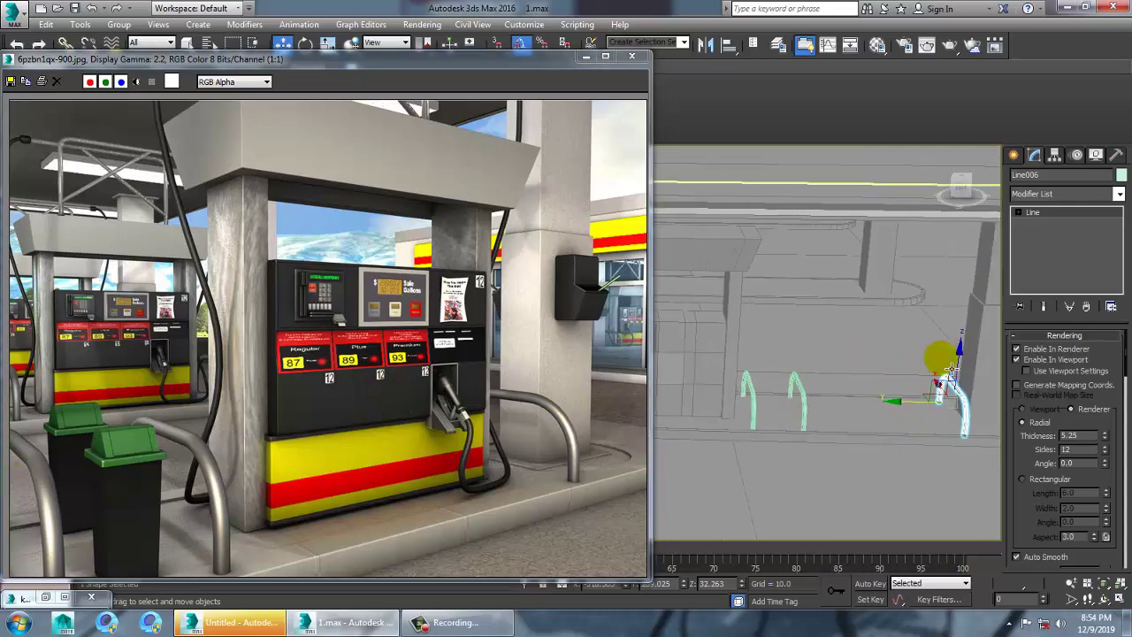
pyautogui.moveTo(841, 354); pyautogui.dragTo(869, 364, button='middle')
pyautogui.scroll(4, 849, 363)
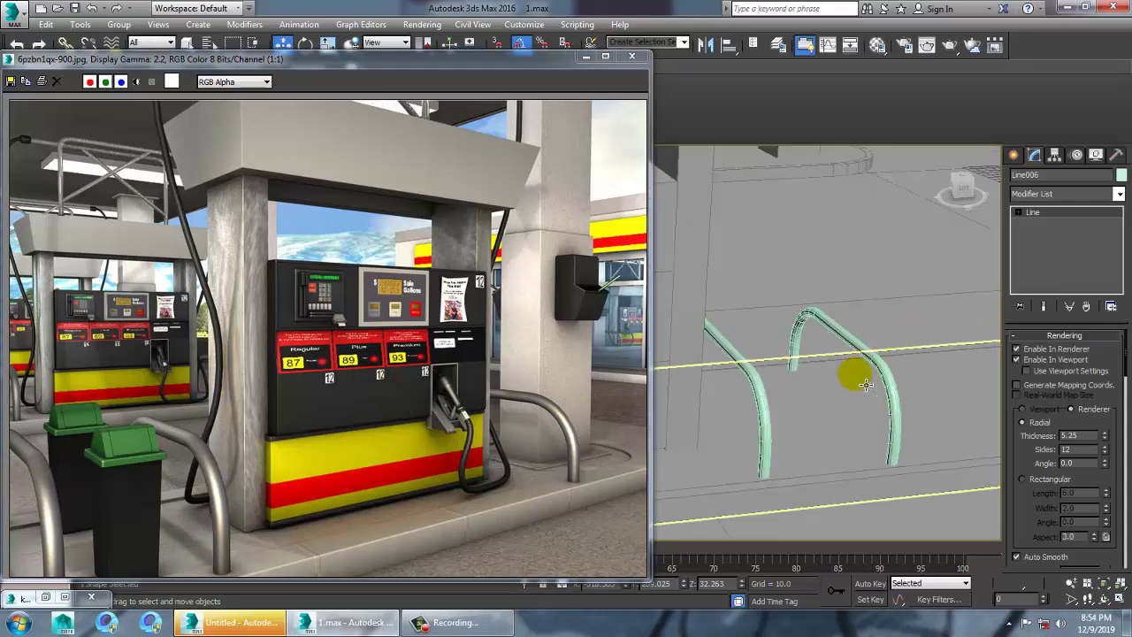
pyautogui.click(1015, 154)
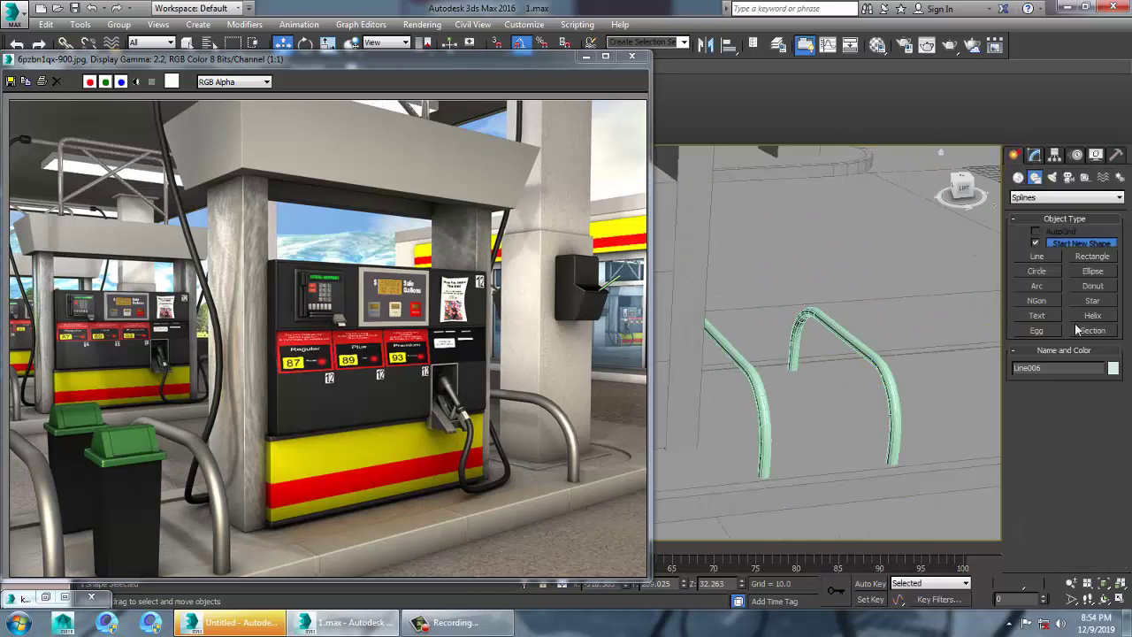
pyautogui.click(1018, 177)
pyautogui.click(1042, 250)
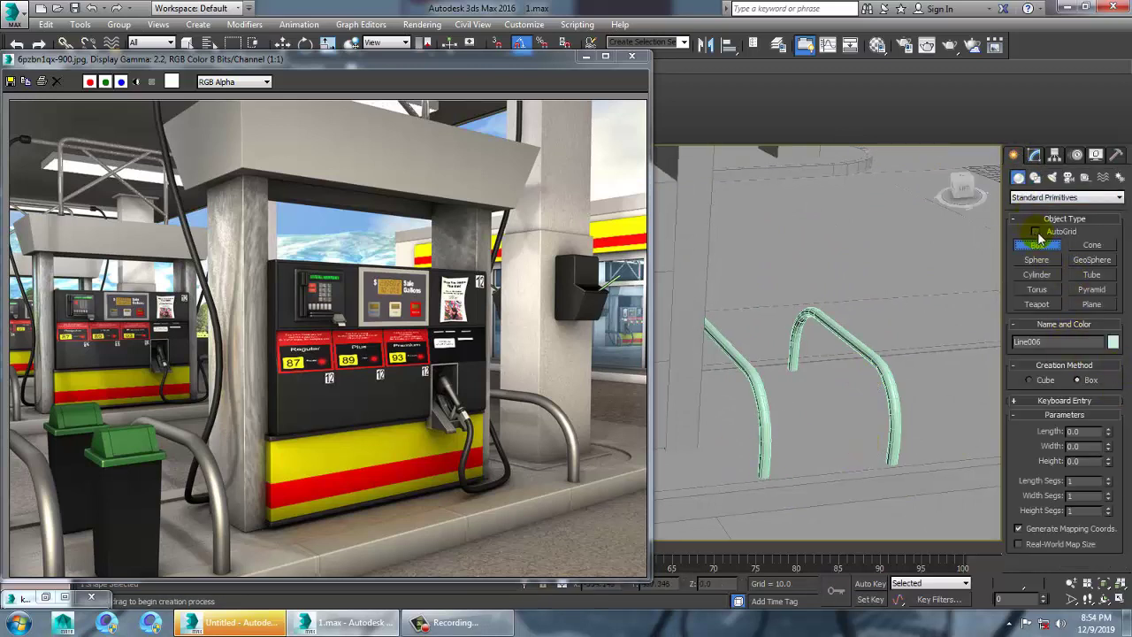
pyautogui.moveTo(826, 449); pyautogui.dragTo(796, 462)
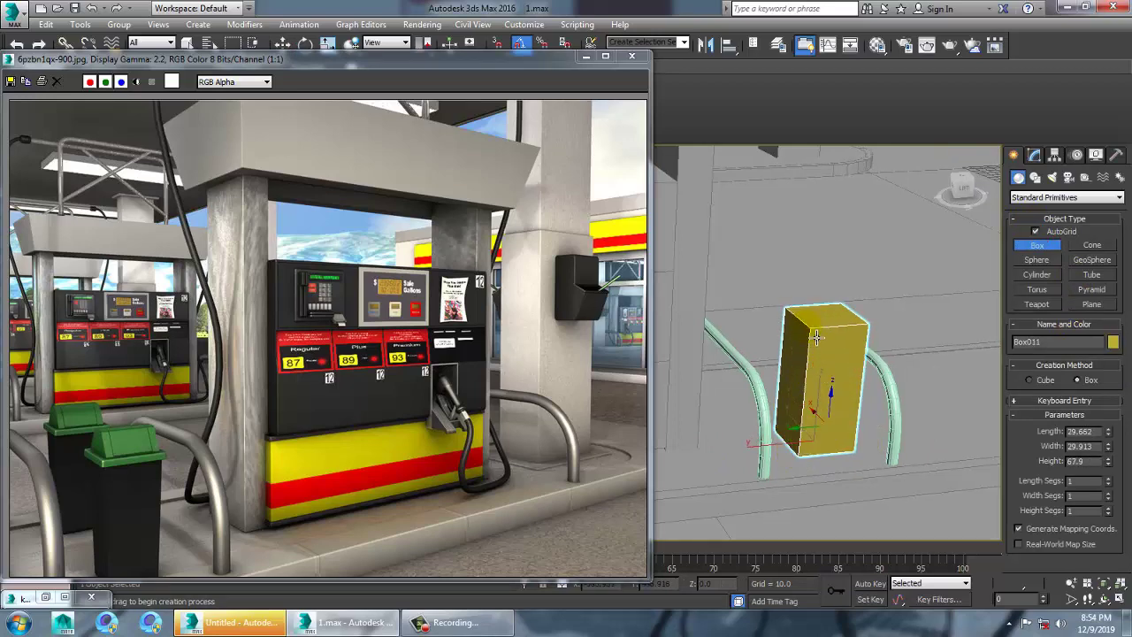
# Convert the trash bin box to Editable Poly.
pyautogui.keyDown('alt'); pyautogui.moveTo(892, 367); pyautogui.dragTo(859, 330, button='middle'); pyautogui.keyUp('alt')
pyautogui.click(1035, 155)
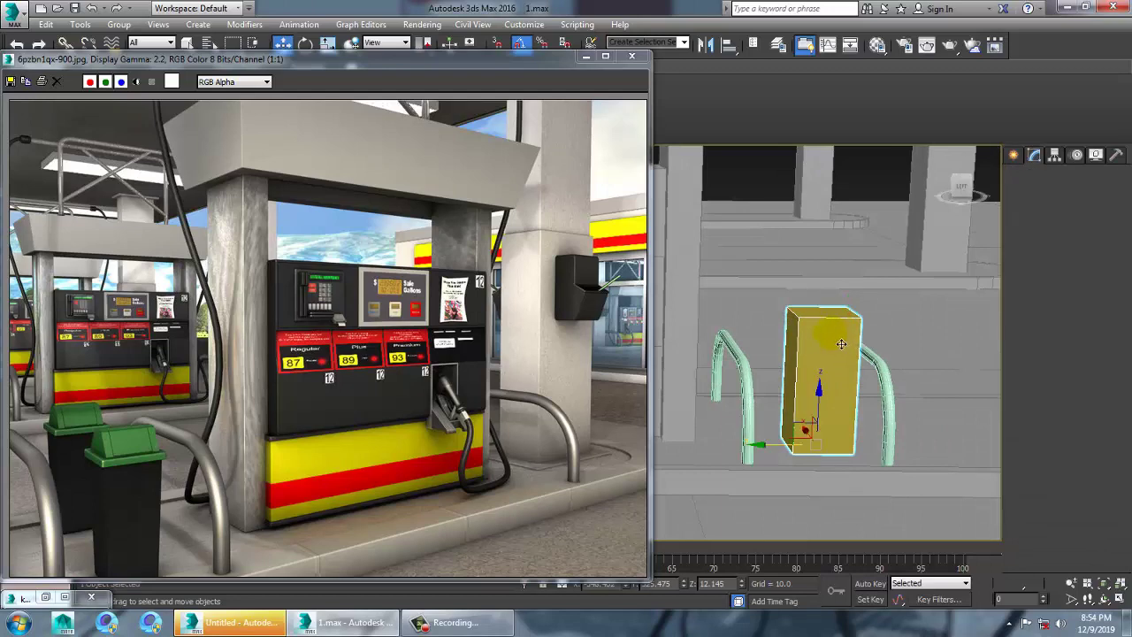
pyautogui.rightClick(819, 327)
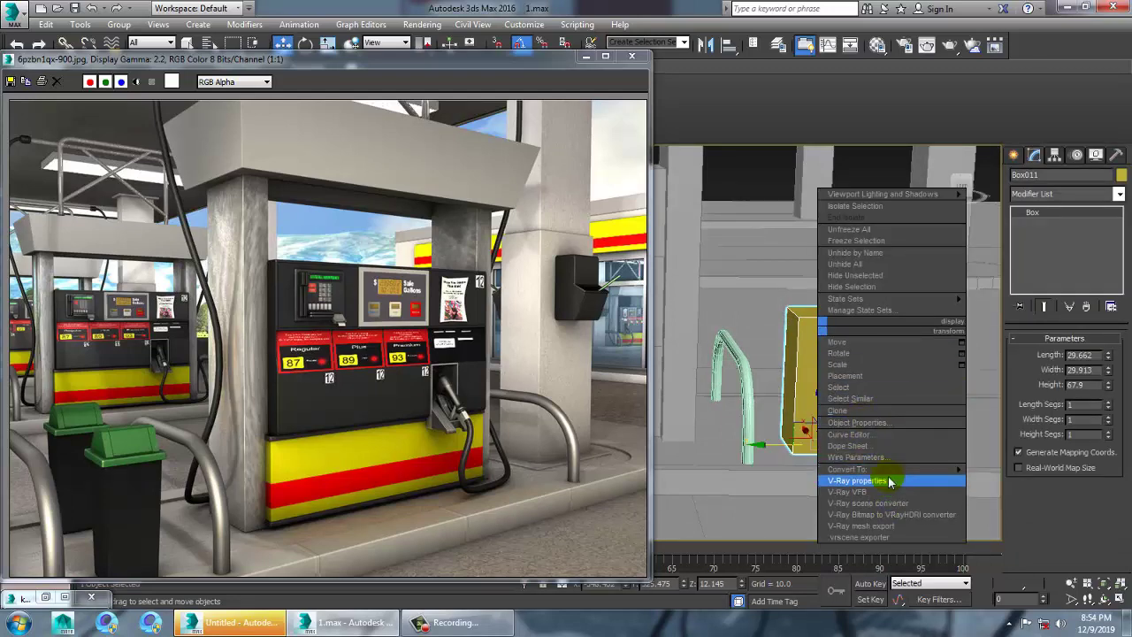
pyautogui.moveTo(884, 469)
pyautogui.click(1029, 480)
# Scale the bin's four top vertices slightly outward and convert the box to Editable Poly again.
pyautogui.press('1')
pyautogui.moveTo(762, 283); pyautogui.dragTo(922, 351)
pyautogui.moveTo(842, 322); pyautogui.dragTo(835, 319)
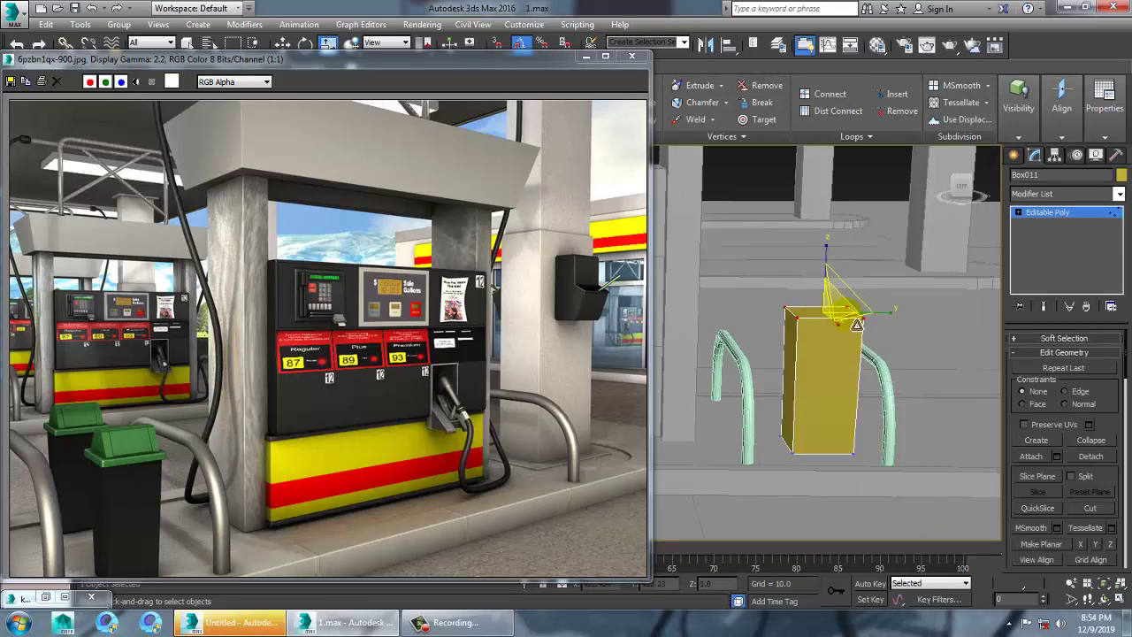
pyautogui.press('w')
pyautogui.keyDown('alt'); pyautogui.moveTo(940, 336); pyautogui.dragTo(940, 341, button='middle'); pyautogui.keyUp('alt')
pyautogui.scroll(5, 884, 372)
pyautogui.scroll(-2, 849, 370)
pyautogui.moveTo(850, 369); pyautogui.dragTo(816, 376, button='middle')
pyautogui.scroll(-8, 816, 376)
pyautogui.rightClick(746, 326)
pyautogui.moveTo(820, 476)
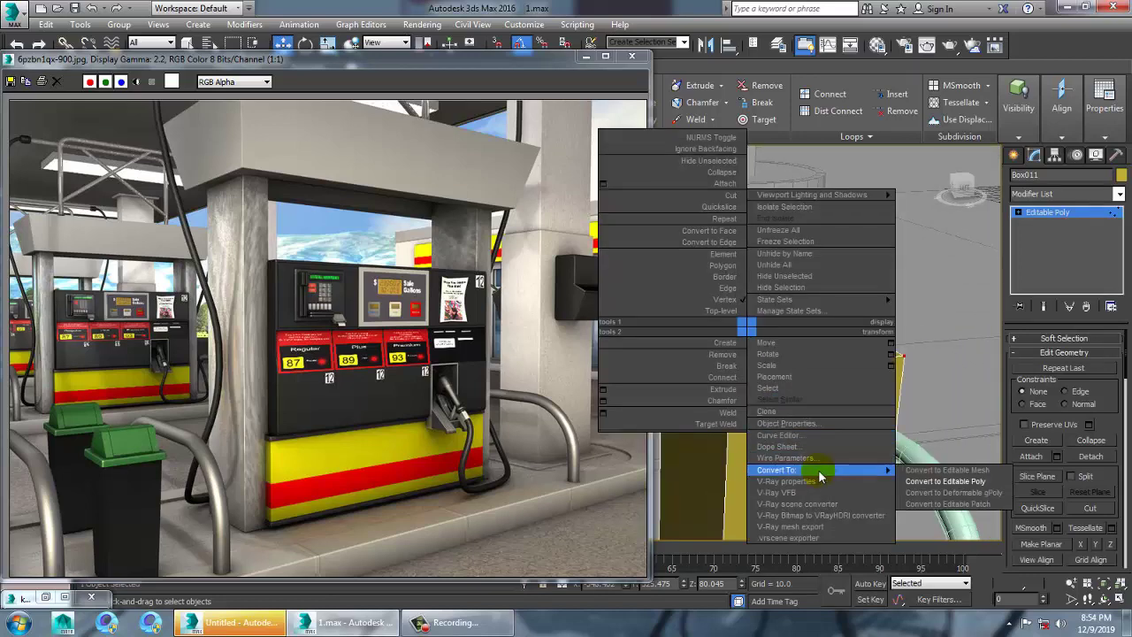
pyautogui.click(944, 481)
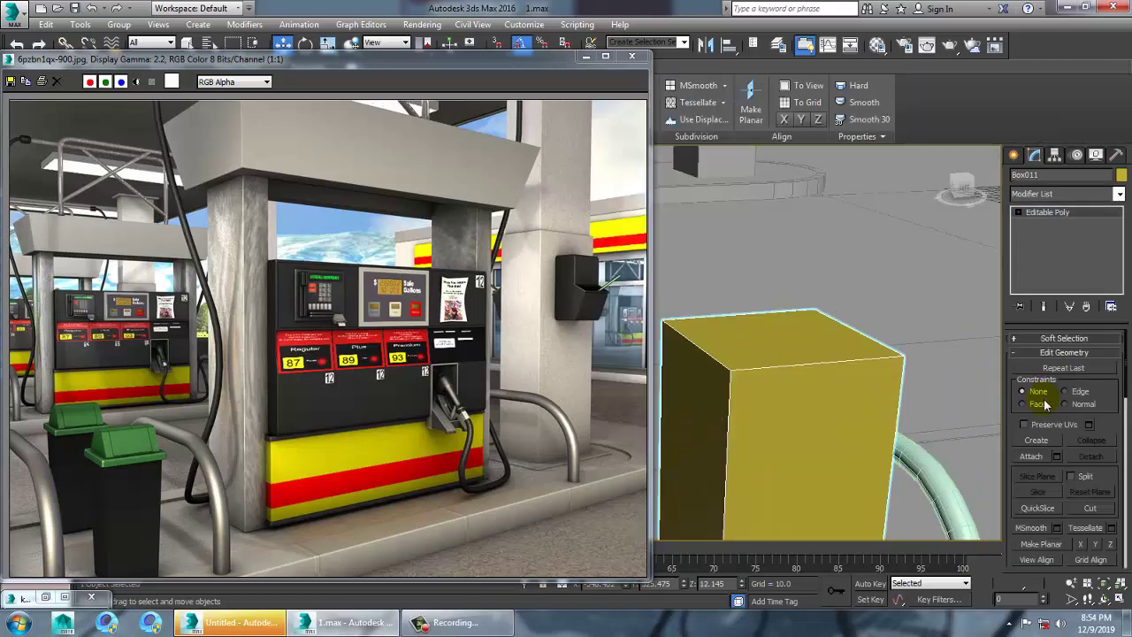
# Connect the bin's vertical edges with 1 segment, pinch 0 and slide 93 to form a narrow band below the top.
pyautogui.click(1051, 236)
pyautogui.keyDown('alt'); pyautogui.moveTo(749, 369); pyautogui.dragTo(824, 338, button='middle'); pyautogui.keyUp('alt')
pyautogui.moveTo(999, 377); pyautogui.dragTo(1003, 378)
pyautogui.keyDown('alt'); pyautogui.moveTo(871, 338); pyautogui.dragTo(833, 361, button='middle'); pyautogui.keyUp('alt')
pyautogui.click(1111, 434)
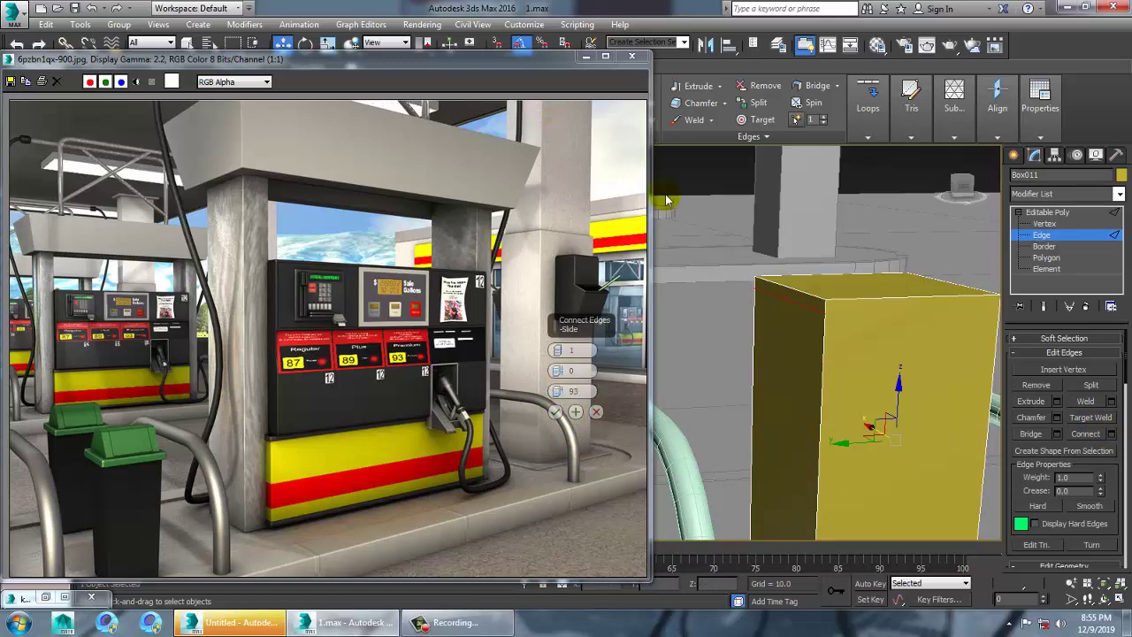
pyautogui.click(596, 411)
pyautogui.keyDown('alt'); pyautogui.moveTo(789, 402); pyautogui.dragTo(790, 366, button='middle'); pyautogui.keyUp('alt')
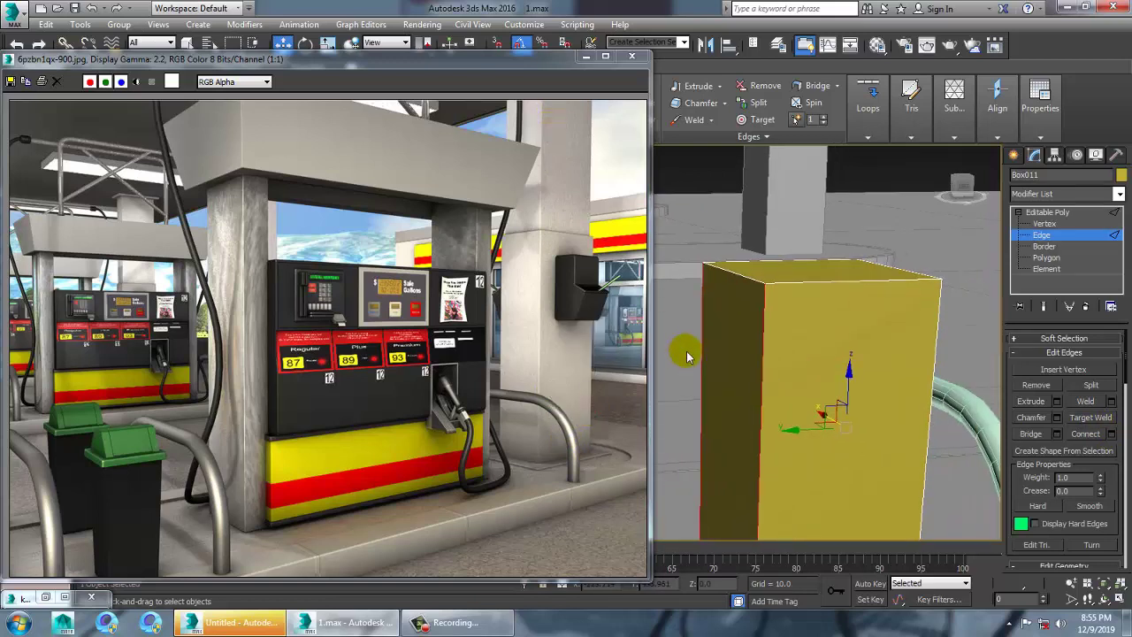
pyautogui.click(1112, 435)
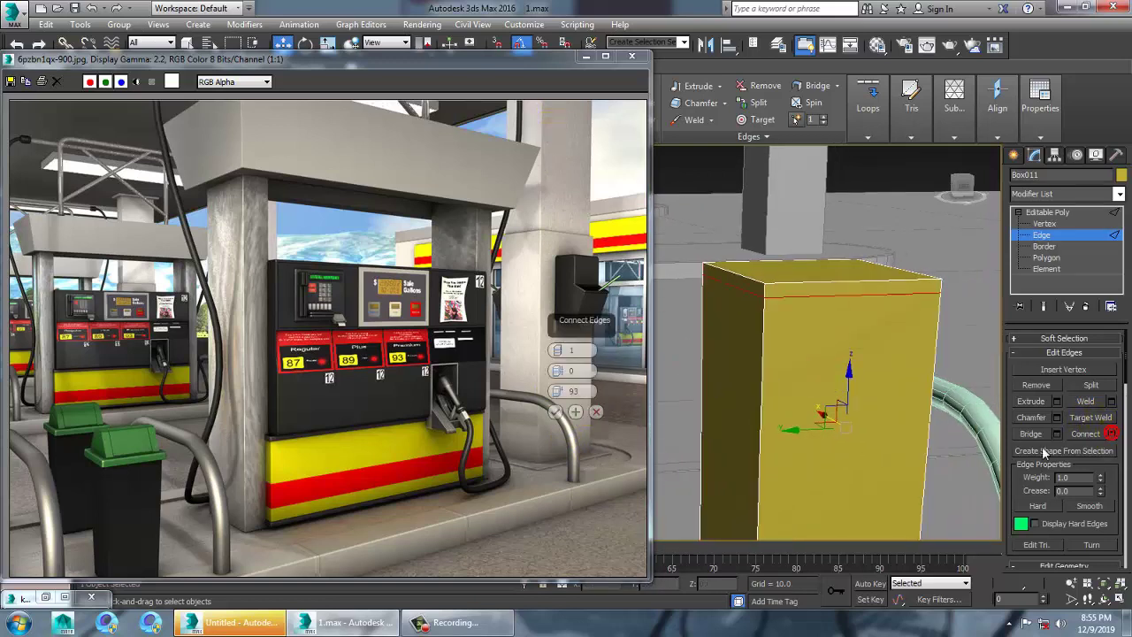
pyautogui.click(556, 412)
# Select the ring of polygons forming the narrow band around the bin's upper rim.
pyautogui.keyDown('alt'); pyautogui.moveTo(849, 371); pyautogui.dragTo(884, 292, button='middle'); pyautogui.keyUp('alt')
pyautogui.click(1047, 258)
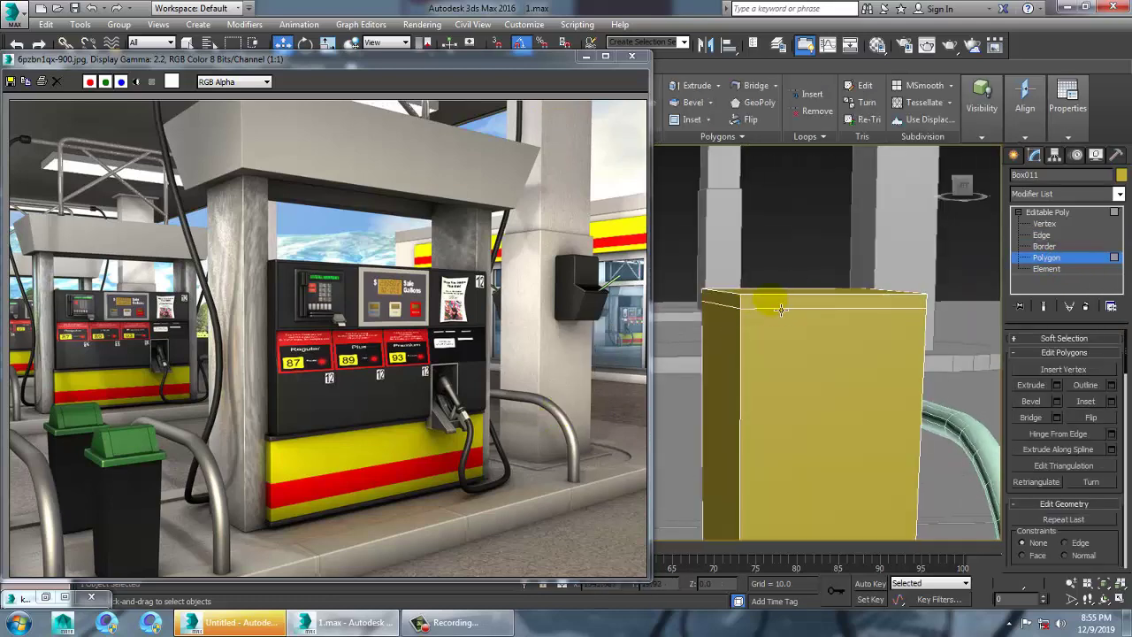
pyautogui.press('2')
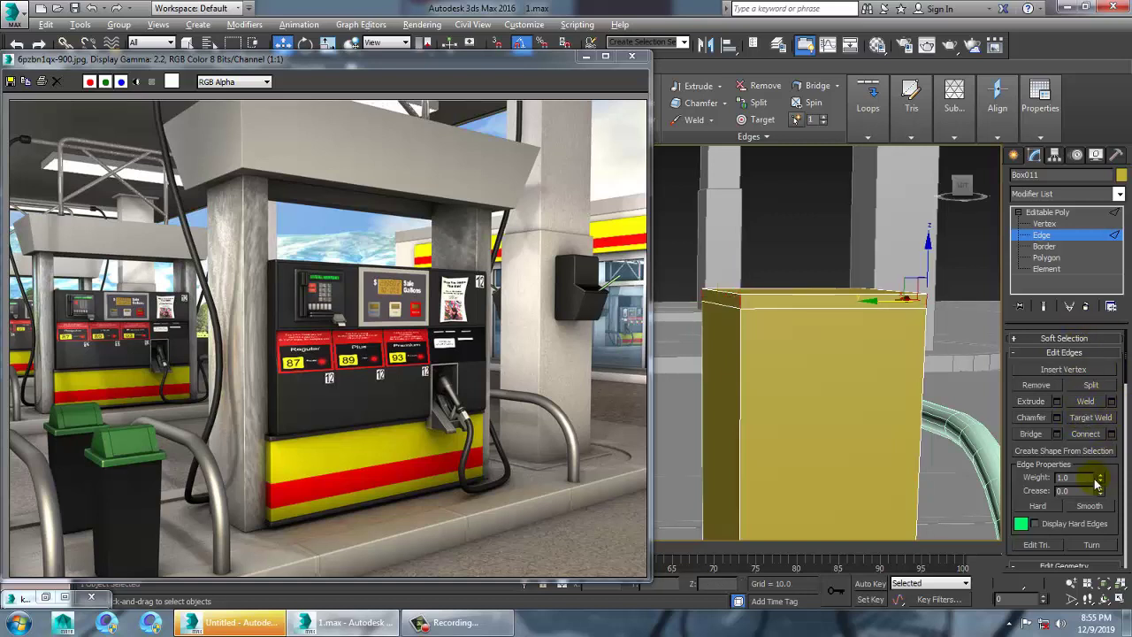
pyautogui.moveTo(1120, 482); pyautogui.dragTo(1124, 81)
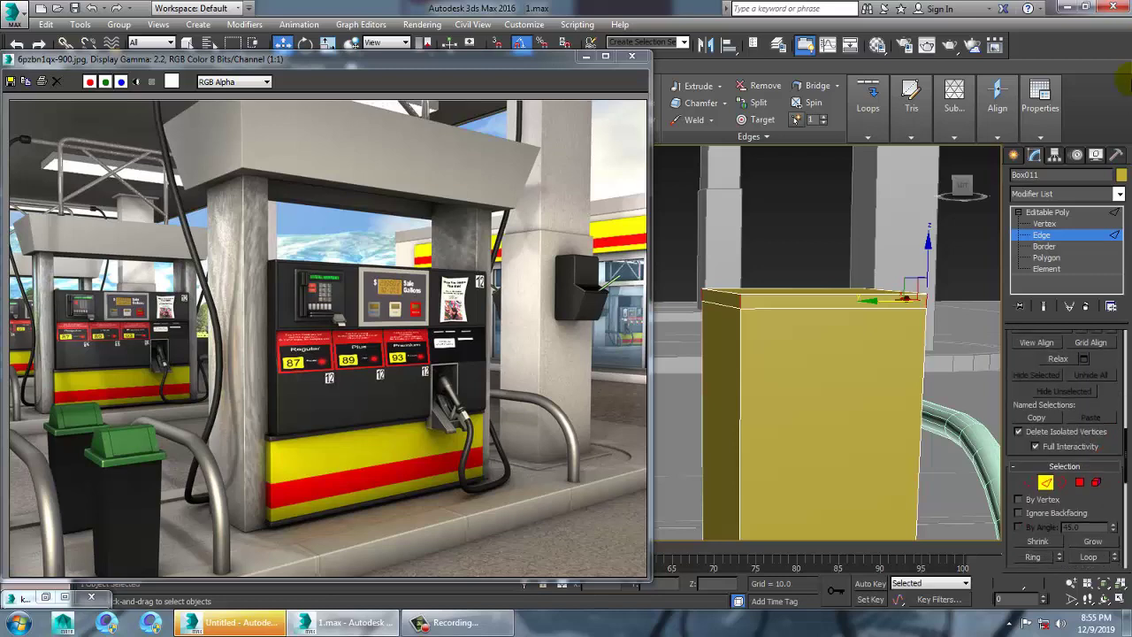
pyautogui.click(1081, 484)
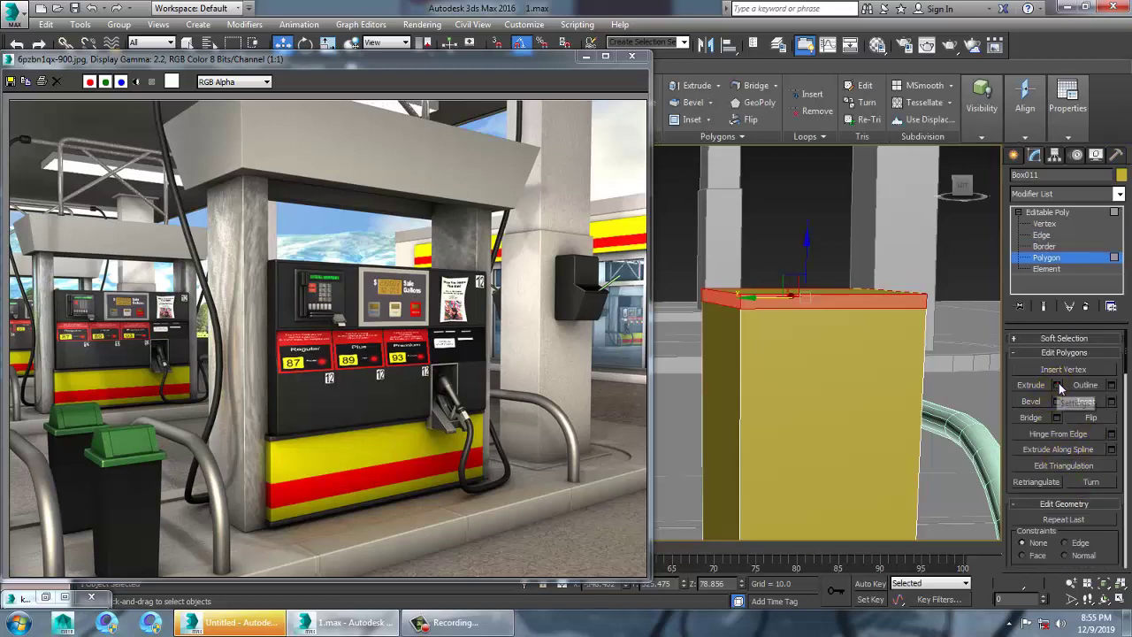
# Extrude the rim band outward along local normals by about 2.36.
pyautogui.click(1058, 386)
pyautogui.click(576, 351)
pyautogui.click(602, 372)
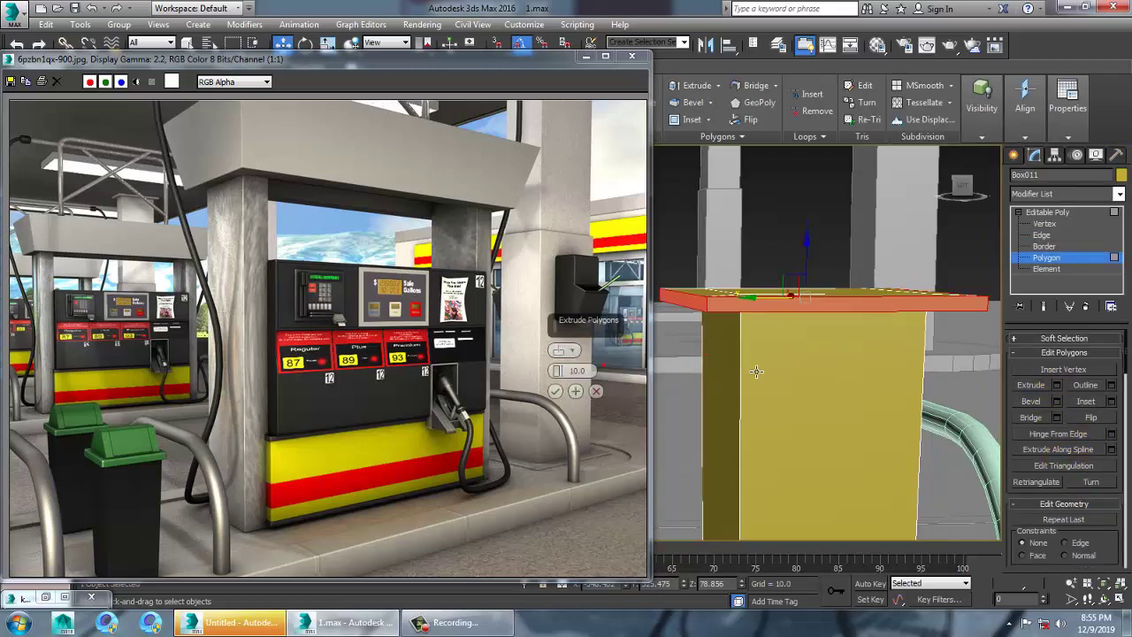
pyautogui.moveTo(559, 375); pyautogui.dragTo(569, 400)
pyautogui.keyDown('alt'); pyautogui.moveTo(894, 425); pyautogui.dragTo(908, 452, button='middle'); pyautogui.keyUp('alt')
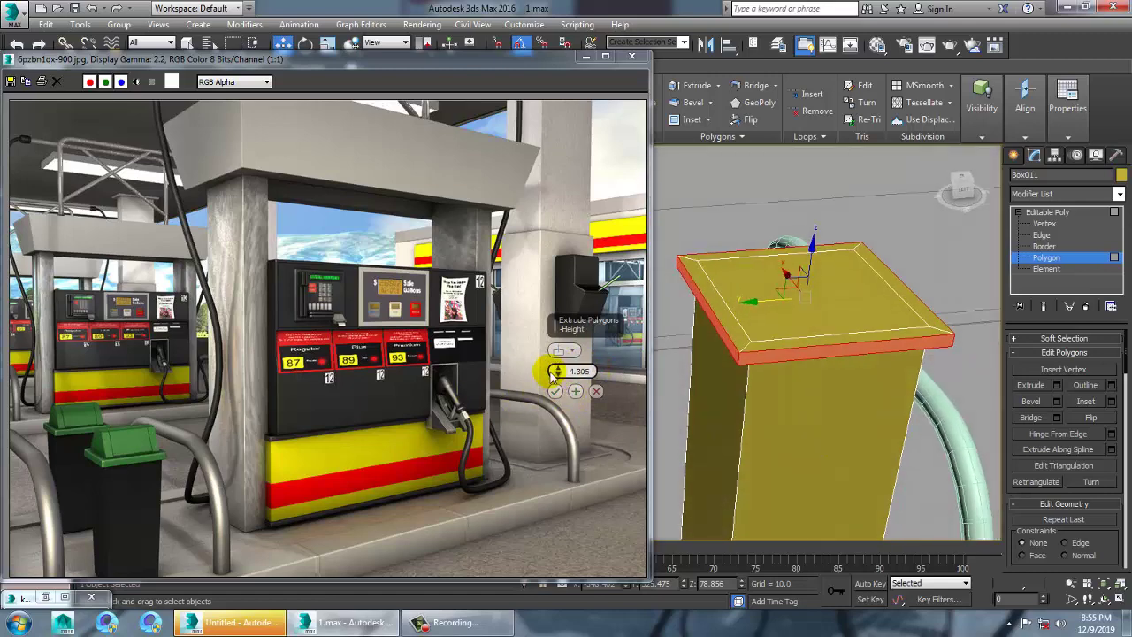
pyautogui.moveTo(560, 376)
pyautogui.mouseDown()
pyautogui.moveTo(561, 390)
pyautogui.moveTo(556, 380)
pyautogui.mouseUp()
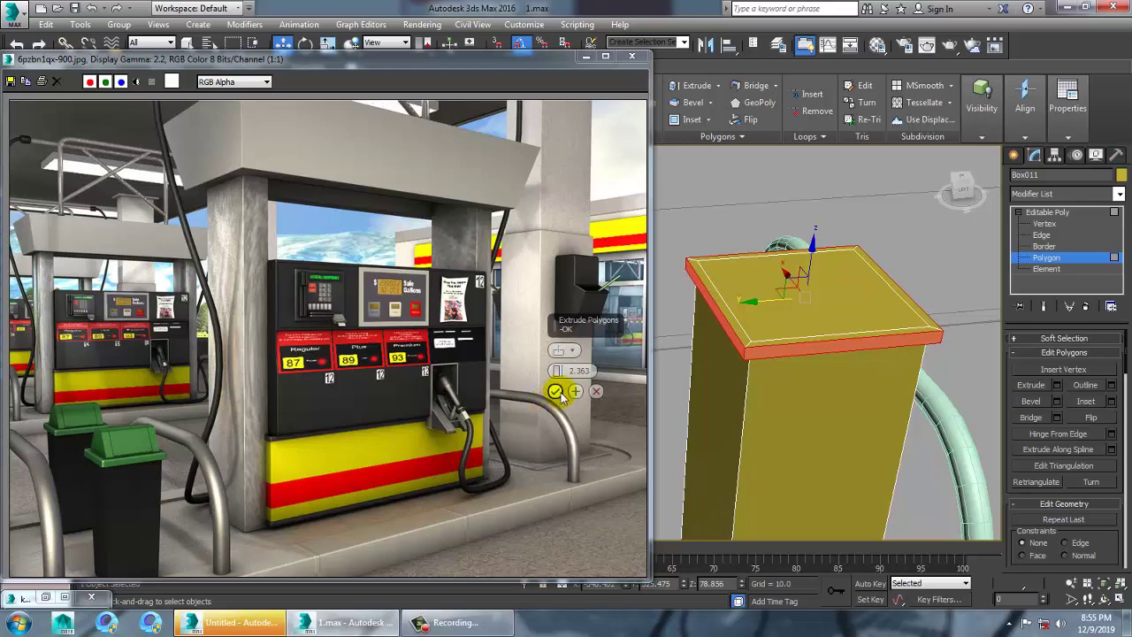
pyautogui.click(555, 391)
# Bevel the bin's top polygon upward by about 16.7 with an outline of -1.0 to form the lid.
pyautogui.keyDown('alt'); pyautogui.moveTo(904, 391); pyautogui.dragTo(828, 383, button='middle'); pyautogui.keyUp('alt')
pyautogui.click(810, 348)
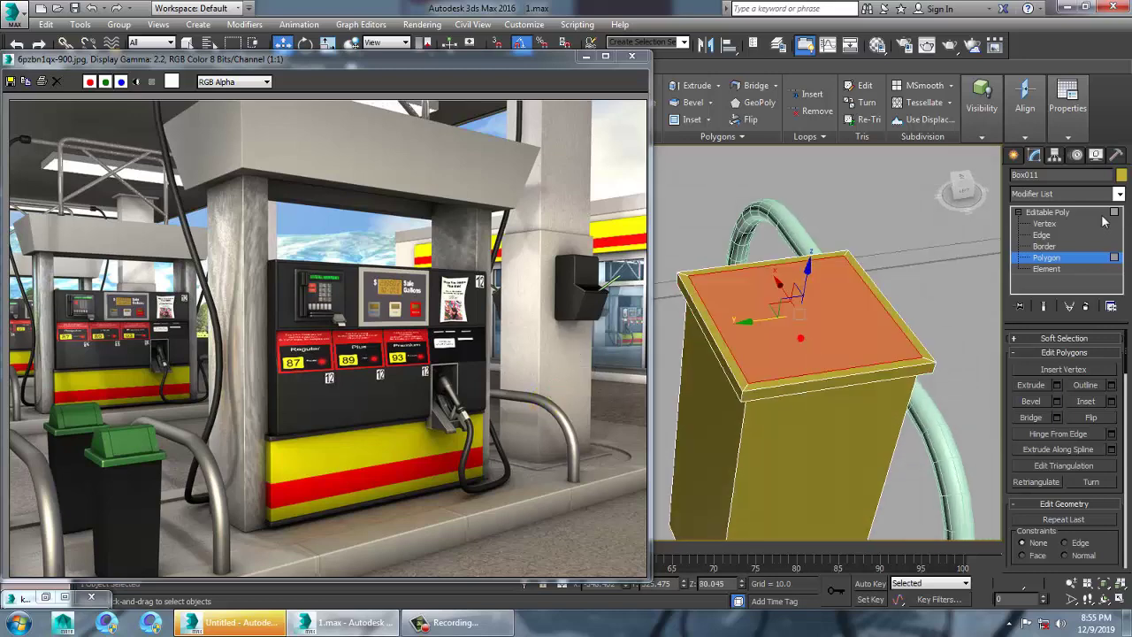
pyautogui.click(1059, 402)
pyautogui.keyDown('alt'); pyautogui.moveTo(898, 349); pyautogui.dragTo(964, 252, button='middle'); pyautogui.keyUp('alt')
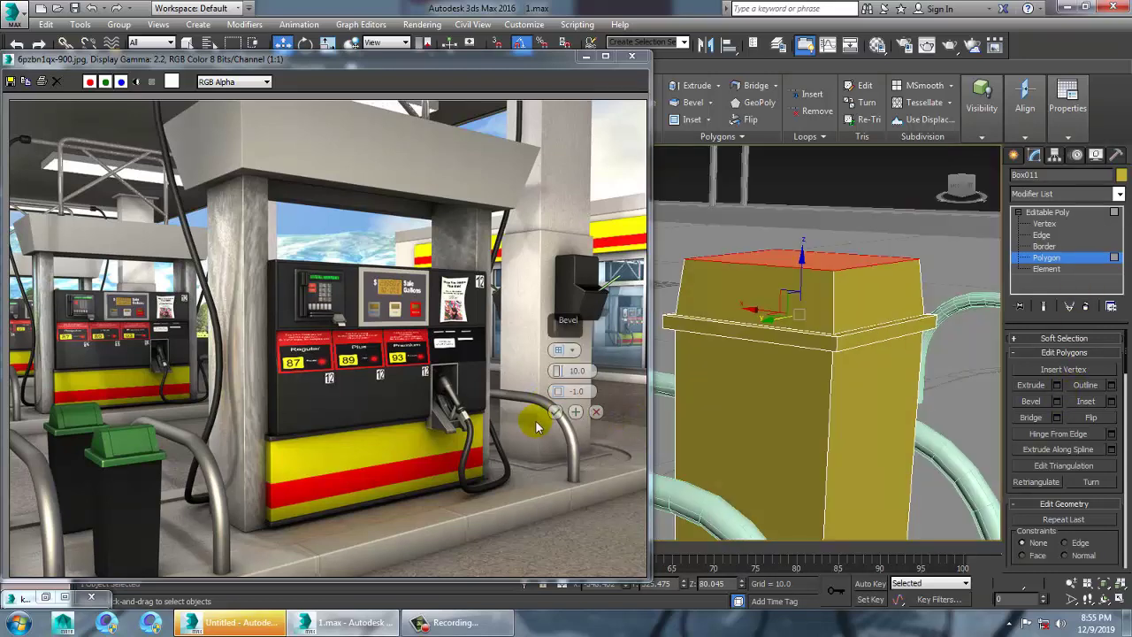
pyautogui.moveTo(558, 372); pyautogui.dragTo(566, 354)
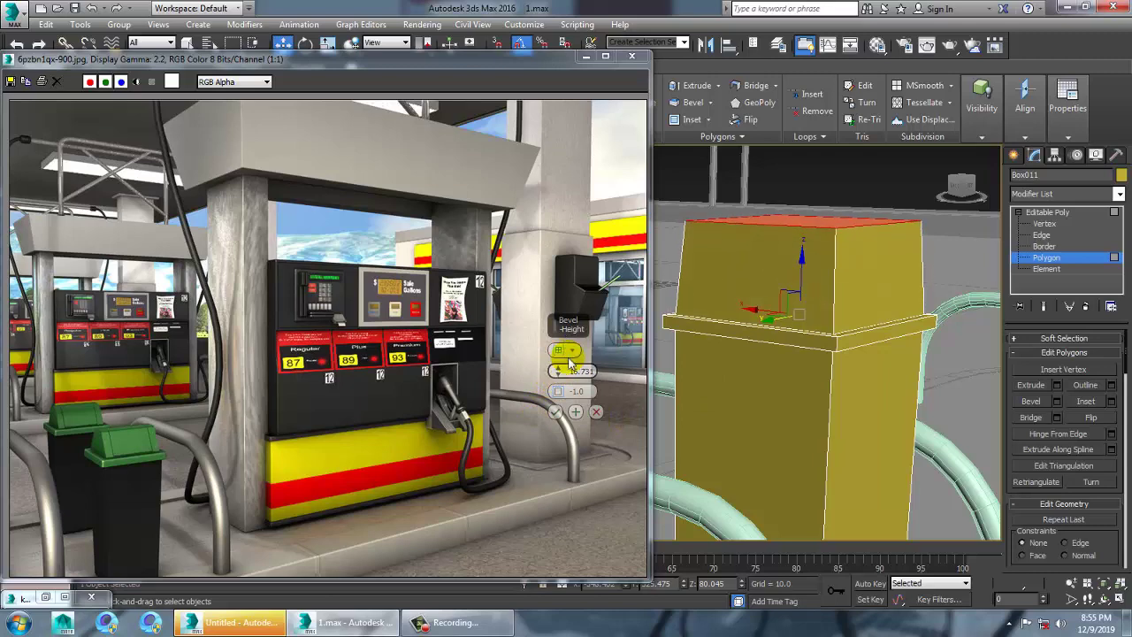
pyautogui.click(554, 411)
# Scale the vertices of the bin lid's top face inward along one axis so the lid tapers to a narrower top.
pyautogui.keyDown('alt'); pyautogui.moveTo(831, 381); pyautogui.dragTo(919, 389, button='middle'); pyautogui.keyUp('alt')
pyautogui.press('1')
pyautogui.press('z')
pyautogui.keyDown('alt'); pyautogui.moveTo(898, 308); pyautogui.dragTo(800, 309, button='middle'); pyautogui.keyUp('alt')
pyautogui.moveTo(999, 288); pyautogui.dragTo(998, 288)
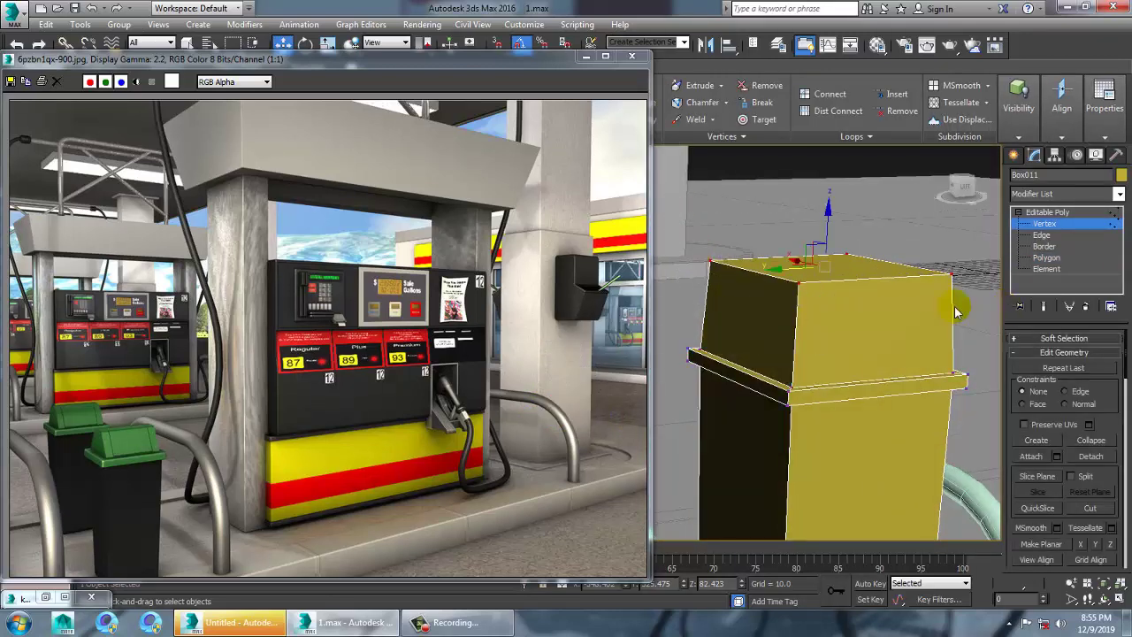
pyautogui.keyDown('alt'); pyautogui.moveTo(997, 289); pyautogui.dragTo(857, 297, button='middle'); pyautogui.keyUp('alt')
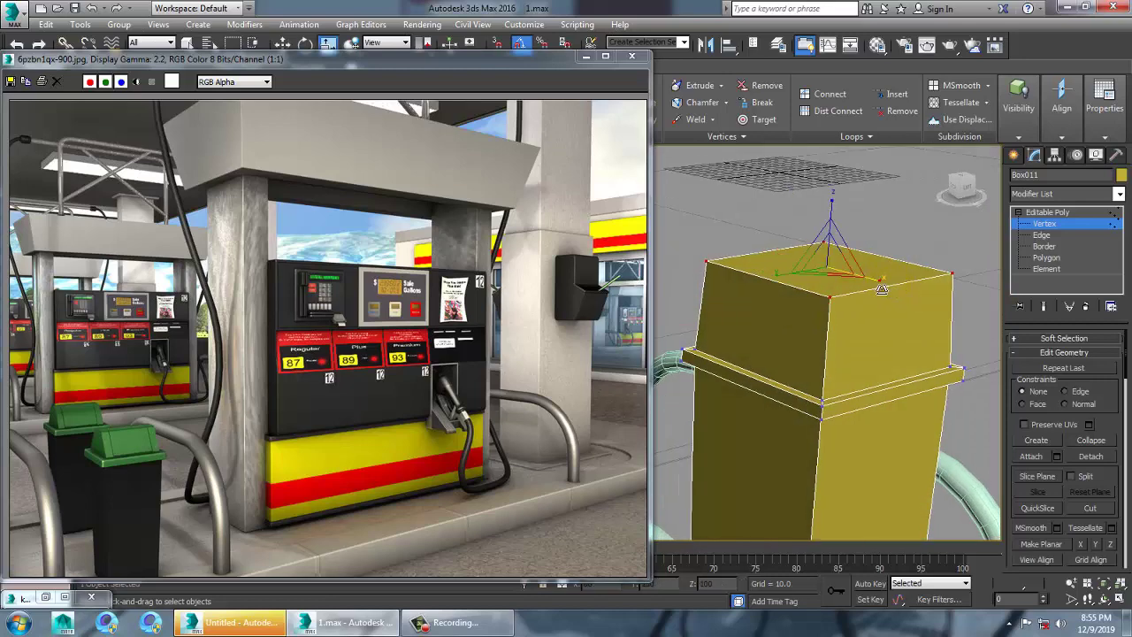
pyautogui.scroll(-5, 866, 341)
pyautogui.keyDown('alt'); pyautogui.moveTo(866, 341); pyautogui.dragTo(803, 363, button='middle'); pyautogui.keyUp('alt')
pyautogui.scroll(4, 856, 307)
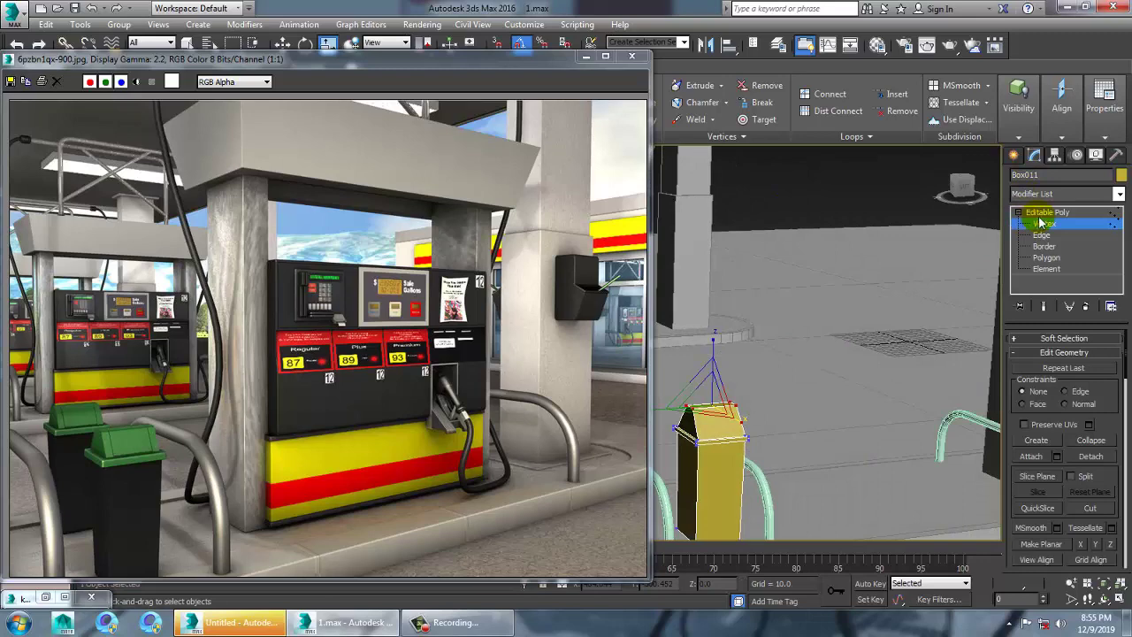
pyautogui.click(1041, 215)
# Scale the whole trash bin down uniformly so it fits between the guard rails as in the reference.
pyautogui.moveTo(752, 442); pyautogui.dragTo(816, 381, button='middle')
pyautogui.keyDown('alt'); pyautogui.moveTo(816, 381); pyautogui.dragTo(804, 380, button='middle'); pyautogui.keyUp('alt')
pyautogui.keyDown('alt'); pyautogui.moveTo(852, 430); pyautogui.dragTo(829, 409, button='middle'); pyautogui.keyUp('alt')
pyautogui.moveTo(829, 409); pyautogui.dragTo(777, 432, button='middle')
pyautogui.moveTo(495, 67); pyautogui.dragTo(483, 114)
pyautogui.moveTo(332, 48); pyautogui.dragTo(333, 69)
pyautogui.moveTo(783, 460); pyautogui.dragTo(792, 485)
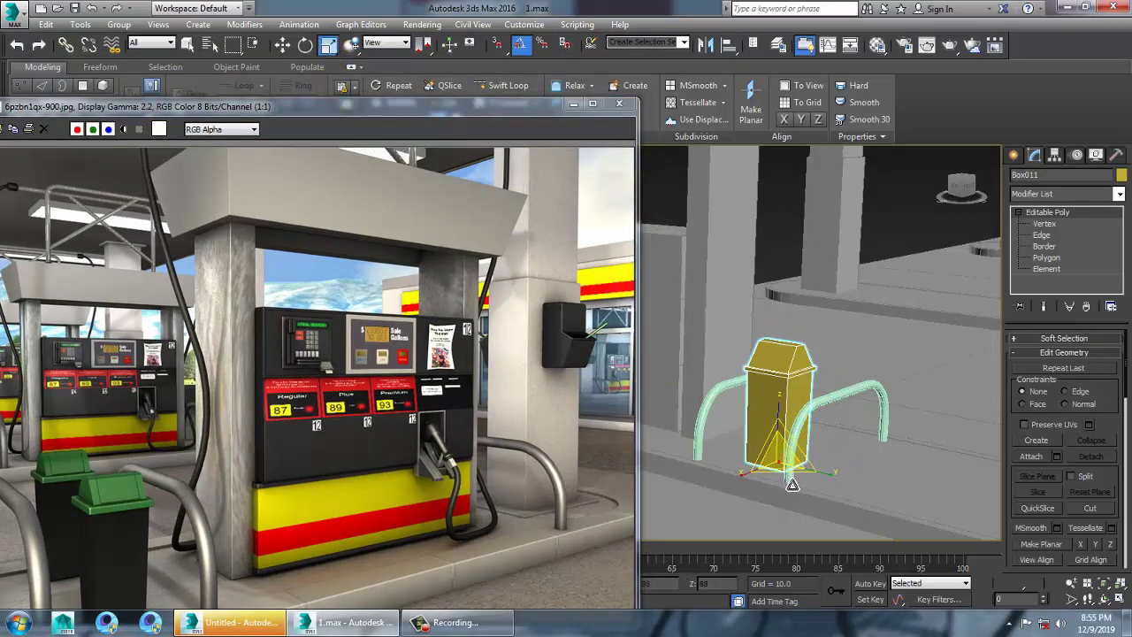
# Make one copy of the trash bin beside the original, between the two guard rails.
pyautogui.keyDown('alt'); pyautogui.moveTo(793, 485); pyautogui.dragTo(823, 465, button='middle'); pyautogui.keyUp('alt')
pyautogui.press('w')
pyautogui.keyDown('shift'); pyautogui.moveTo(826, 461); pyautogui.dragTo(906, 444); pyautogui.keyUp('shift')
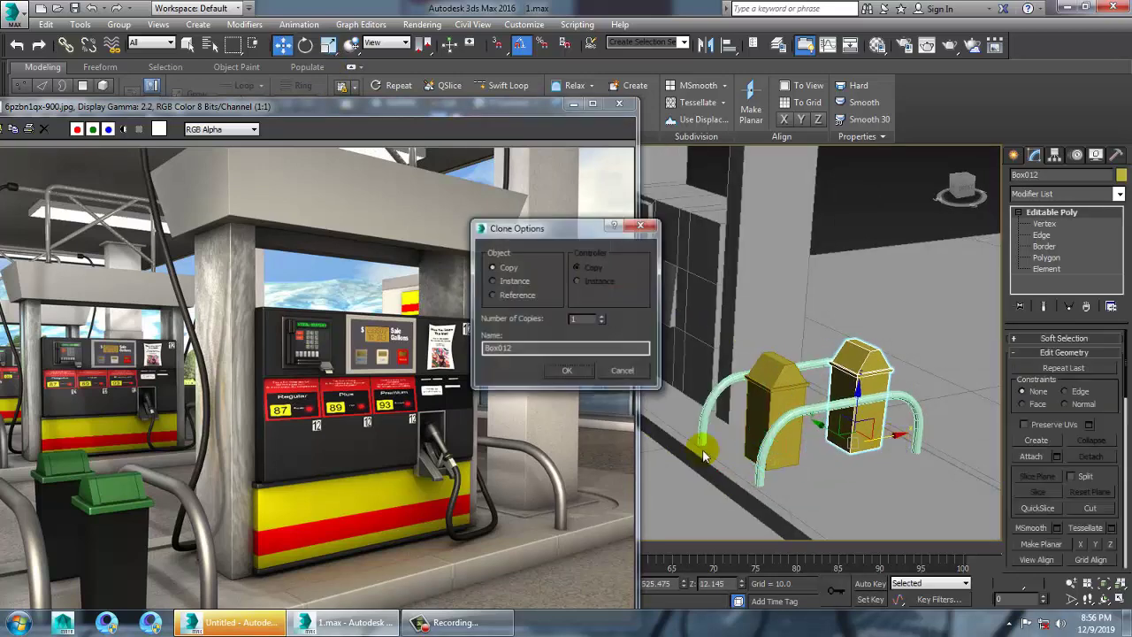
pyautogui.click(567, 370)
pyautogui.keyDown('alt'); pyautogui.moveTo(763, 411); pyautogui.dragTo(797, 356, button='middle'); pyautogui.keyUp('alt')
# Bring up the gas station overview reference image and put away the pump close-up.
pyautogui.click(940, 359)
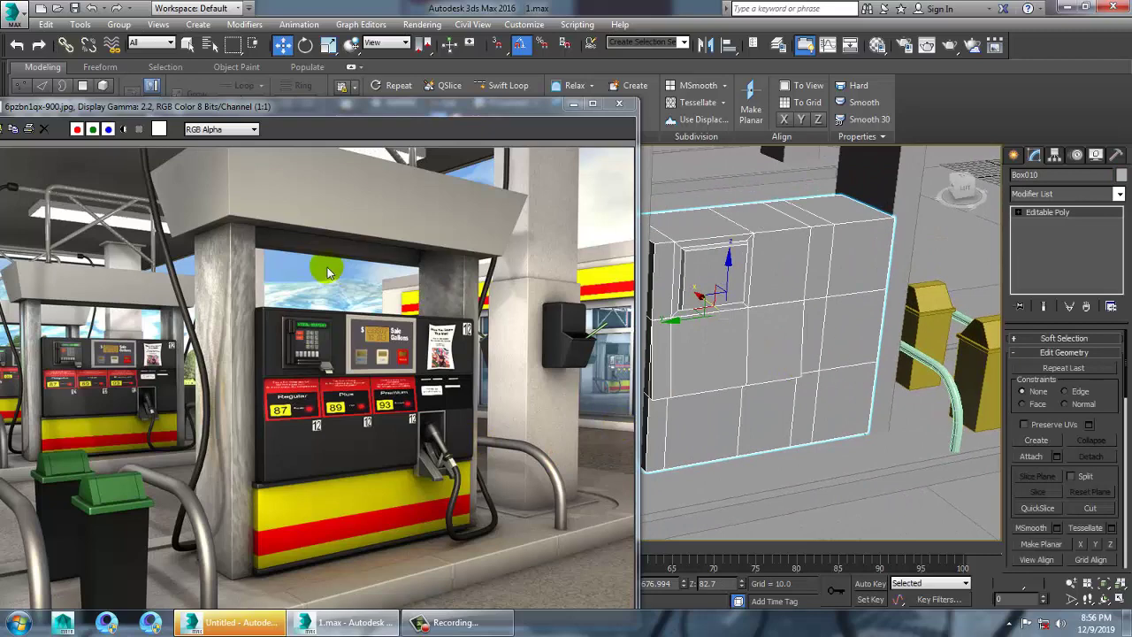
pyautogui.moveTo(266, 106); pyautogui.dragTo(832, 367)
pyautogui.click(42, 598)
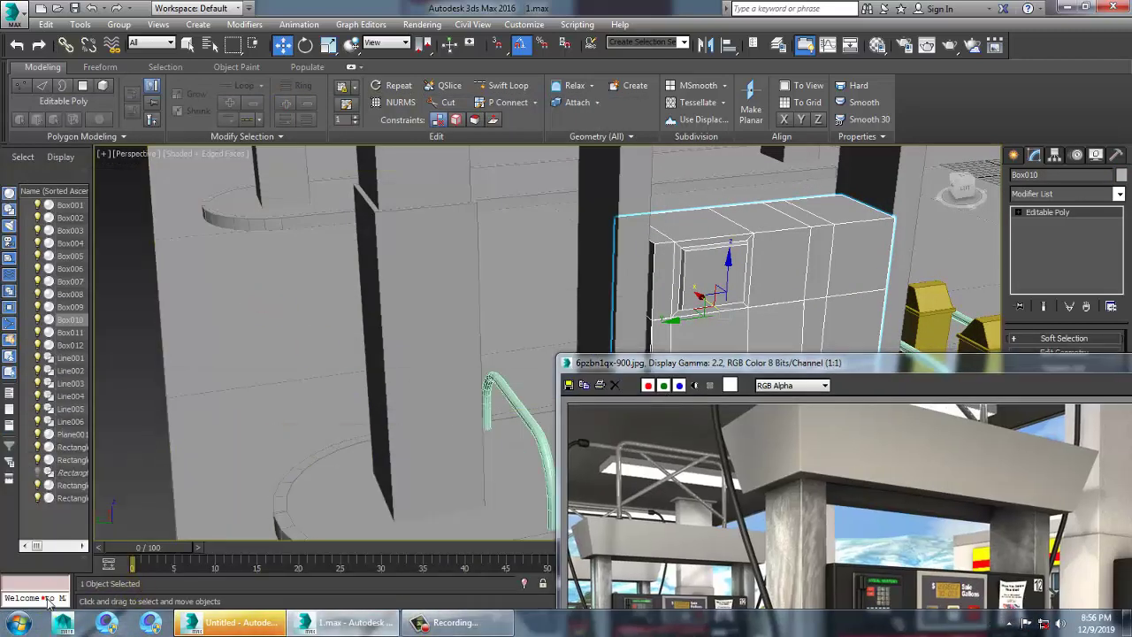
pyautogui.moveTo(988, 369); pyautogui.dragTo(563, 387)
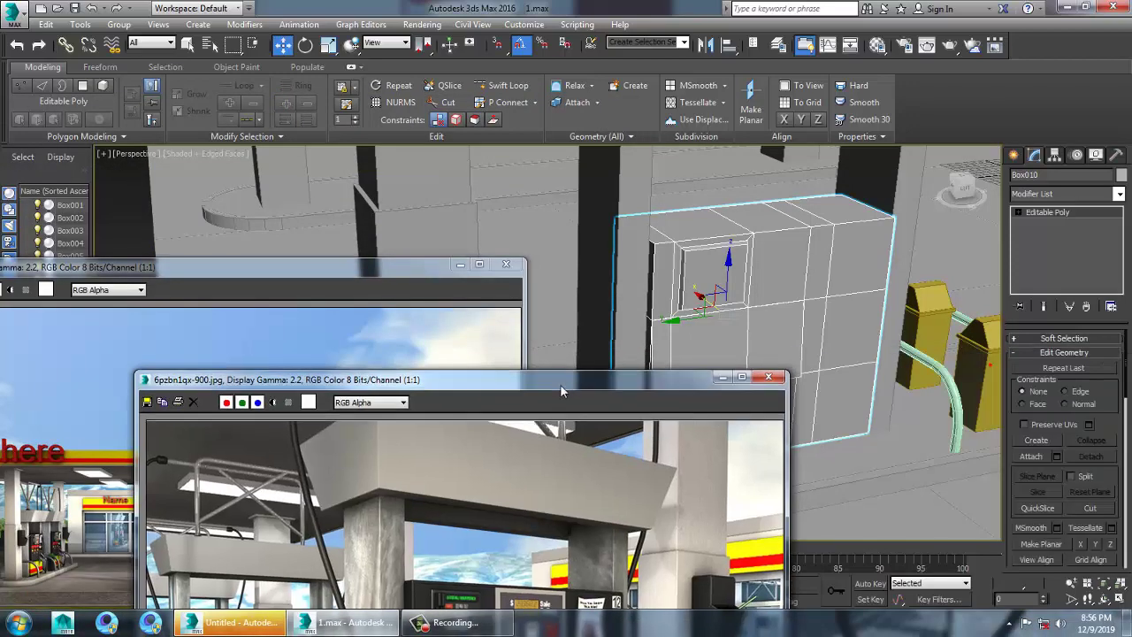
pyautogui.click(724, 377)
pyautogui.click(771, 359)
# Draw a flat box about 191 long and 120 wide in the Top view, between the first two pump islands.
pyautogui.scroll(-8, 778, 360)
pyautogui.keyDown('alt'); pyautogui.moveTo(778, 361); pyautogui.dragTo(850, 361, button='middle'); pyautogui.keyUp('alt')
pyautogui.keyDown('alt'); pyautogui.moveTo(755, 433); pyautogui.dragTo(809, 398, button='middle'); pyautogui.keyUp('alt')
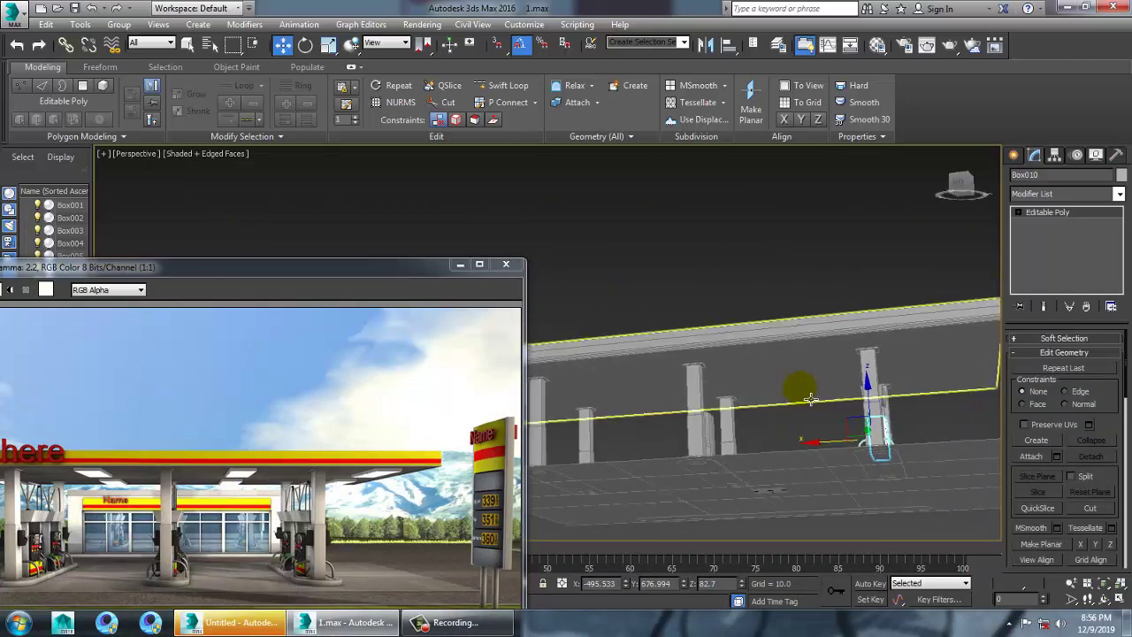
pyautogui.scroll(3, 810, 397)
pyautogui.click(1014, 154)
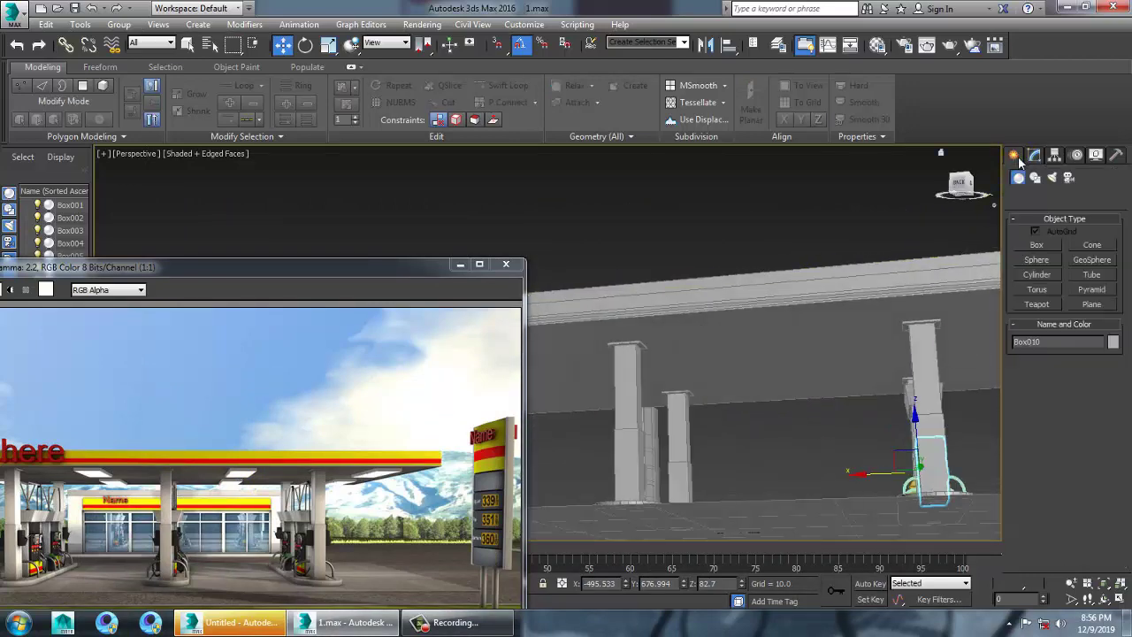
pyautogui.click(1037, 244)
pyautogui.hotkey('alt', 'w')
pyautogui.moveTo(412, 224); pyautogui.dragTo(387, 222, button='middle')
pyautogui.hotkey('alt', 'w')
pyautogui.moveTo(571, 256); pyautogui.dragTo(573, 289, button='middle')
pyautogui.moveTo(752, 291); pyautogui.dragTo(718, 264, button='middle')
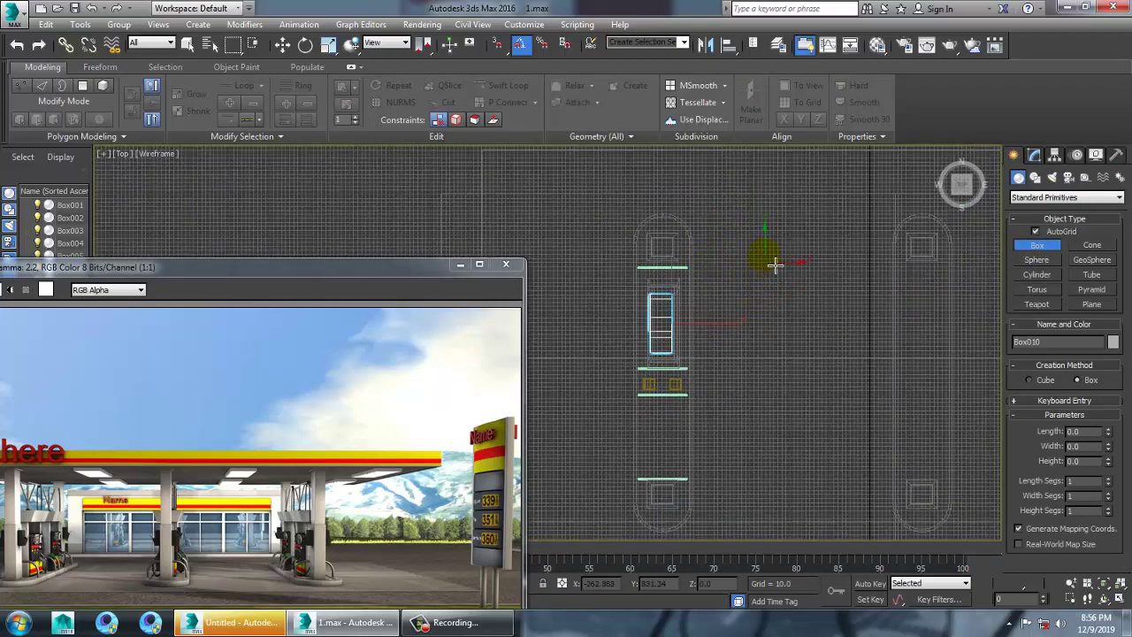
pyautogui.moveTo(772, 245); pyautogui.dragTo(819, 323)
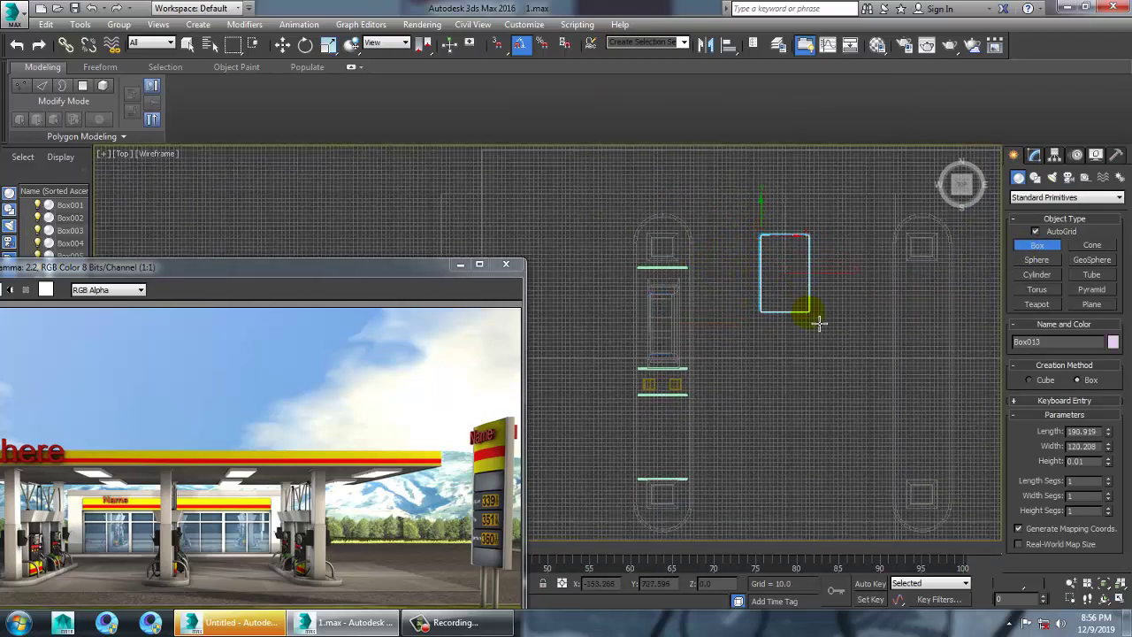
pyautogui.press('w')
# Raise the flat box to the underside of the canopy, at about Z 370.
pyautogui.hotkey('alt', 'w')
pyautogui.middleClick(874, 422)
pyautogui.hotkey('alt', 'w')
pyautogui.press('z')
pyautogui.keyDown('alt'); pyautogui.moveTo(864, 448); pyautogui.dragTo(750, 457, button='middle'); pyautogui.keyUp('alt')
pyautogui.scroll(-5, 754, 417)
pyautogui.moveTo(708, 432); pyautogui.dragTo(718, 163)
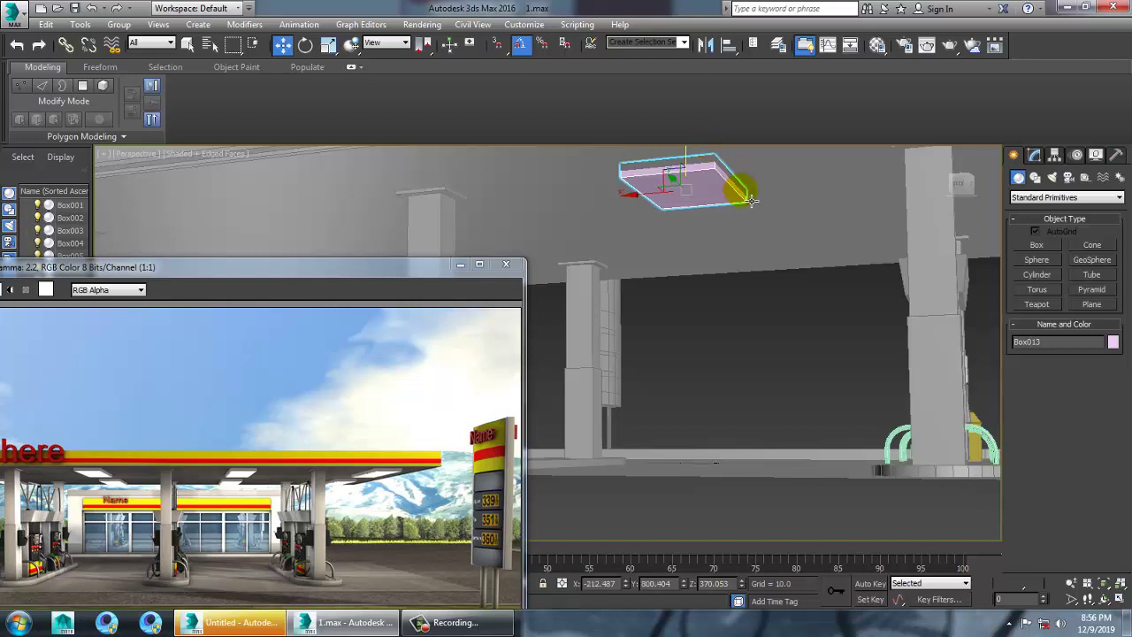
pyautogui.keyDown('alt'); pyautogui.moveTo(741, 191); pyautogui.dragTo(742, 263, button='middle'); pyautogui.keyUp('alt')
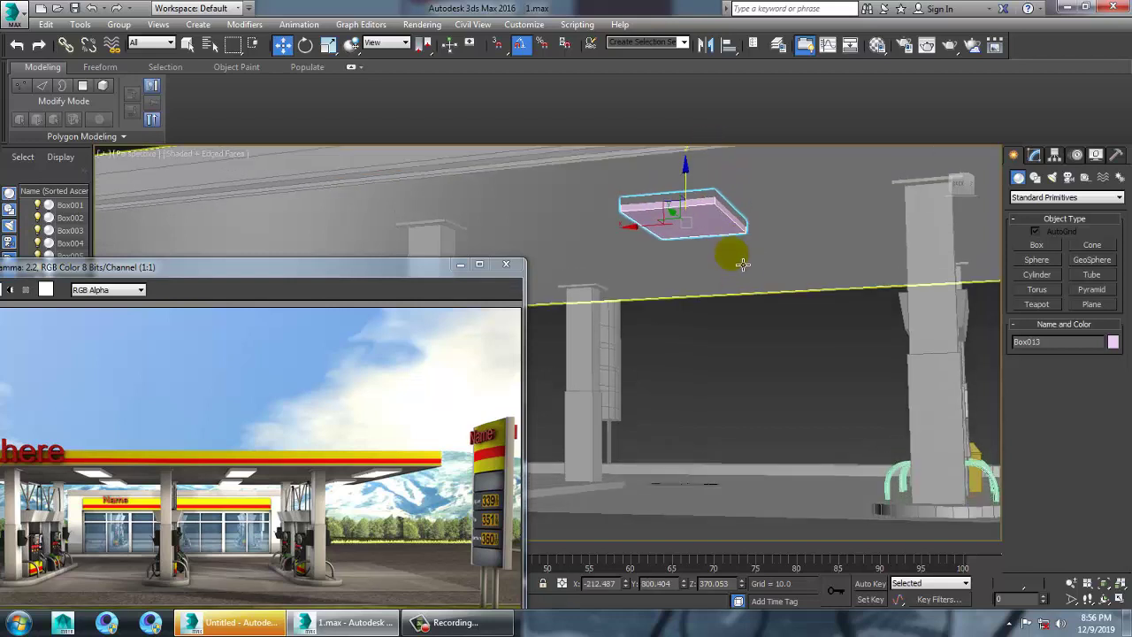
# Convert the box to an Editable Poly and bevel its bottom polygon downward and inward to shape a ceiling light.
pyautogui.rightClick(628, 207)
pyautogui.moveTo(706, 349)
pyautogui.click(851, 366)
pyautogui.keyDown('alt'); pyautogui.moveTo(741, 276); pyautogui.dragTo(720, 251, button='middle'); pyautogui.keyUp('alt')
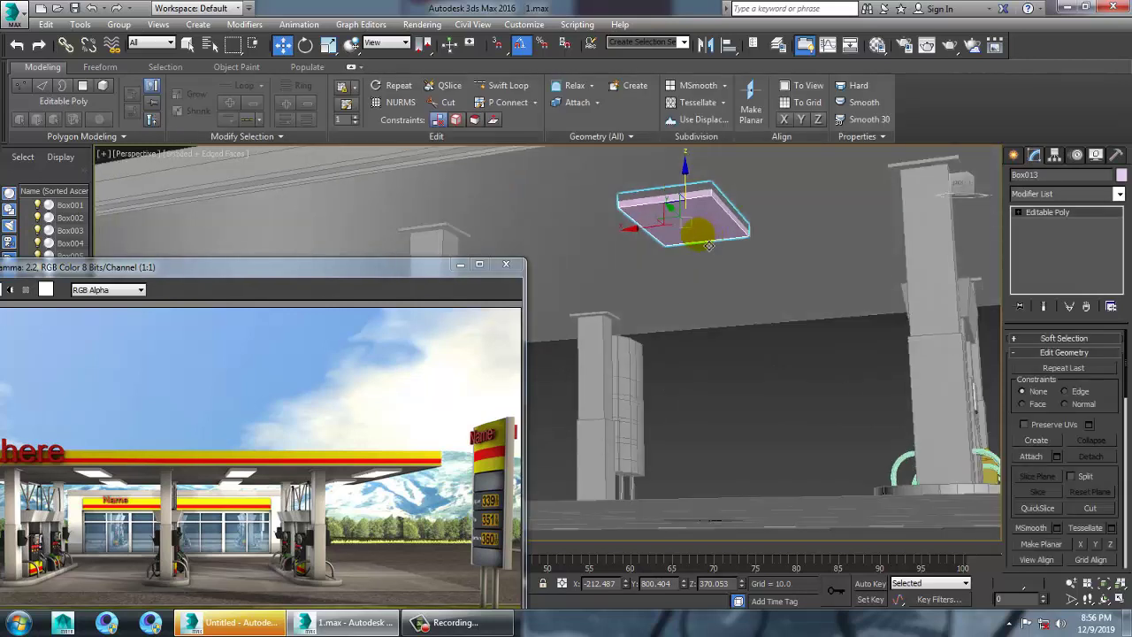
pyautogui.press('4')
pyautogui.click(682, 224)
pyautogui.click(1058, 401)
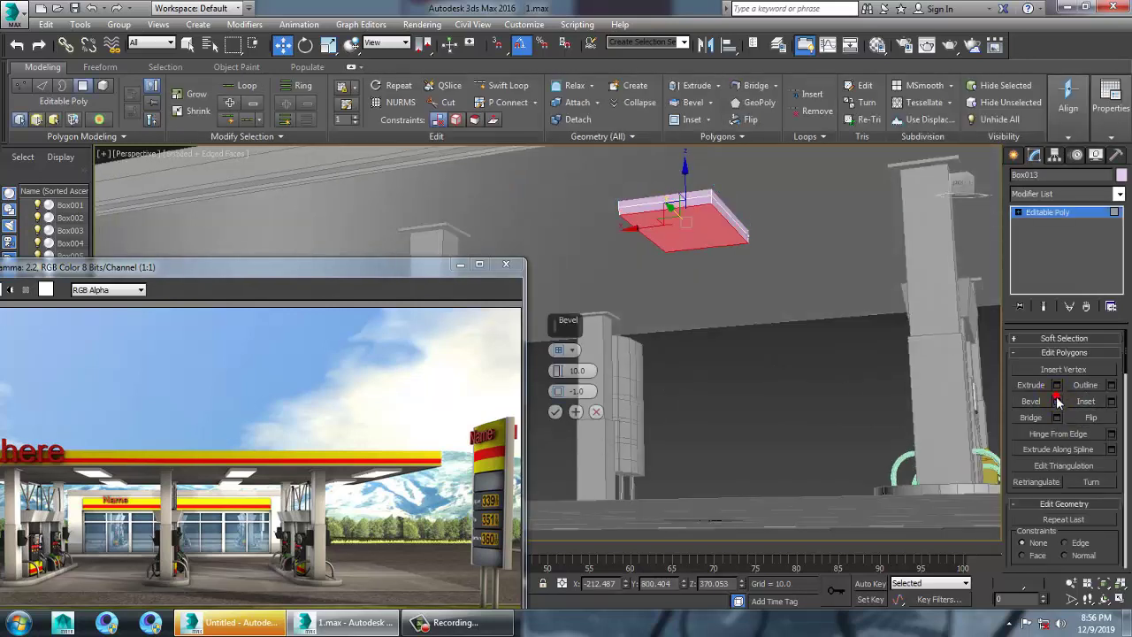
pyautogui.click(556, 412)
pyautogui.click(1073, 213)
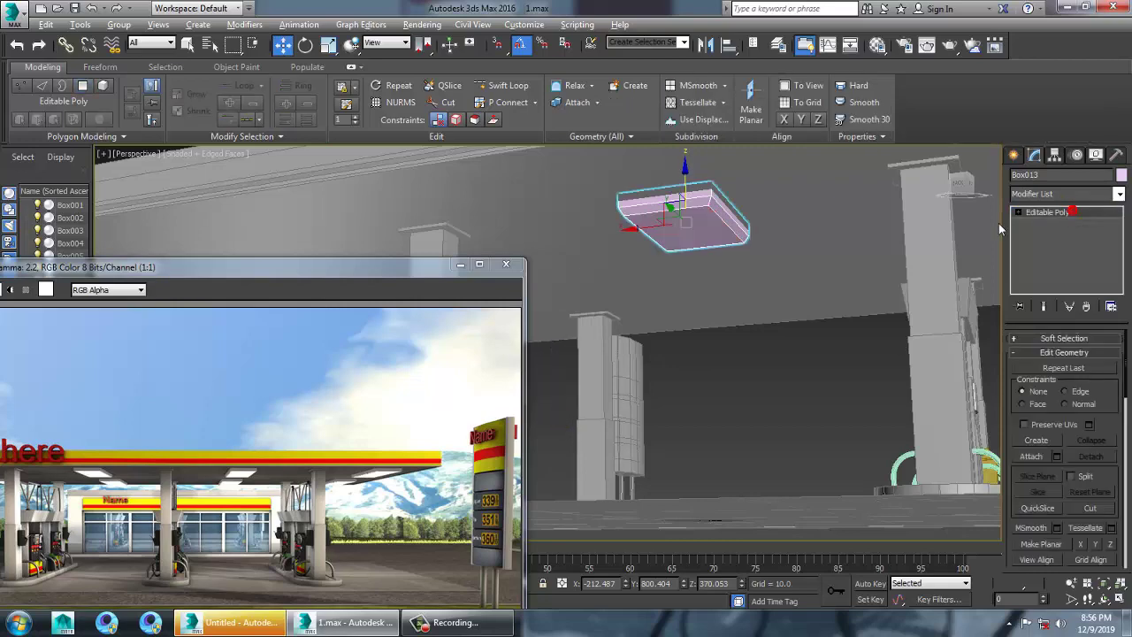
# Copy the ceiling light about 527 units along negative Y, toward the other end of the pump islands.
pyautogui.hotkey('alt', 'w')
pyautogui.rightClick(442, 222)
pyautogui.hotkey('alt', 'w')
pyautogui.moveTo(633, 295); pyautogui.dragTo(668, 292, button='middle')
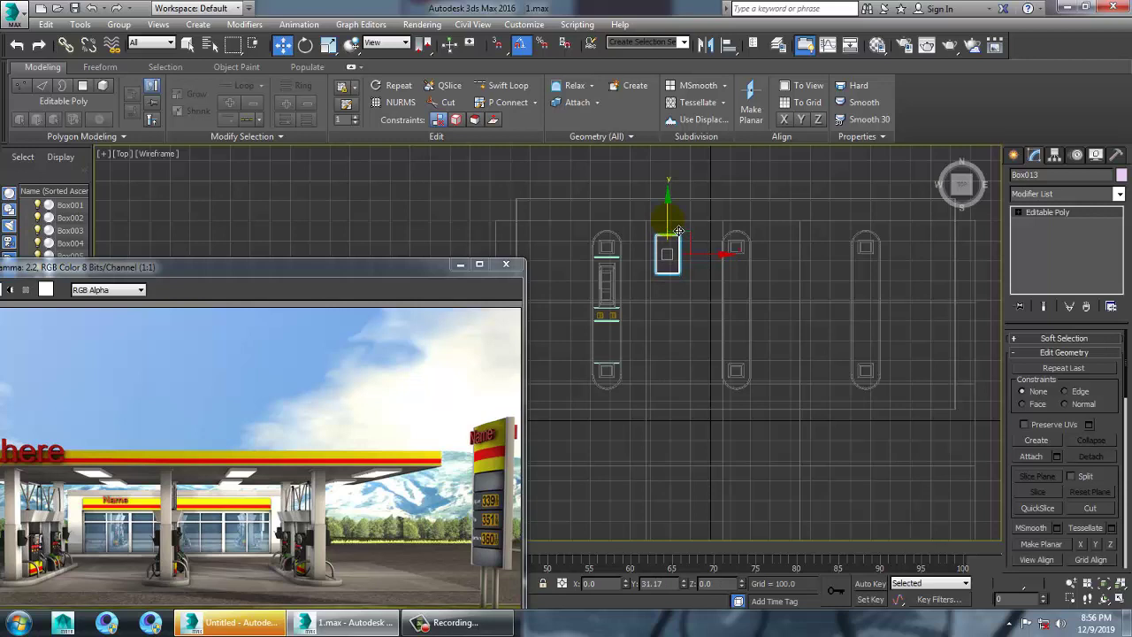
pyautogui.moveTo(679, 233); pyautogui.dragTo(678, 327)
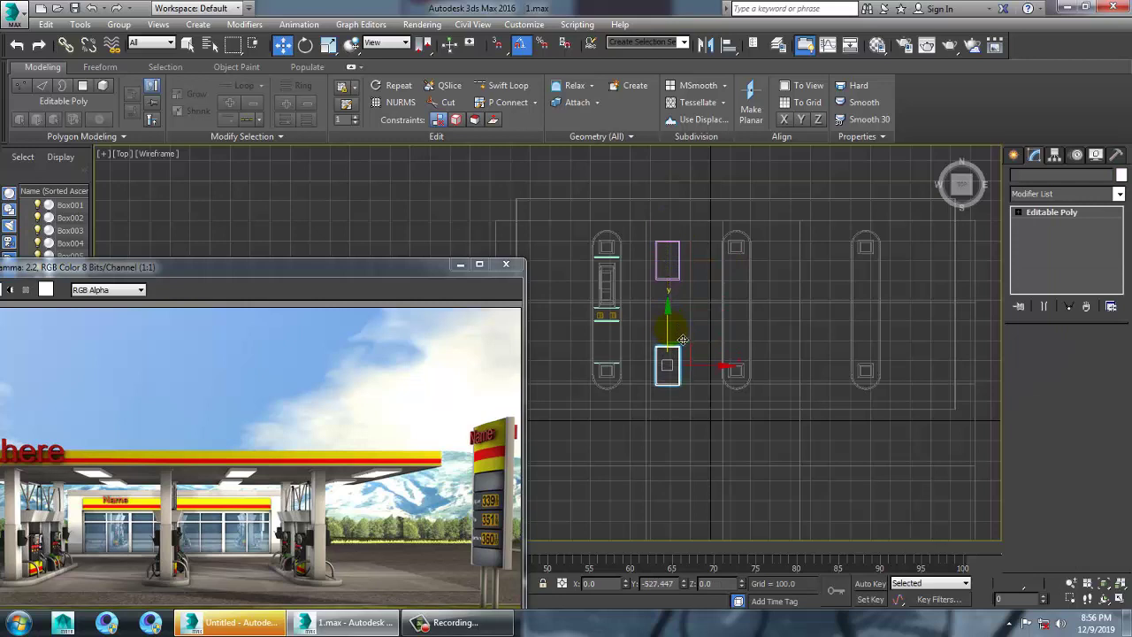
pyautogui.click(580, 369)
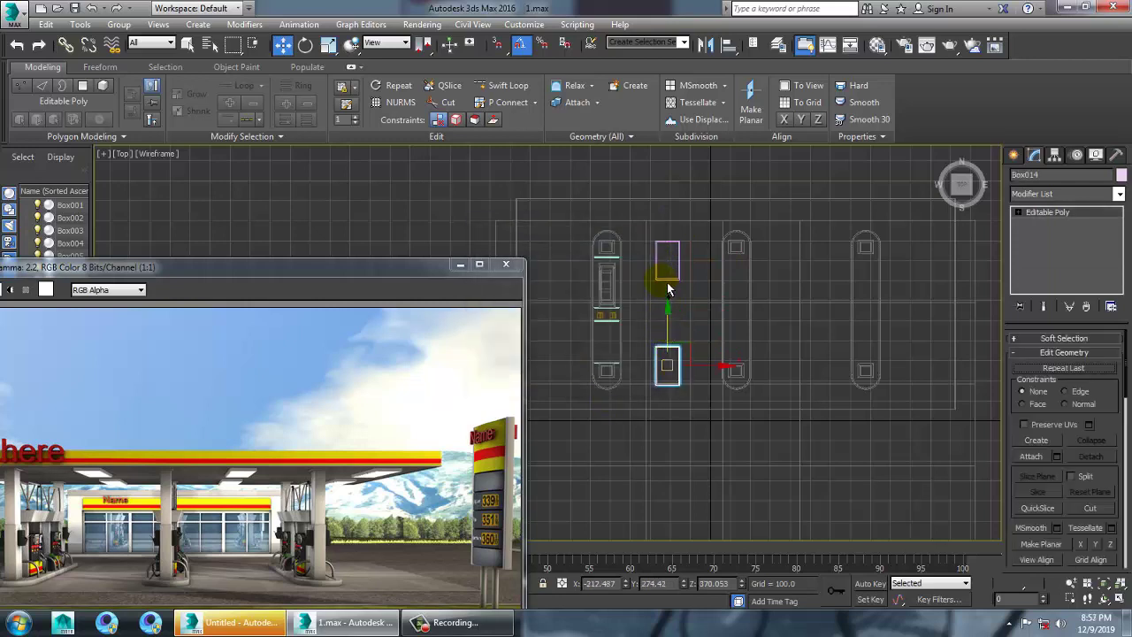
# Copy the pair of ceiling lights about 668 units along X, between the second and third islands, and again beyond the third island.
pyautogui.keyDown('ctrl'); pyautogui.click(667, 283); pyautogui.keyUp('ctrl')
pyautogui.keyDown('shift'); pyautogui.moveTo(722, 333); pyautogui.dragTo(856, 333); pyautogui.keyUp('shift')
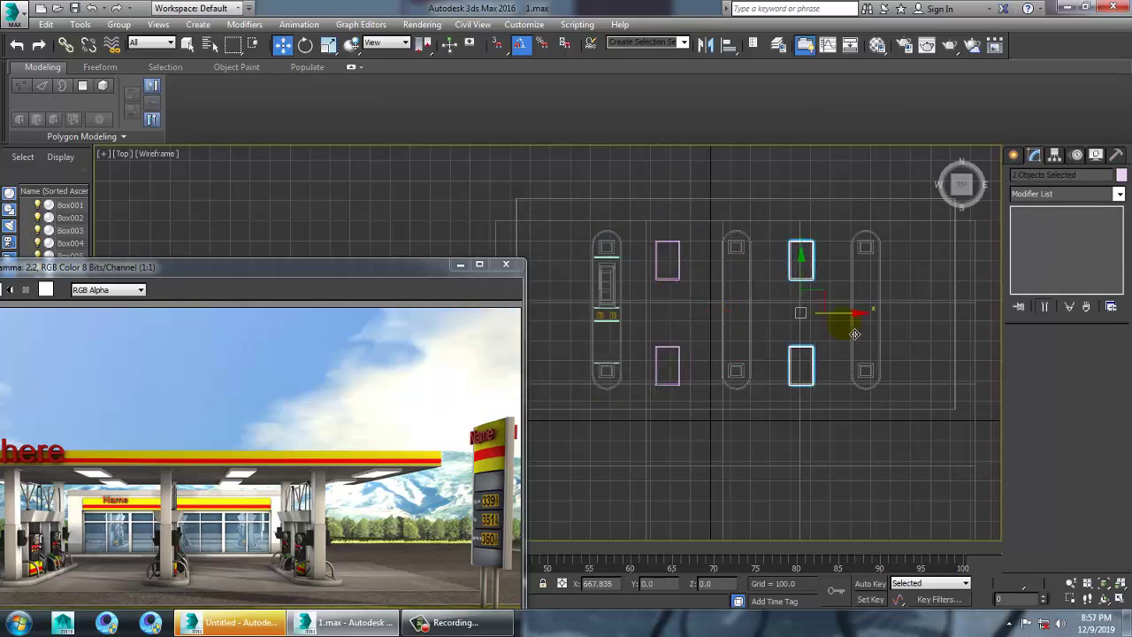
pyautogui.click(577, 370)
pyautogui.moveTo(366, 271); pyautogui.dragTo(434, 219)
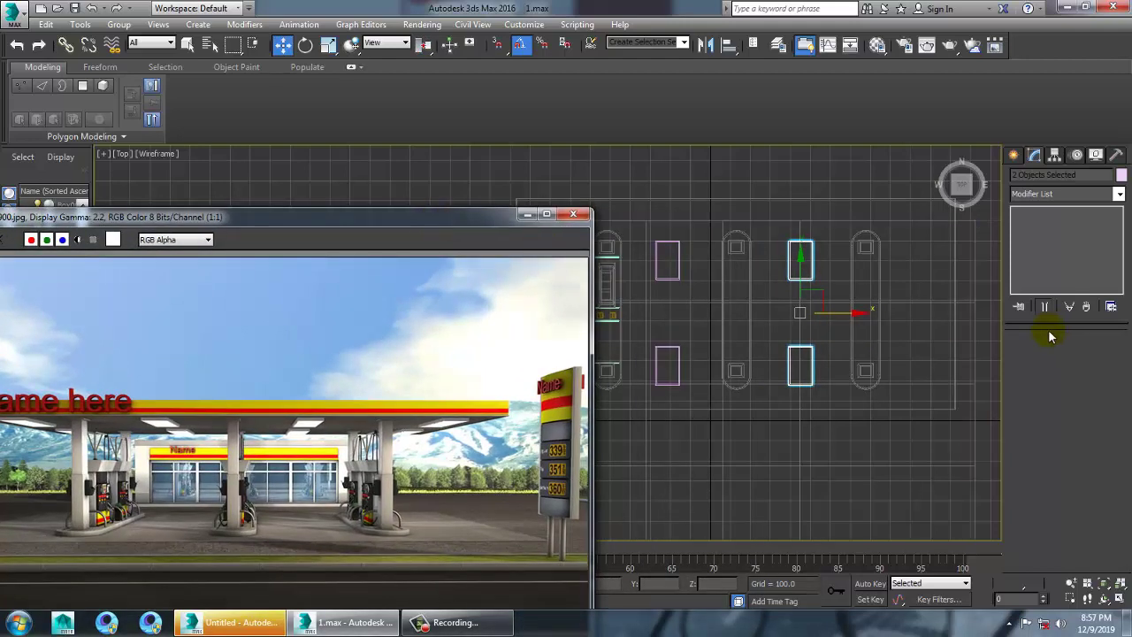
pyautogui.keyDown('shift'); pyautogui.moveTo(859, 321); pyautogui.dragTo(983, 318); pyautogui.keyUp('shift')
pyautogui.click(567, 371)
# Copy the pair of ceiling lights along negative X to the outer side of the first pump island.
pyautogui.scroll(-3, 967, 321)
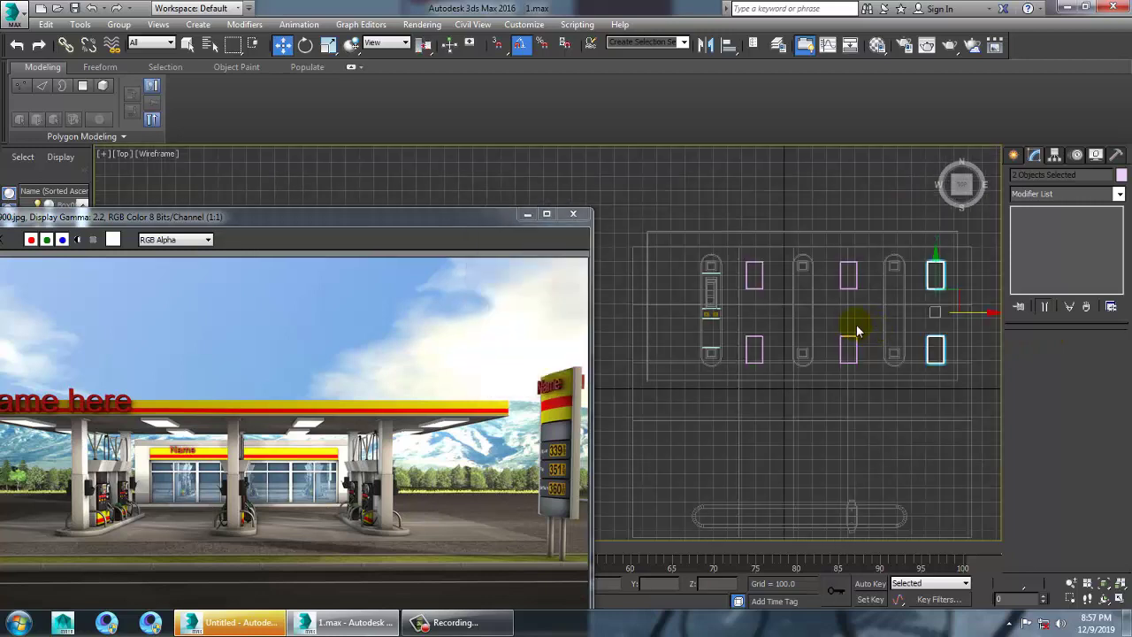
pyautogui.keyDown('shift'); pyautogui.moveTo(992, 323); pyautogui.dragTo(719, 319); pyautogui.keyUp('shift')
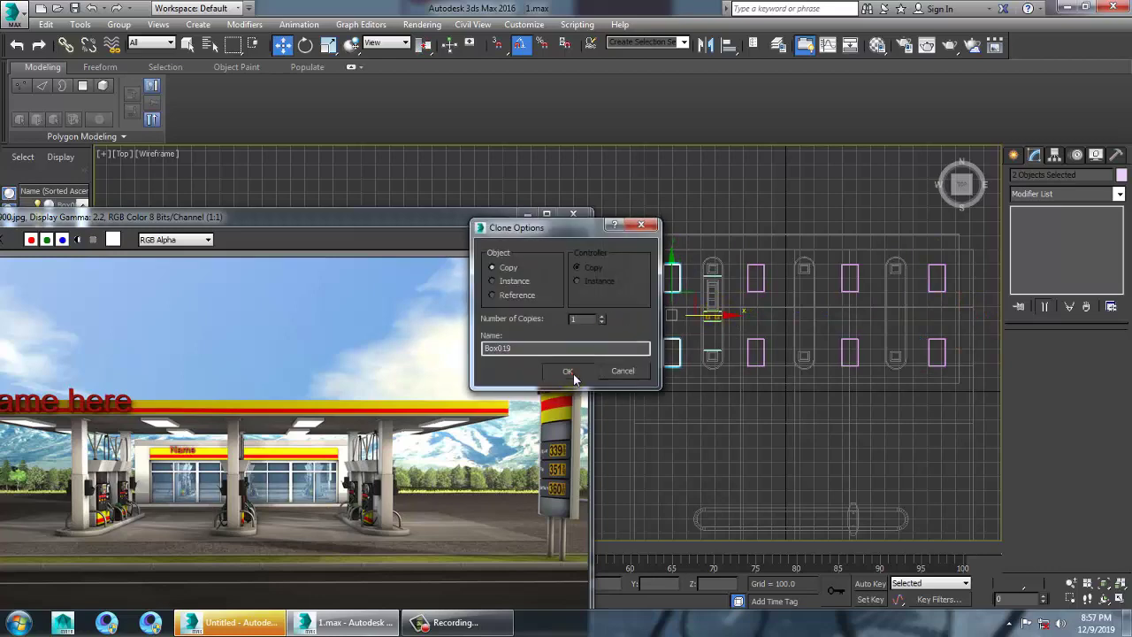
pyautogui.click(574, 376)
# Select every object in the scene and give them all the same grey object color.
pyautogui.hotkey('alt', 'w')
pyautogui.rightClick(799, 431)
pyautogui.hotkey('alt', 'w')
pyautogui.scroll(-6, 800, 414)
pyautogui.moveTo(755, 433)
pyautogui.keyDown('alt'); pyautogui.mouseDown(button='middle')
pyautogui.moveTo(782, 449)
pyautogui.moveTo(890, 392)
pyautogui.moveTo(890, 372)
pyautogui.moveTo(910, 397)
pyautogui.mouseUp(button='middle'); pyautogui.keyUp('alt')
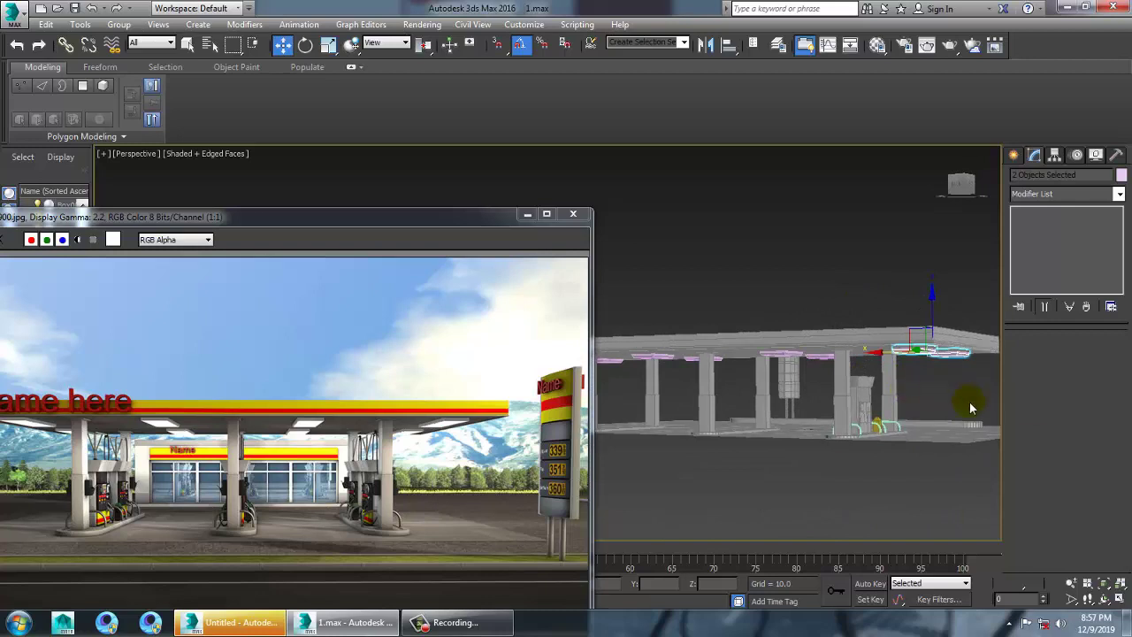
pyautogui.keyDown('alt'); pyautogui.moveTo(989, 404); pyautogui.dragTo(869, 375, button='middle'); pyautogui.keyUp('alt')
pyautogui.scroll(3, 946, 399)
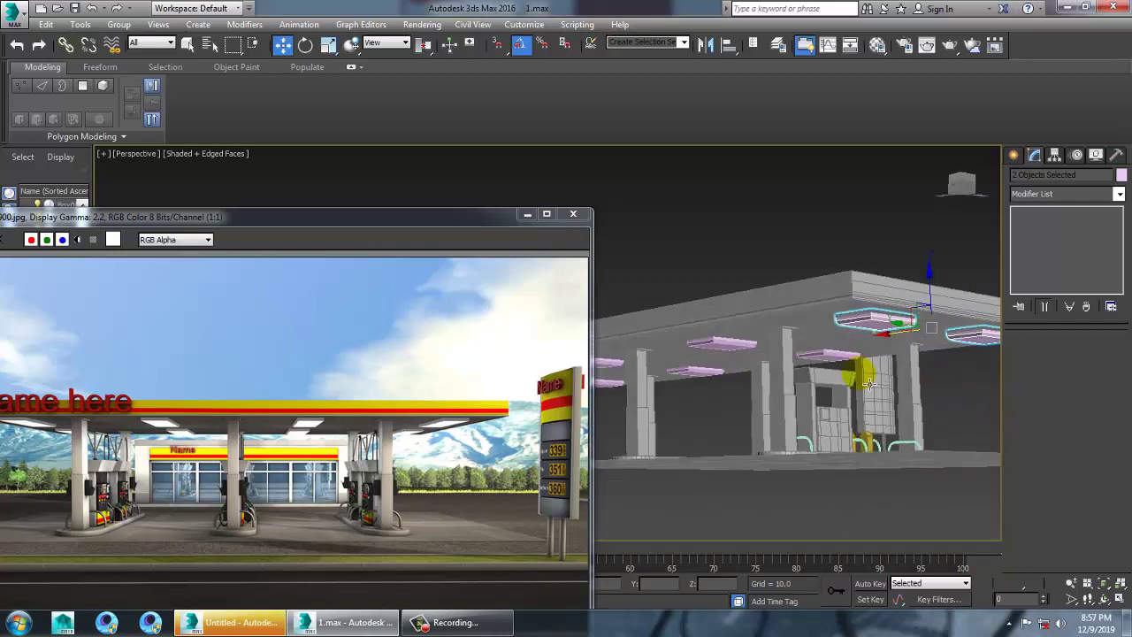
pyautogui.hotkey('ctrl', 'a')
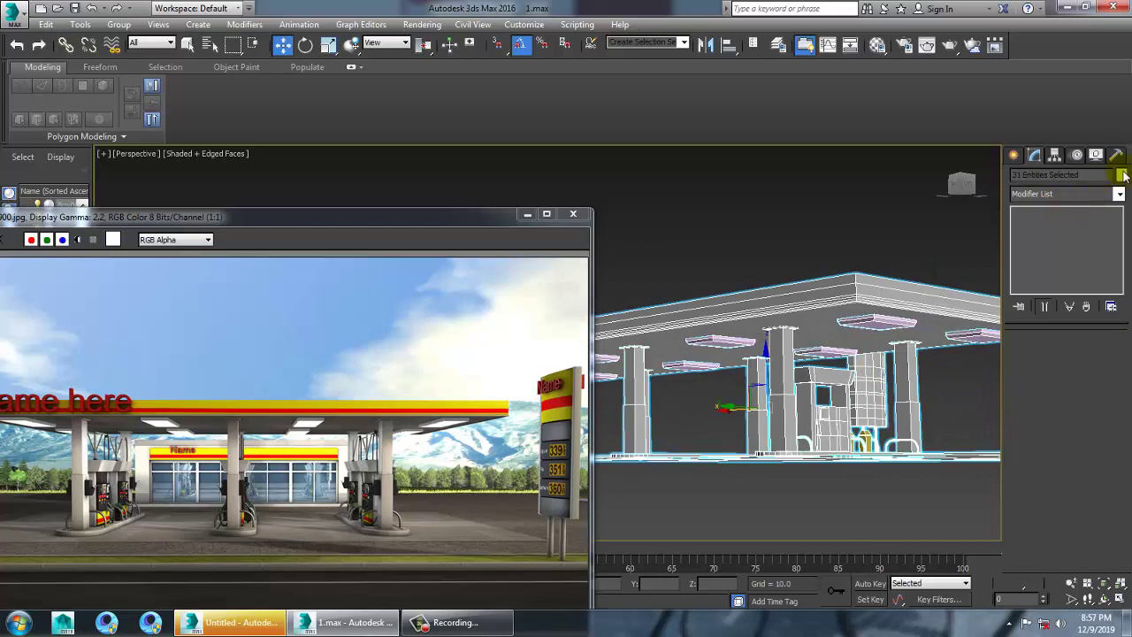
pyautogui.click(1120, 175)
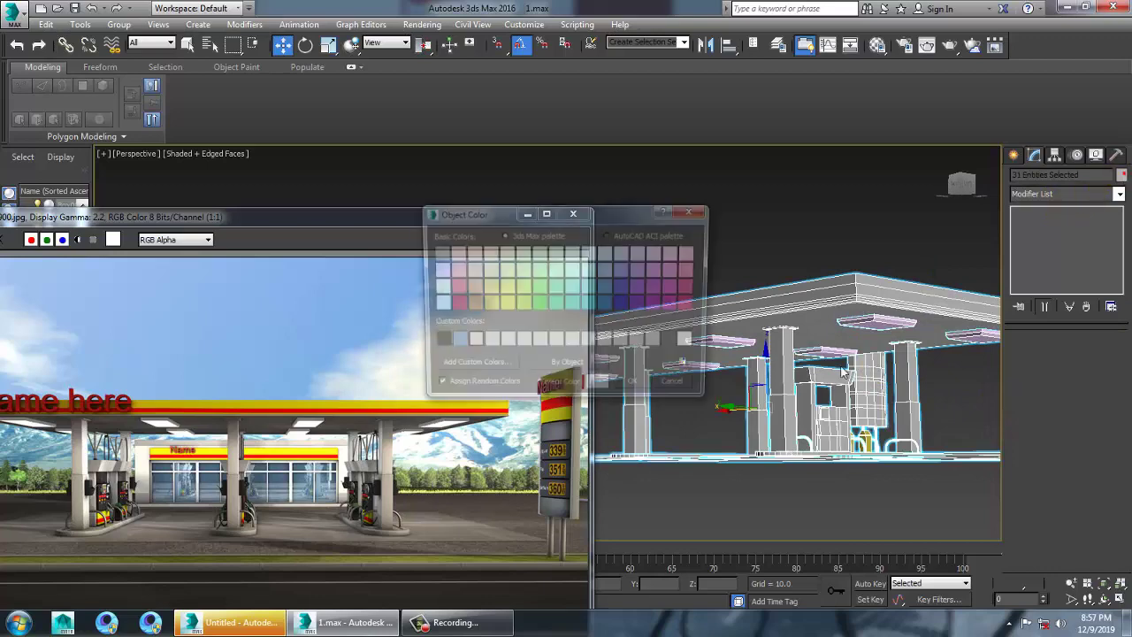
pyautogui.click(639, 388)
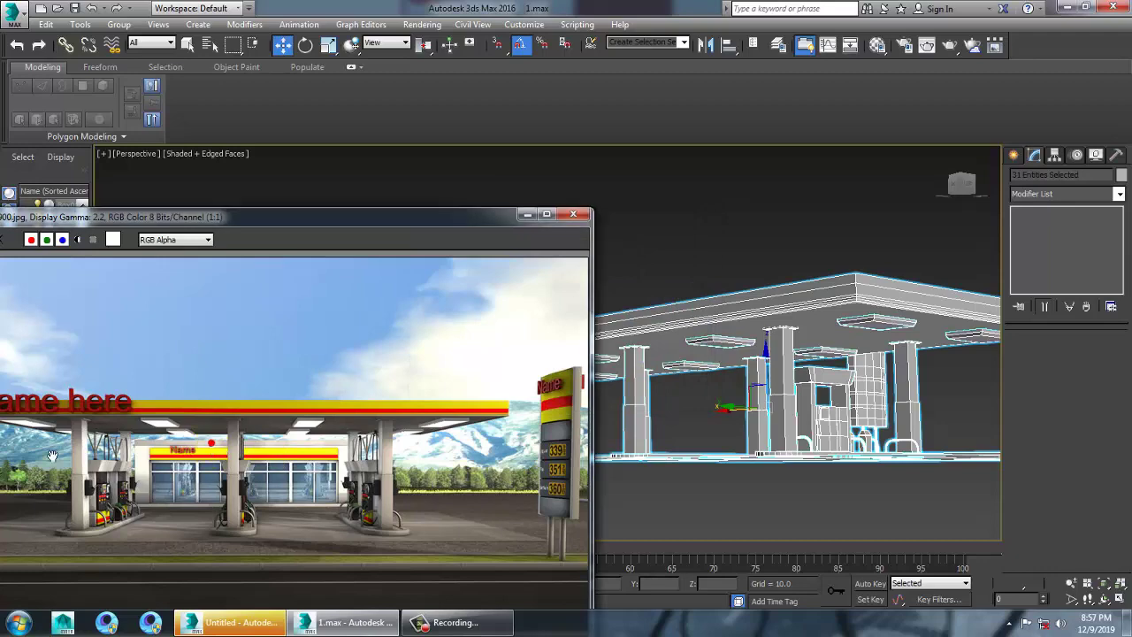
# Examine the overview and pump close-up reference images for remaining details, putting each away after viewing.
pyautogui.scroll(1, 50, 453)
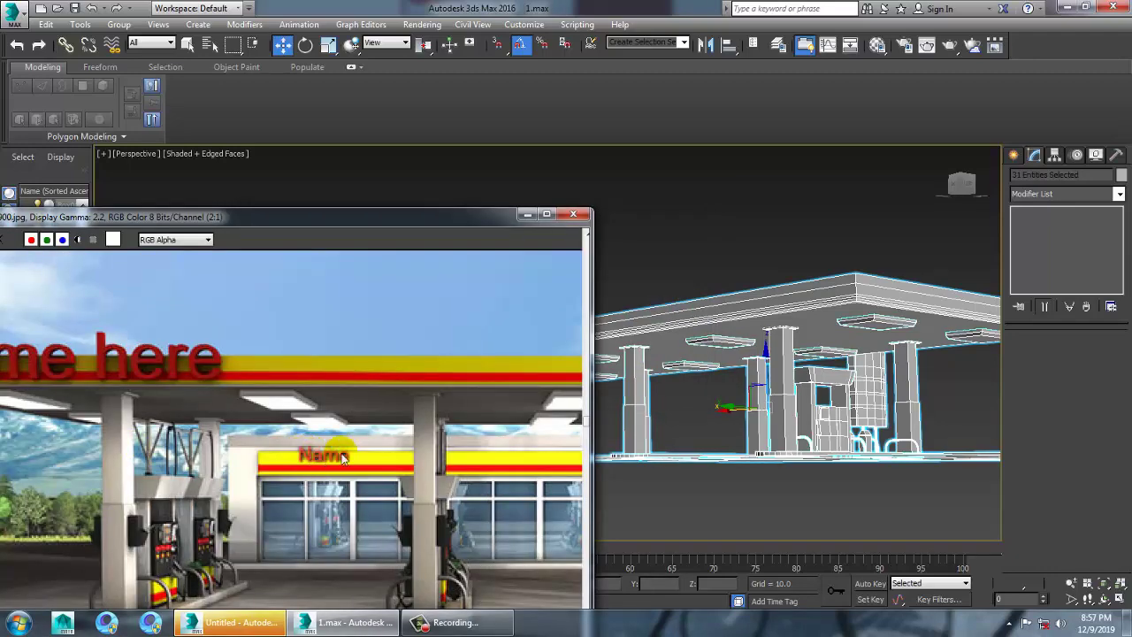
pyautogui.click(529, 214)
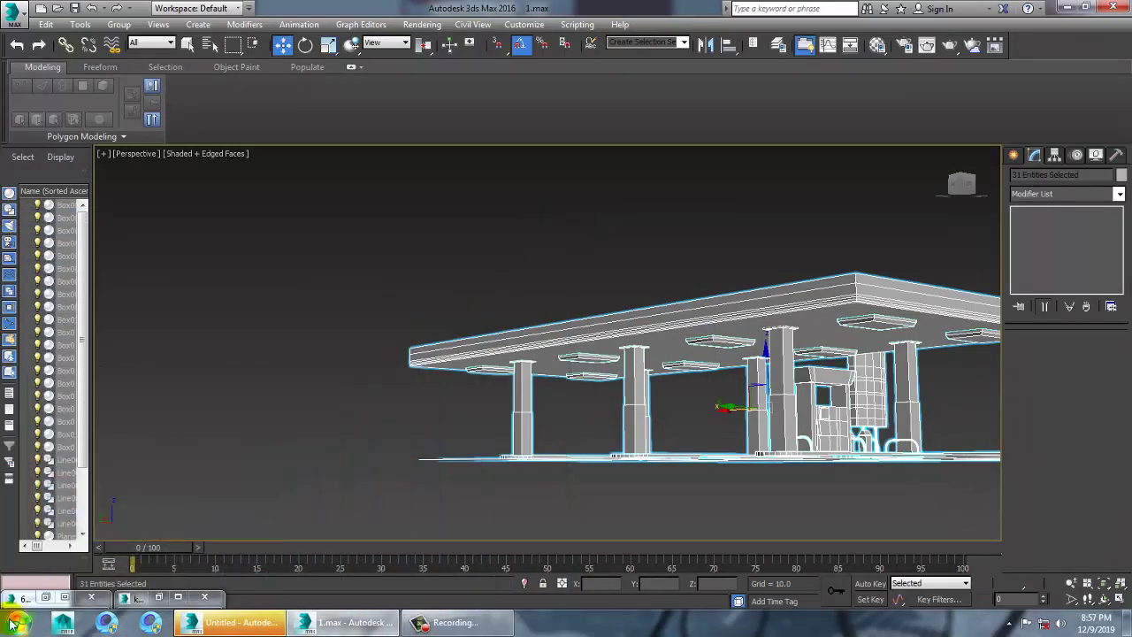
pyautogui.click(50, 597)
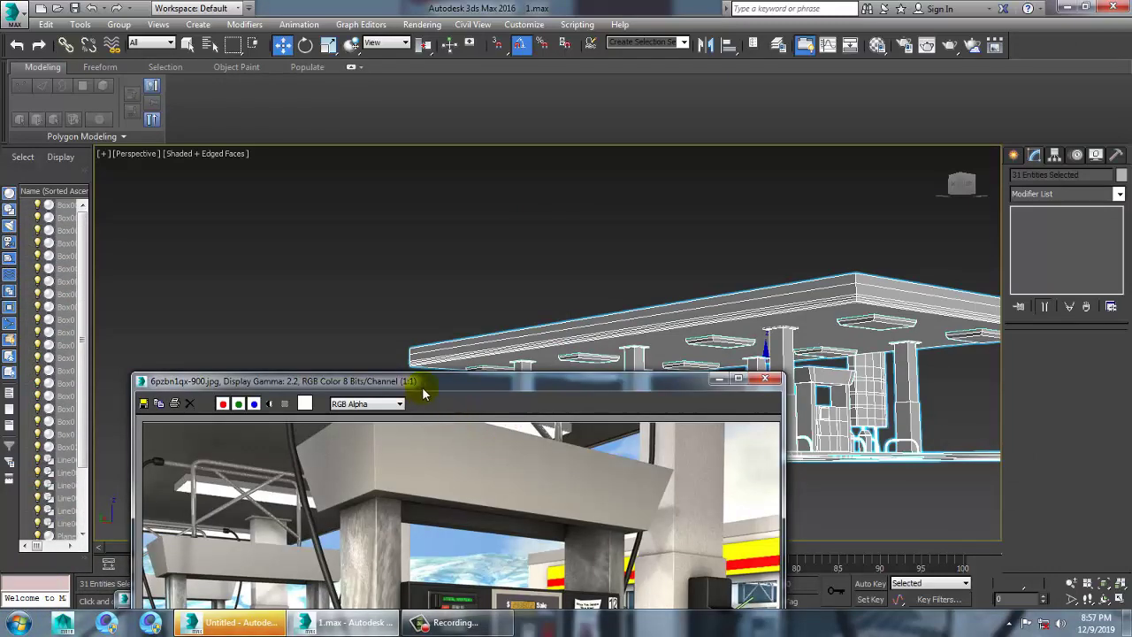
pyautogui.moveTo(425, 383); pyautogui.dragTo(427, 198)
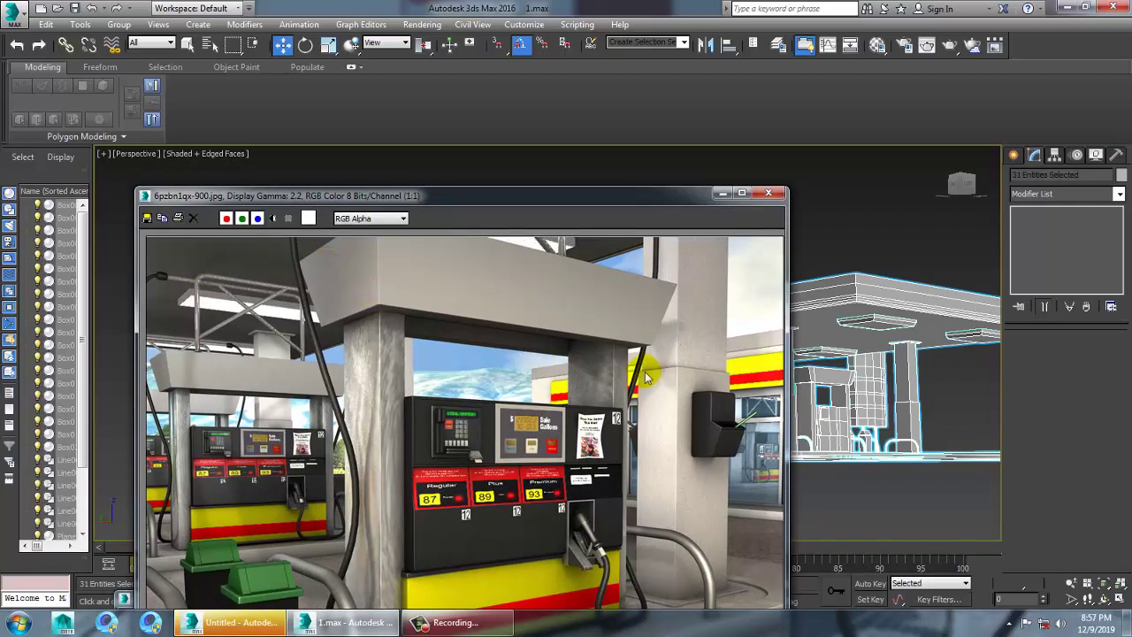
pyautogui.scroll(-3, 466, 387)
pyautogui.scroll(3, 469, 389)
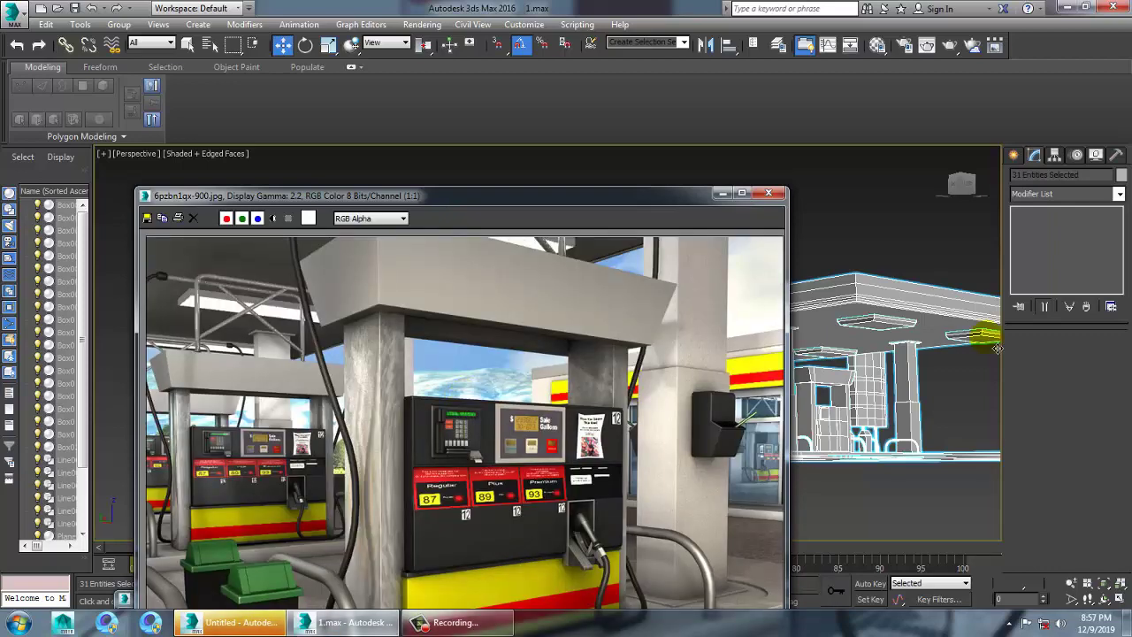
pyautogui.click(722, 193)
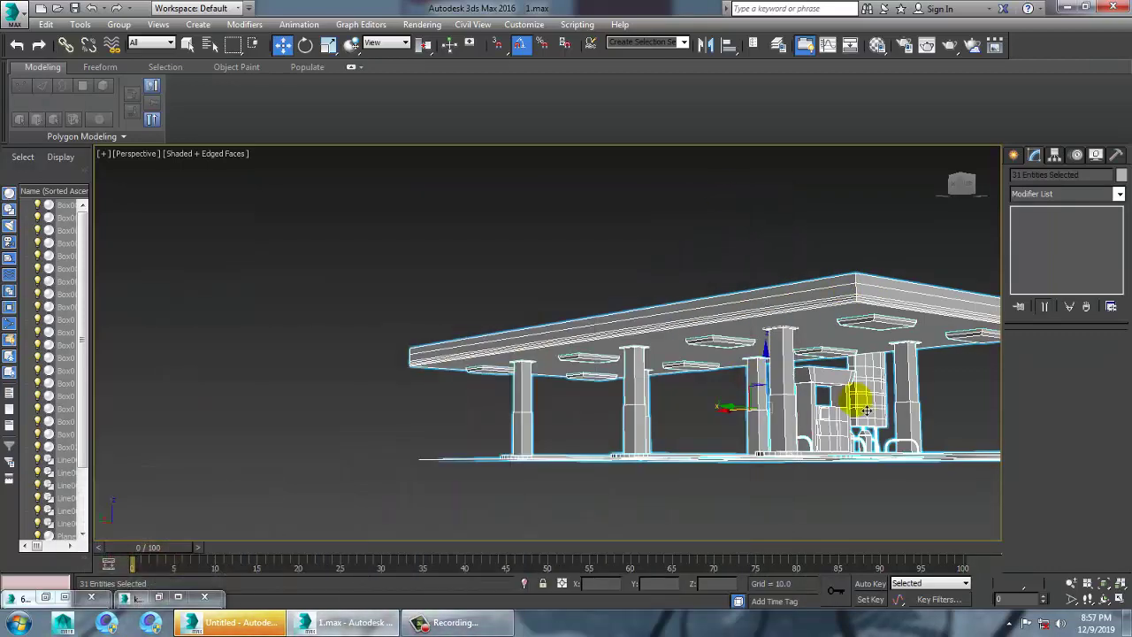
# Copy a curved guard rail straight up to rest on top of the pump's upper housing.
pyautogui.keyDown('alt'); pyautogui.moveTo(859, 397); pyautogui.dragTo(783, 392, button='middle'); pyautogui.keyUp('alt')
pyautogui.hotkey('alt', 'w')
pyautogui.moveTo(317, 474); pyautogui.dragTo(289, 478, button='middle')
pyautogui.hotkey('alt', 'w')
pyautogui.moveTo(439, 407); pyautogui.dragTo(425, 505, button='middle')
pyautogui.moveTo(508, 384); pyautogui.dragTo(493, 392, button='middle')
pyautogui.moveTo(659, 418); pyautogui.dragTo(619, 349, button='middle')
pyautogui.moveTo(526, 454); pyautogui.dragTo(511, 495, button='middle')
pyautogui.click(456, 507)
pyautogui.click(473, 502)
pyautogui.keyDown('shift'); pyautogui.moveTo(461, 507); pyautogui.dragTo(459, 181); pyautogui.keyUp('shift')
pyautogui.click(567, 370)
# Rotate the copied rail about the vertical axis so its arch runs along the pump's top.
pyautogui.moveTo(593, 317); pyautogui.dragTo(568, 357, button='middle')
pyautogui.press('e')
pyautogui.moveTo(469, 243); pyautogui.dragTo(606, 231)
pyautogui.press('w')
pyautogui.moveTo(582, 246); pyautogui.dragTo(576, 255, button='middle')
# Flatten the ceiling light above the pump vertically and raise it slightly toward the canopy, to about Z 371.8.
pyautogui.click(520, 195)
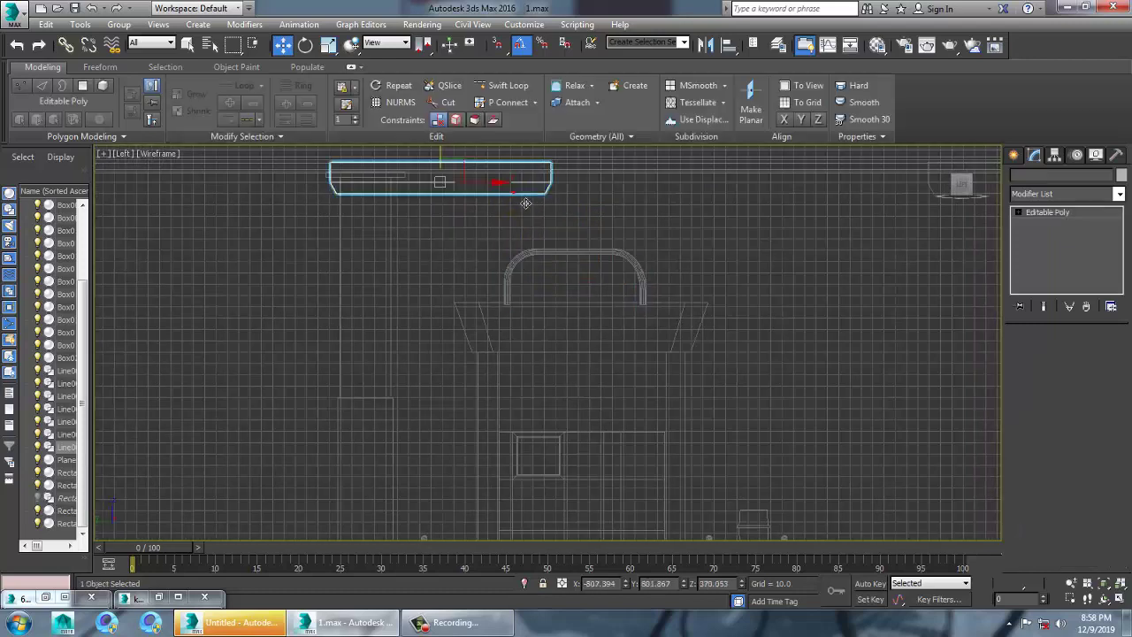
pyautogui.press('r')
pyautogui.moveTo(488, 243); pyautogui.dragTo(485, 302, button='middle')
pyautogui.moveTo(434, 182); pyautogui.dragTo(451, 218)
pyautogui.press('w')
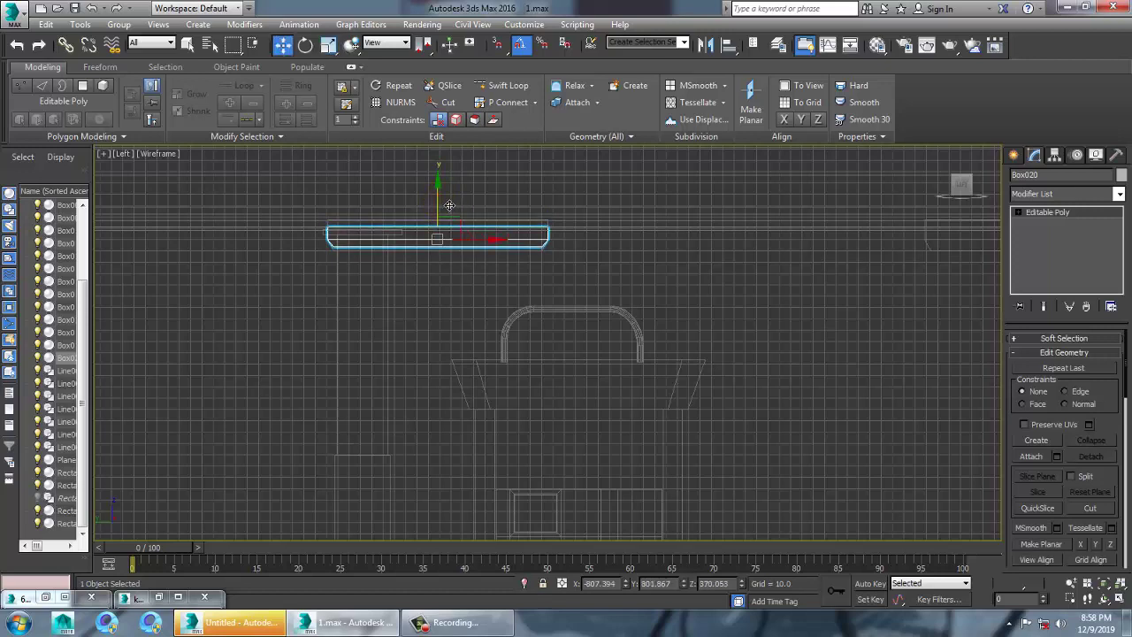
pyautogui.moveTo(435, 203); pyautogui.dragTo(424, 197, button='middle')
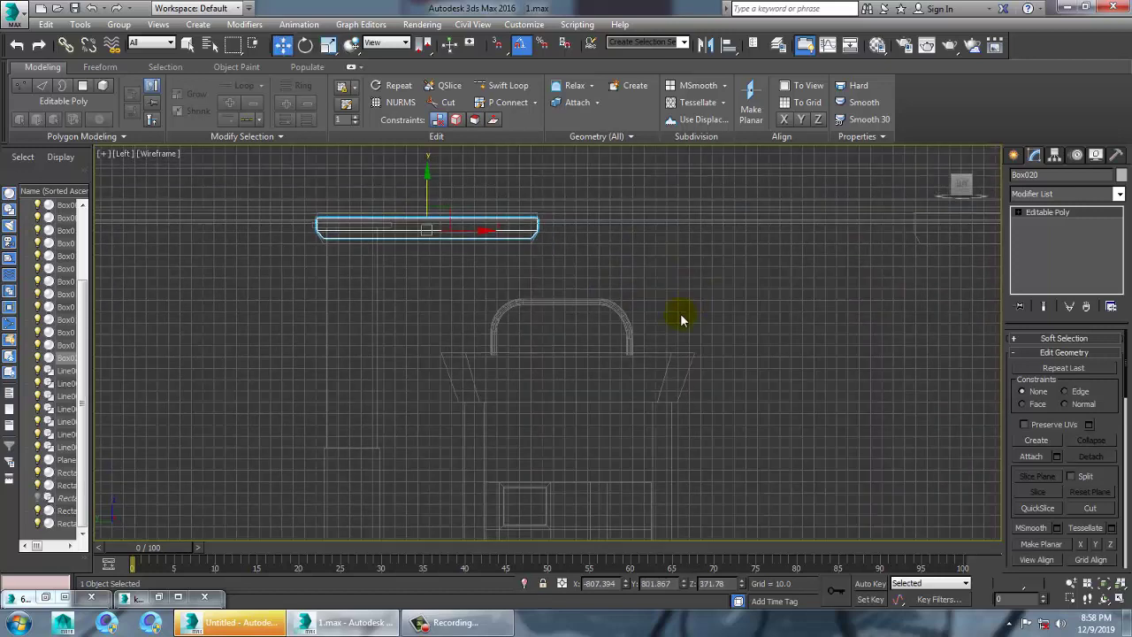
# Examine the two open reference images of the canopy and the pump close-up, putting each away after viewing.
pyautogui.click(173, 604)
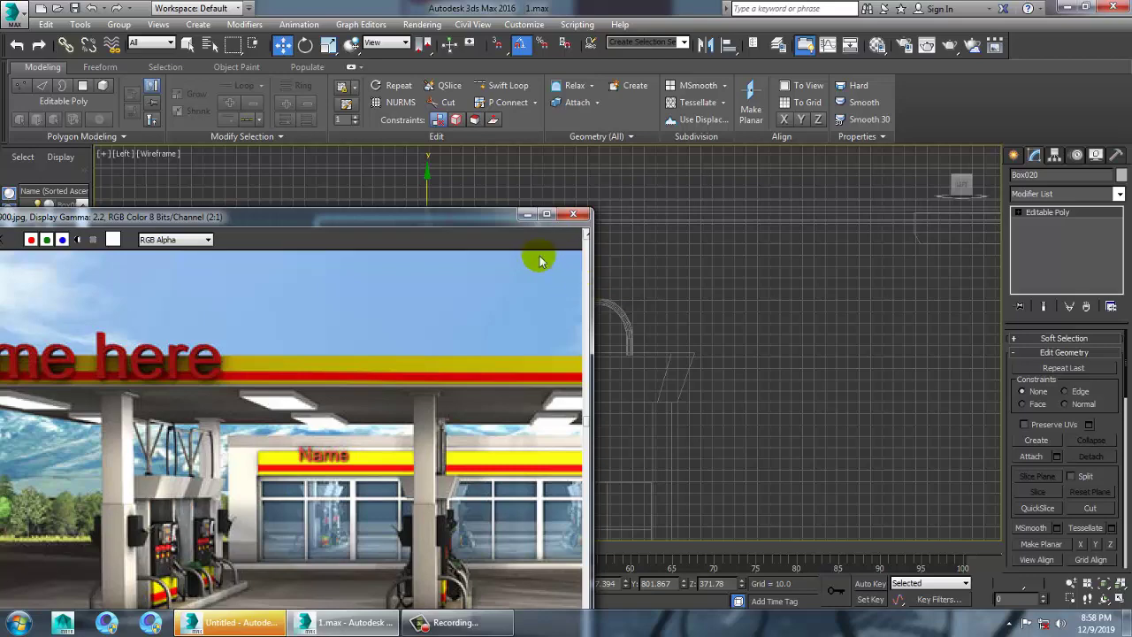
pyautogui.click(527, 214)
pyautogui.click(47, 598)
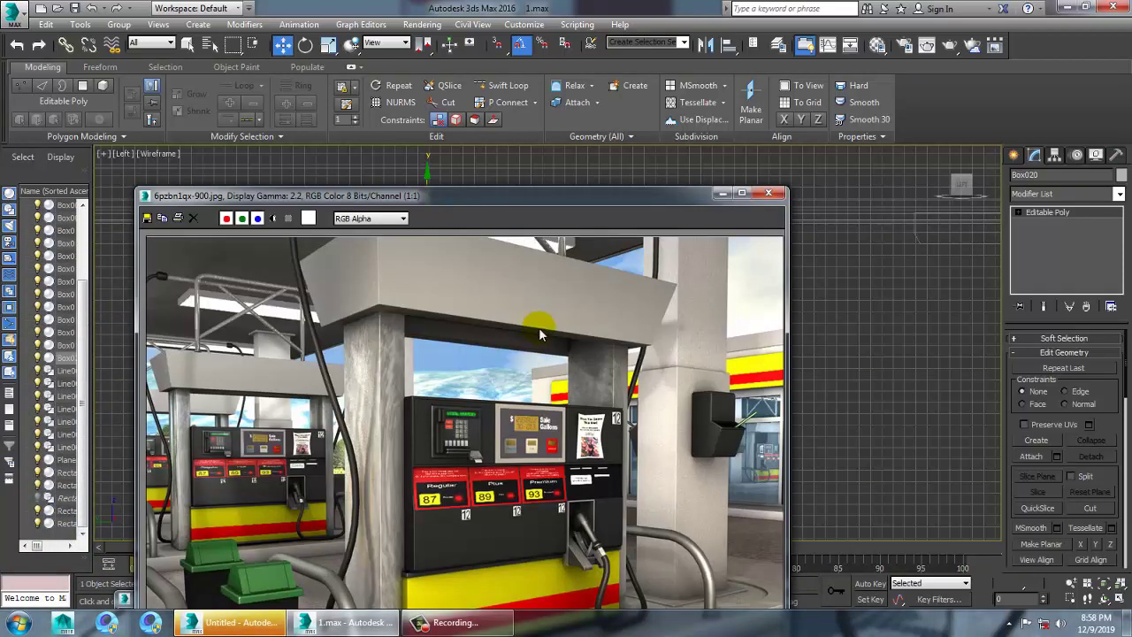
pyautogui.click(723, 192)
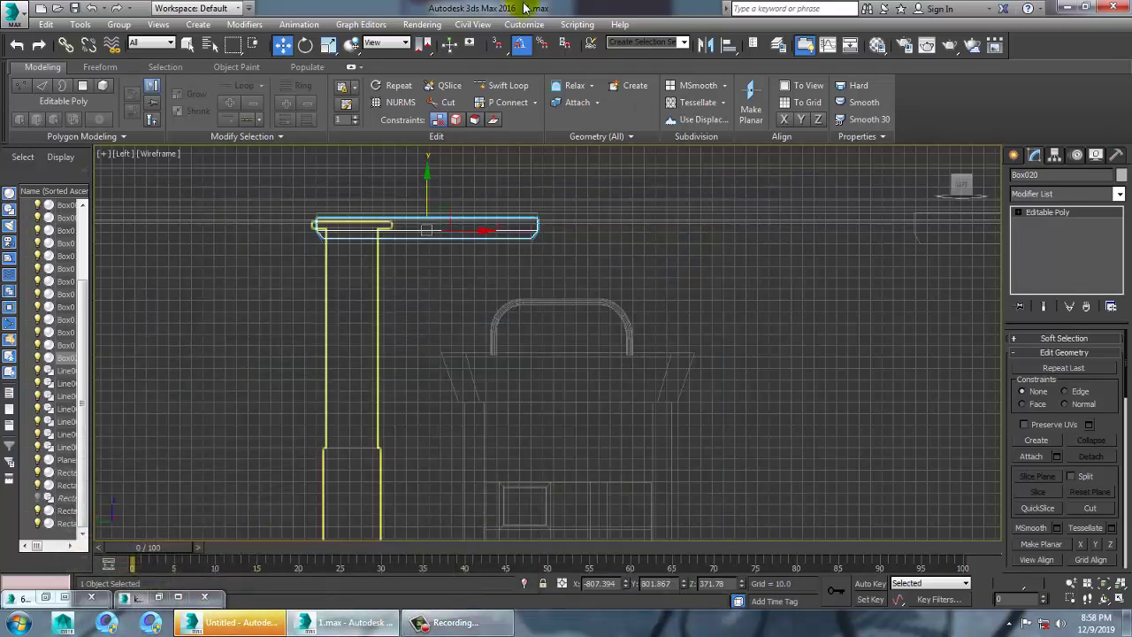
# Open the reference image d2e0vdp0-900 and examine the tubular frames on top of the pumps.
pyautogui.click(421, 27)
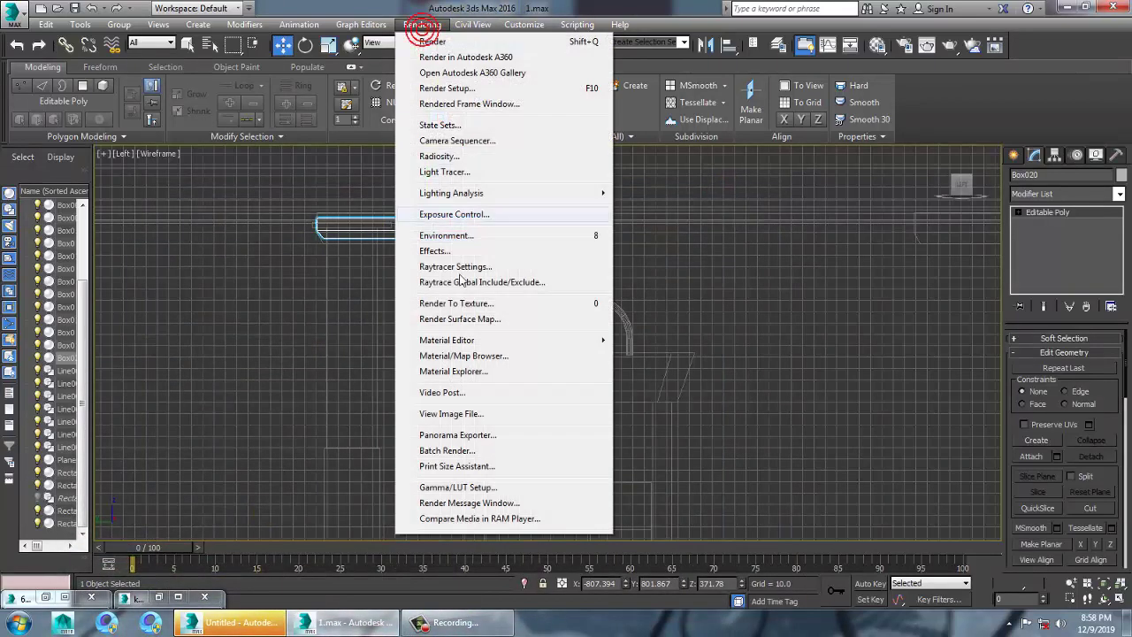
pyautogui.click(470, 417)
pyautogui.click(272, 117)
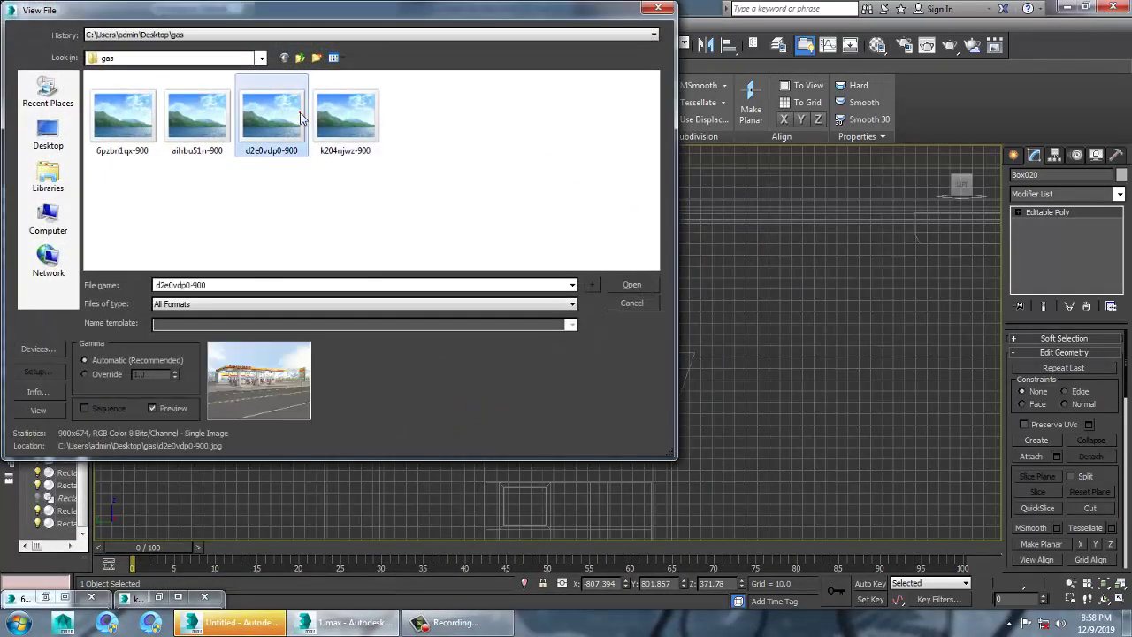
pyautogui.click(345, 130)
pyautogui.click(293, 130)
pyautogui.doubleClick(294, 130)
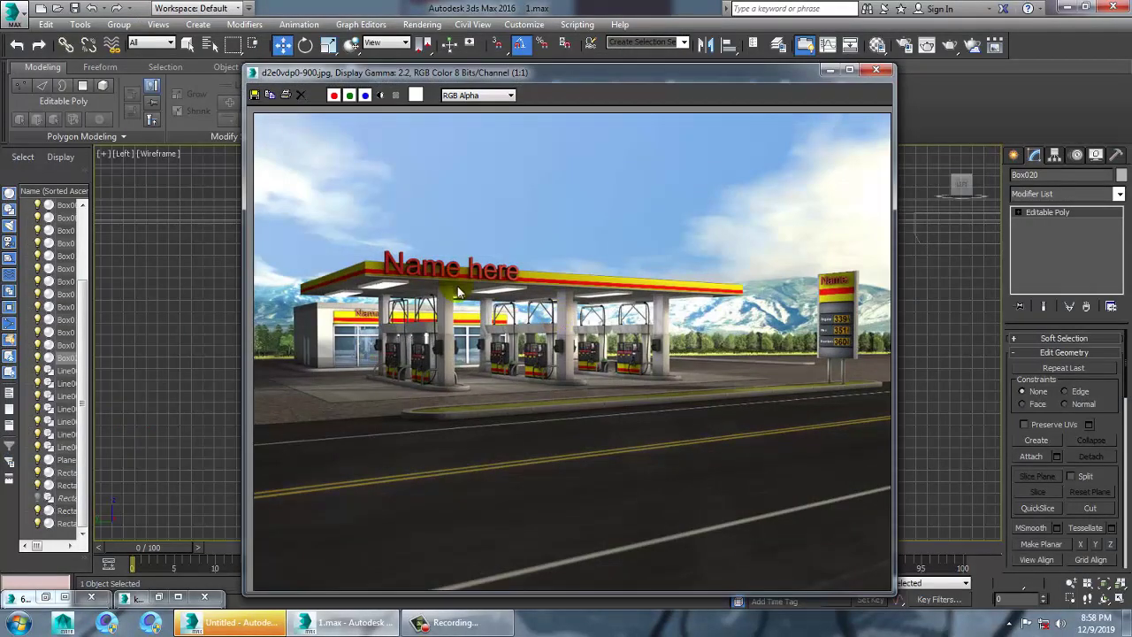
pyautogui.scroll(1, 459, 292)
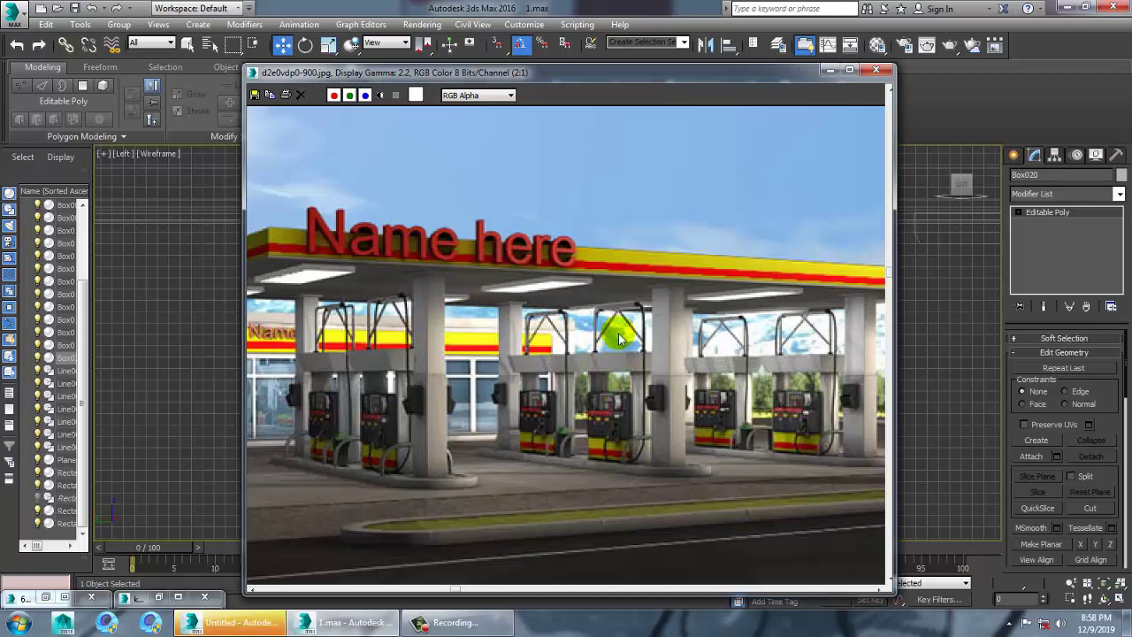
pyautogui.scroll(1, 636, 329)
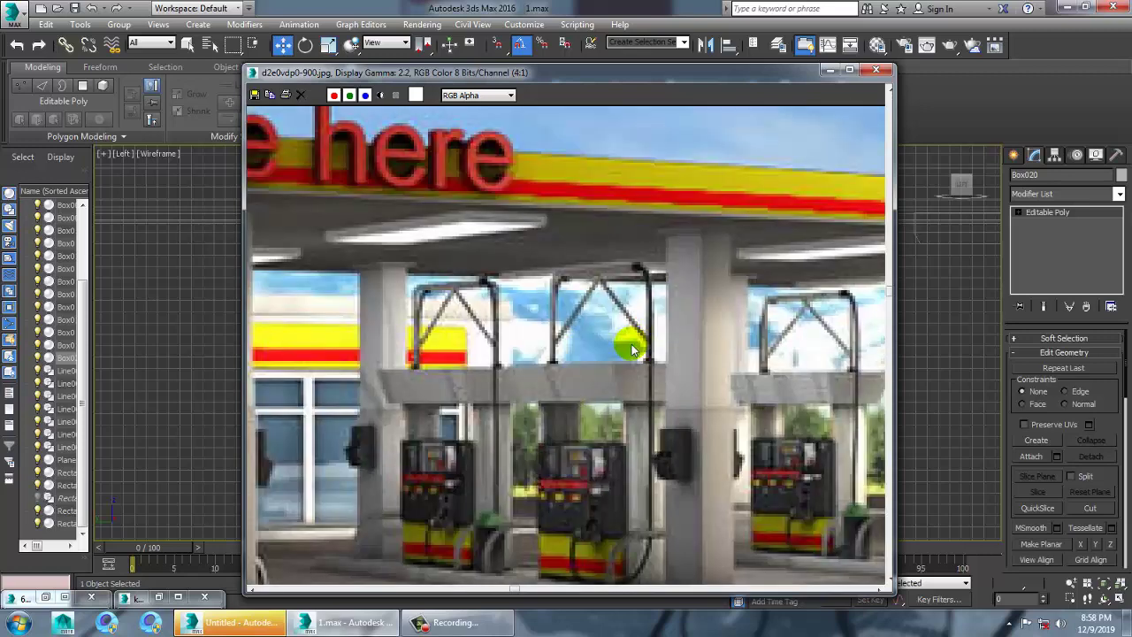
pyautogui.scroll(-1, 634, 350)
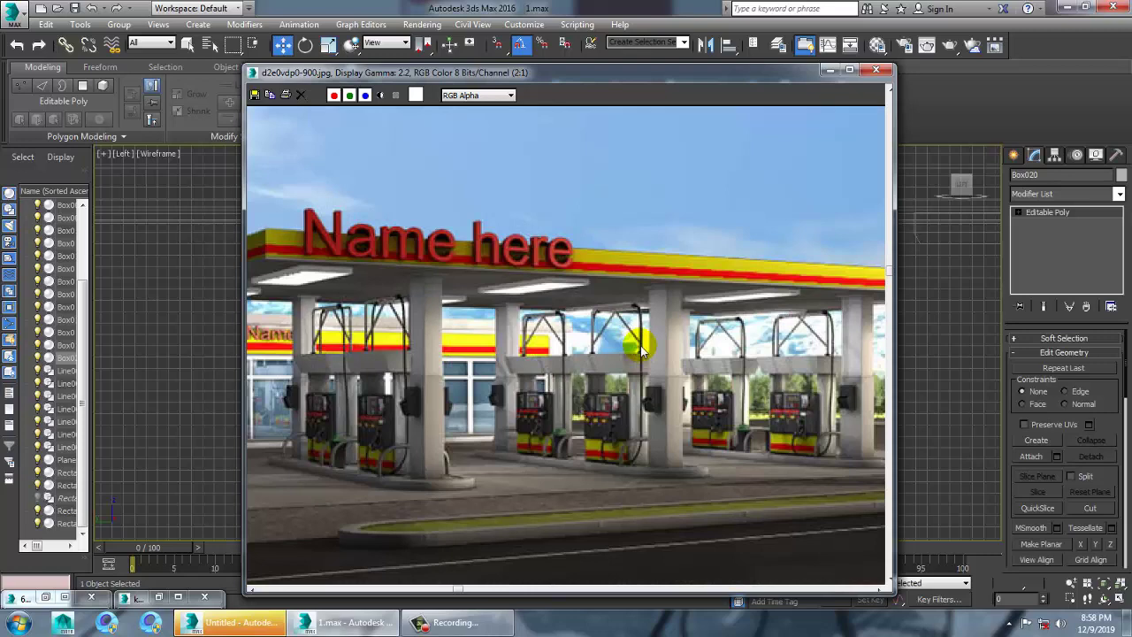
pyautogui.click(831, 71)
# Draw a straight diagonal brace from the pump-top arch's upper corner down to the middle of its base.
pyautogui.click(580, 315)
pyautogui.scroll(4, 584, 315)
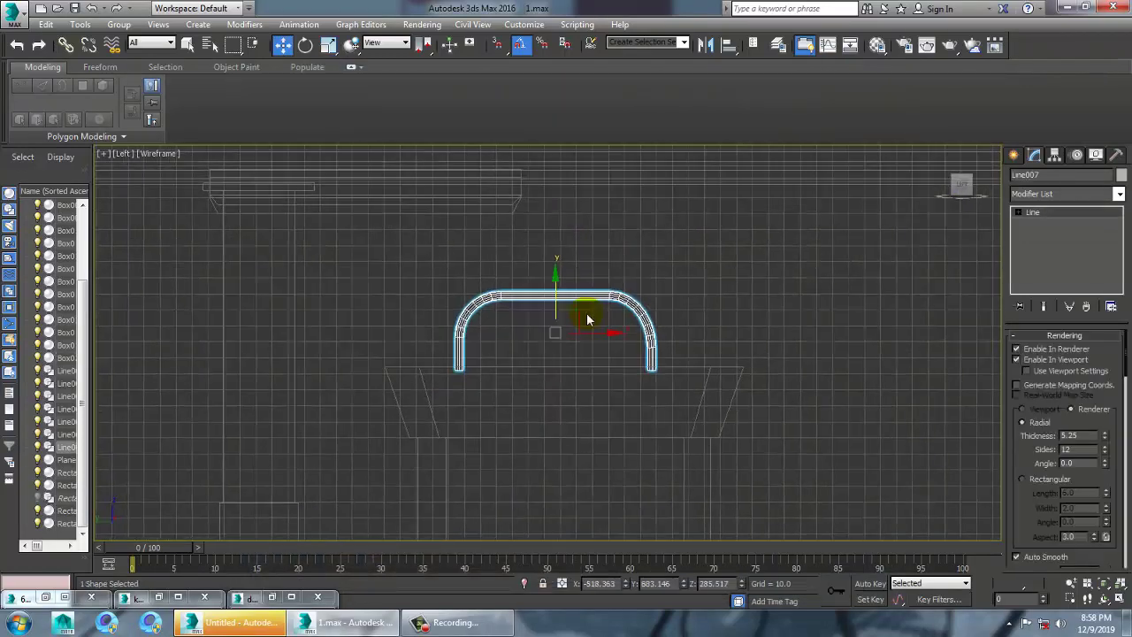
pyautogui.click(1013, 156)
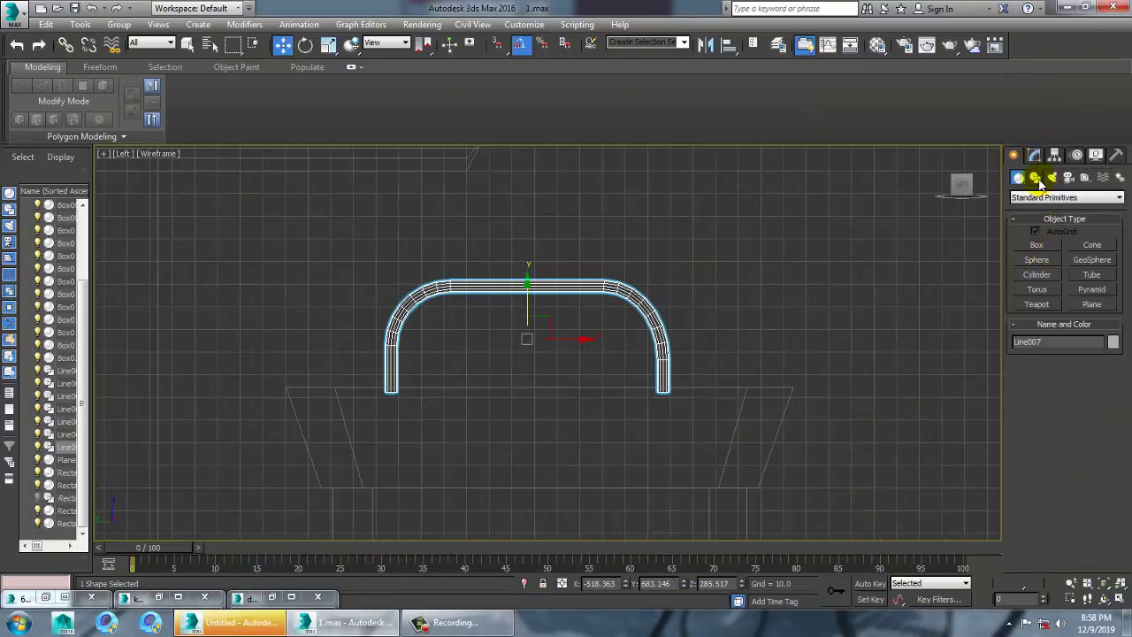
pyautogui.click(1036, 177)
pyautogui.click(1037, 255)
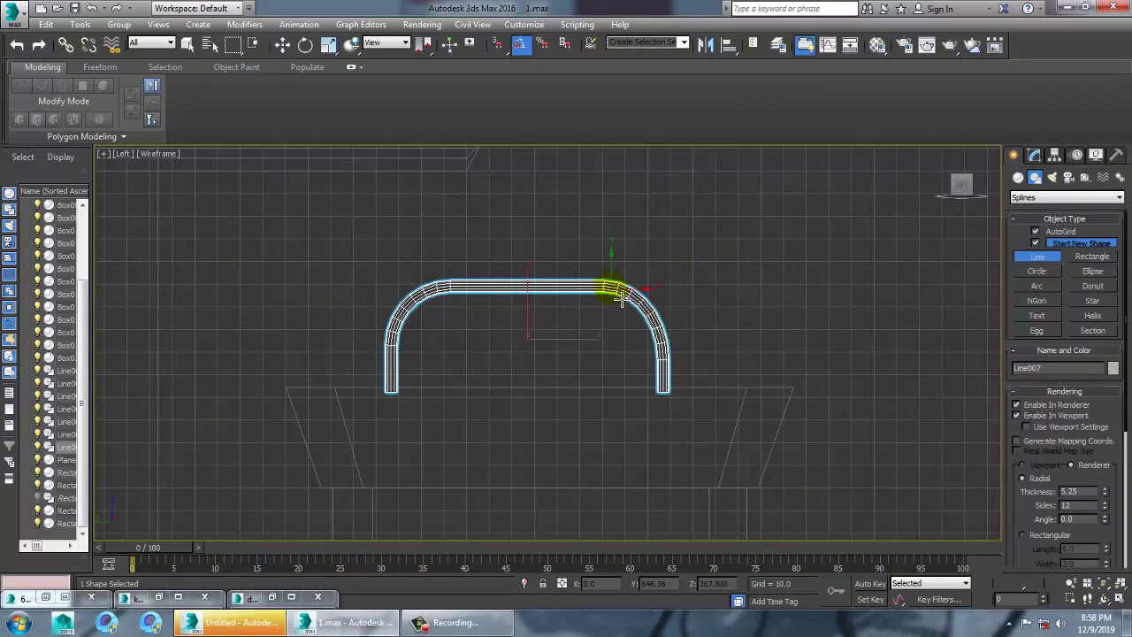
pyautogui.click(622, 293)
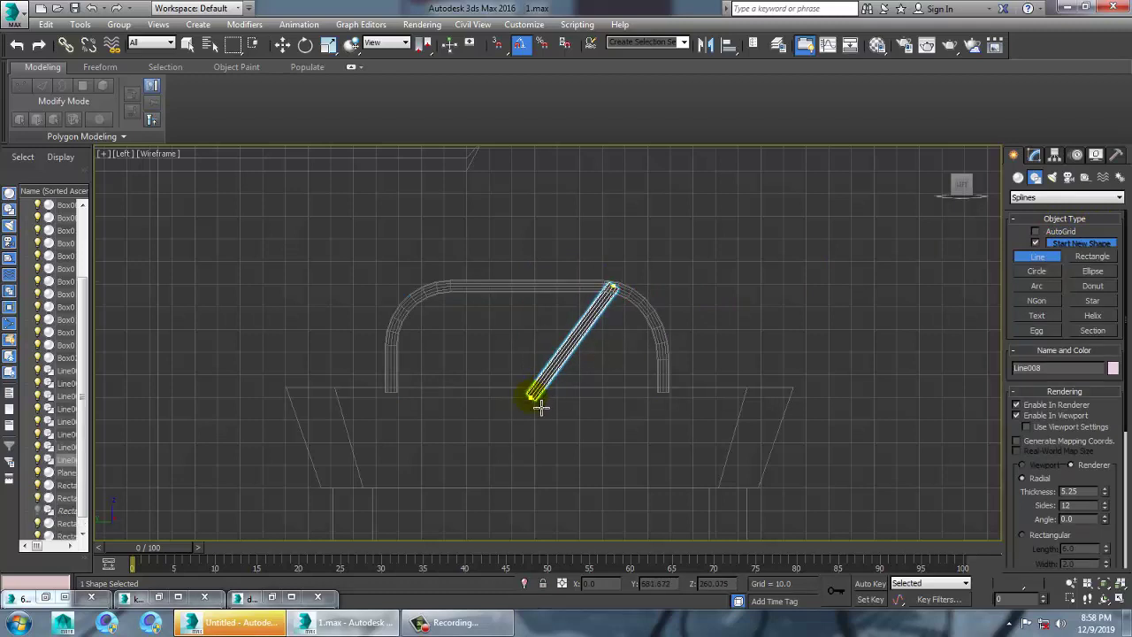
pyautogui.rightClick(538, 404)
pyautogui.rightClick(537, 404)
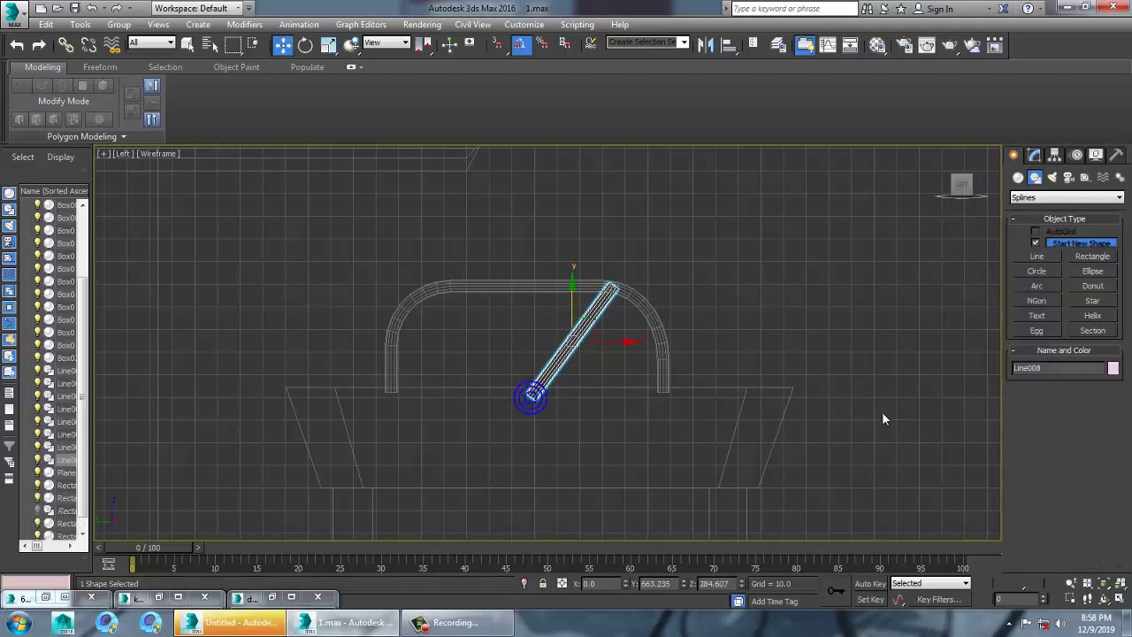
# Mirror the diagonal brace along X as a copy and place it at the arch's opposite upper corner.
pyautogui.click(707, 46)
pyautogui.click(550, 341)
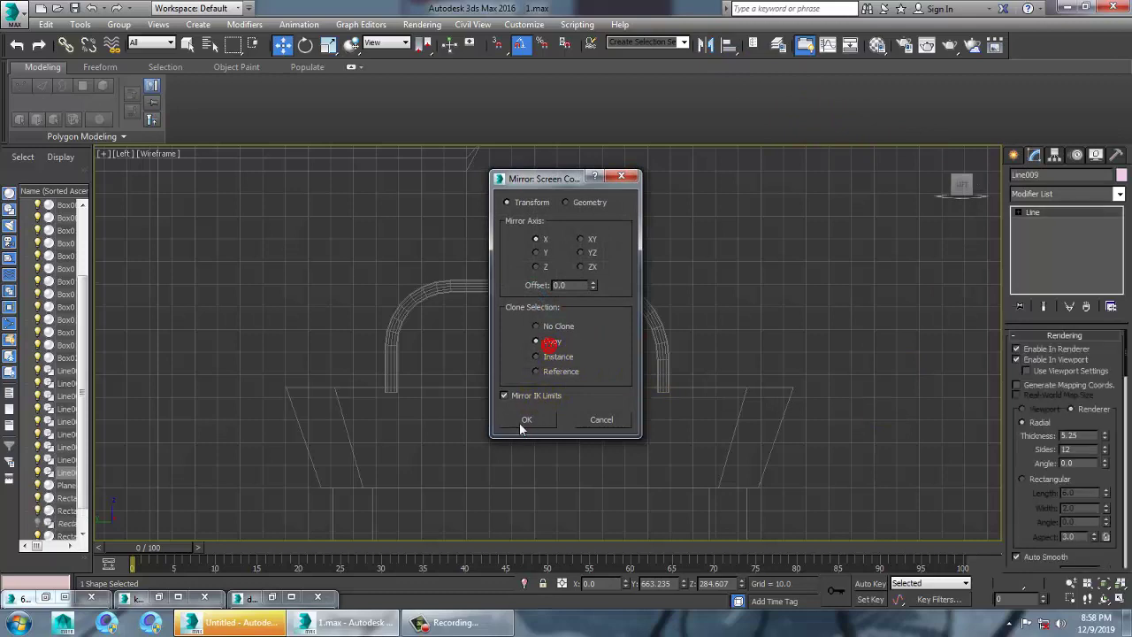
pyautogui.click(526, 419)
pyautogui.moveTo(639, 354); pyautogui.dragTo(538, 356)
# Select both braces and move them along X from the origin to about -525, close to the pump-top arch.
pyautogui.hotkey('alt', 'w')
pyautogui.rightClick(752, 439)
pyautogui.hotkey('alt', 'w')
pyautogui.keyDown('alt'); pyautogui.moveTo(752, 439); pyautogui.dragTo(655, 443, button='middle'); pyautogui.keyUp('alt')
pyautogui.scroll(4, 624, 380)
pyautogui.moveTo(625, 379)
pyautogui.keyDown('alt'); pyautogui.mouseDown(button='middle')
pyautogui.moveTo(606, 386)
pyautogui.moveTo(659, 375)
pyautogui.moveTo(644, 374)
pyautogui.mouseUp(button='middle'); pyautogui.keyUp('alt')
pyautogui.keyDown('ctrl'); pyautogui.click(654, 370); pyautogui.keyUp('ctrl')
pyautogui.keyDown('alt'); pyautogui.moveTo(569, 374); pyautogui.dragTo(651, 375, button='middle'); pyautogui.keyUp('alt')
pyautogui.moveTo(665, 380); pyautogui.dragTo(404, 366)
pyautogui.press('z')
pyautogui.scroll(-3, 500, 327)
pyautogui.keyDown('alt'); pyautogui.moveTo(500, 328); pyautogui.dragTo(573, 388, button='middle'); pyautogui.keyUp('alt')
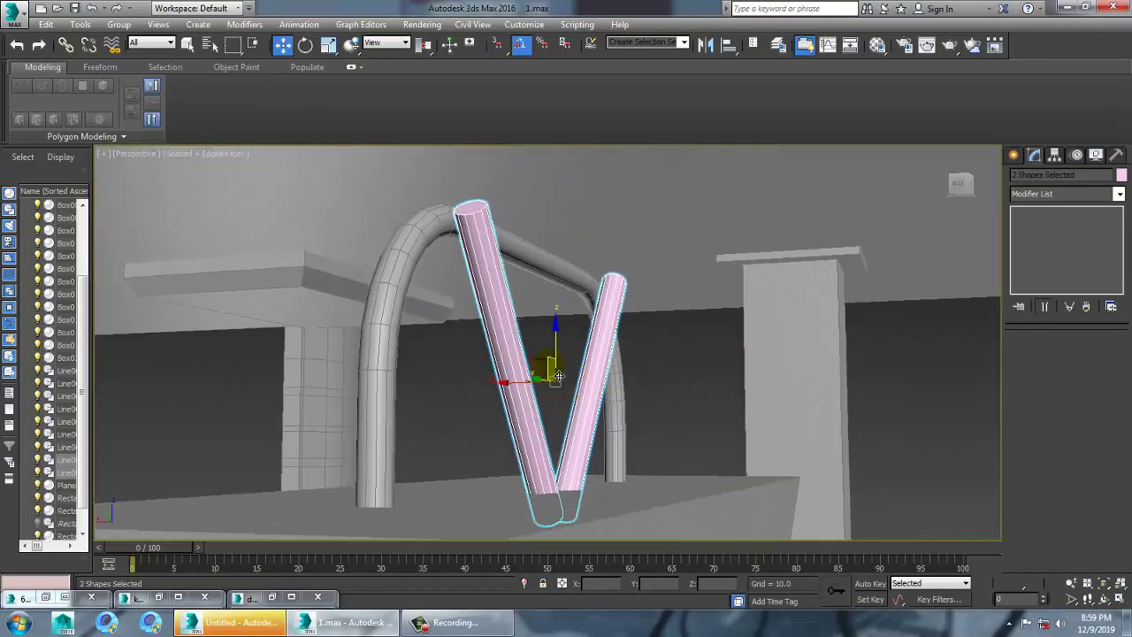
# Set the thickness of both braces to 3.15 and align them with the arch's plane at about X -518.
pyautogui.click(500, 323)
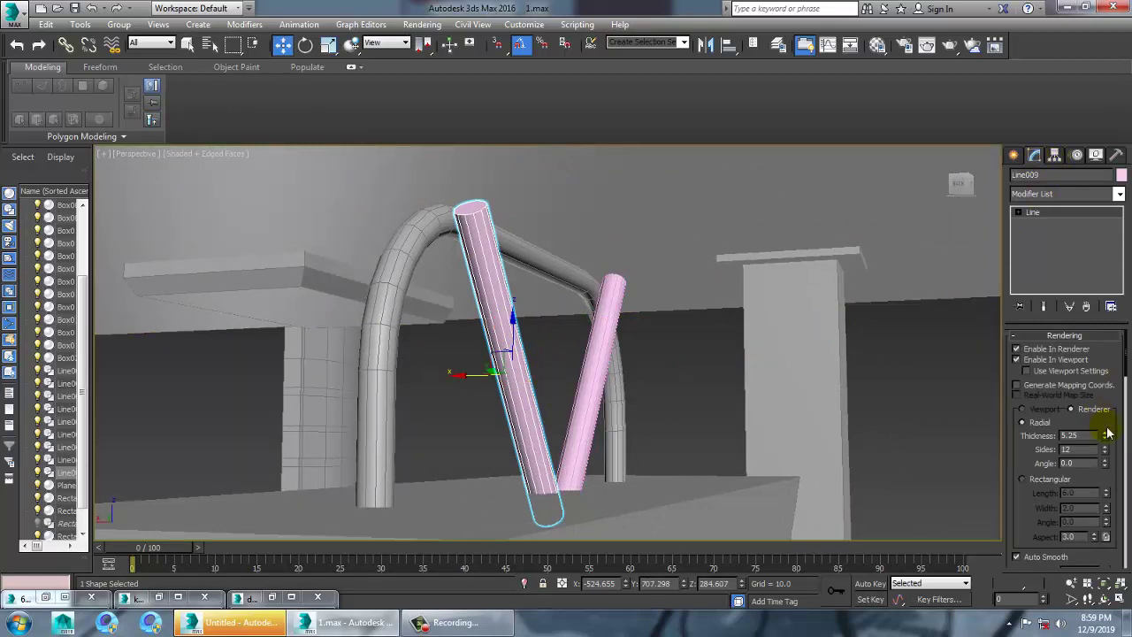
pyautogui.moveTo(1106, 442)
pyautogui.mouseDown()
pyautogui.moveTo(1119, 483)
pyautogui.moveTo(1092, 451)
pyautogui.mouseUp()
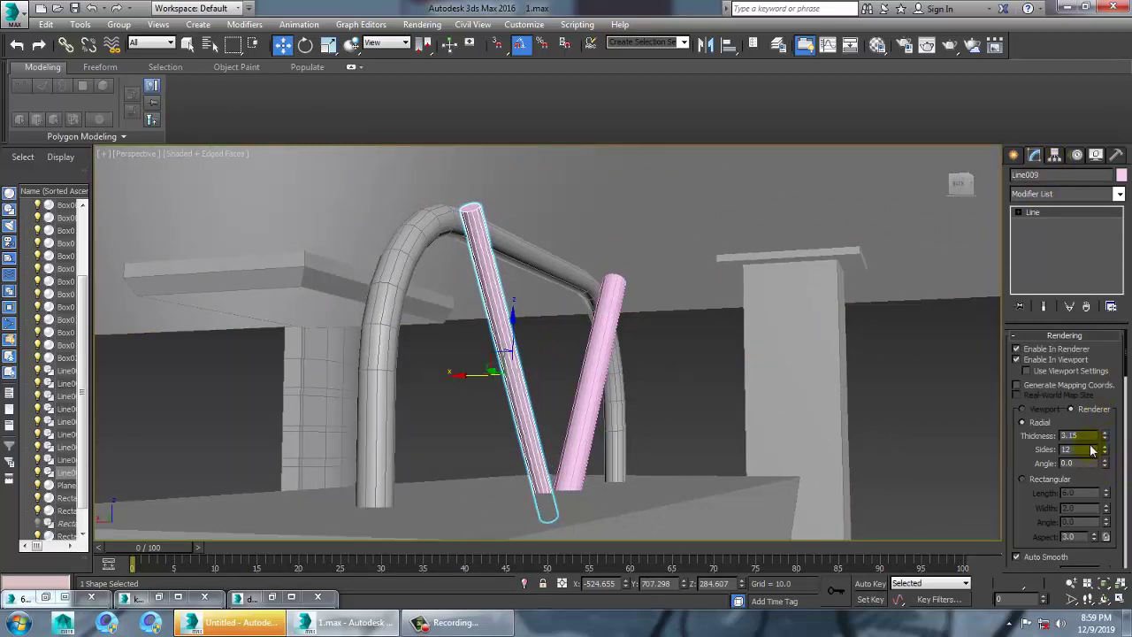
pyautogui.click(592, 374)
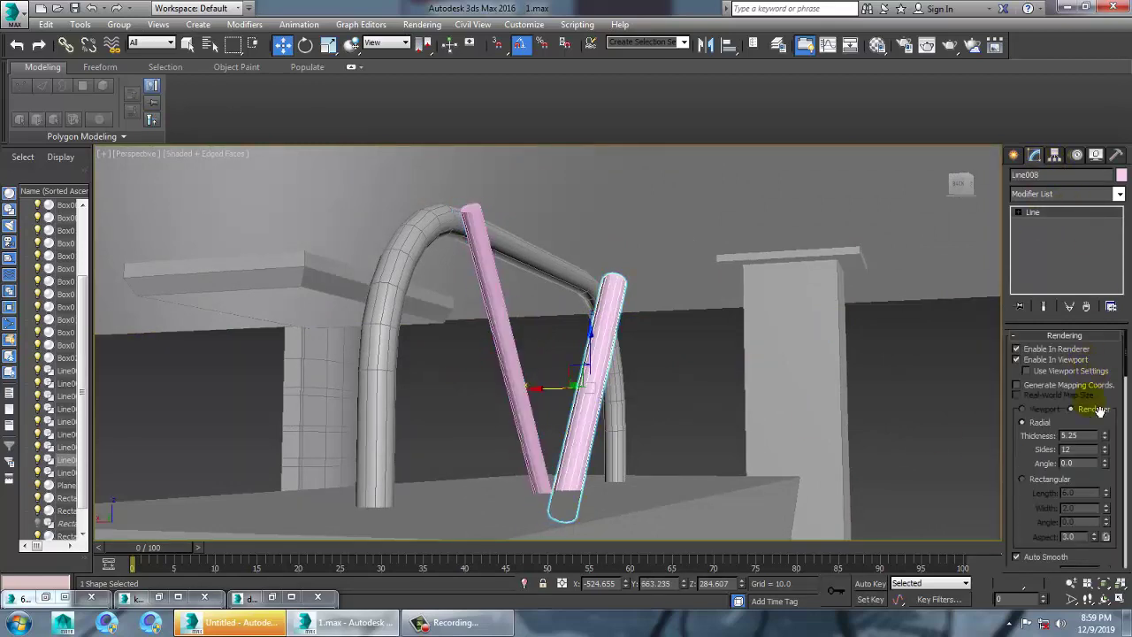
pyautogui.write('3.15')
pyautogui.press('Return')
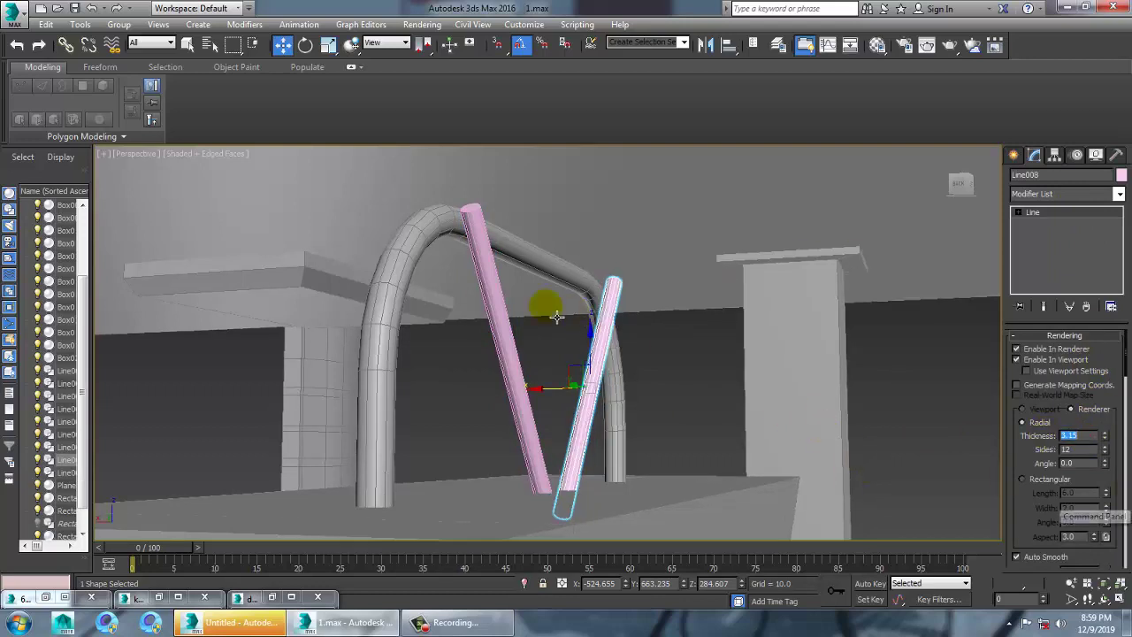
pyautogui.keyDown('ctrl'); pyautogui.click(488, 324); pyautogui.keyUp('ctrl')
pyautogui.keyDown('alt'); pyautogui.moveTo(526, 343); pyautogui.dragTo(599, 390, button='middle'); pyautogui.keyUp('alt')
# Compare the brace layout with the pump-top frames in the reference image d2e0vdp0-900.
pyautogui.click(272, 597)
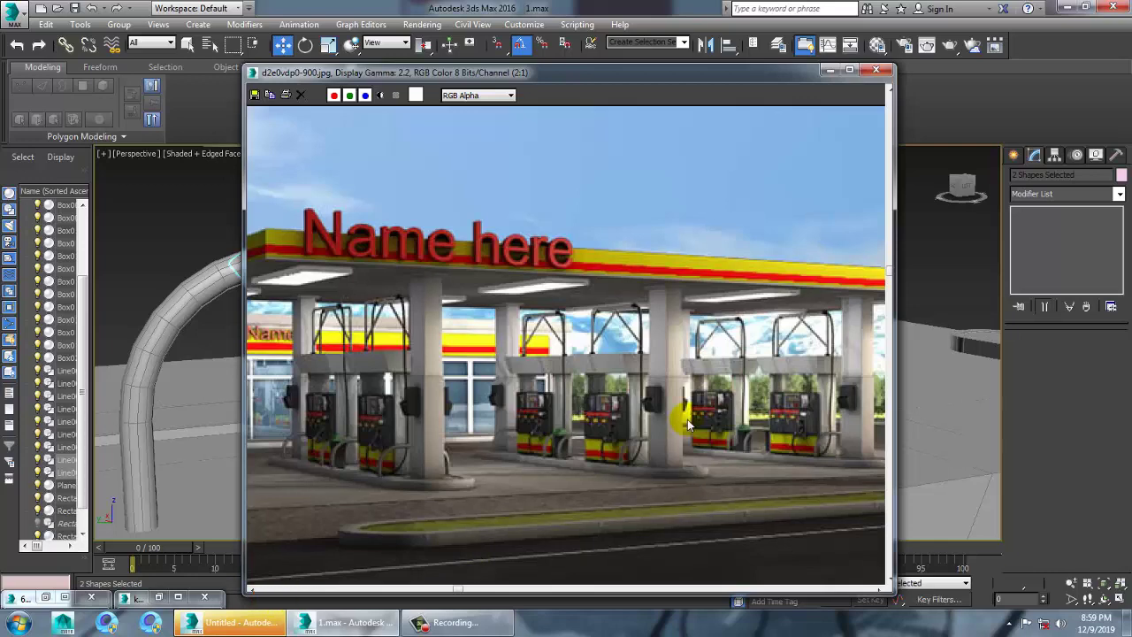
pyautogui.click(832, 72)
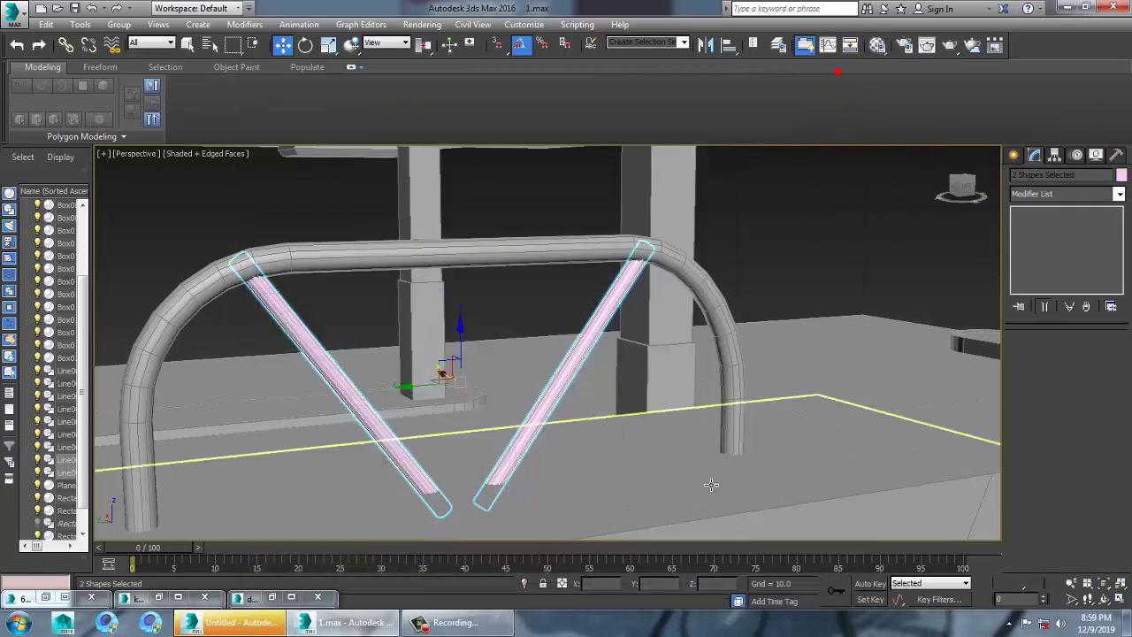
pyautogui.click(240, 599)
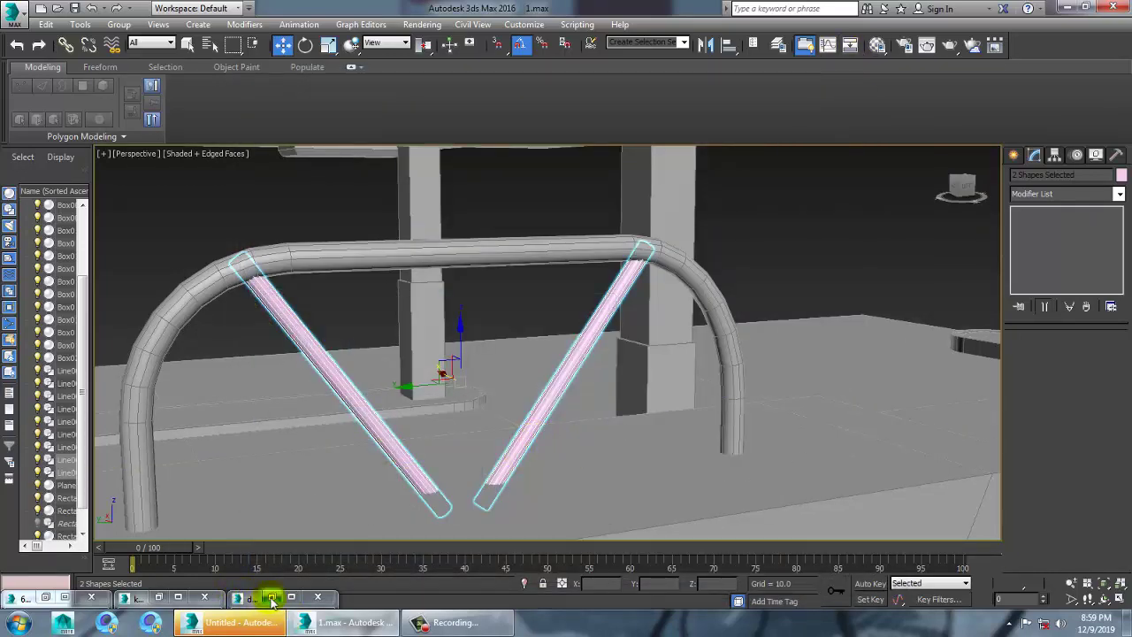
pyautogui.click(273, 598)
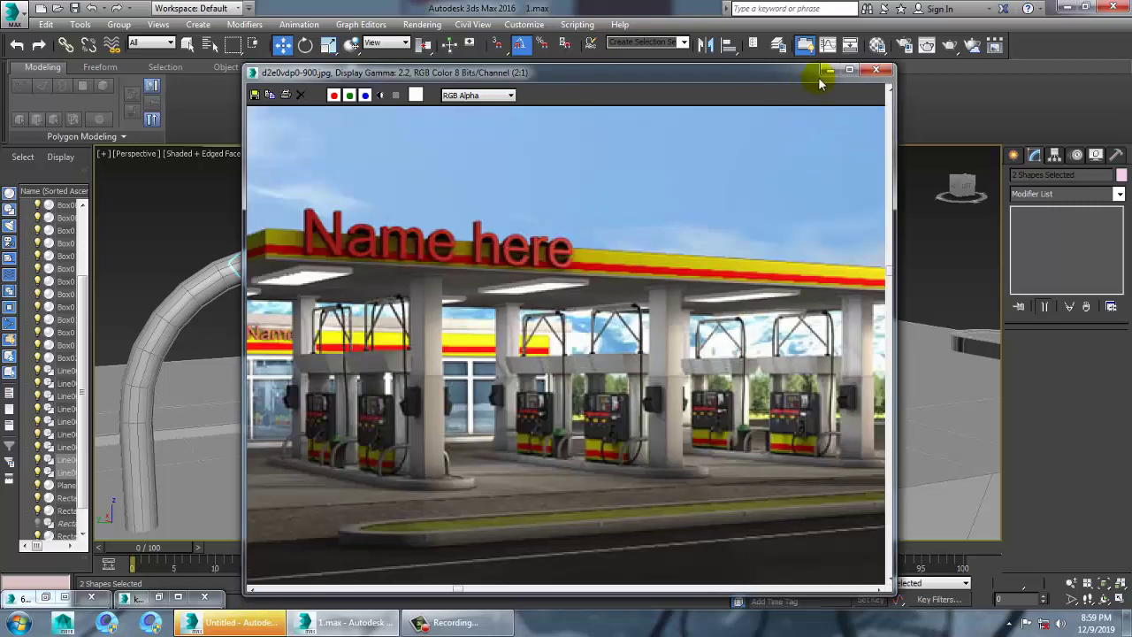
pyautogui.click(836, 73)
pyautogui.keyDown('alt'); pyautogui.moveTo(614, 324); pyautogui.dragTo(607, 320, button='middle'); pyautogui.keyUp('alt')
# In the left view, rotate the original brace about 85 degrees so it slopes down toward the arch's nearest leg.
pyautogui.click(607, 321)
pyautogui.hotkey('alt', 'w')
pyautogui.moveTo(331, 488); pyautogui.dragTo(307, 487, button='middle')
pyautogui.hotkey('alt', 'w')
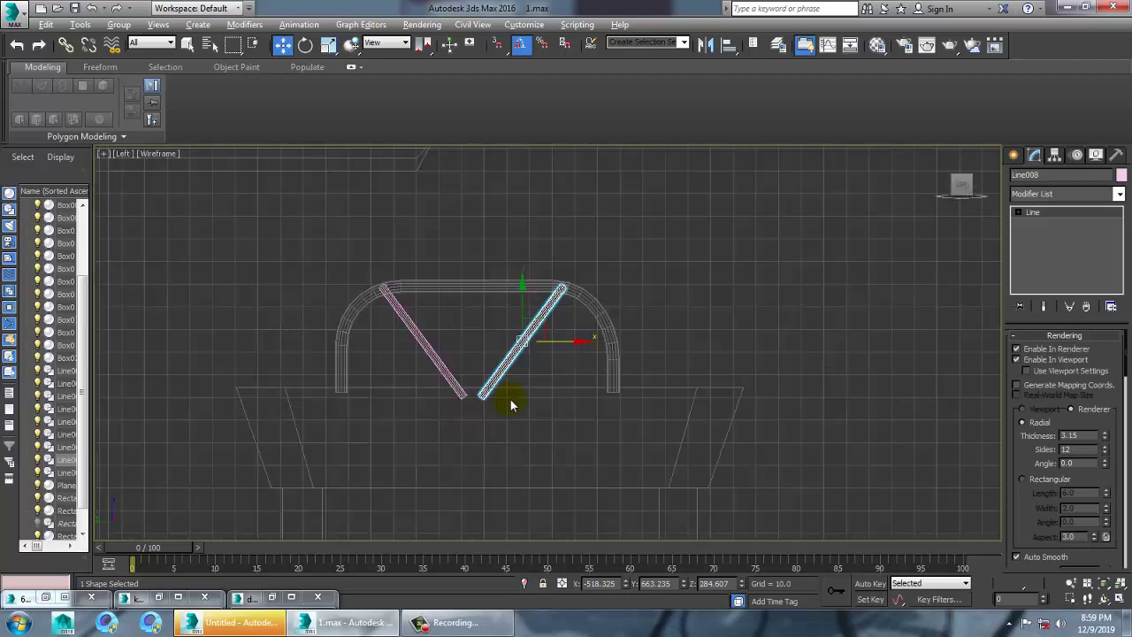
pyautogui.moveTo(511, 404); pyautogui.dragTo(519, 404, button='middle')
pyautogui.press('e')
pyautogui.moveTo(599, 326); pyautogui.dragTo(581, 309)
pyautogui.press('w')
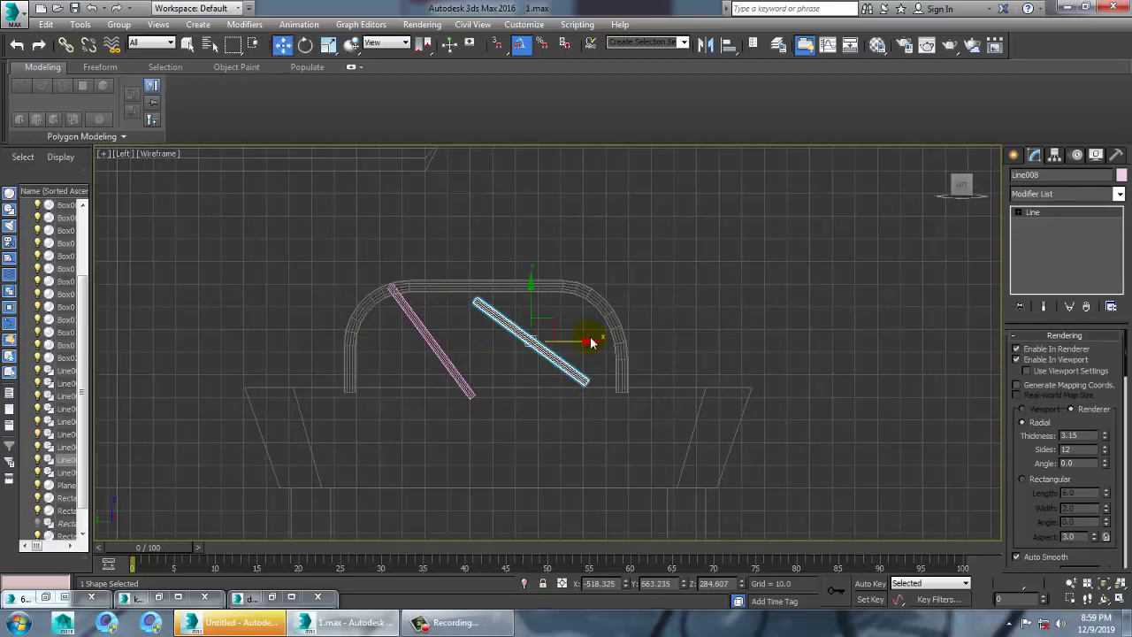
pyautogui.hotkey('ctrl', 'z')
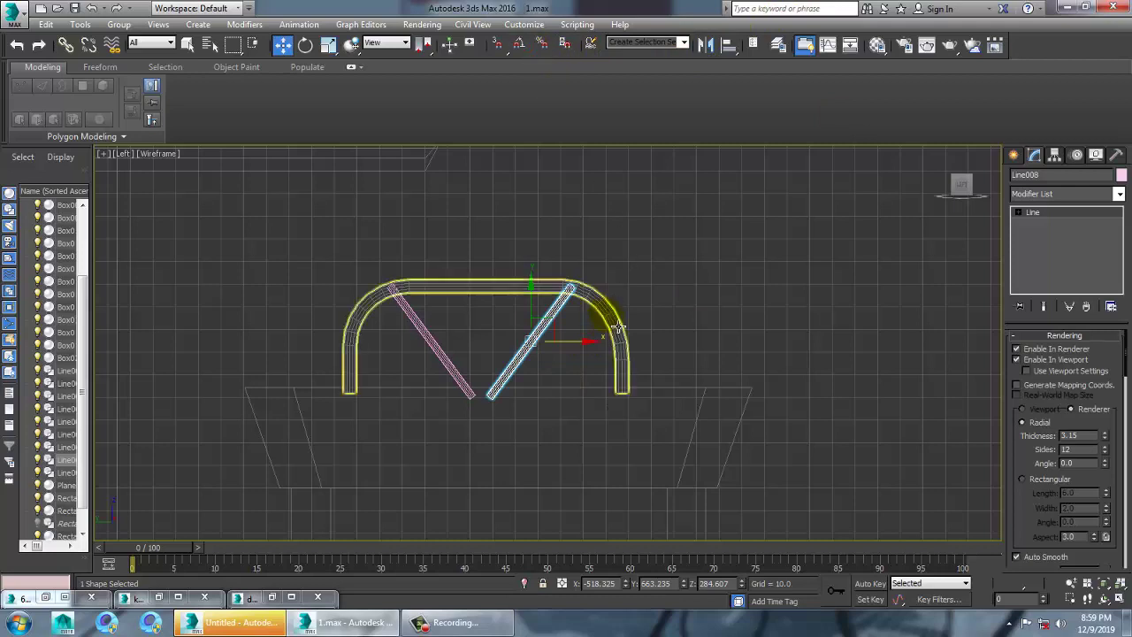
pyautogui.press('e')
pyautogui.moveTo(604, 320); pyautogui.dragTo(493, 233)
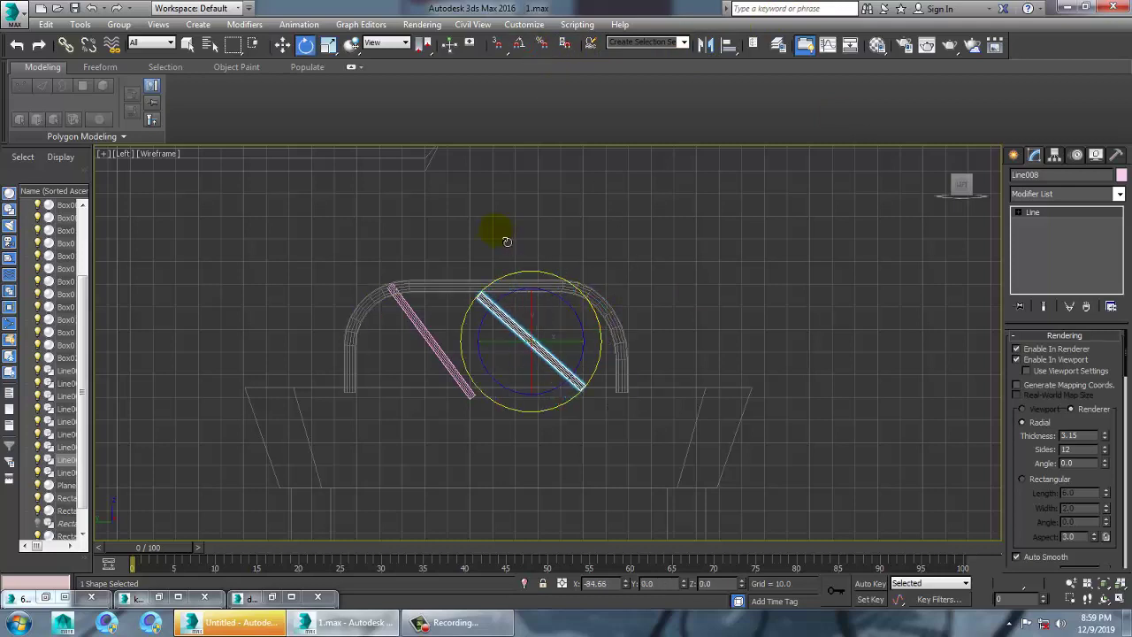
# Move the rotated brace to about Y 646, Z 287, spanning the arch's top bar and its leg.
pyautogui.press('w')
pyautogui.moveTo(588, 346); pyautogui.dragTo(622, 350)
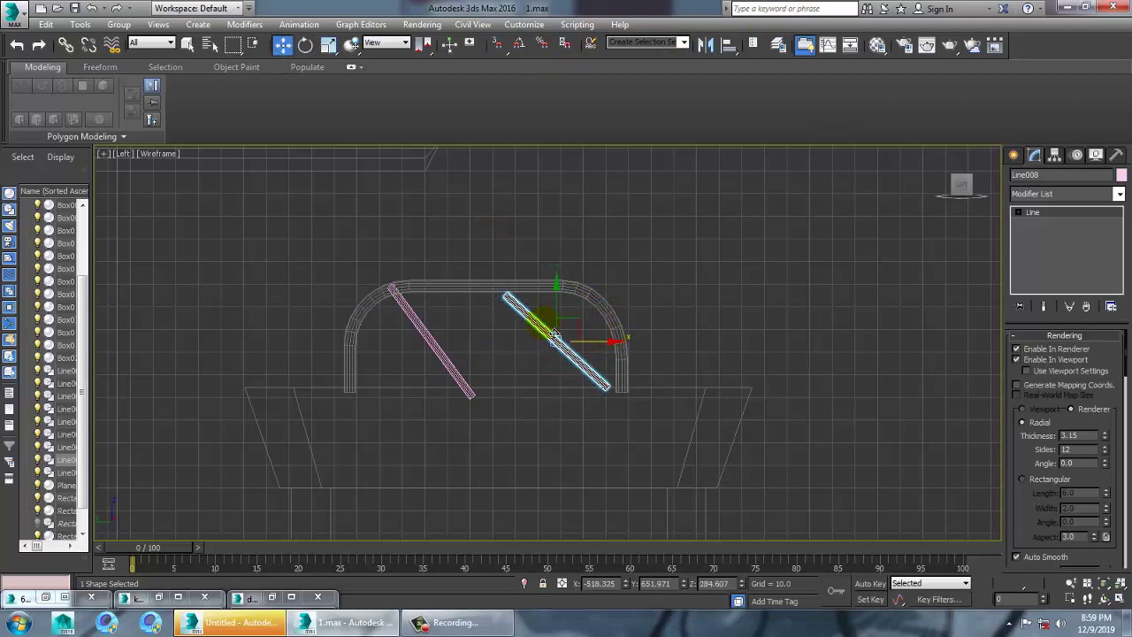
pyautogui.click(564, 307)
pyautogui.hotkey('ctrl', 'z')
pyautogui.moveTo(556, 310); pyautogui.dragTo(556, 305)
pyautogui.moveTo(620, 347)
pyautogui.mouseDown()
pyautogui.moveTo(627, 336)
pyautogui.moveTo(635, 346)
pyautogui.mouseUp()
# Replace the other brace with a mirrored copy of the rotated one, placed at about Y 720 against the opposite leg.
pyautogui.click(429, 356)
pyautogui.press('Delete')
pyautogui.click(584, 354)
pyautogui.click(705, 44)
pyautogui.click(528, 420)
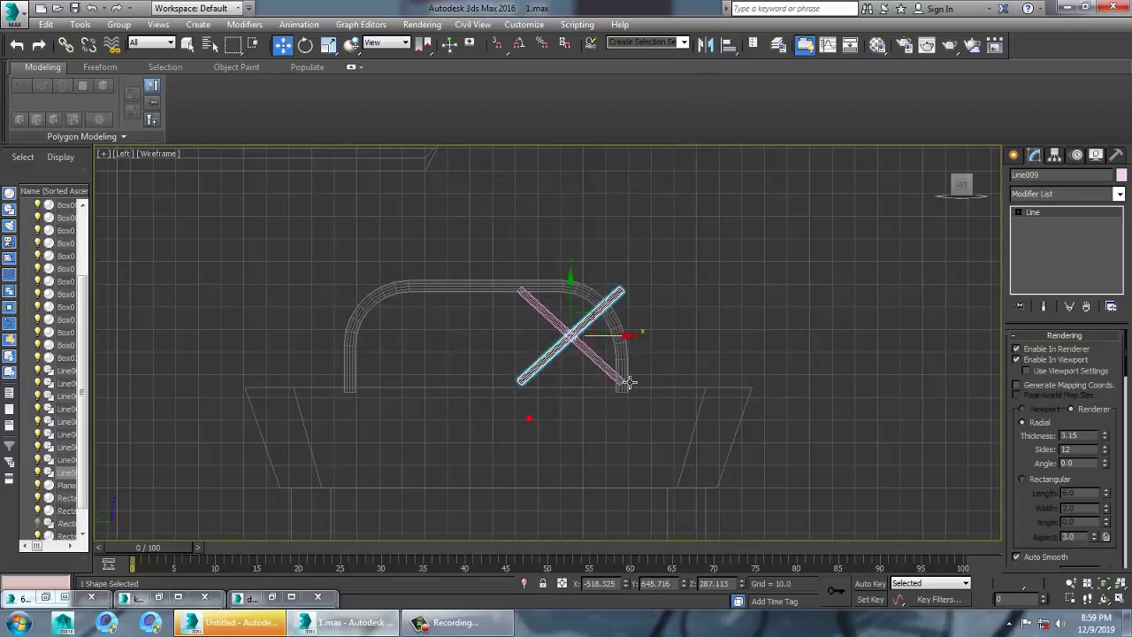
pyautogui.moveTo(630, 349); pyautogui.dragTo(456, 353)
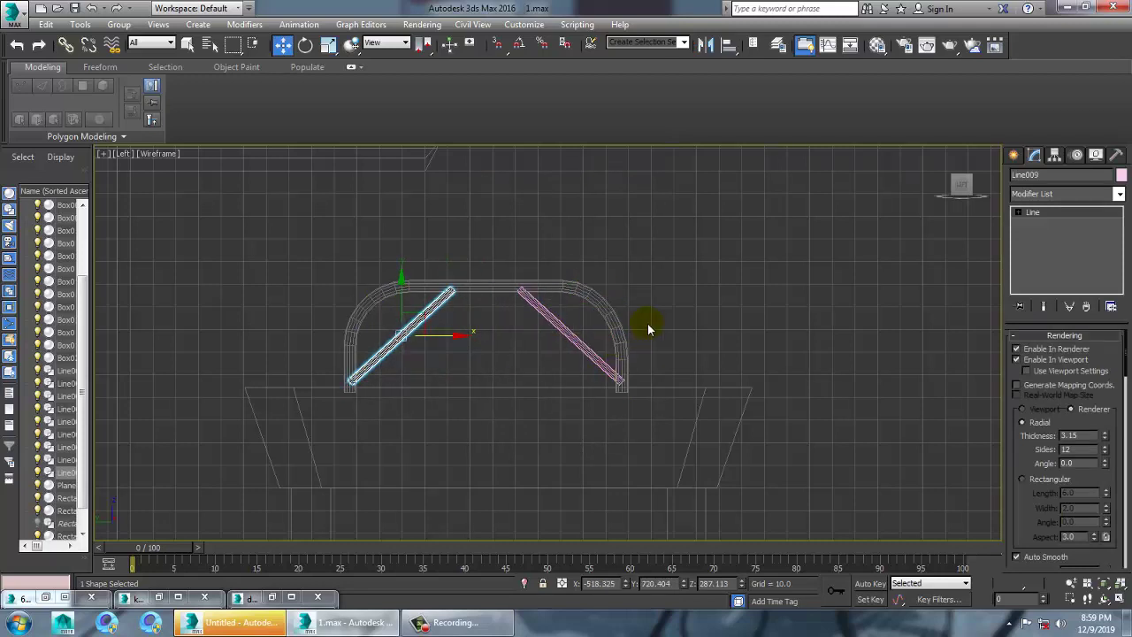
pyautogui.hotkey('alt', 'w')
pyautogui.rightClick(781, 425)
pyautogui.hotkey('alt', 'w')
pyautogui.keyDown('alt'); pyautogui.moveTo(752, 407); pyautogui.dragTo(665, 399, button='middle'); pyautogui.keyUp('alt')
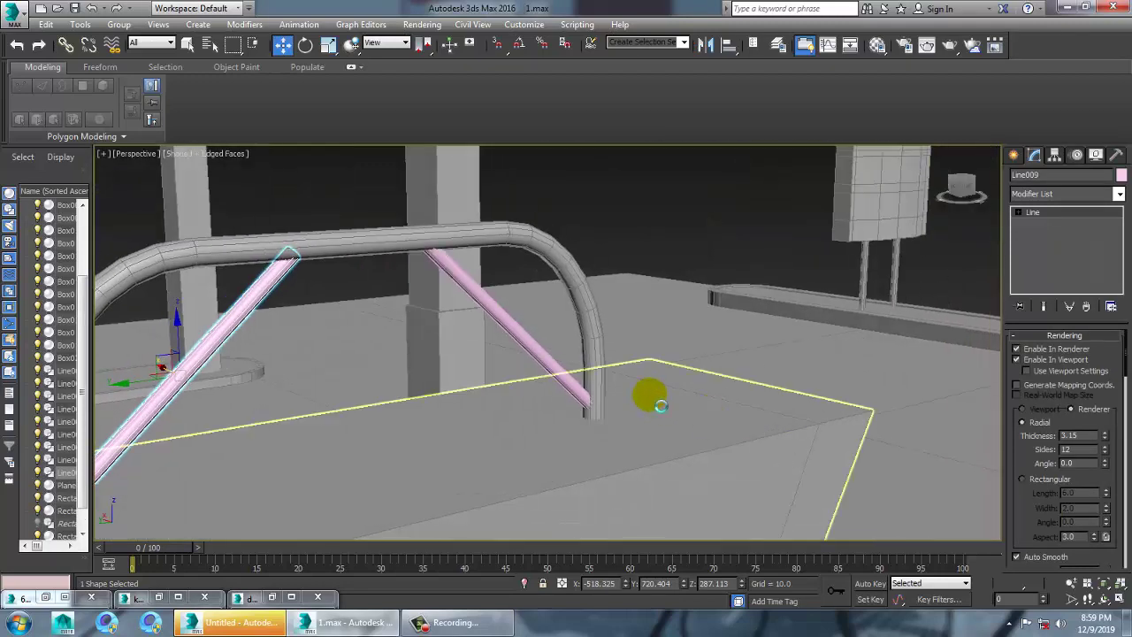
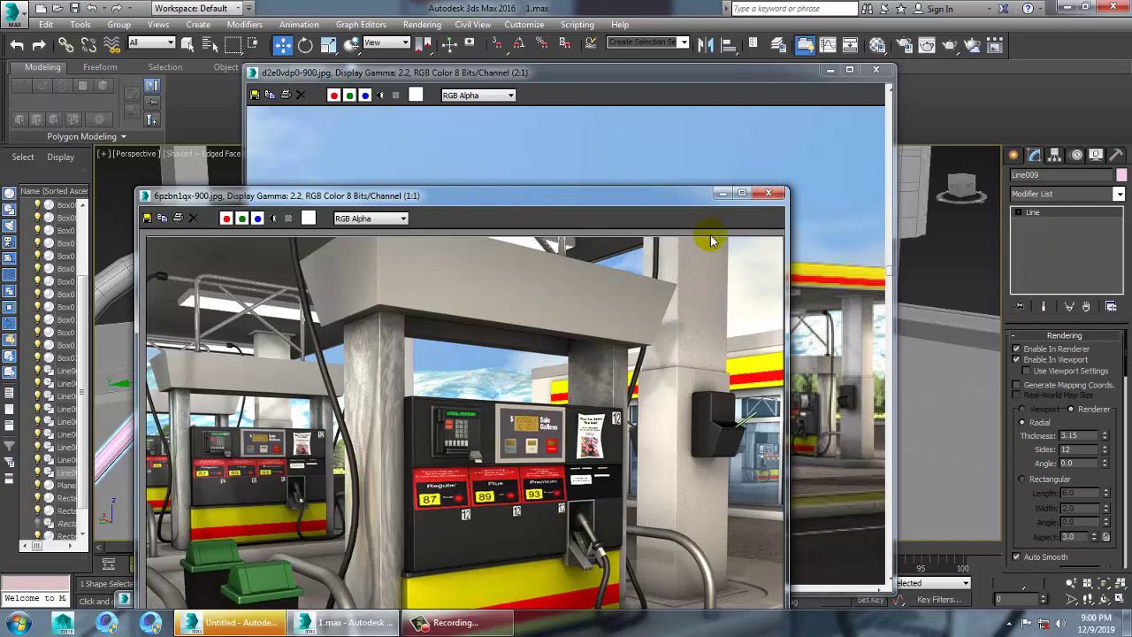
# Select both diagonal braces and shift them off the arch along X, slightly lower than its top bar.
pyautogui.click(722, 193)
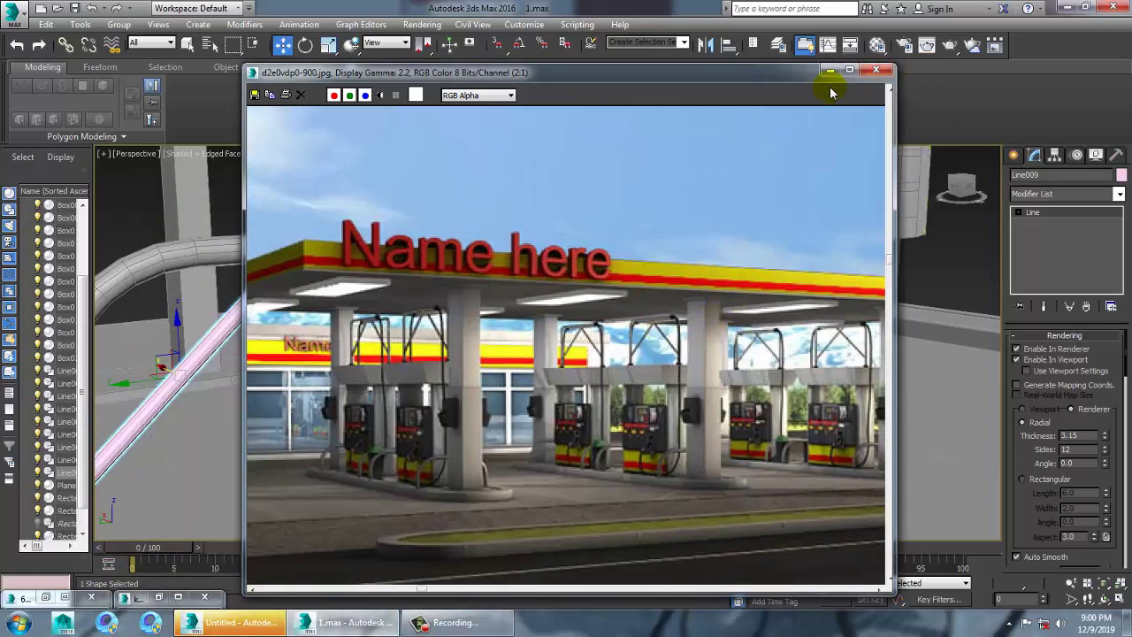
pyautogui.click(829, 69)
pyautogui.click(454, 319)
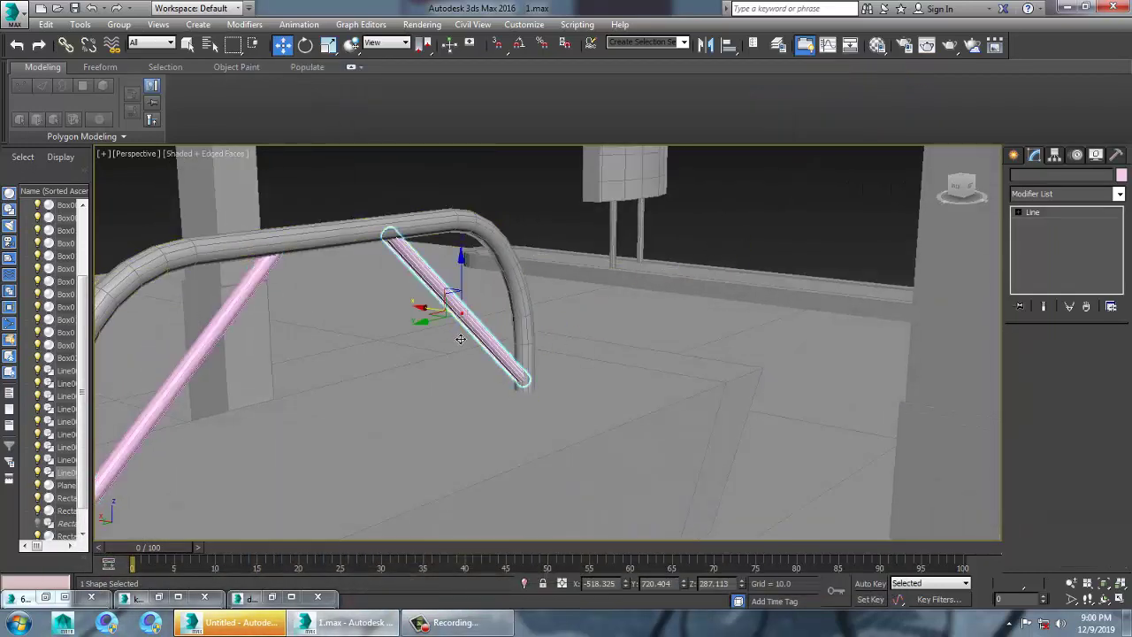
pyautogui.keyDown('ctrl'); pyautogui.click(220, 328); pyautogui.keyUp('ctrl')
pyautogui.scroll(-8, 370, 313)
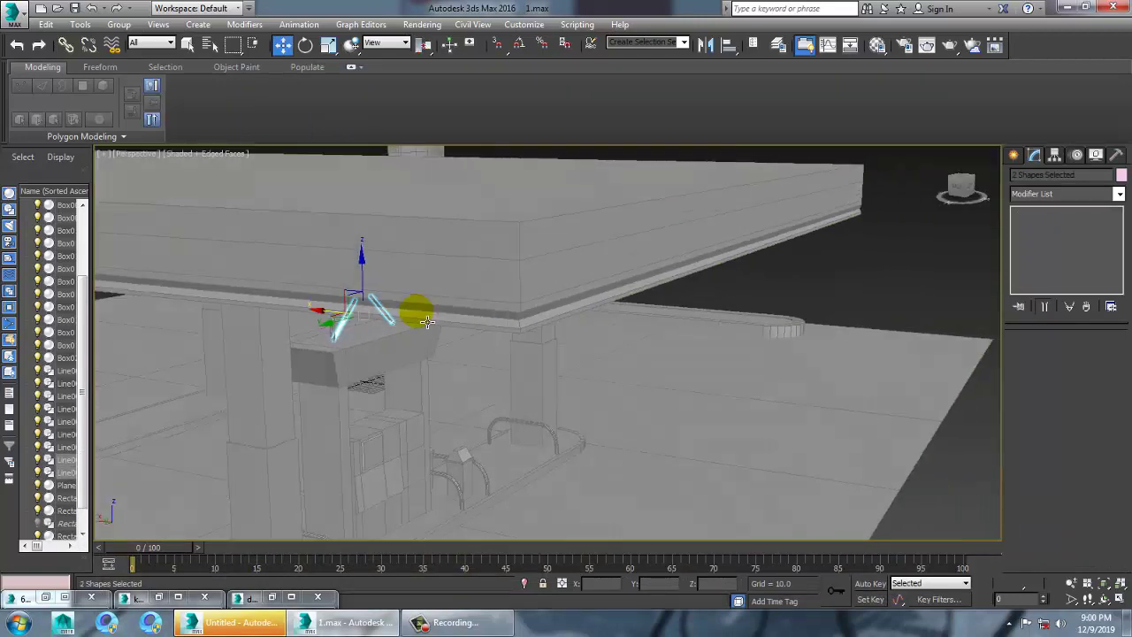
pyautogui.keyDown('alt'); pyautogui.moveTo(427, 321); pyautogui.dragTo(373, 348, button='middle'); pyautogui.keyUp('alt')
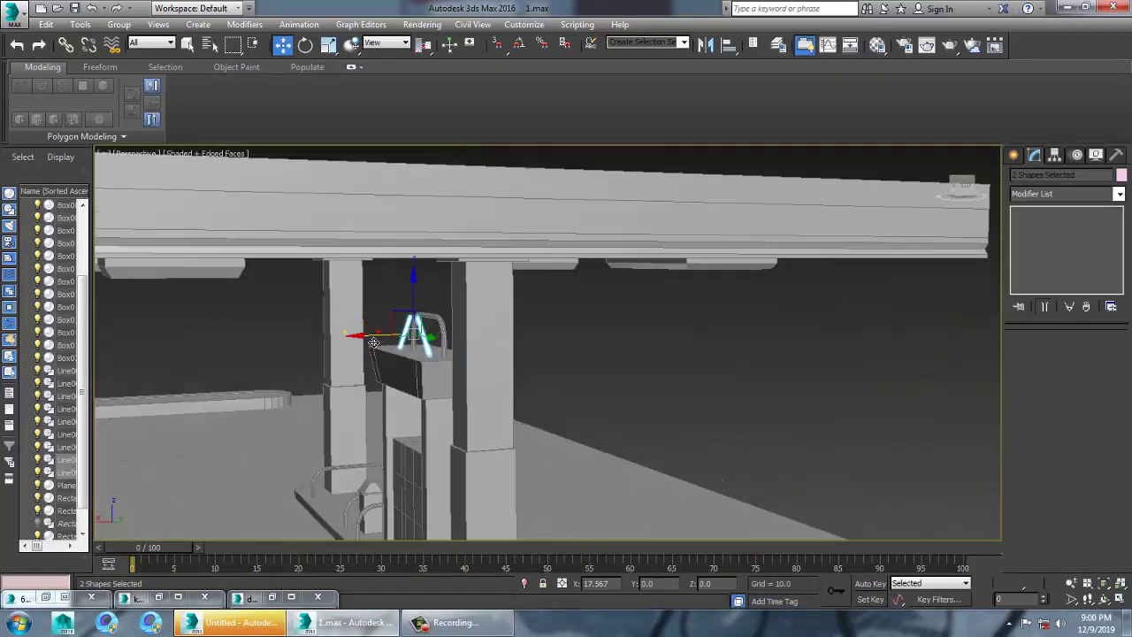
pyautogui.scroll(6, 372, 344)
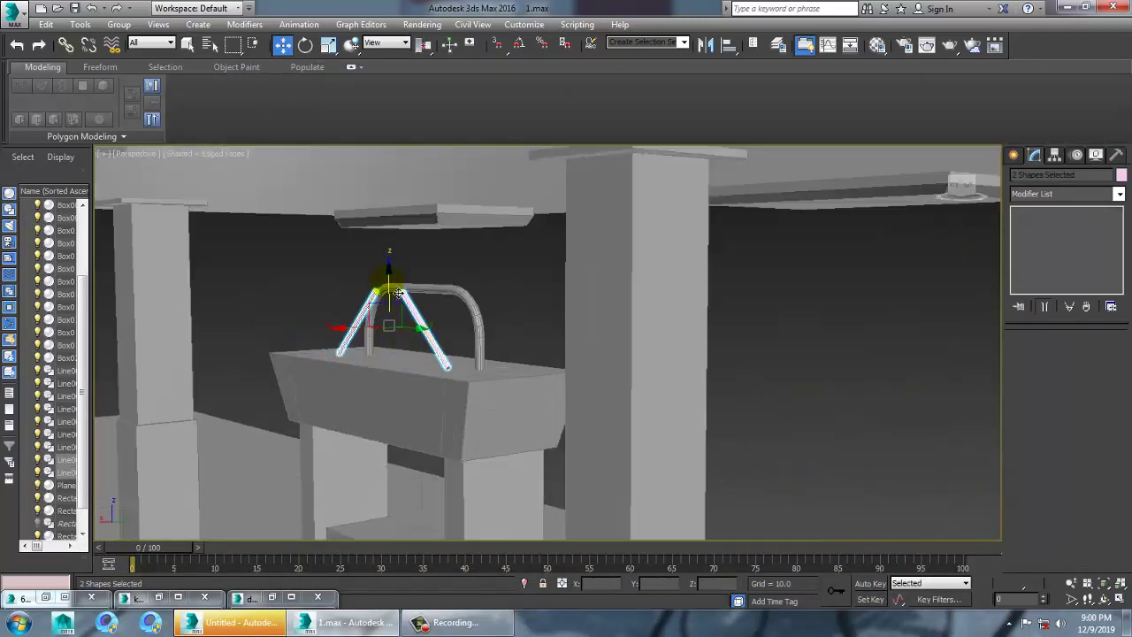
pyautogui.moveTo(399, 293); pyautogui.dragTo(403, 304)
pyautogui.moveTo(536, 368)
pyautogui.keyDown('alt'); pyautogui.mouseDown(button='middle')
pyautogui.moveTo(560, 377)
pyautogui.moveTo(536, 372)
pyautogui.mouseUp(button='middle'); pyautogui.keyUp('alt')
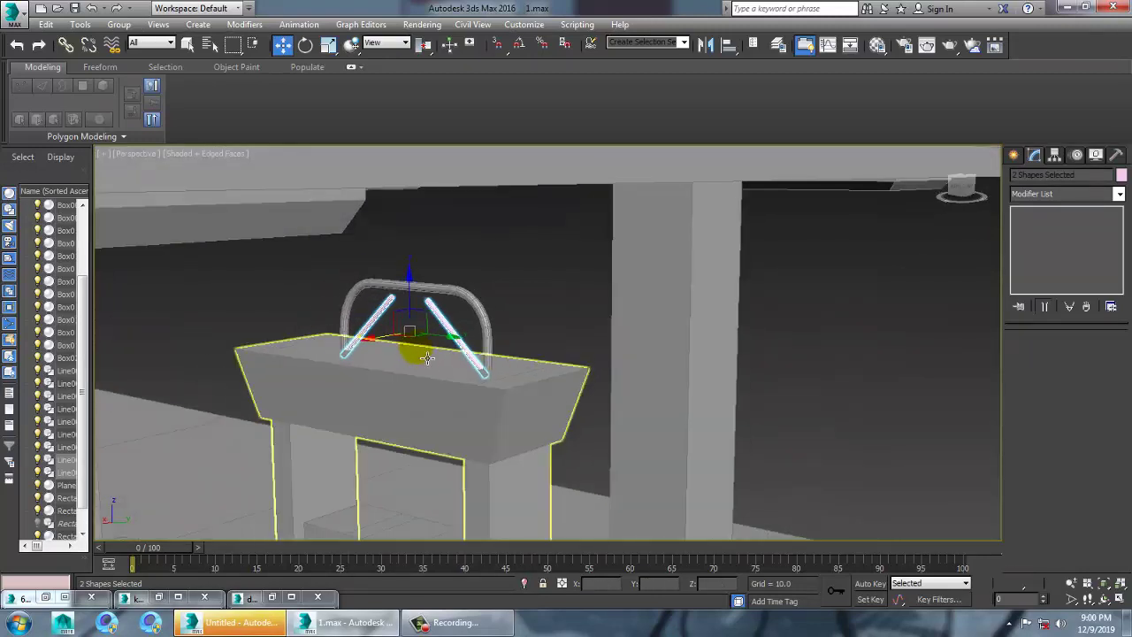
# In the left view, draw a straight horizontal line crossing the upper part of the arch and extending well past both legs.
pyautogui.hotkey('alt', 'w')
pyautogui.rightClick(371, 442)
pyautogui.hotkey('alt', 'w')
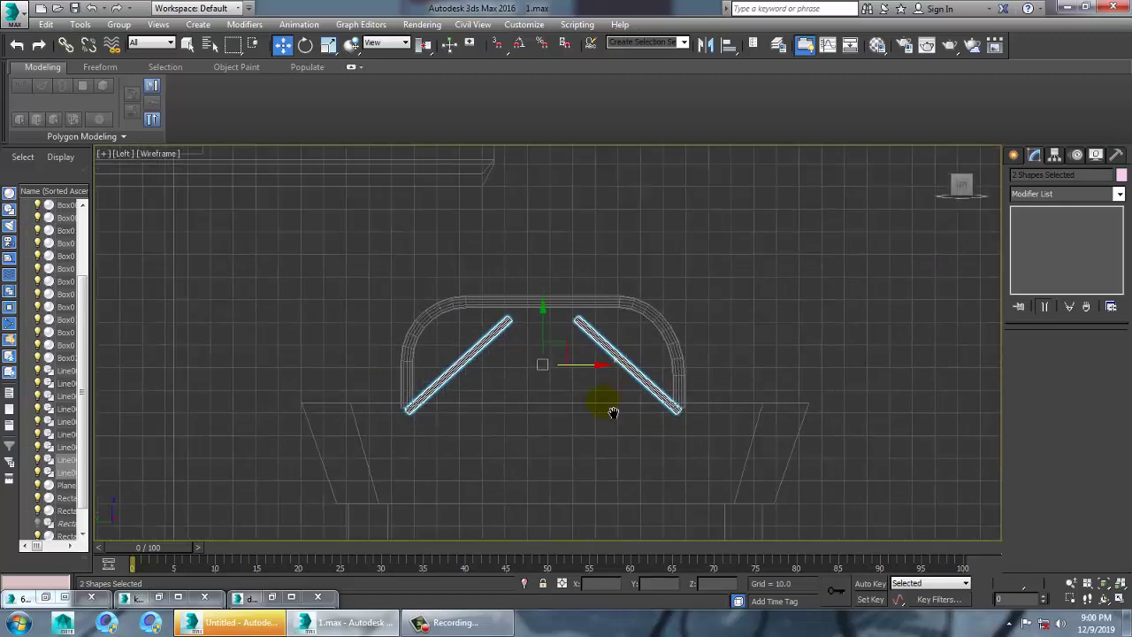
pyautogui.click(1014, 155)
pyautogui.click(1037, 255)
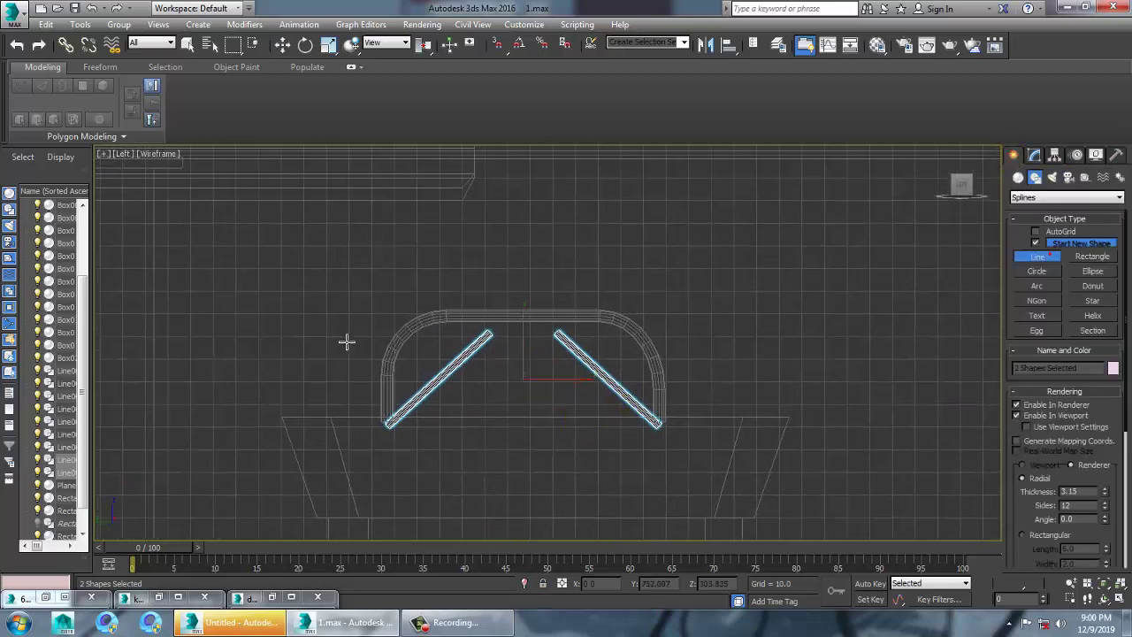
pyautogui.click(252, 327)
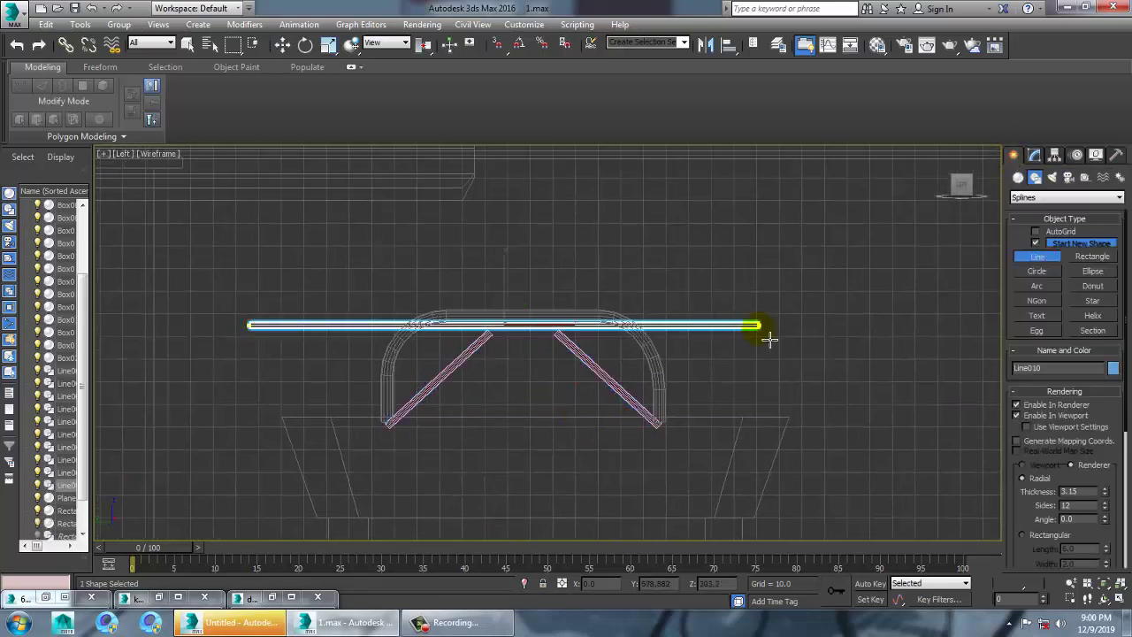
pyautogui.rightClick(841, 330)
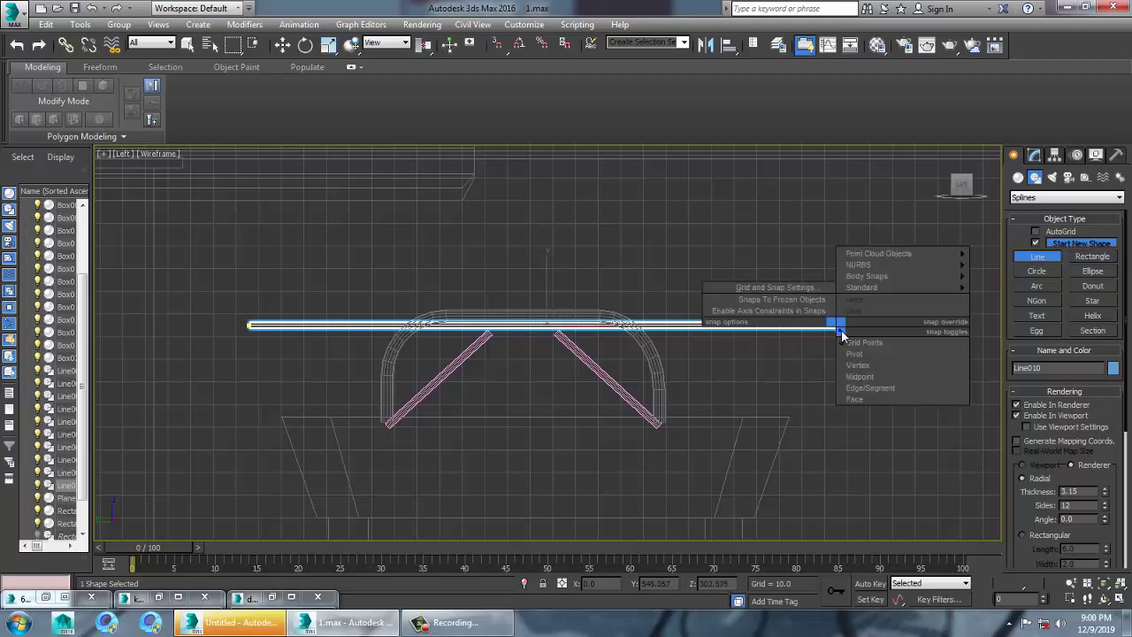
pyautogui.click(761, 364)
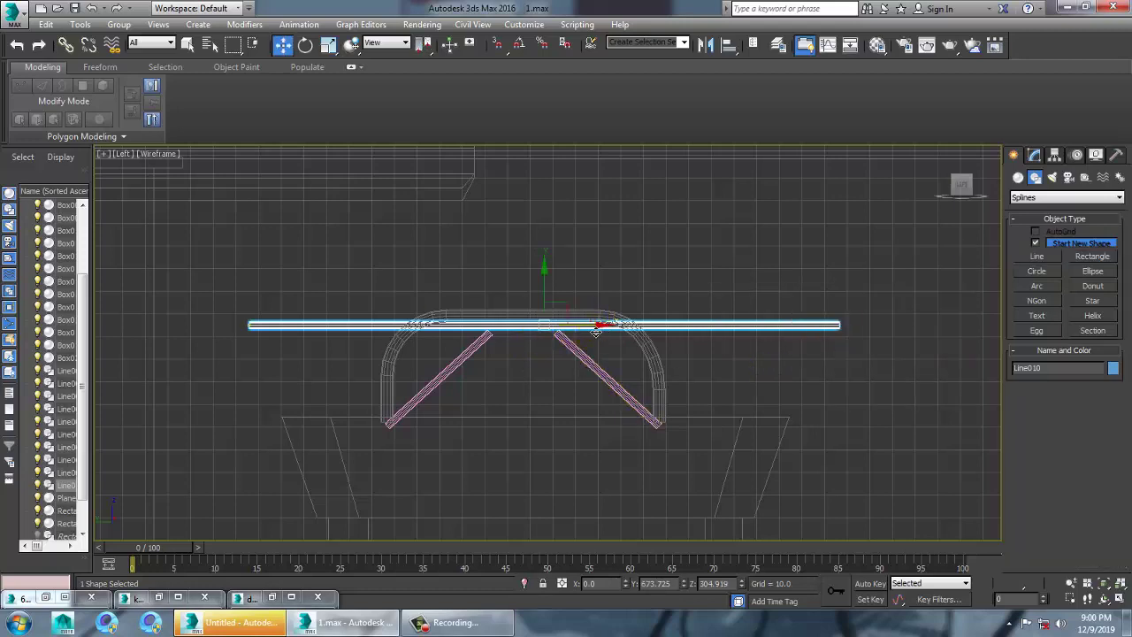
# Centre the horizontal bar on the braces' upper ends at about Y 683, Z 301, and set its thickness to 6.363.
pyautogui.moveTo(533, 299); pyautogui.dragTo(656, 325)
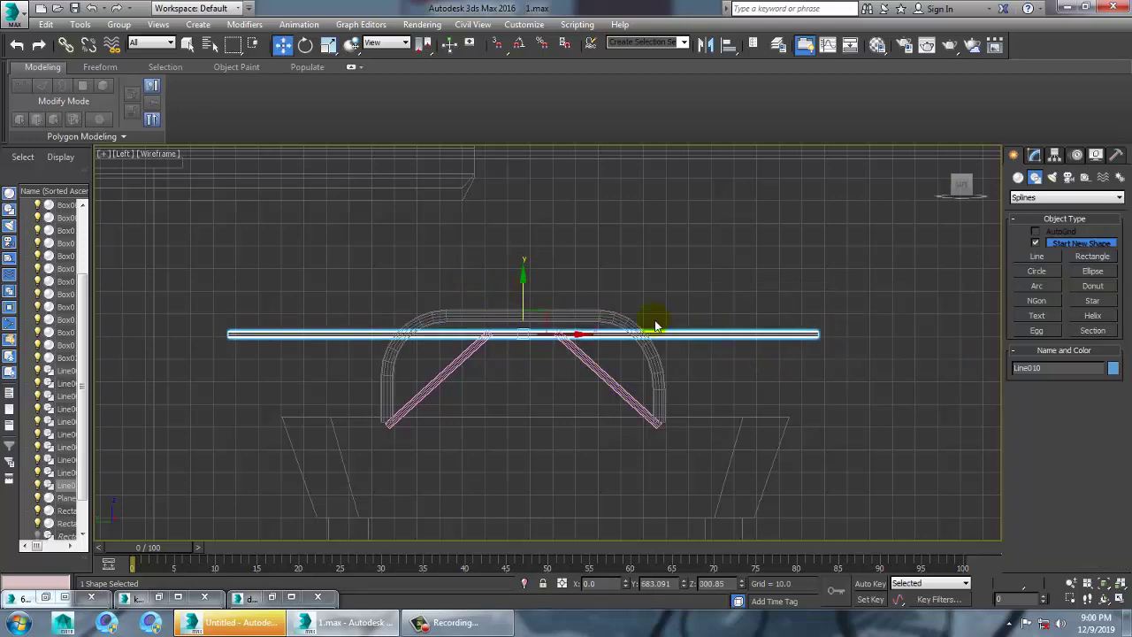
pyautogui.click(1035, 156)
pyautogui.moveTo(1108, 439); pyautogui.dragTo(1112, 370)
# Move the horizontal bar over to the pump-top frame at about X -517, Y 679, resting on the braces' upper ends.
pyautogui.hotkey('alt', 'w')
pyautogui.hotkey('alt', 'w')
pyautogui.scroll(-4, 693, 403)
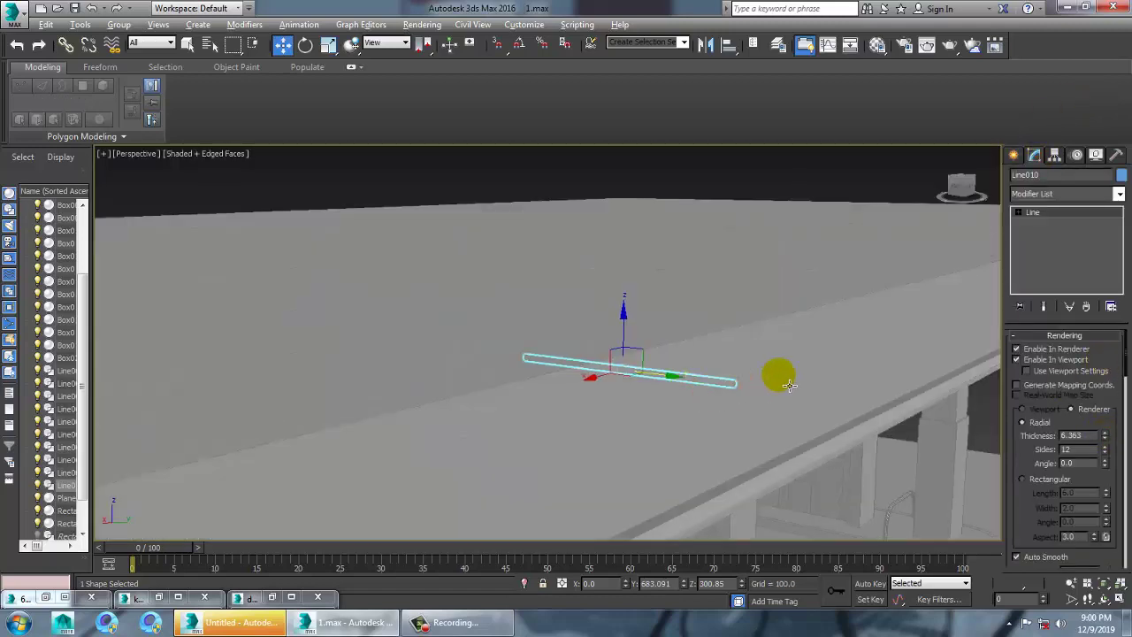
pyautogui.keyDown('alt'); pyautogui.moveTo(787, 384); pyautogui.dragTo(674, 373, button='middle'); pyautogui.keyUp('alt')
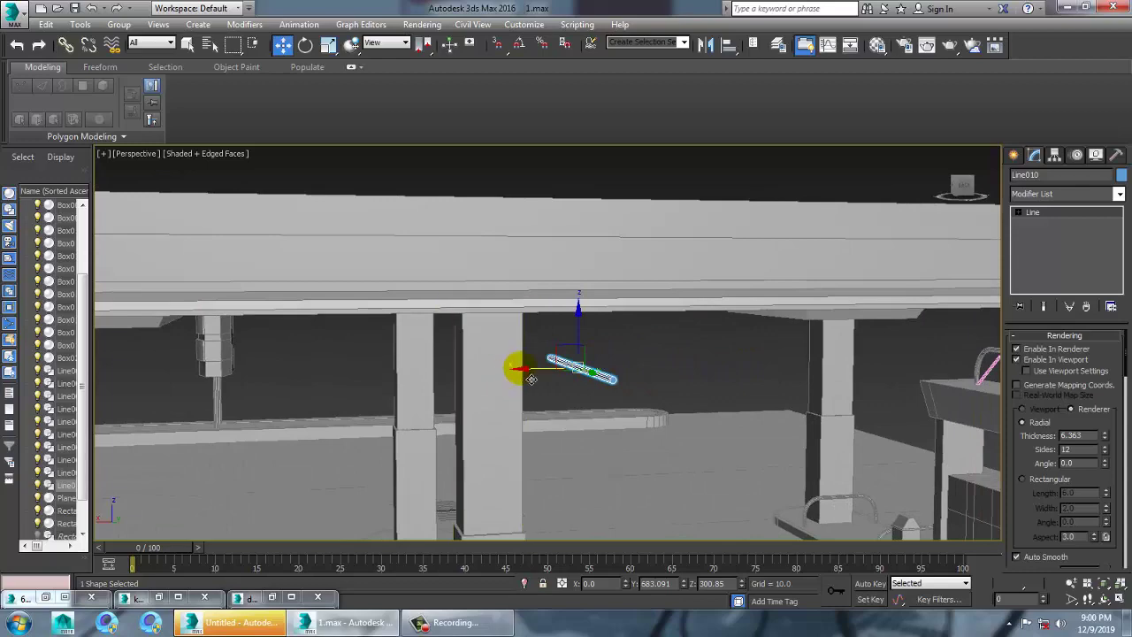
pyautogui.moveTo(984, 349); pyautogui.dragTo(985, 349)
pyautogui.moveTo(792, 344); pyautogui.dragTo(720, 342, button='middle')
pyautogui.press('z')
pyautogui.scroll(-4, 994, 358)
pyautogui.moveTo(585, 379); pyautogui.dragTo(731, 359, button='middle')
pyautogui.moveTo(647, 331); pyautogui.dragTo(497, 370)
pyautogui.keyDown('alt'); pyautogui.moveTo(497, 370); pyautogui.dragTo(623, 361, button='middle'); pyautogui.keyUp('alt')
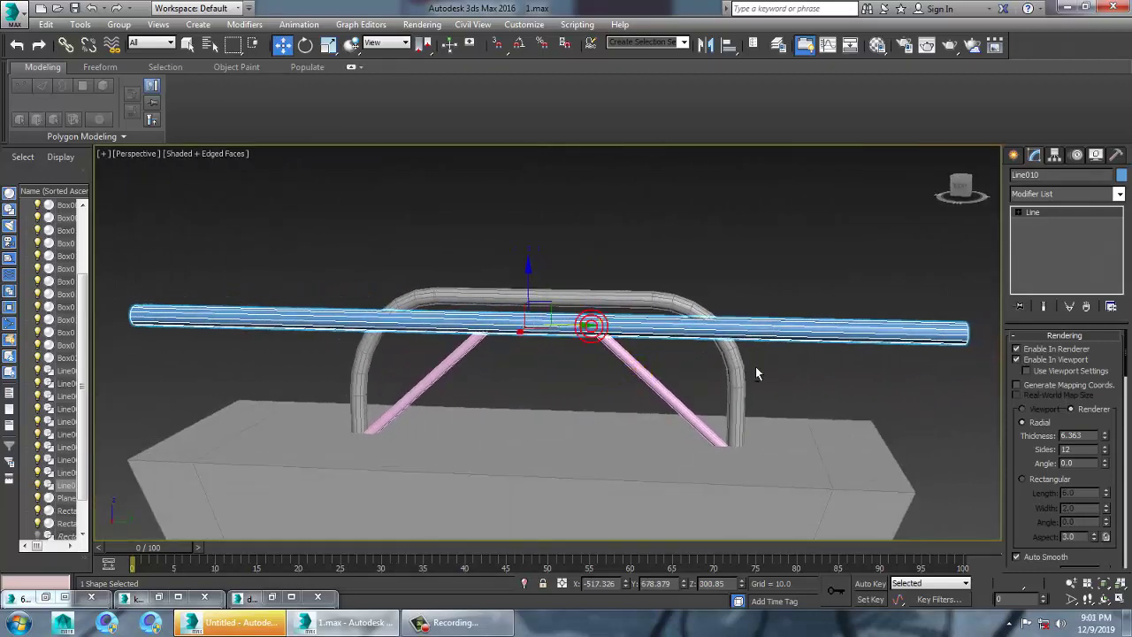
pyautogui.keyDown('alt'); pyautogui.moveTo(755, 373); pyautogui.dragTo(655, 363, button='middle'); pyautogui.keyUp('alt')
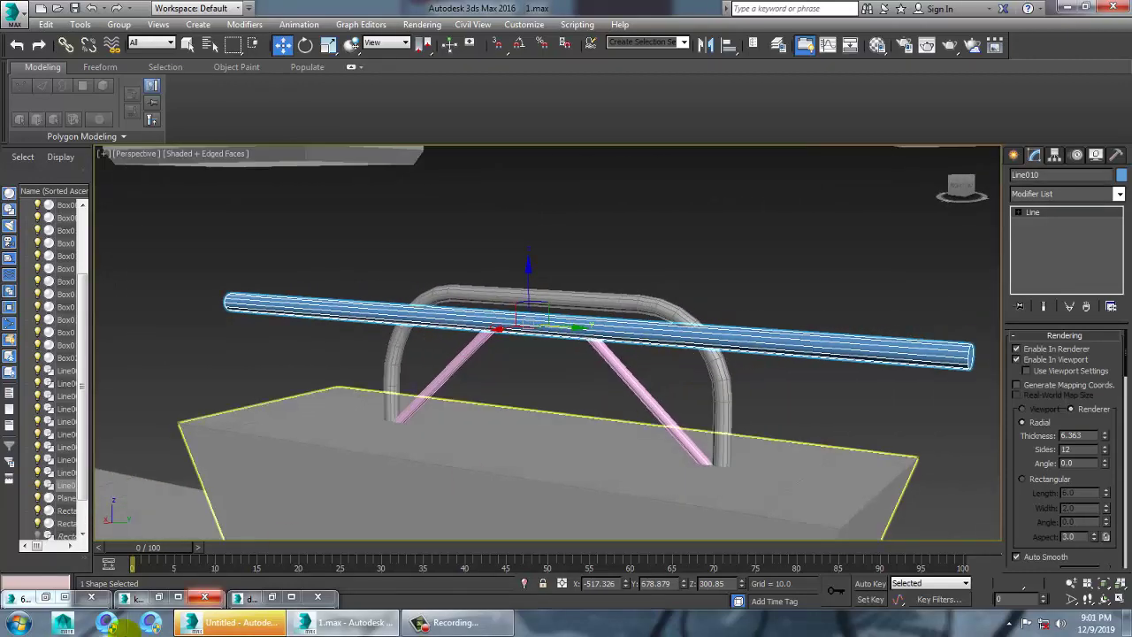
# Consult the reference image 6pzbn1qx-900 and recentre the horizontal bar across the arch at about Y 683.
pyautogui.click(46, 598)
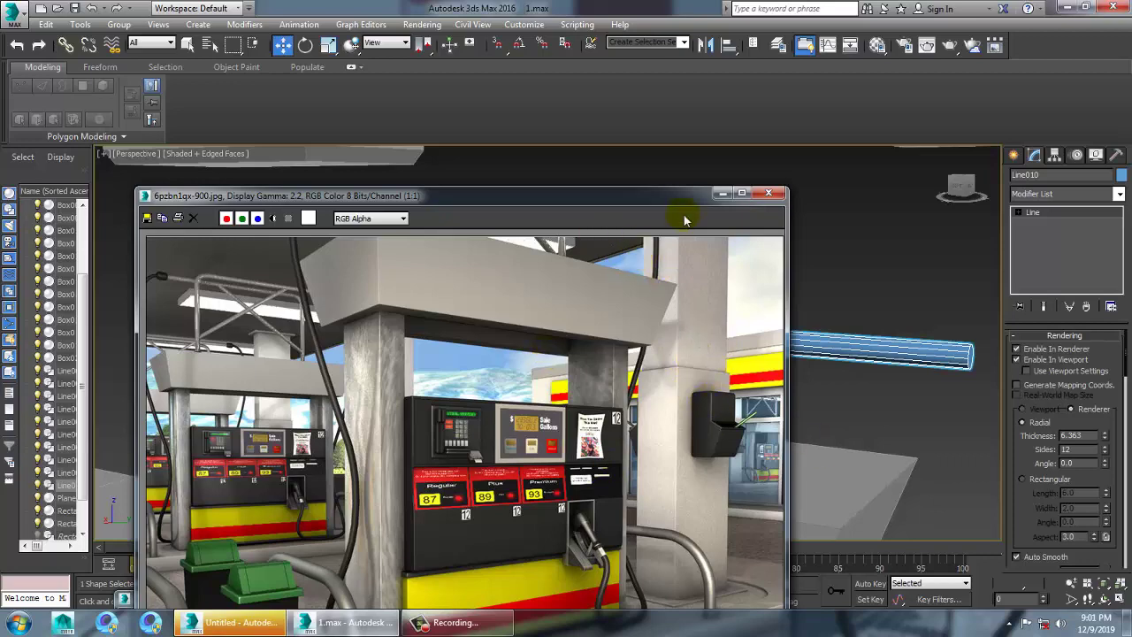
pyautogui.click(722, 192)
pyautogui.scroll(3, 832, 336)
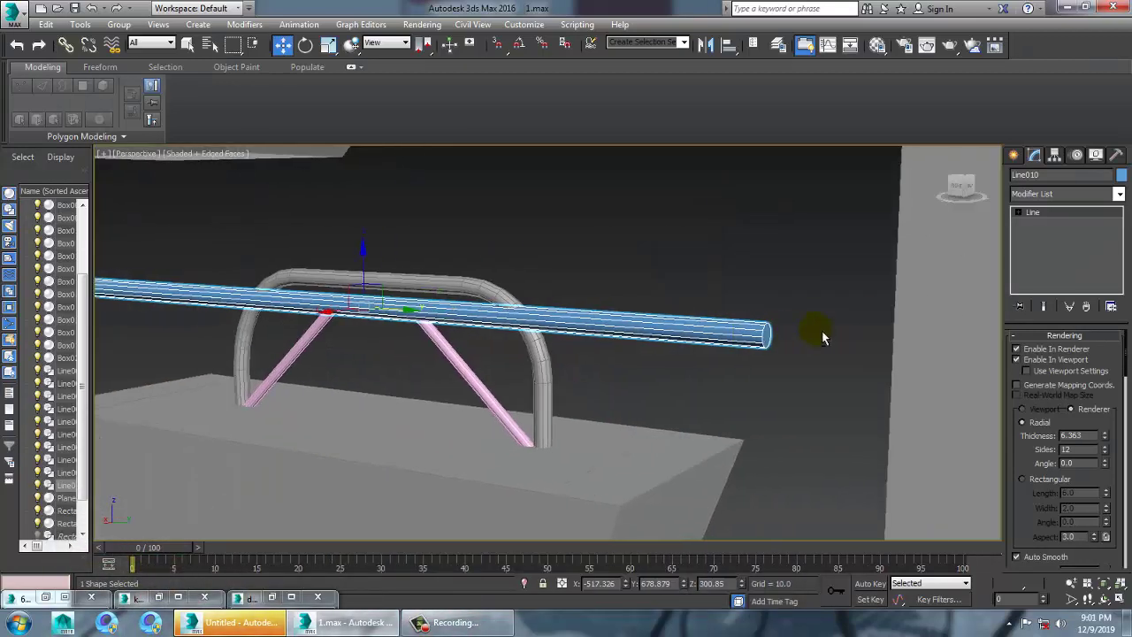
pyautogui.keyDown('alt'); pyautogui.moveTo(736, 355); pyautogui.dragTo(757, 277, button='middle'); pyautogui.keyUp('alt')
pyautogui.scroll(-5, 759, 324)
pyautogui.keyDown('alt'); pyautogui.moveTo(757, 278); pyautogui.dragTo(698, 382, button='middle'); pyautogui.keyUp('alt')
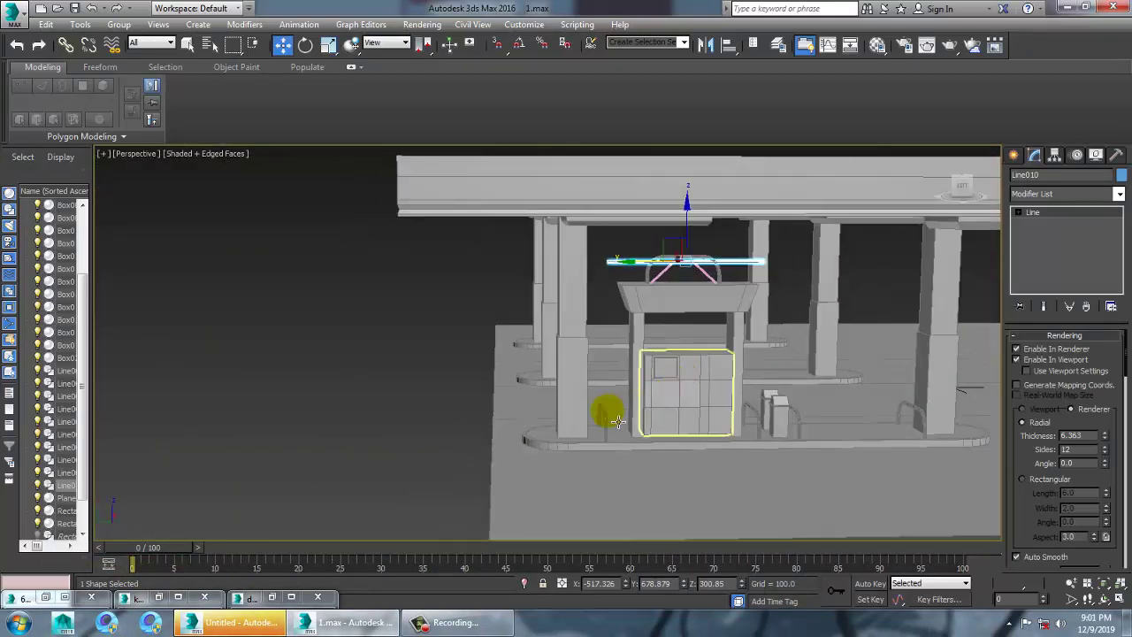
pyautogui.keyDown('alt'); pyautogui.moveTo(619, 421); pyautogui.dragTo(675, 374, button='middle'); pyautogui.keyUp('alt')
pyautogui.scroll(5, 668, 341)
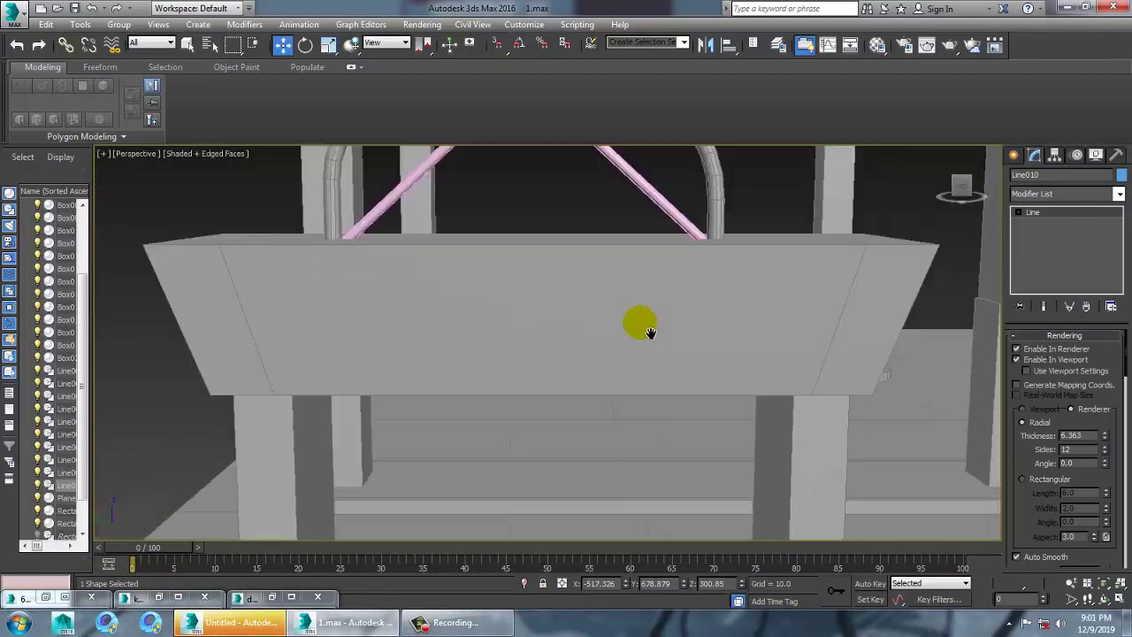
pyautogui.moveTo(649, 334); pyautogui.dragTo(633, 389, button='middle')
pyautogui.moveTo(554, 278); pyautogui.dragTo(583, 299, button='middle')
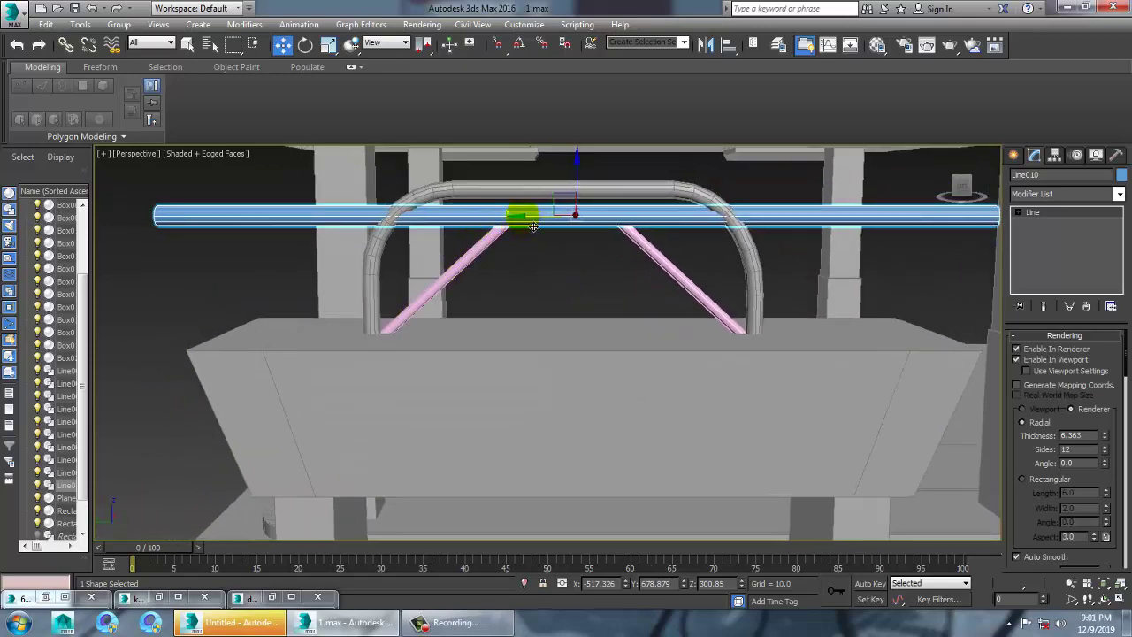
pyautogui.moveTo(688, 310); pyautogui.dragTo(591, 254, button='middle')
pyautogui.scroll(-5, 591, 257)
pyautogui.moveTo(660, 271)
pyautogui.keyDown('alt'); pyautogui.mouseDown(button='middle')
pyautogui.moveTo(640, 265)
pyautogui.moveTo(642, 276)
pyautogui.mouseUp(button='middle'); pyautogui.keyUp('alt')
pyautogui.scroll(10, 639, 276)
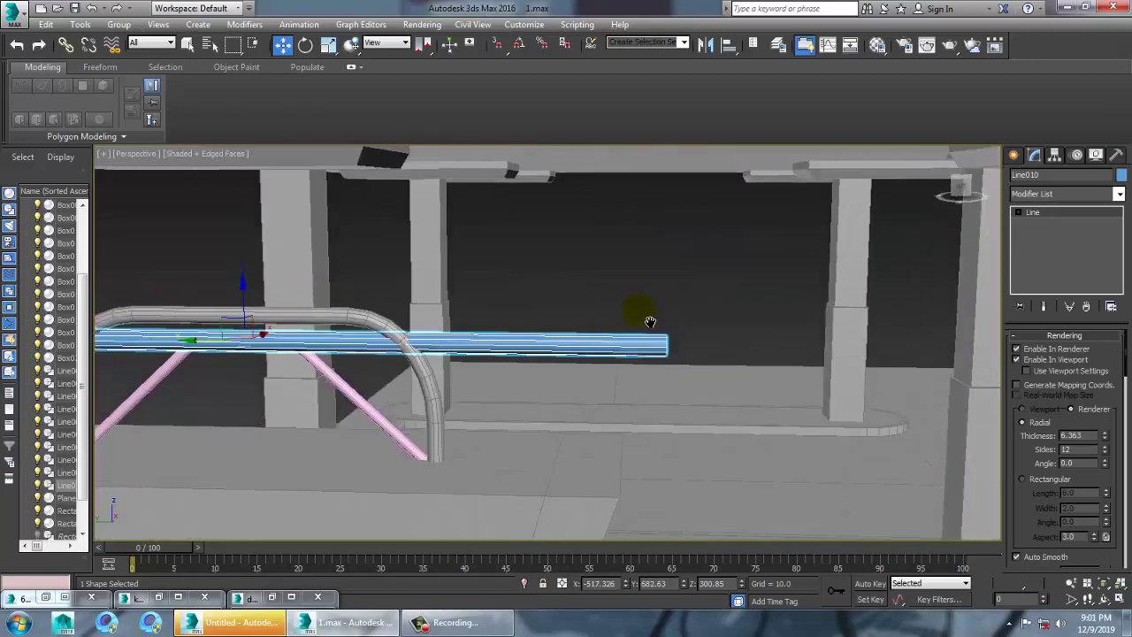
# Convert the horizontal bar to an editable poly and add an edge loop close to one end with Swift Loop.
pyautogui.rightClick(652, 417)
pyautogui.moveTo(729, 537)
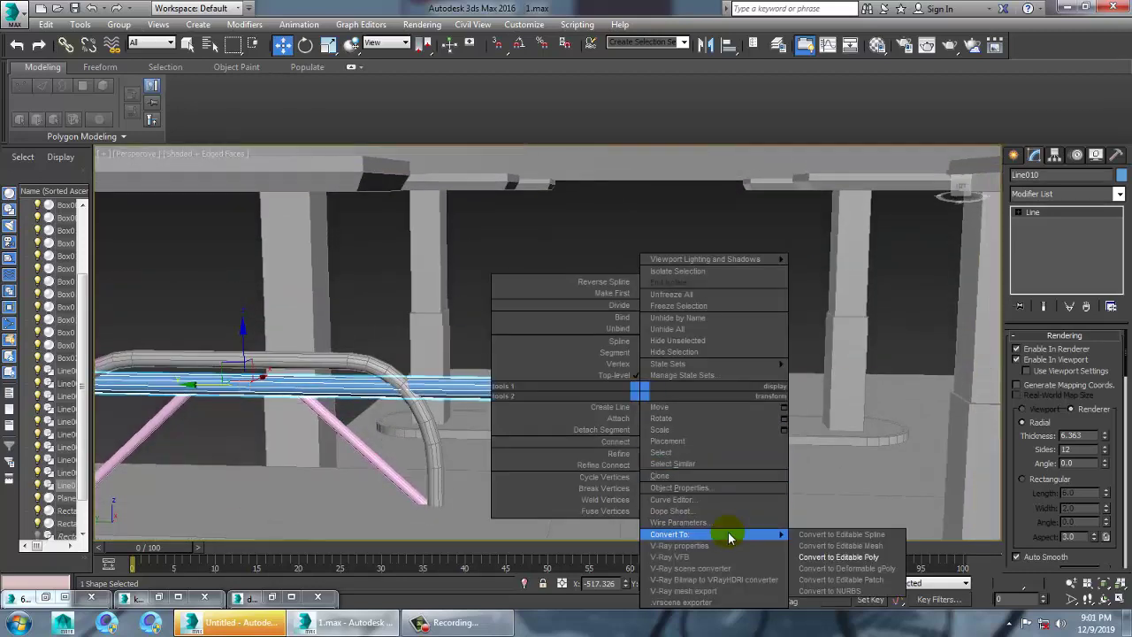
pyautogui.click(862, 557)
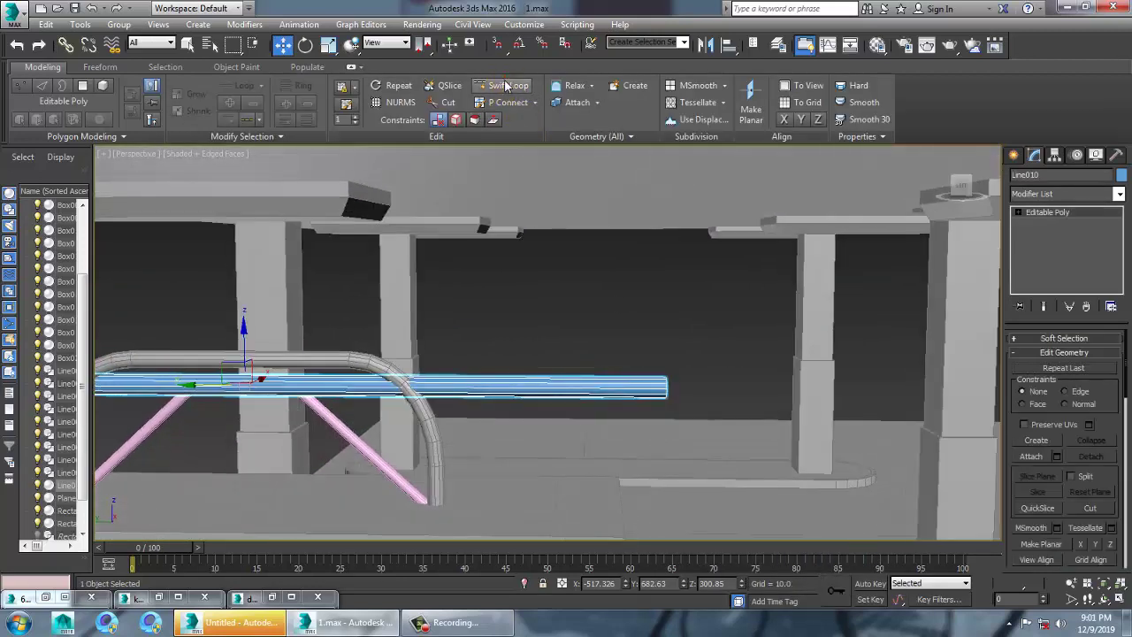
pyautogui.click(507, 85)
pyautogui.scroll(3, 664, 389)
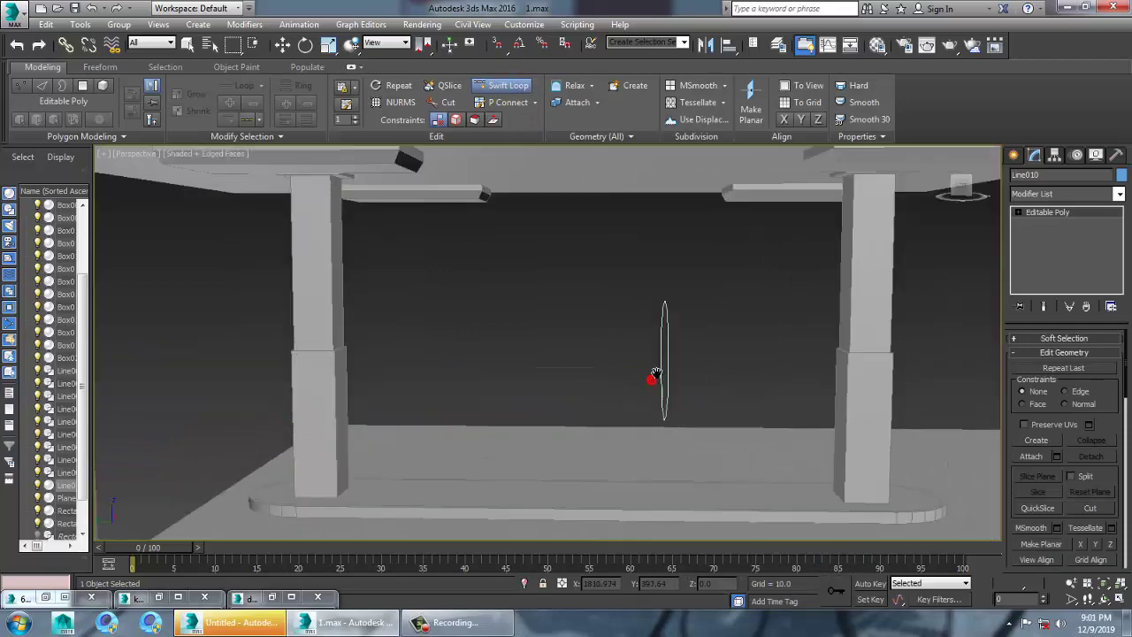
pyautogui.press('w')
pyautogui.scroll(-5, 647, 359)
pyautogui.scroll(5, 607, 359)
pyautogui.scroll(5, 621, 348)
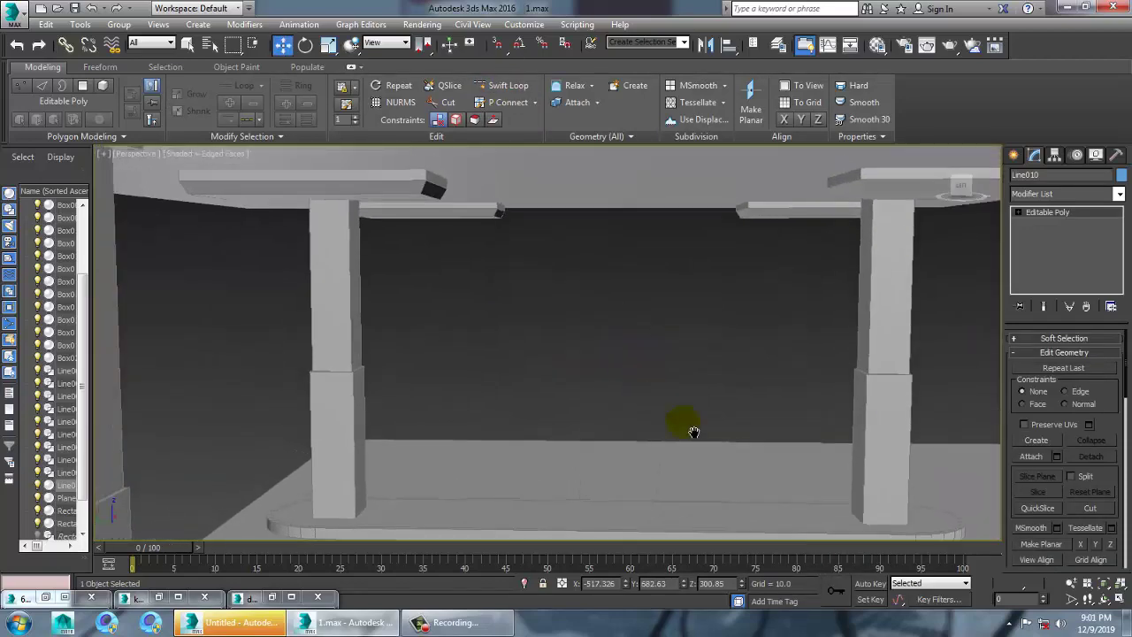
pyautogui.scroll(-8, 644, 389)
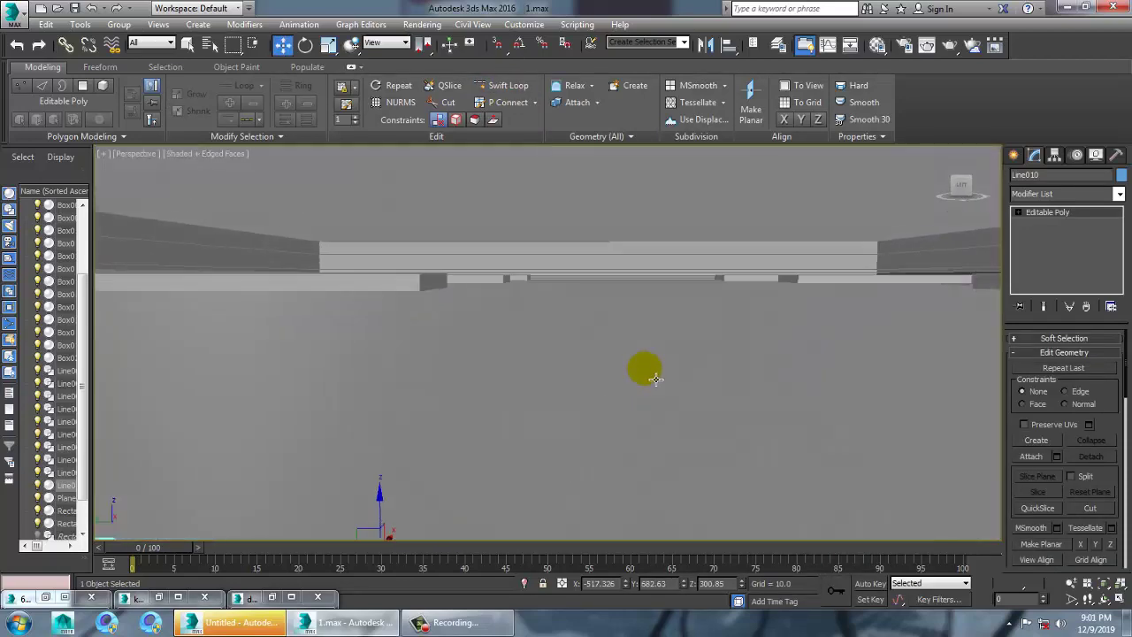
pyautogui.scroll(8, 661, 422)
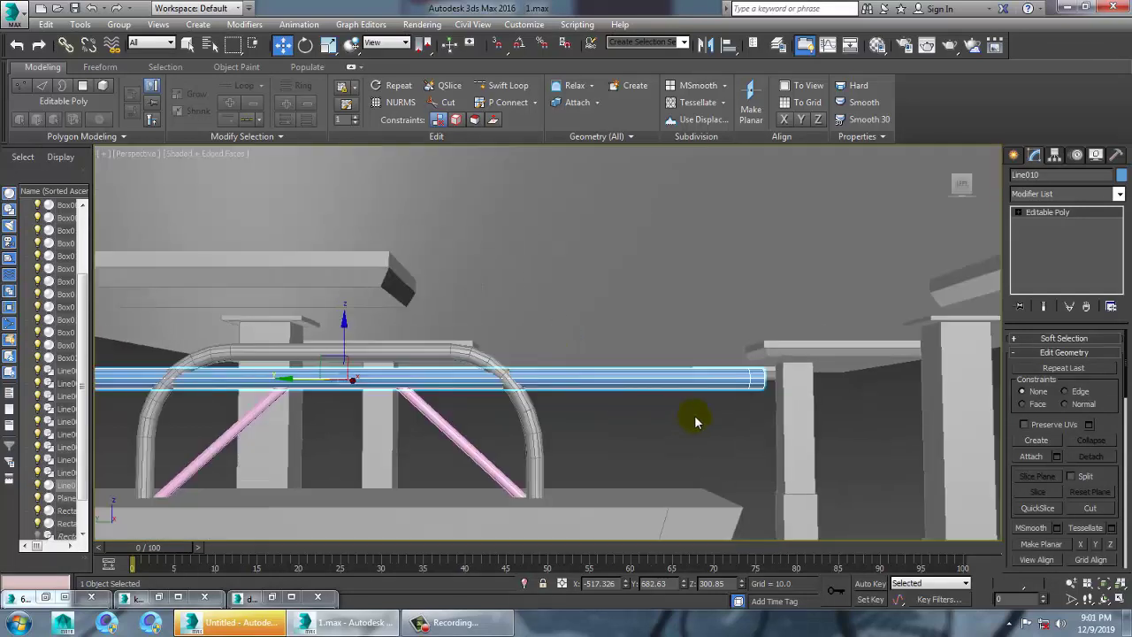
pyautogui.scroll(-5, 602, 412)
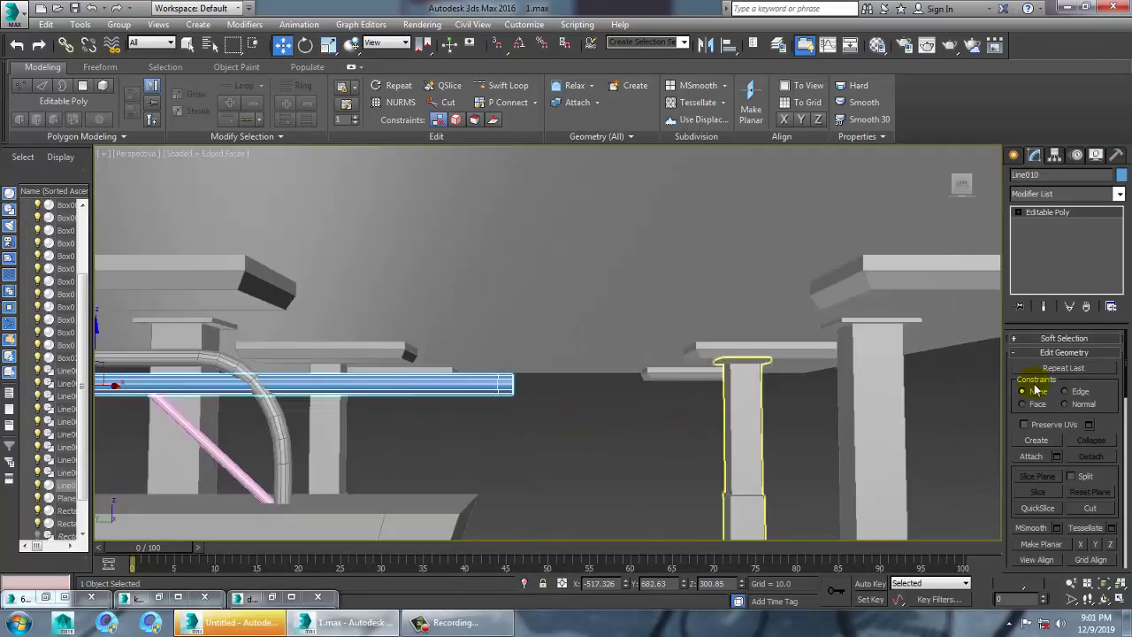
# Select the narrow ring of polygons at the bar's end and extrude it outward by 1.327 to form a raised collar.
pyautogui.press('4')
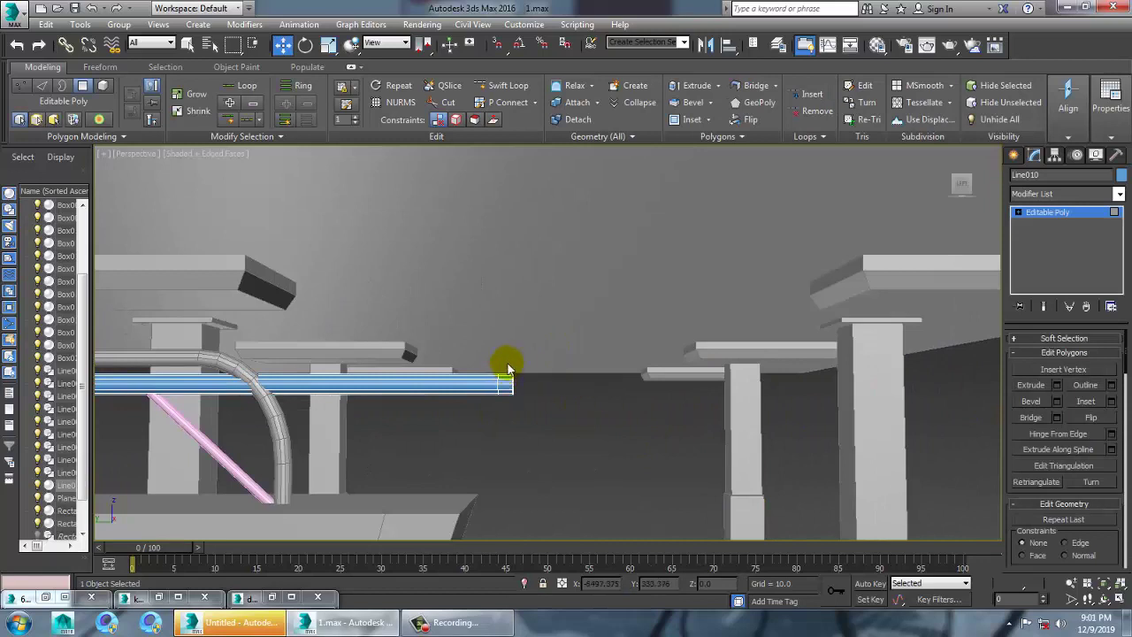
pyautogui.click(1057, 385)
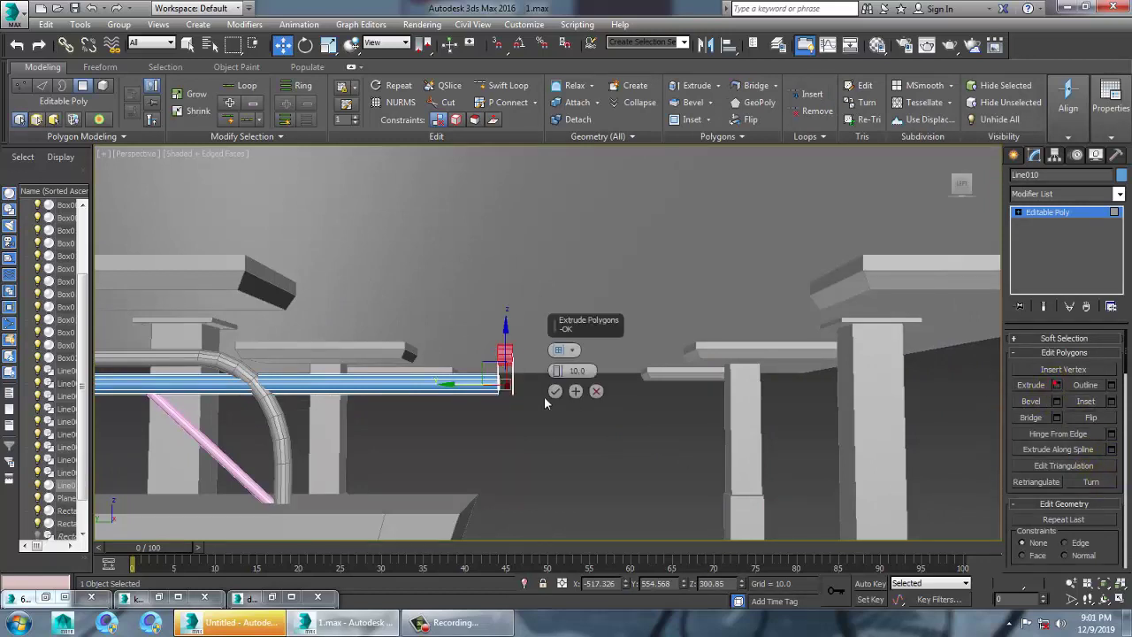
pyautogui.click(575, 350)
pyautogui.click(604, 377)
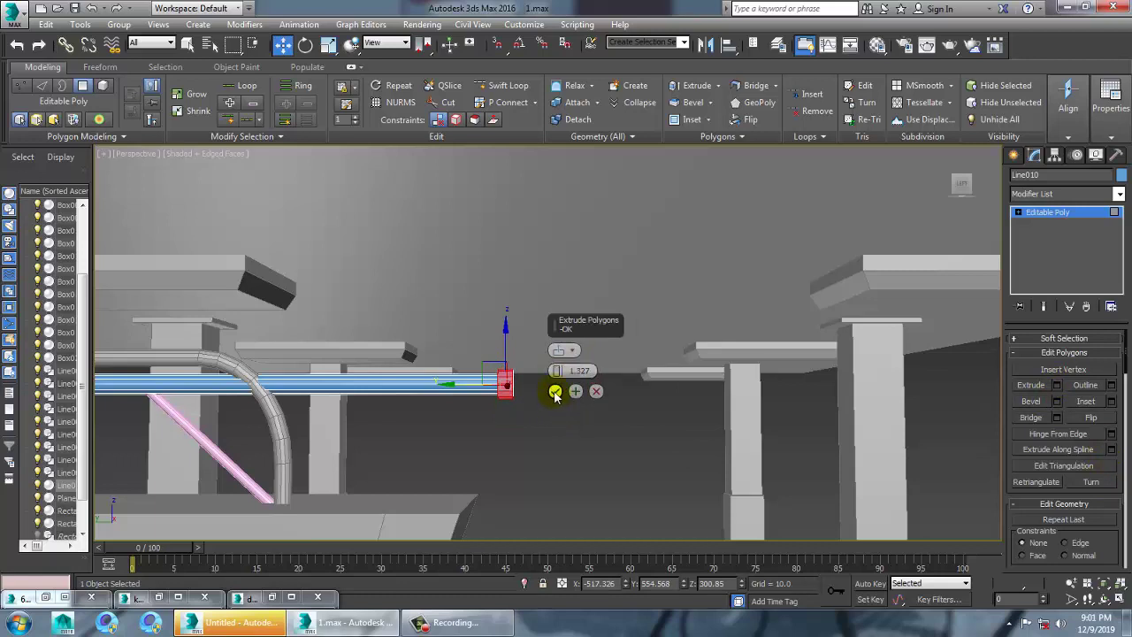
pyautogui.click(555, 392)
pyautogui.press('r')
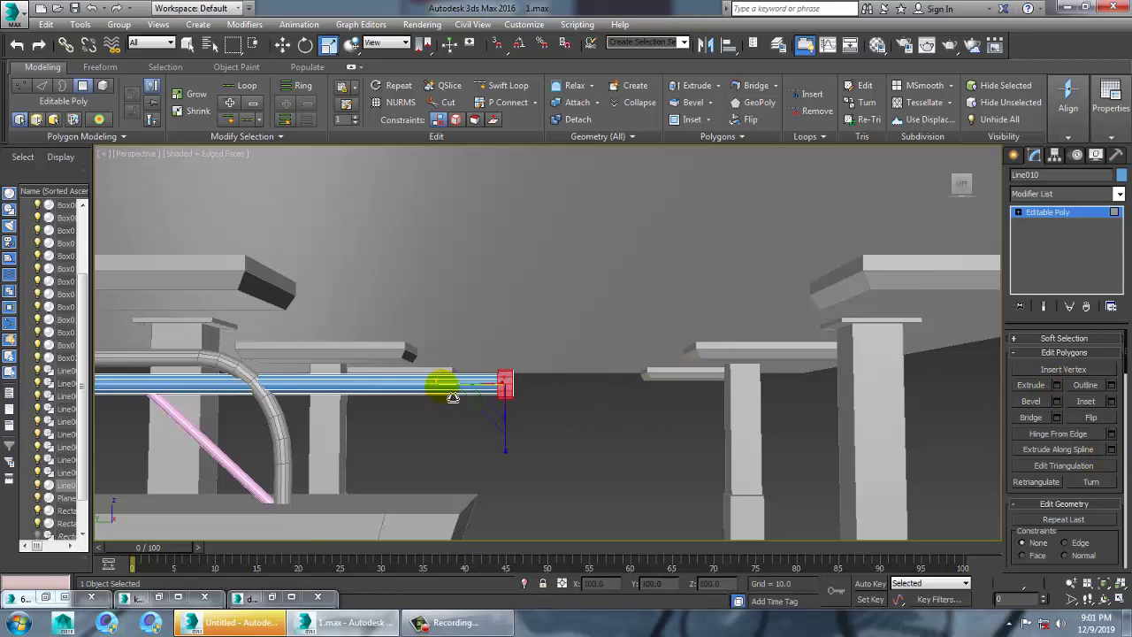
pyautogui.press('w')
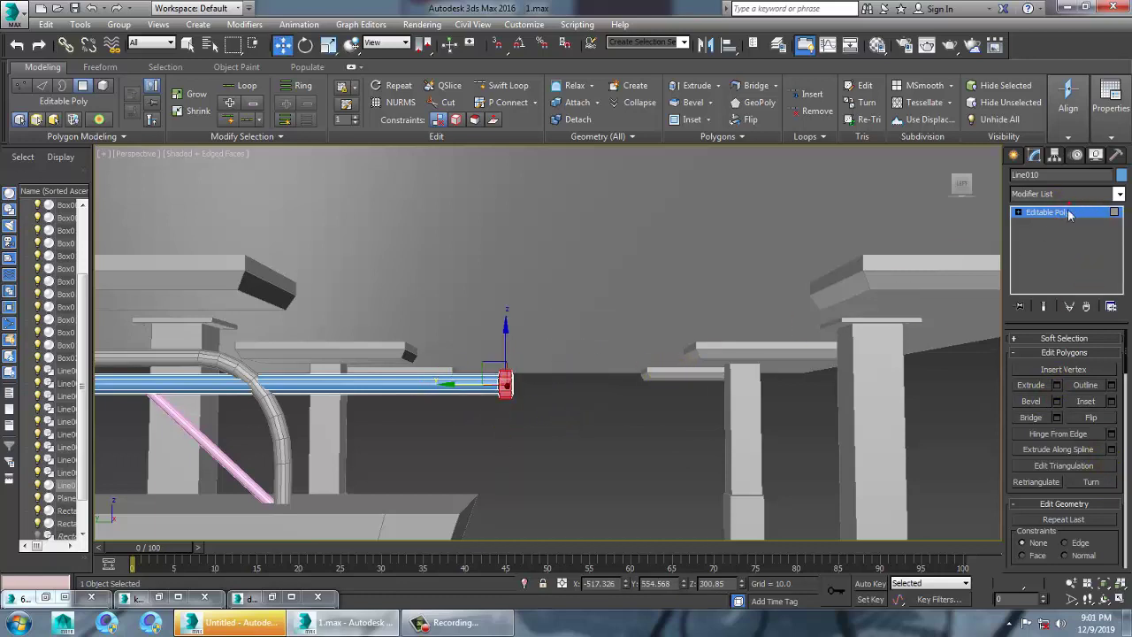
# Finish polygon editing of the horizontal bar and delete most of the ceiling lights under the canopy.
pyautogui.click(1069, 215)
pyautogui.scroll(-8, 538, 324)
pyautogui.keyDown('alt'); pyautogui.moveTo(539, 324); pyautogui.dragTo(702, 310, button='middle'); pyautogui.keyUp('alt')
pyautogui.click(632, 322)
pyautogui.press('Delete')
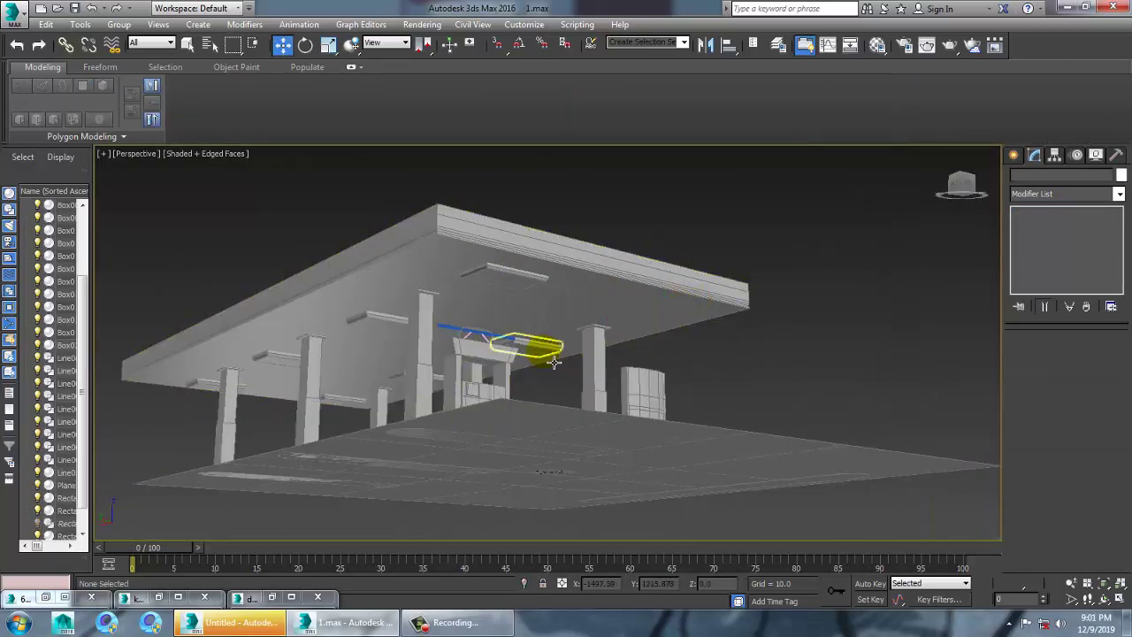
pyautogui.click(554, 362)
pyautogui.click(363, 320)
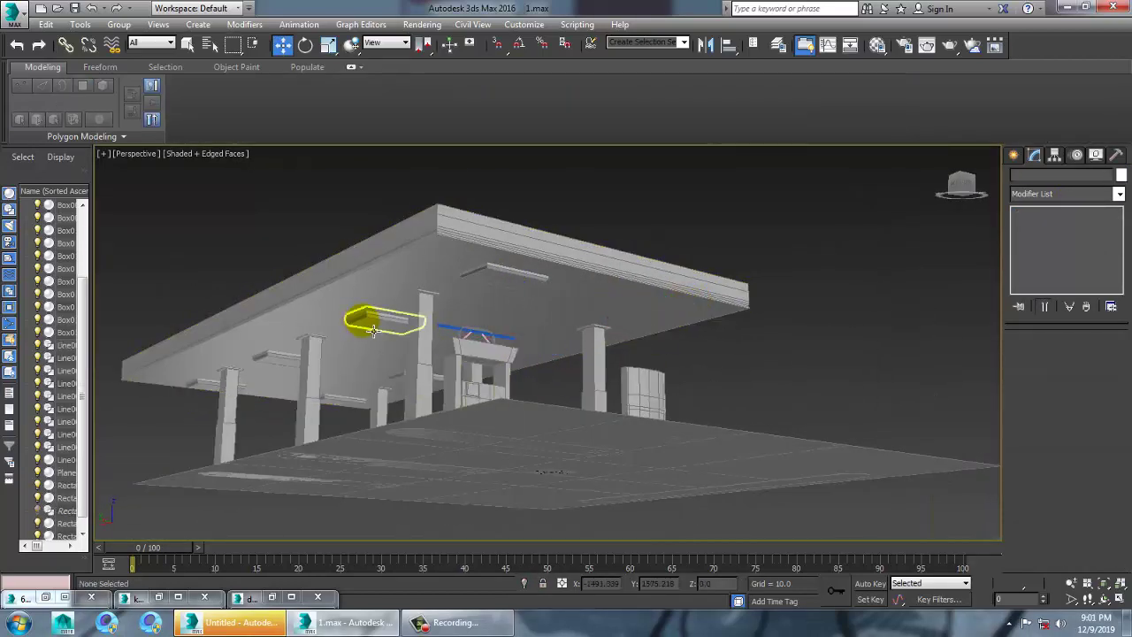
pyautogui.click(273, 357)
pyautogui.press('Delete')
pyautogui.click(210, 395)
pyautogui.click(336, 397)
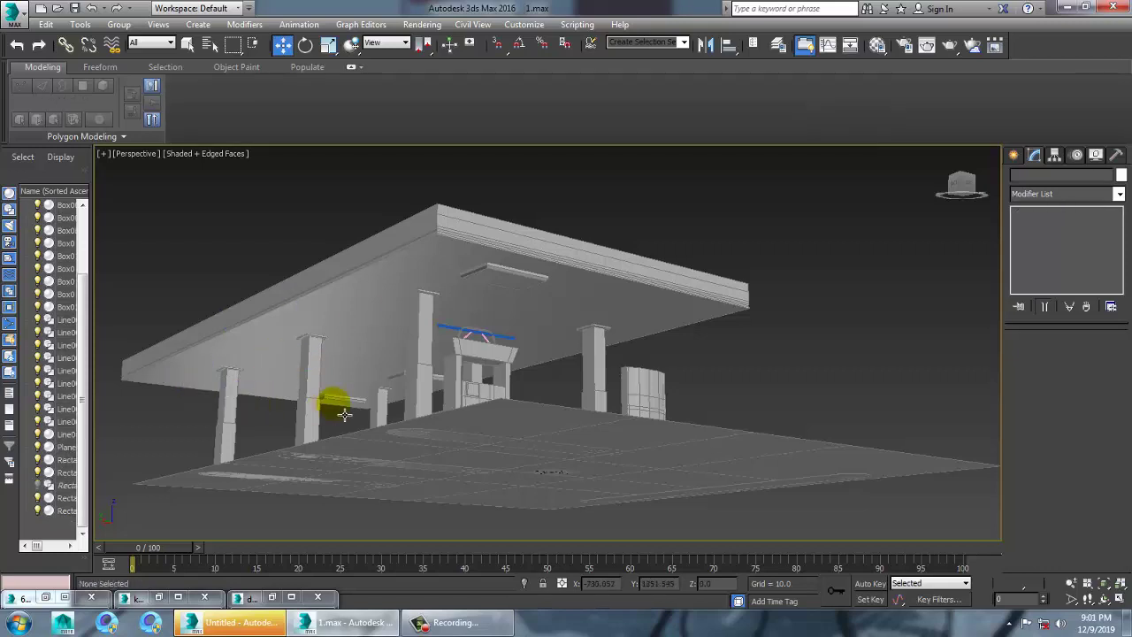
# Delete the rest of the ceiling lights, keeping only the one at the canopy corner nearest the pump.
pyautogui.keyDown('alt'); pyautogui.moveTo(336, 397); pyautogui.dragTo(434, 388, button='middle'); pyautogui.keyUp('alt')
pyautogui.click(462, 368)
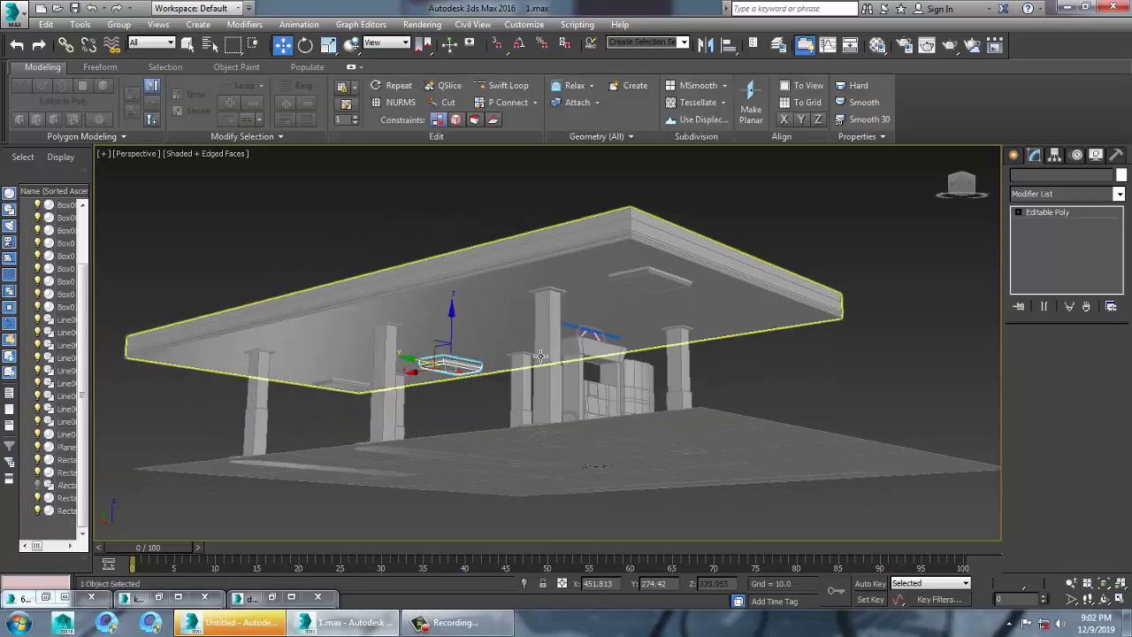
pyautogui.keyDown('alt'); pyautogui.moveTo(537, 356); pyautogui.dragTo(568, 366, button='middle'); pyautogui.keyUp('alt')
pyautogui.press('Delete')
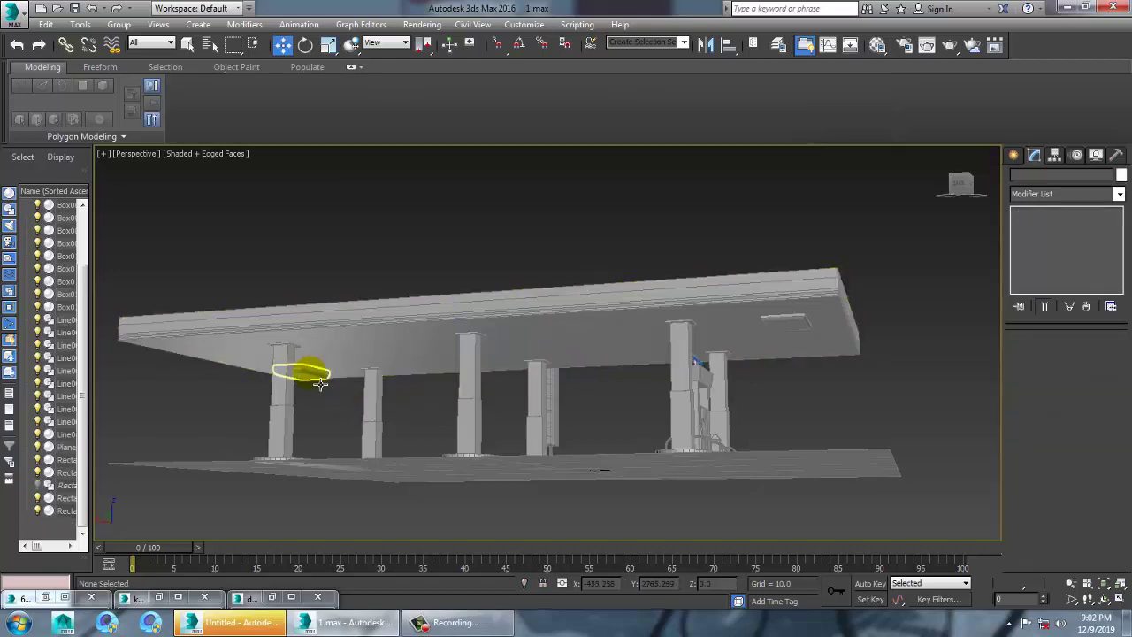
pyautogui.click(321, 382)
pyautogui.press('Delete')
# Copy the single ceiling light along Y in the top view, placing the copy at about X -807, Y 317.
pyautogui.click(805, 334)
pyautogui.hotkey('alt', 'w')
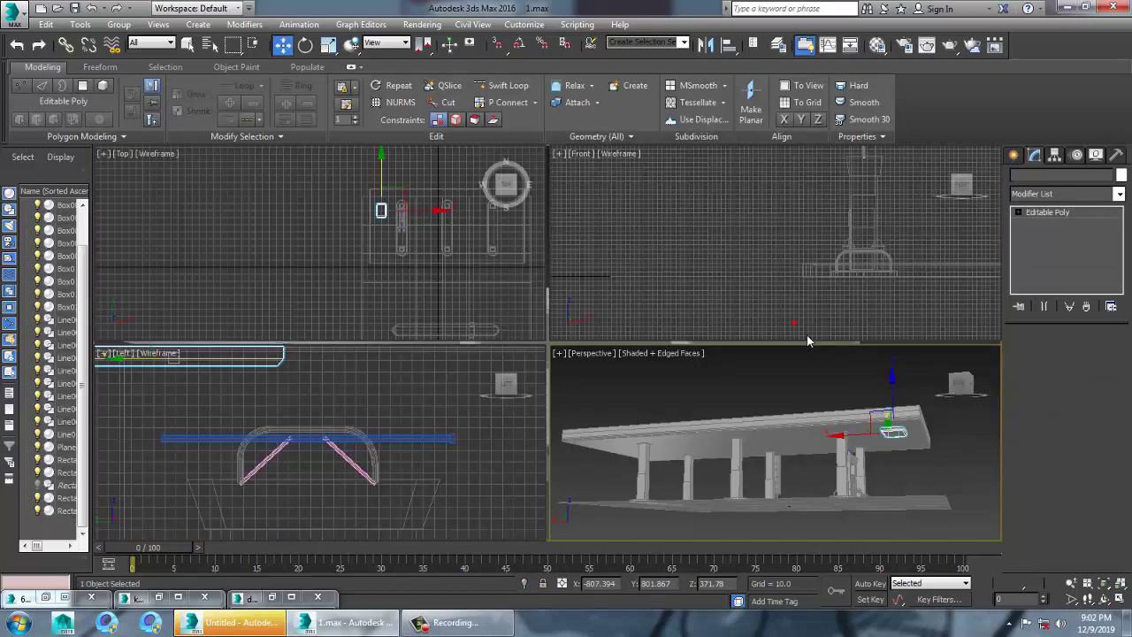
pyautogui.moveTo(363, 275); pyautogui.dragTo(346, 278, button='middle')
pyautogui.hotkey('alt', 'w')
pyautogui.moveTo(483, 273); pyautogui.dragTo(398, 285, button='middle')
pyautogui.scroll(2, 519, 292)
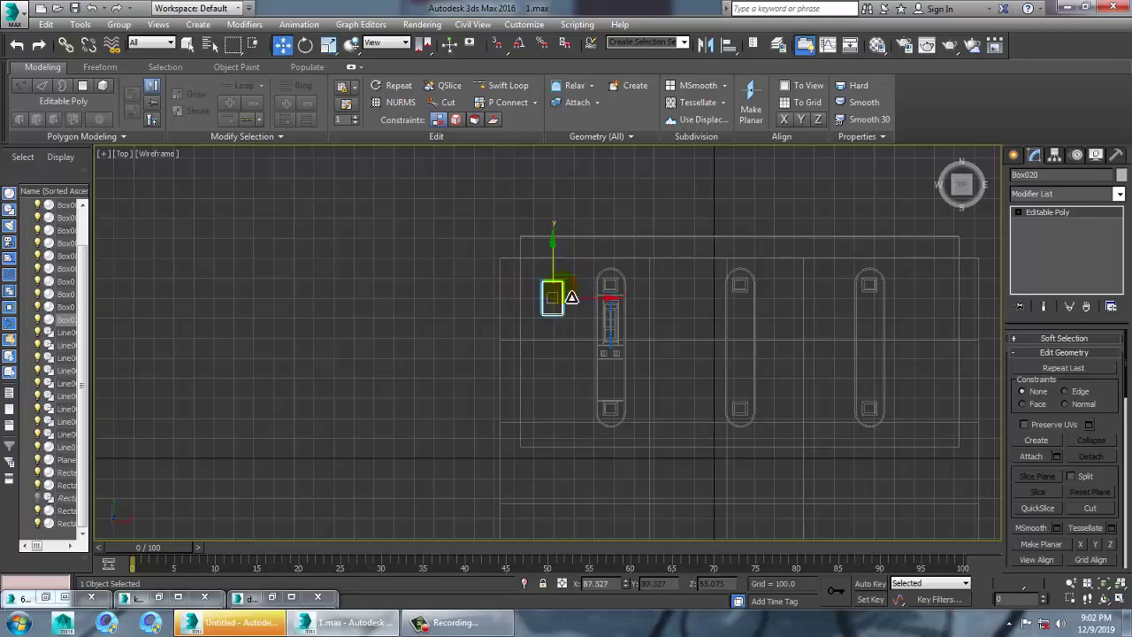
pyautogui.moveTo(560, 262); pyautogui.dragTo(571, 373)
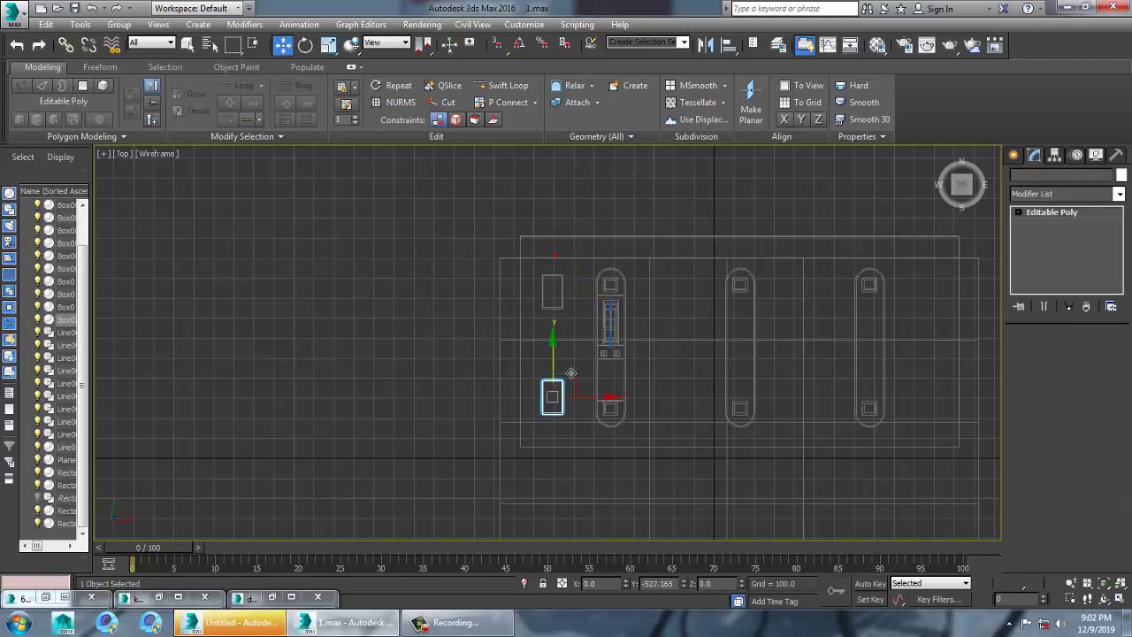
pyautogui.click(567, 370)
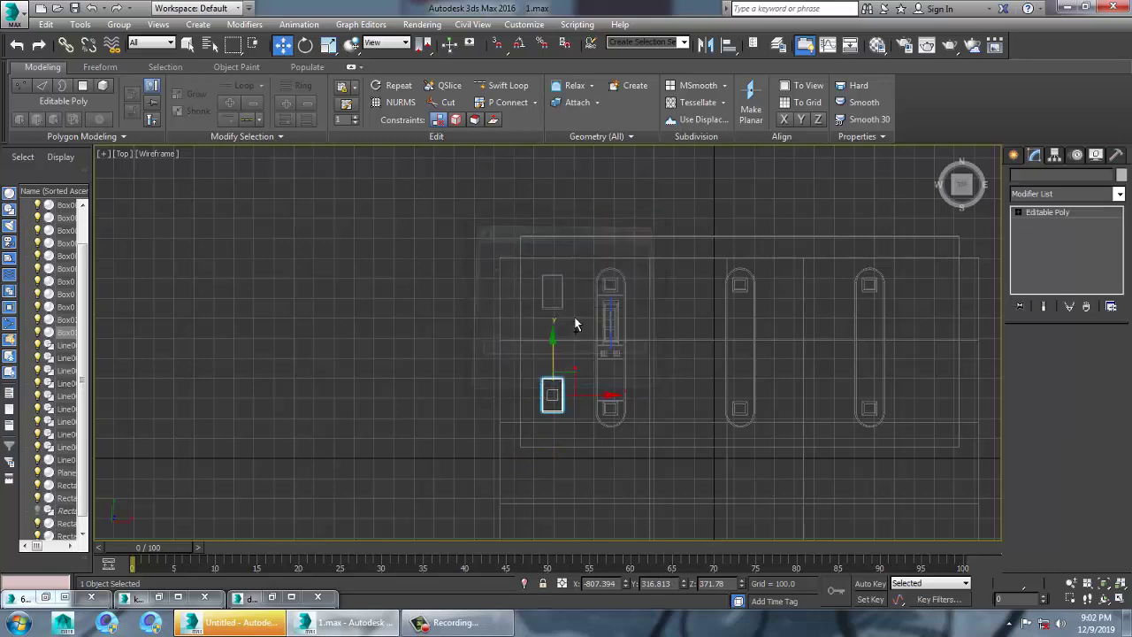
# Copy the pair of ceiling lights along X with two copies between the islands and another pair beyond the last island.
pyautogui.keyDown('ctrl'); pyautogui.click(570, 314); pyautogui.keyUp('ctrl')
pyautogui.keyDown('shift'); pyautogui.moveTo(604, 353); pyautogui.dragTo(727, 373); pyautogui.keyUp('shift')
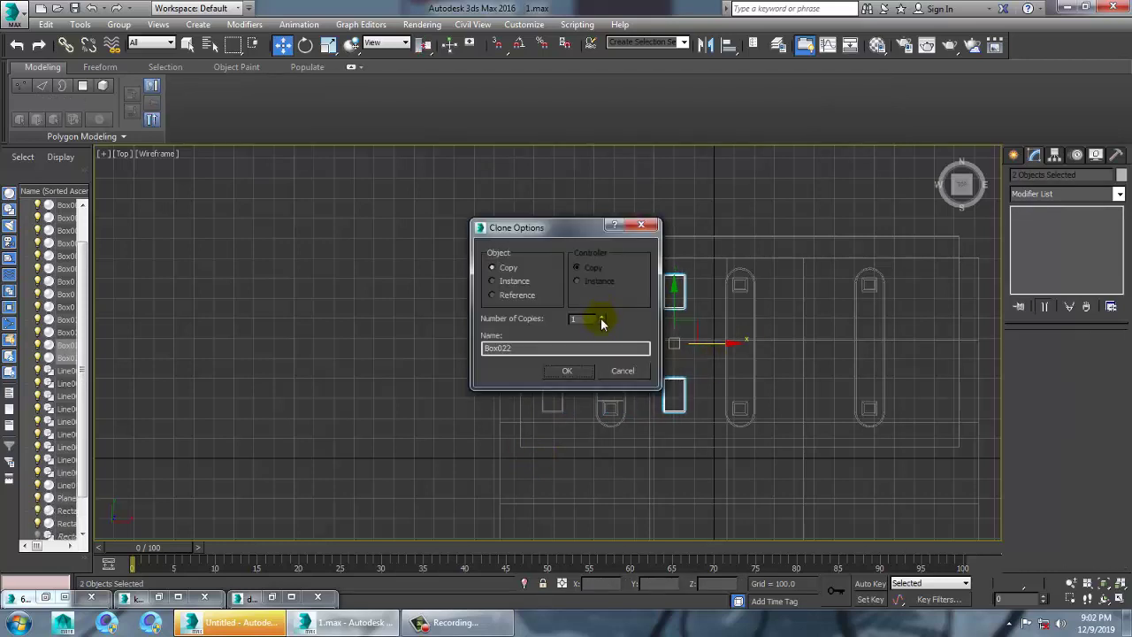
pyautogui.click(567, 371)
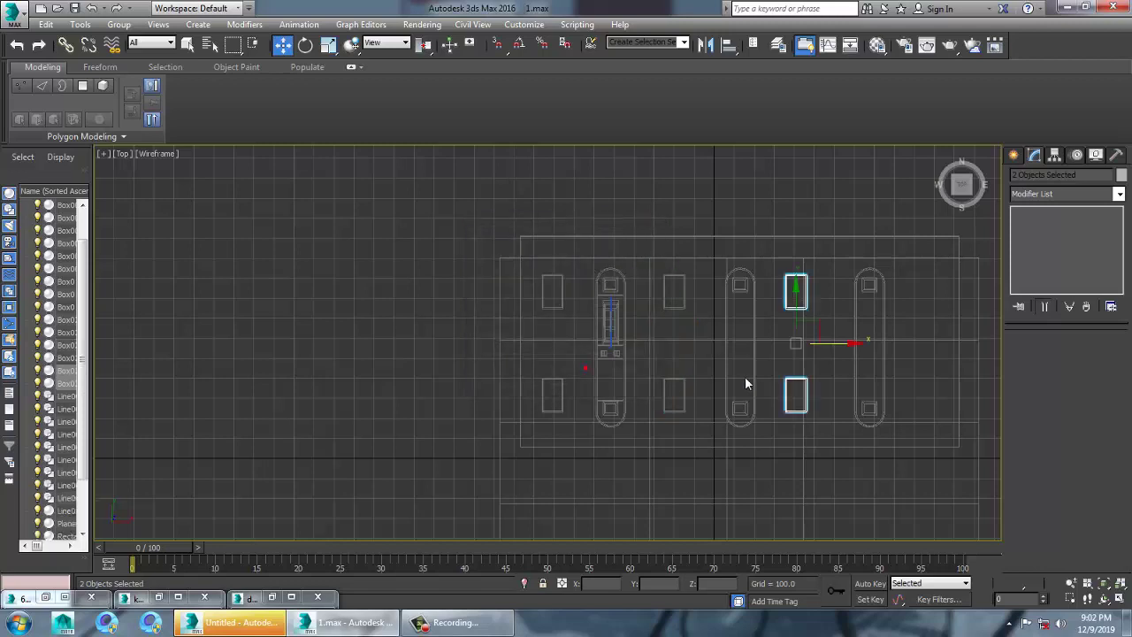
pyautogui.moveTo(746, 381); pyautogui.dragTo(700, 381, button='middle')
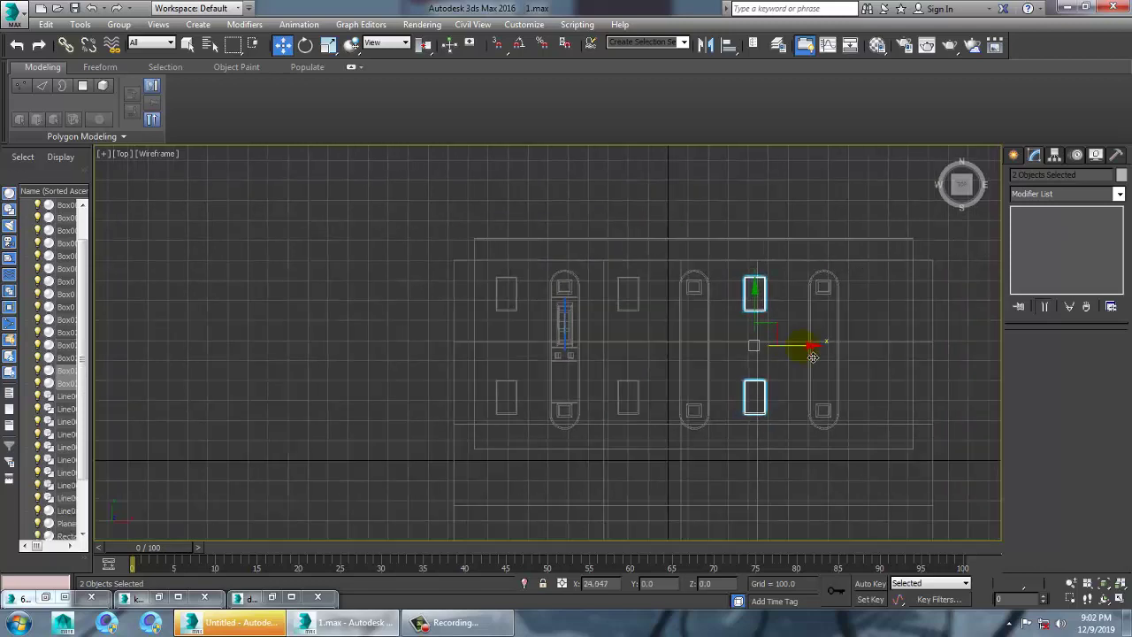
pyautogui.keyDown('shift'); pyautogui.moveTo(813, 357); pyautogui.dragTo(938, 357); pyautogui.keyUp('shift')
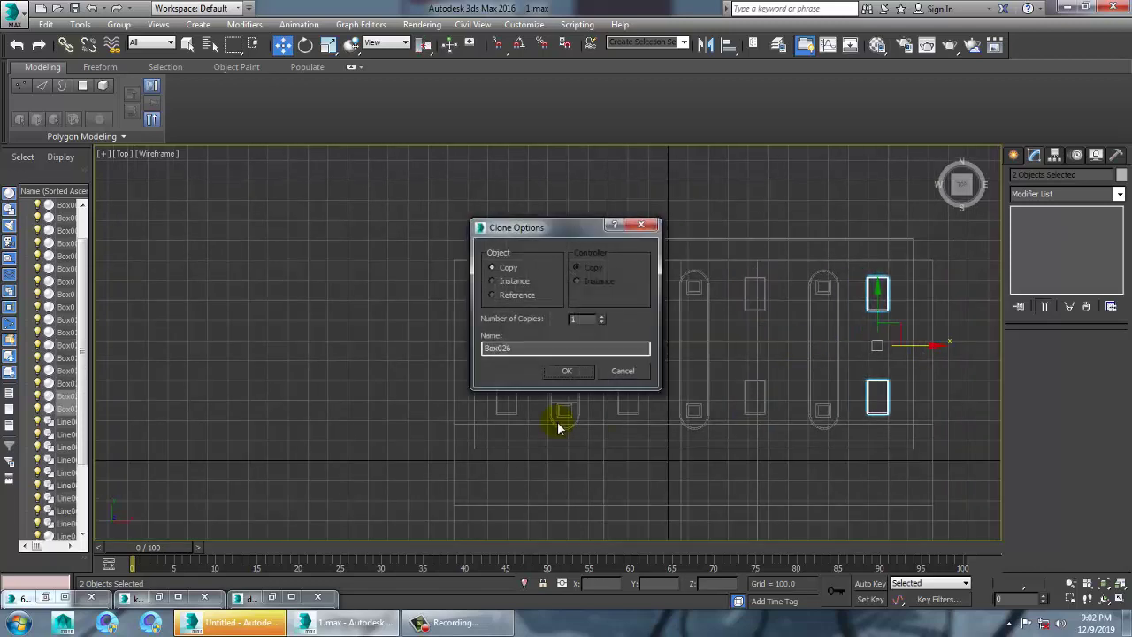
pyautogui.click(576, 375)
# Select all objects in the perspective view and assign them one common grey object colour.
pyautogui.hotkey('alt', 'w')
pyautogui.middleClick(601, 391)
pyautogui.hotkey('alt', 'w')
pyautogui.moveTo(674, 435)
pyautogui.keyDown('alt'); pyautogui.mouseDown(button='middle')
pyautogui.moveTo(691, 438)
pyautogui.moveTo(607, 460)
pyautogui.mouseUp(button='middle'); pyautogui.keyUp('alt')
pyautogui.hotkey('ctrl', 'a')
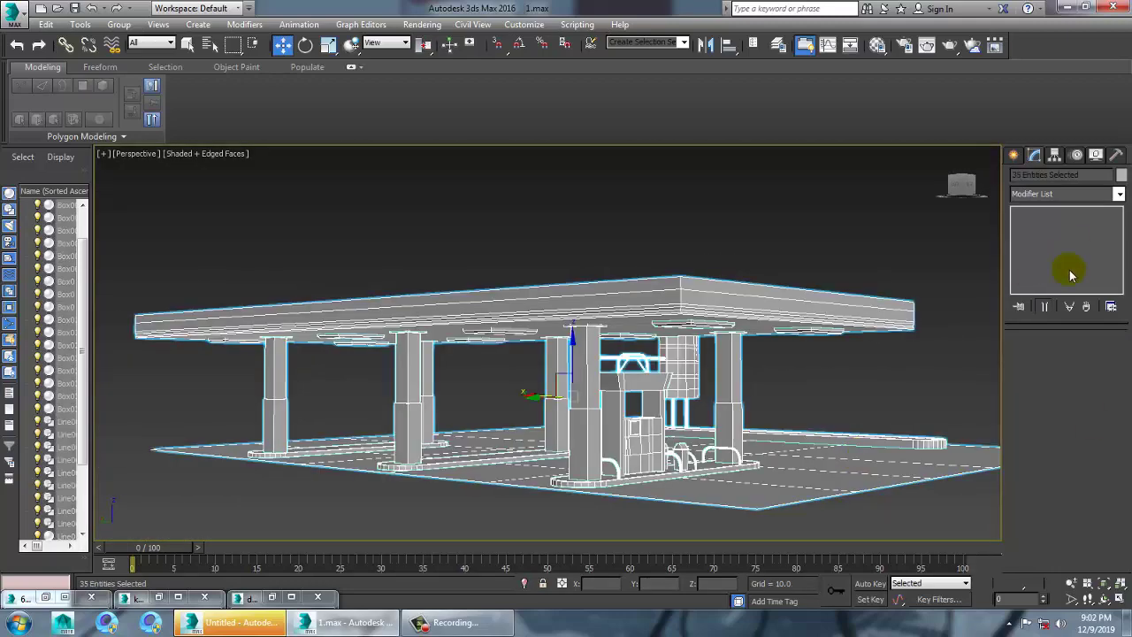
pyautogui.click(1121, 175)
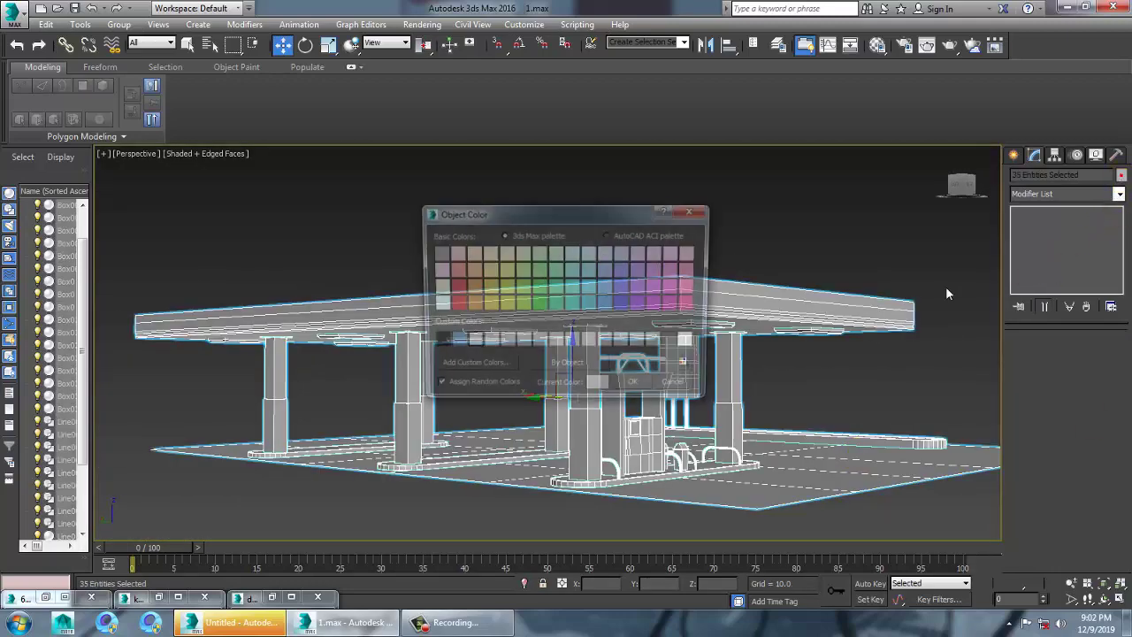
pyautogui.click(650, 394)
pyautogui.click(885, 245)
# Copy the pump island's four guard rails and two trash bins along X onto the middle island.
pyautogui.keyDown('alt'); pyautogui.moveTo(738, 384); pyautogui.dragTo(665, 373, button='middle'); pyautogui.keyUp('alt')
pyautogui.scroll(5, 708, 340)
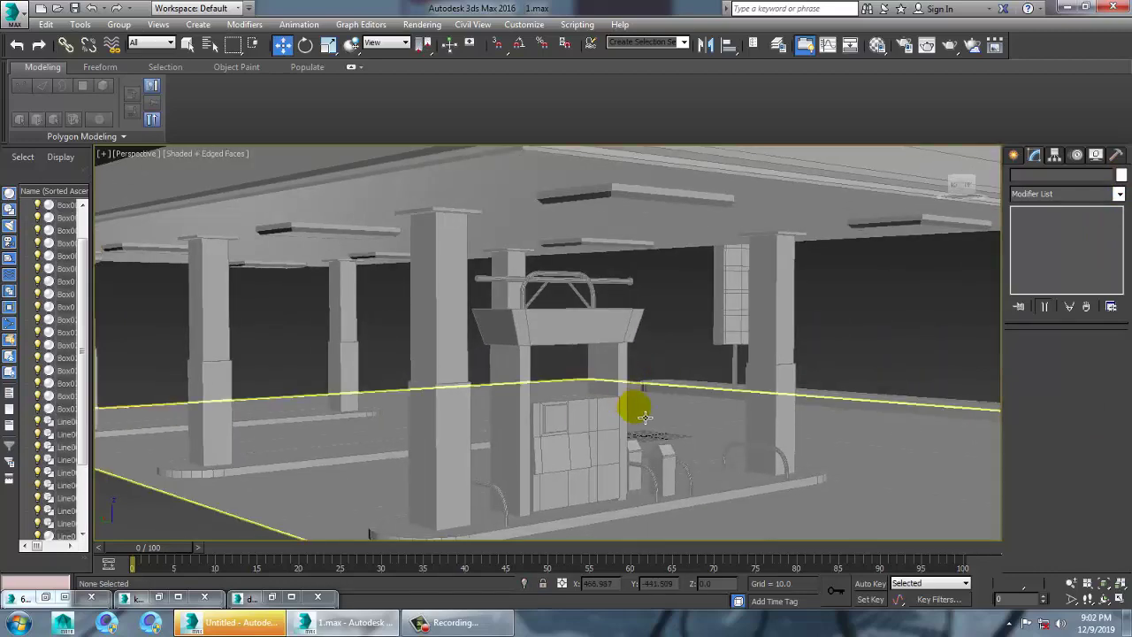
pyautogui.moveTo(555, 507); pyautogui.dragTo(564, 481, button='middle')
pyautogui.click(514, 482)
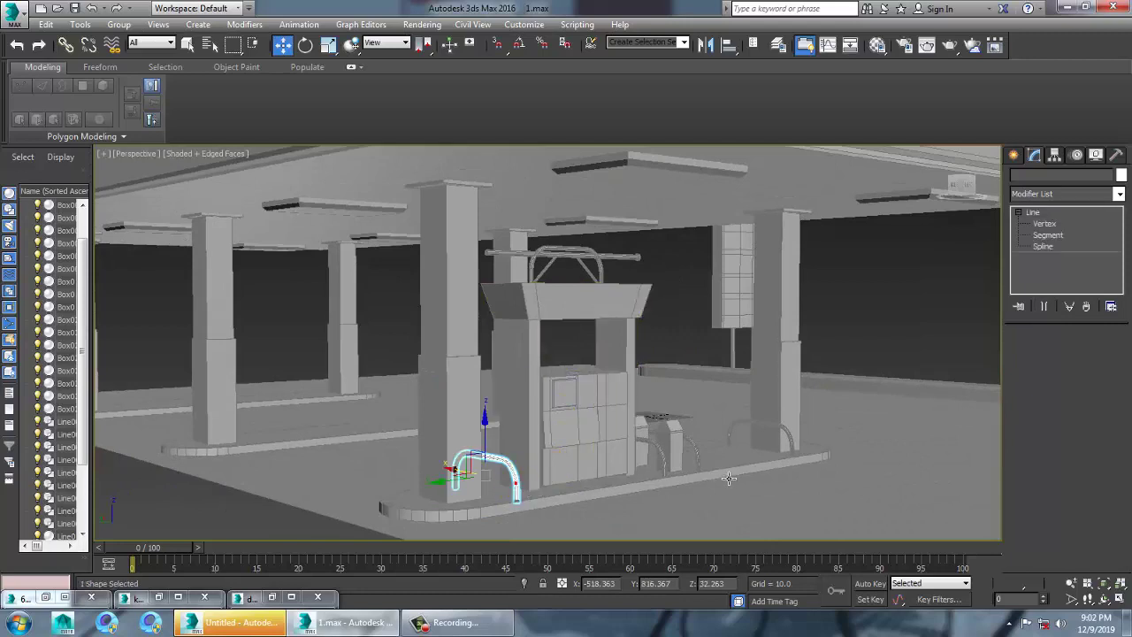
pyautogui.keyDown('ctrl'); pyautogui.click(659, 455); pyautogui.keyUp('ctrl')
pyautogui.keyDown('ctrl'); pyautogui.click(697, 458); pyautogui.keyUp('ctrl')
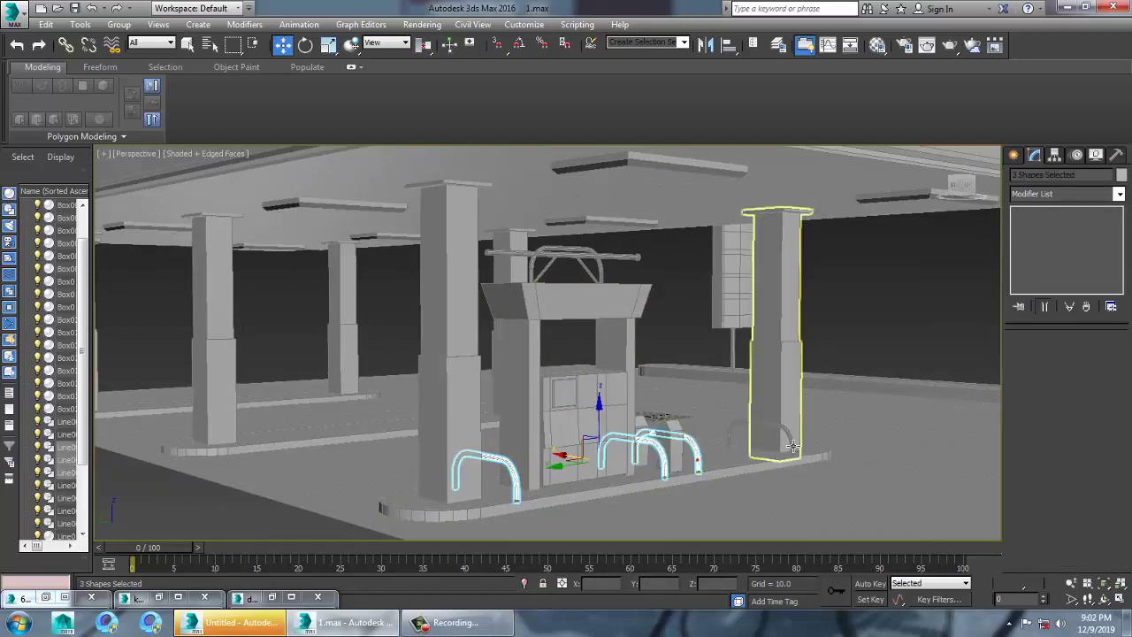
pyautogui.keyDown('ctrl'); pyautogui.click(796, 446); pyautogui.keyUp('ctrl')
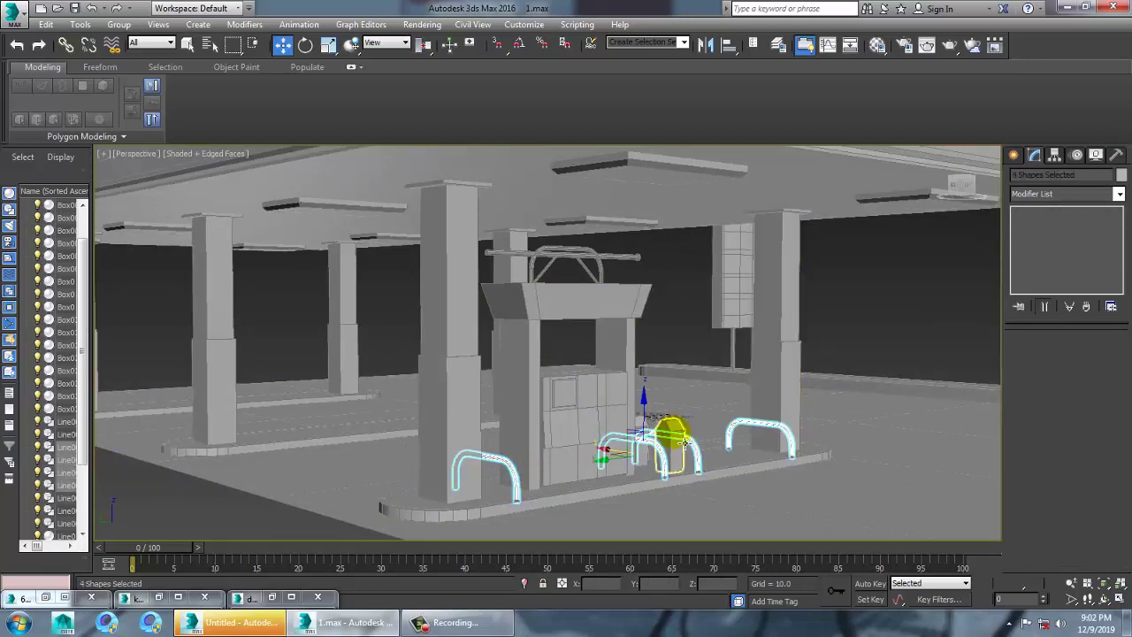
pyautogui.keyDown('ctrl'); pyautogui.click(678, 438); pyautogui.keyUp('ctrl')
pyautogui.keyDown('ctrl'); pyautogui.click(650, 432); pyautogui.keyUp('ctrl')
pyautogui.keyDown('alt'); pyautogui.moveTo(489, 410); pyautogui.dragTo(679, 398, button='middle'); pyautogui.keyUp('alt')
pyautogui.hotkey('alt', 'w')
pyautogui.scroll(2, 318, 274)
pyautogui.hotkey('alt', 'w')
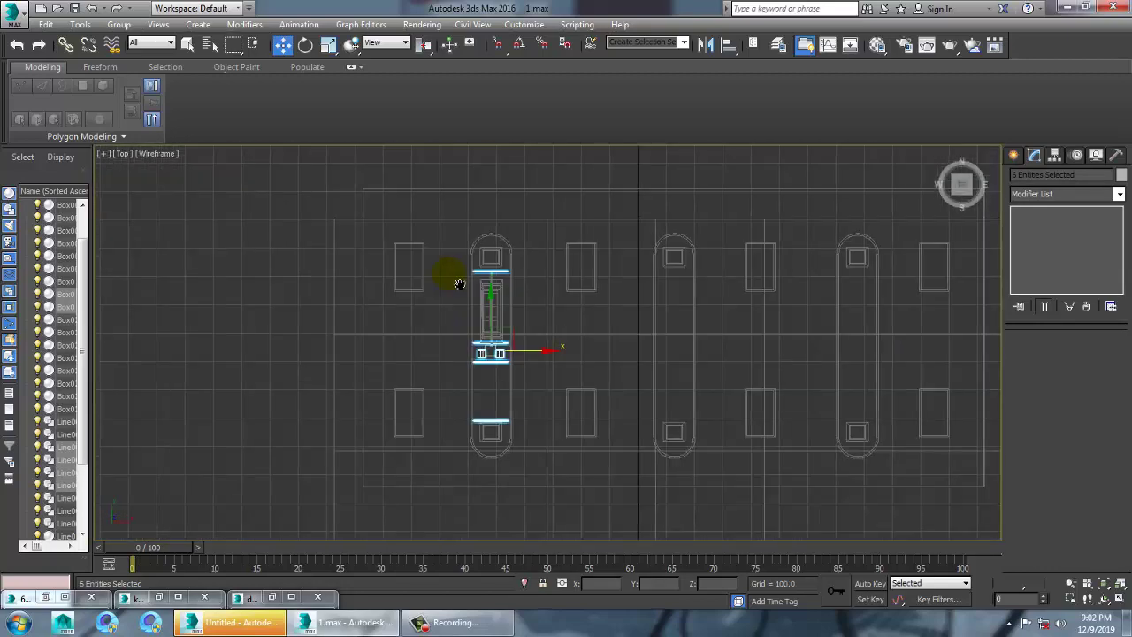
pyautogui.moveTo(537, 361)
pyautogui.mouseDown()
pyautogui.moveTo(733, 380)
pyautogui.moveTo(721, 387)
pyautogui.mouseUp()
pyautogui.click(573, 375)
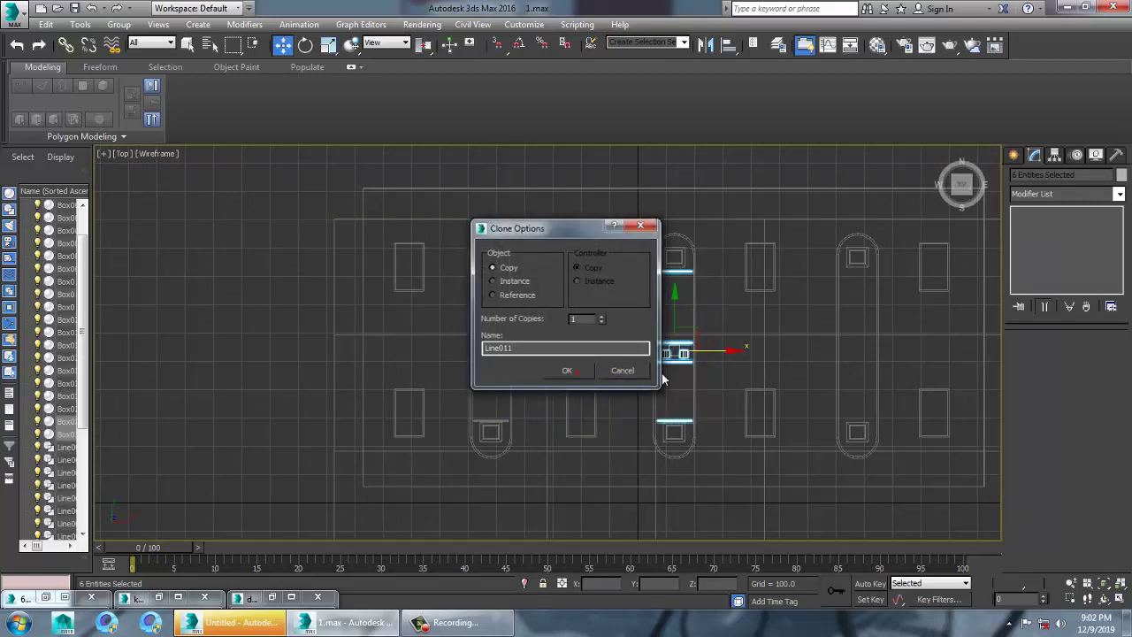
# Copy the same guard rails and trash bins onto the last island and check the station in the perspective view.
pyautogui.moveTo(738, 357); pyautogui.dragTo(650, 358, button='middle')
pyautogui.moveTo(643, 362); pyautogui.dragTo(827, 382)
pyautogui.click(567, 371)
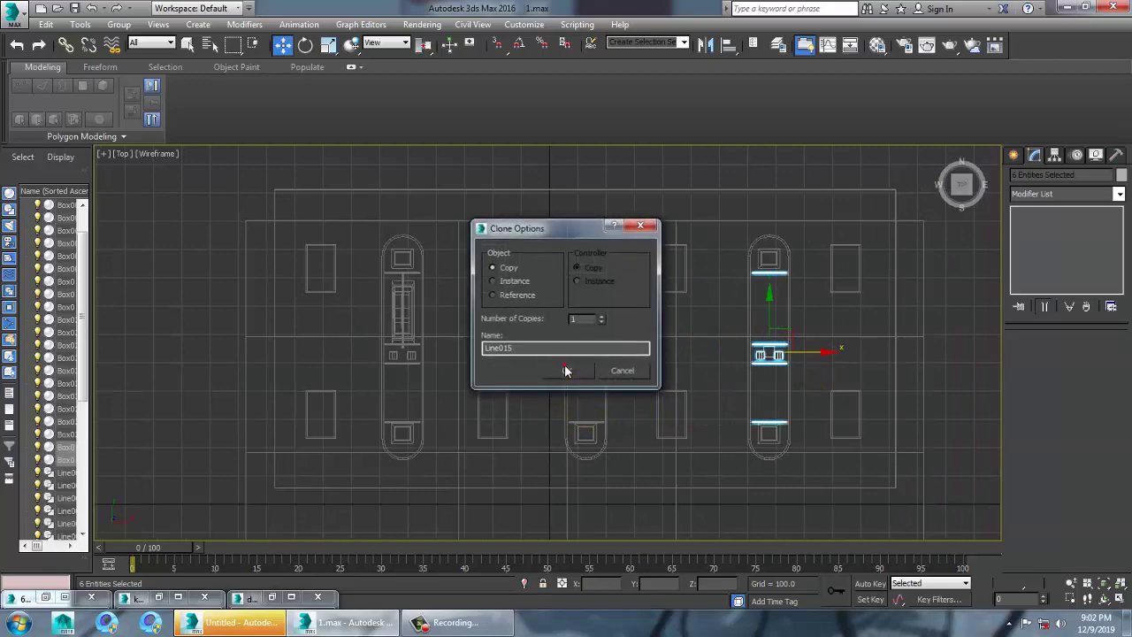
pyautogui.hotkey('alt', 'w')
pyautogui.middleClick(822, 437)
pyautogui.hotkey('alt', 'w')
pyautogui.keyDown('alt'); pyautogui.moveTo(800, 445); pyautogui.dragTo(688, 493, button='middle'); pyautogui.keyUp('alt')
pyautogui.scroll(-4, 746, 456)
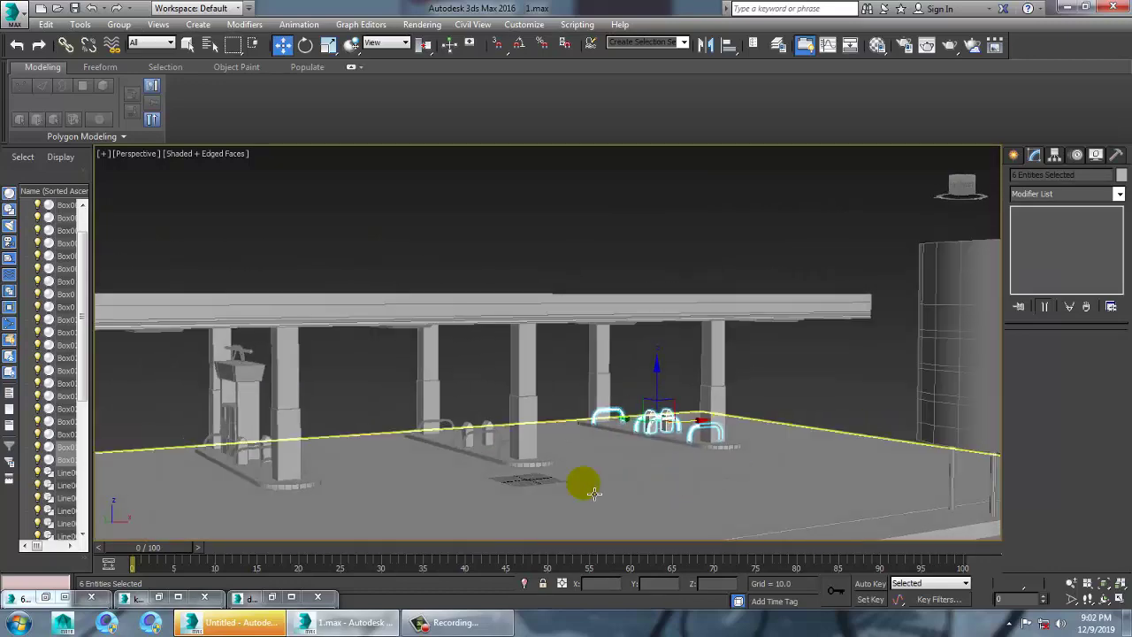
pyautogui.keyDown('alt'); pyautogui.moveTo(584, 480); pyautogui.dragTo(634, 441, button='middle'); pyautogui.keyUp('alt')
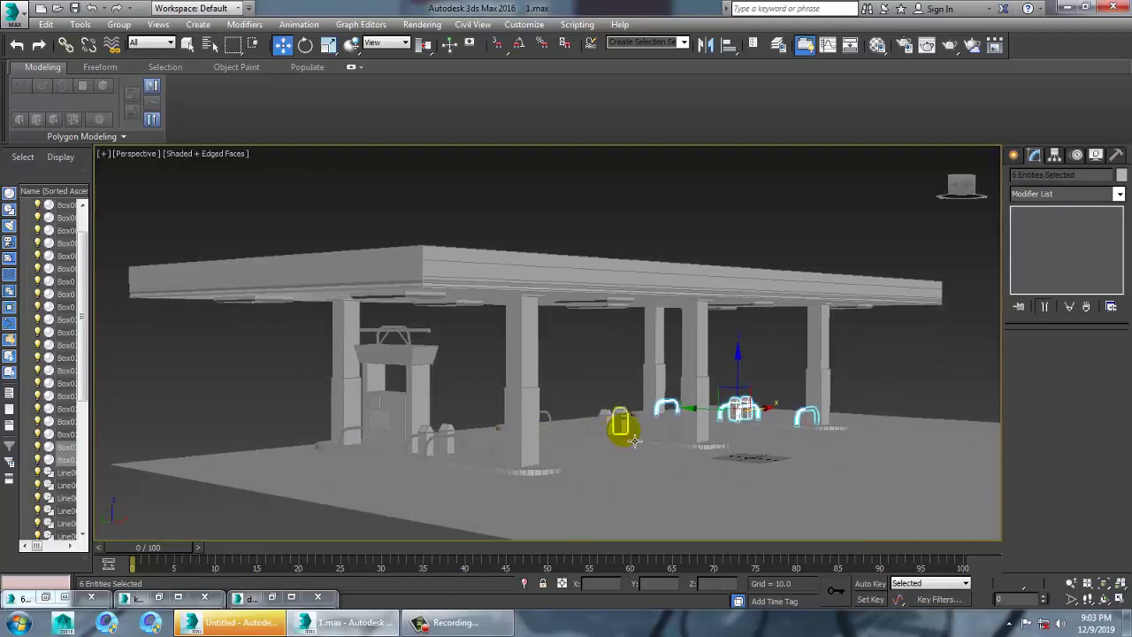
pyautogui.click(453, 623)
pyautogui.click(1112, 560)
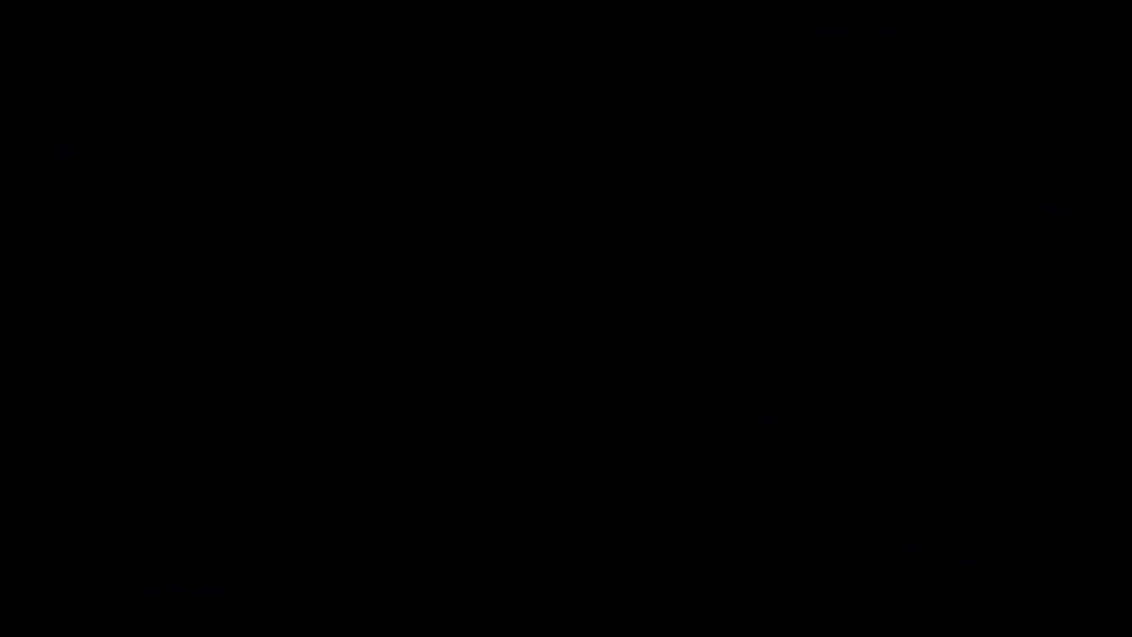